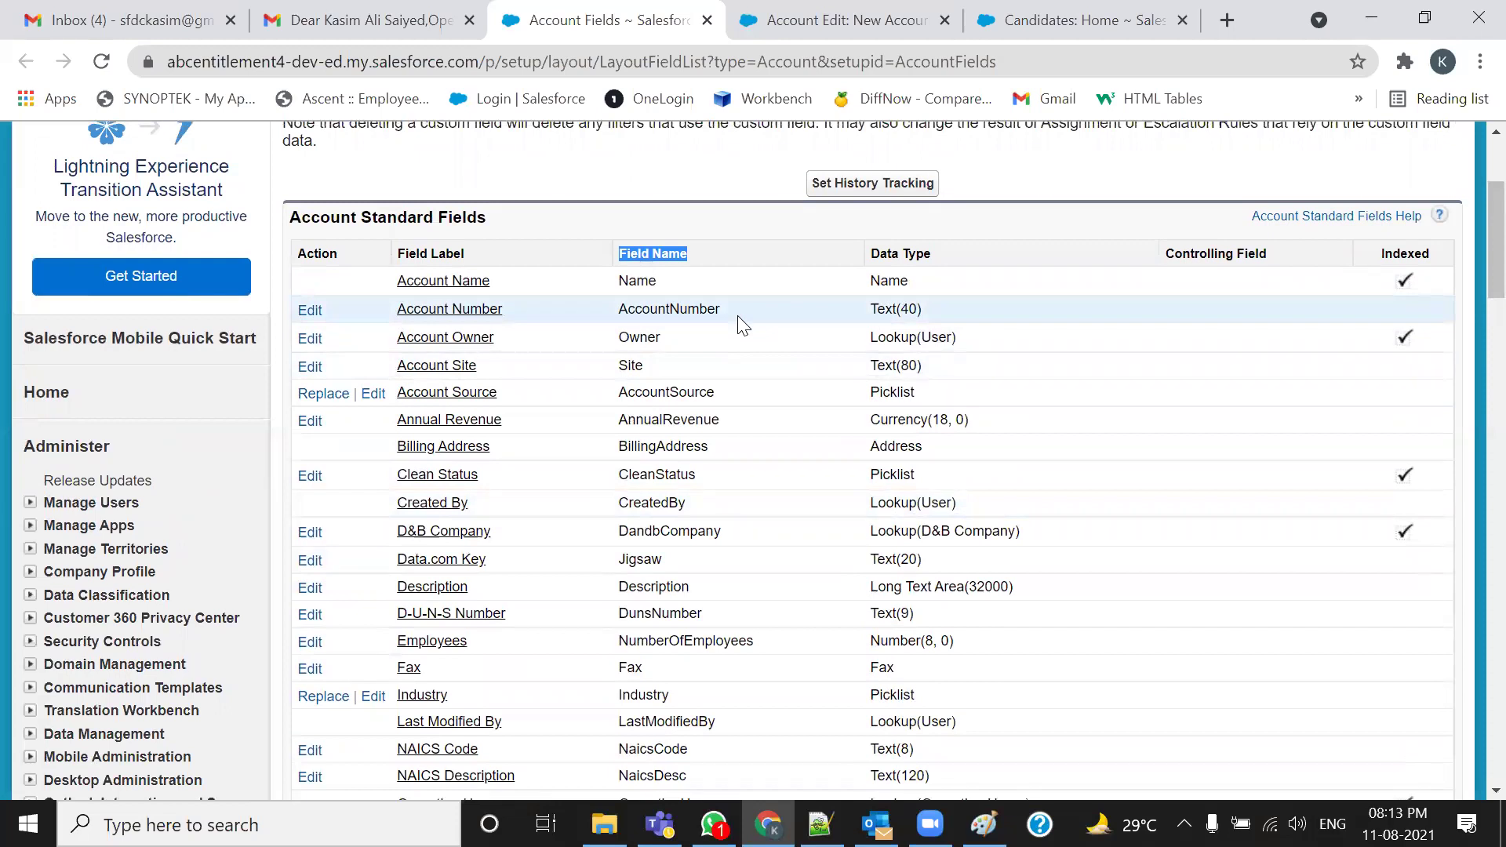
Highlight the Field Name column header and the Account Standard Fields title on the Account Fields page
drag(471, 256, 384, 251)
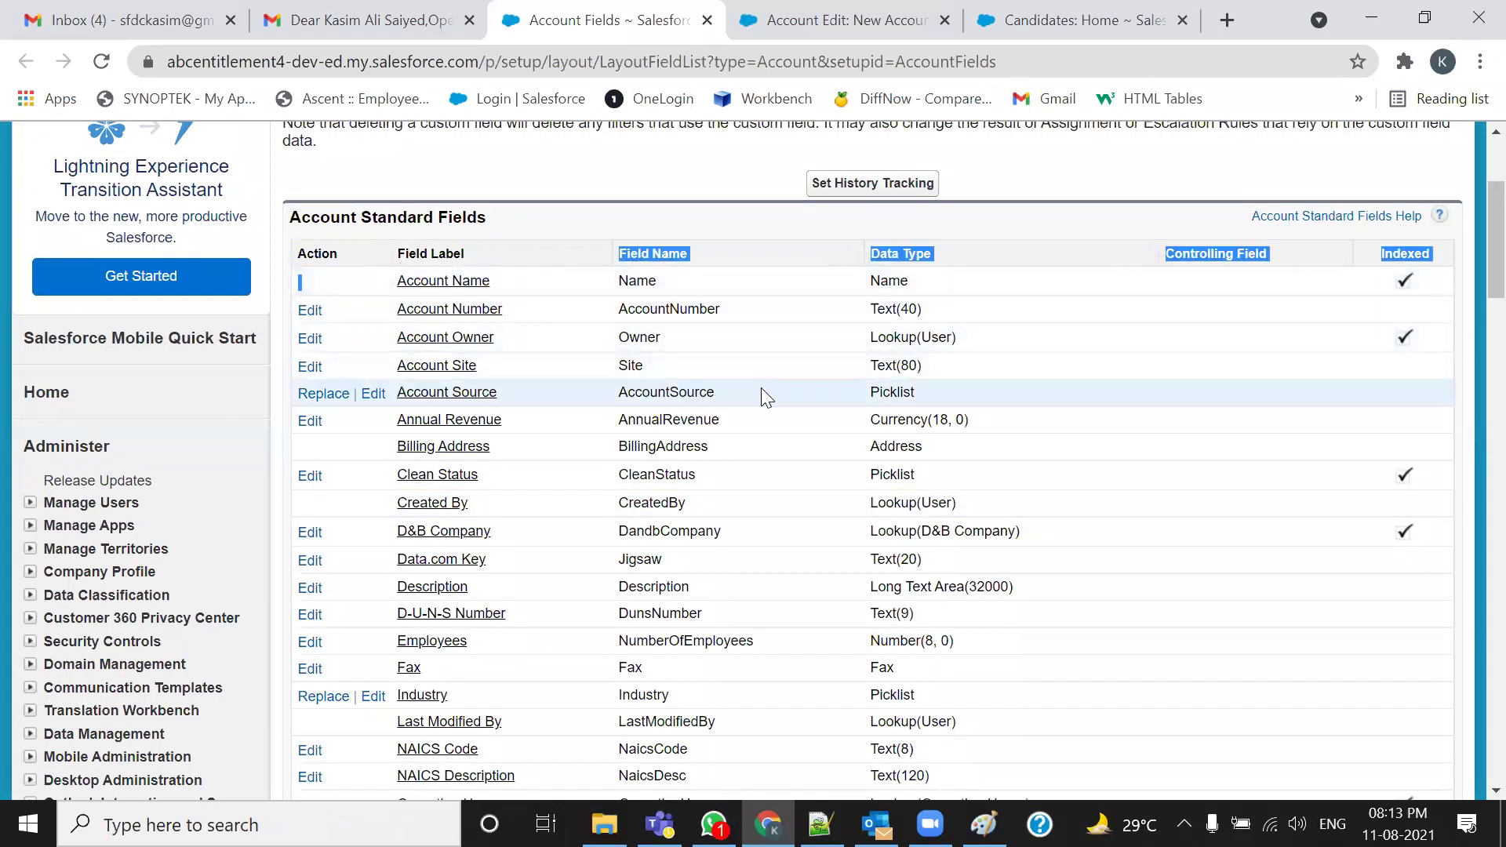
drag(507, 256, 403, 246)
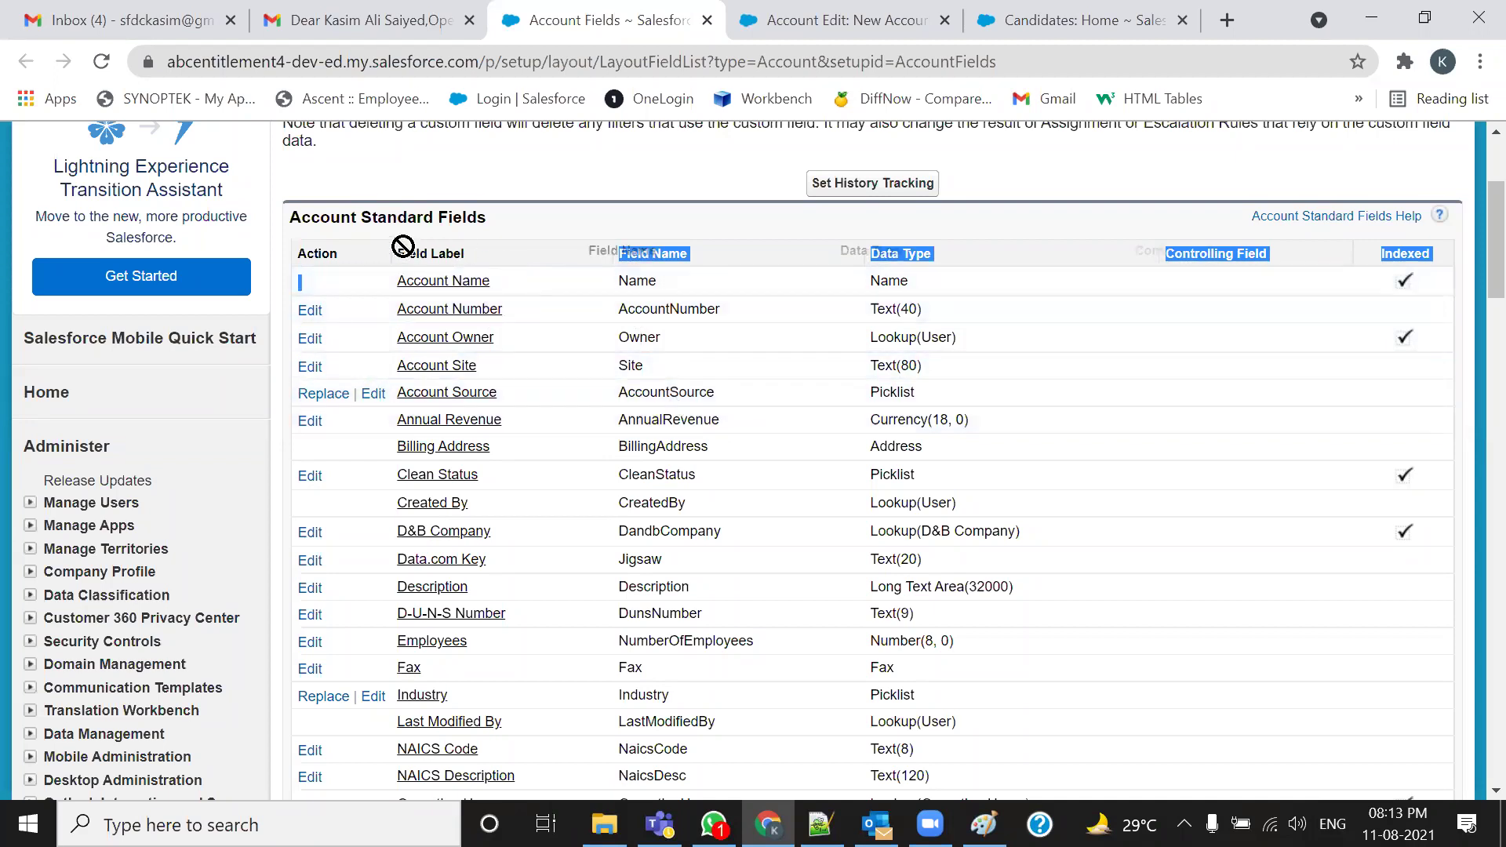
click(615, 330)
triple_click(632, 257)
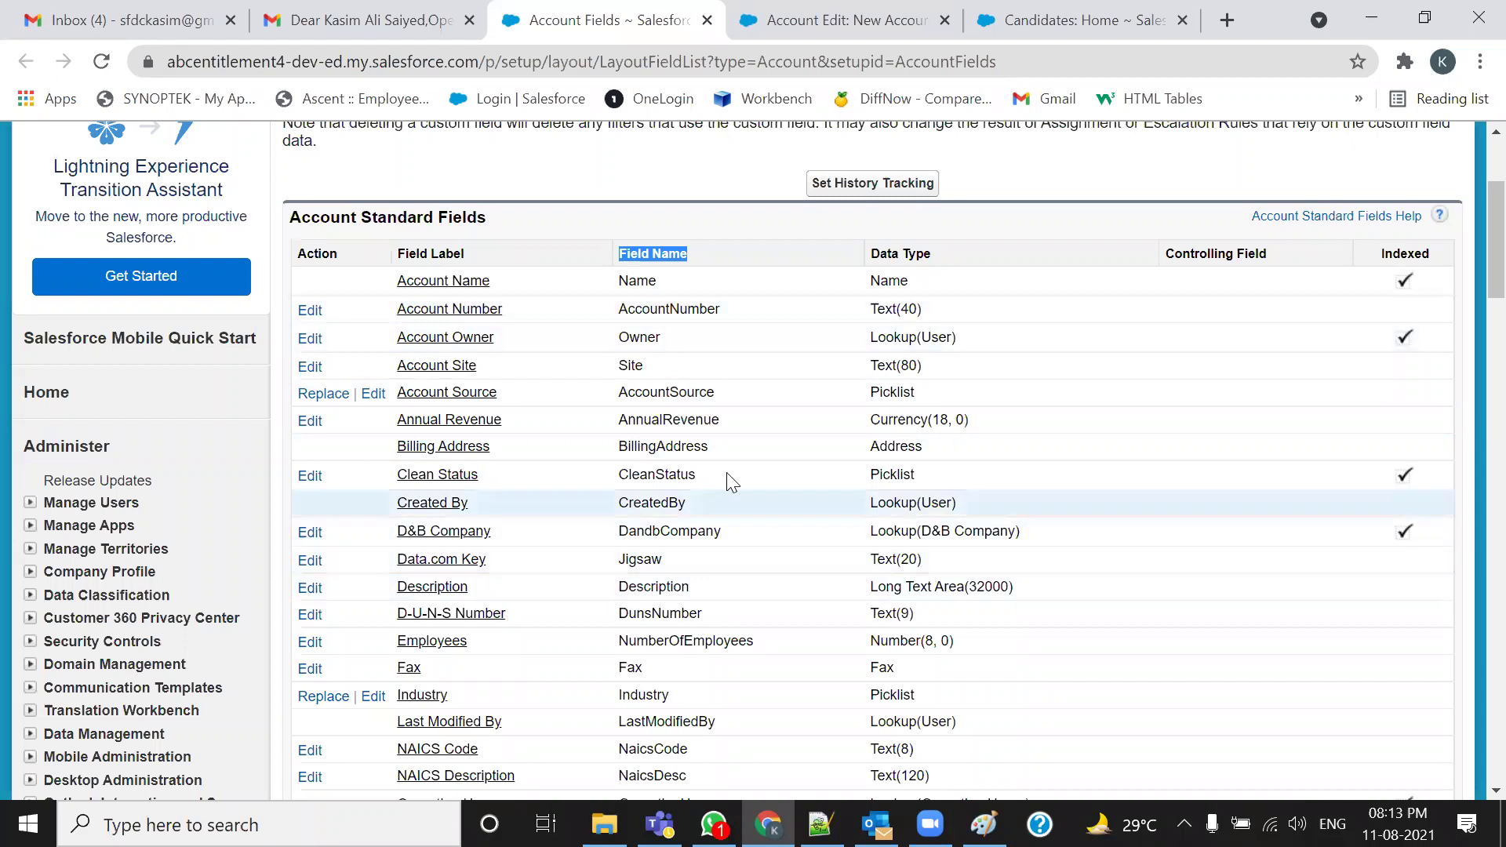
drag(507, 216, 311, 216)
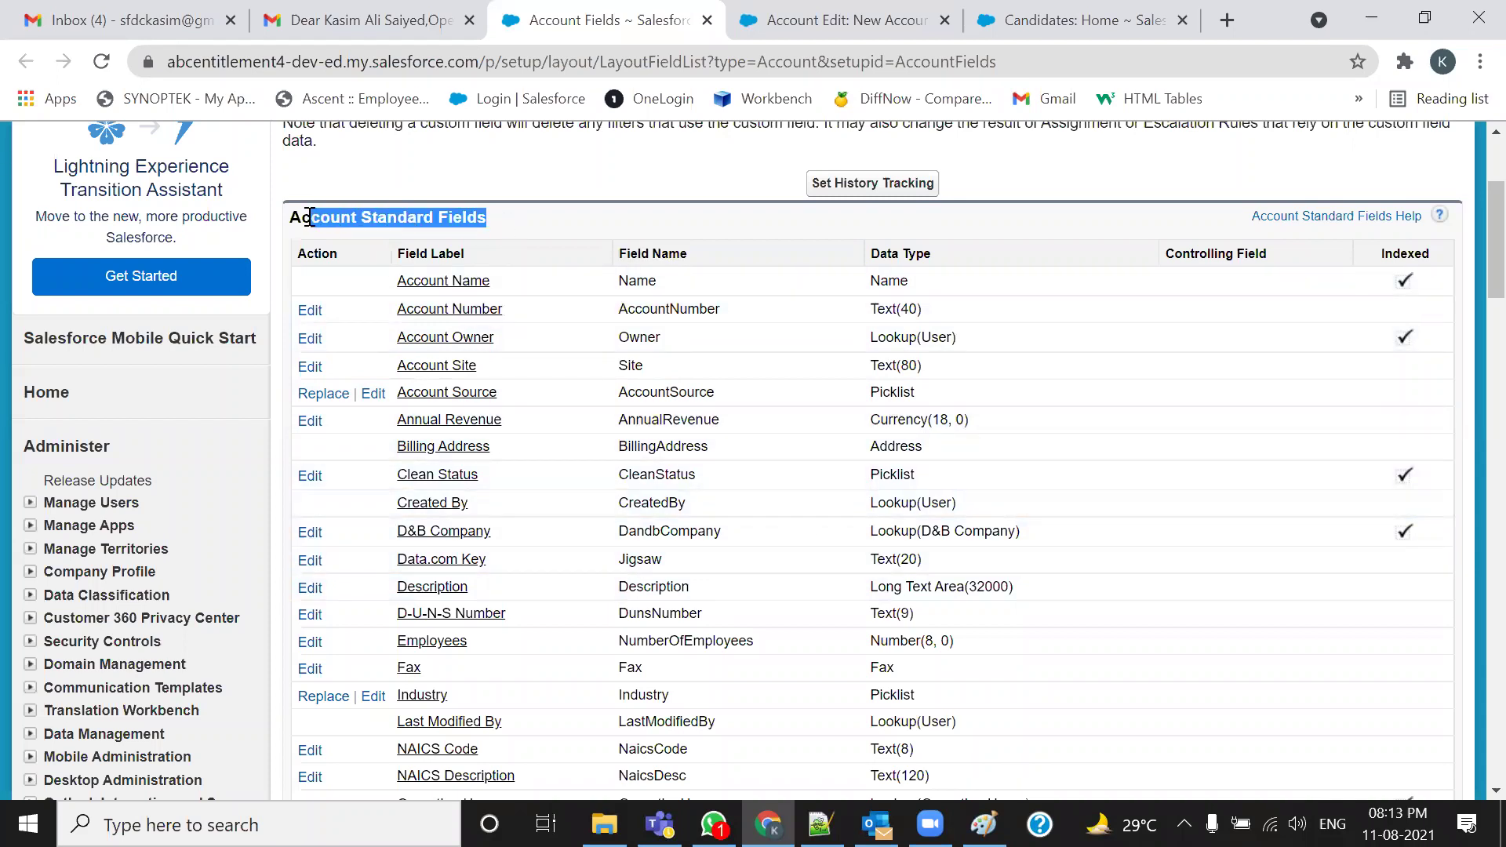
drag(714, 256, 612, 257)
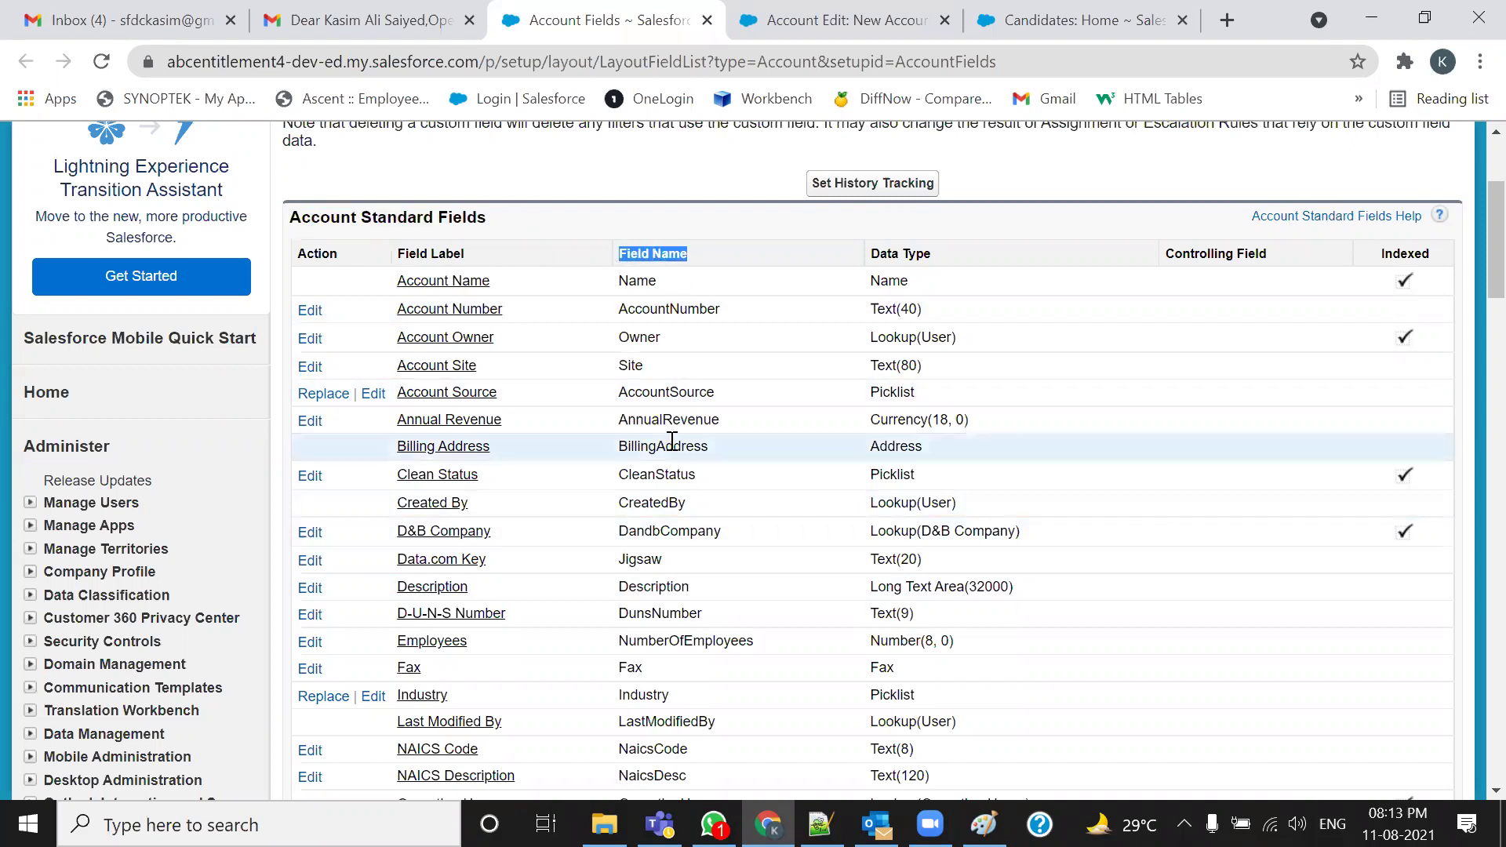
Highlight the API Name column of the account's custom fields and compare with the Paint diagram
click(984, 823)
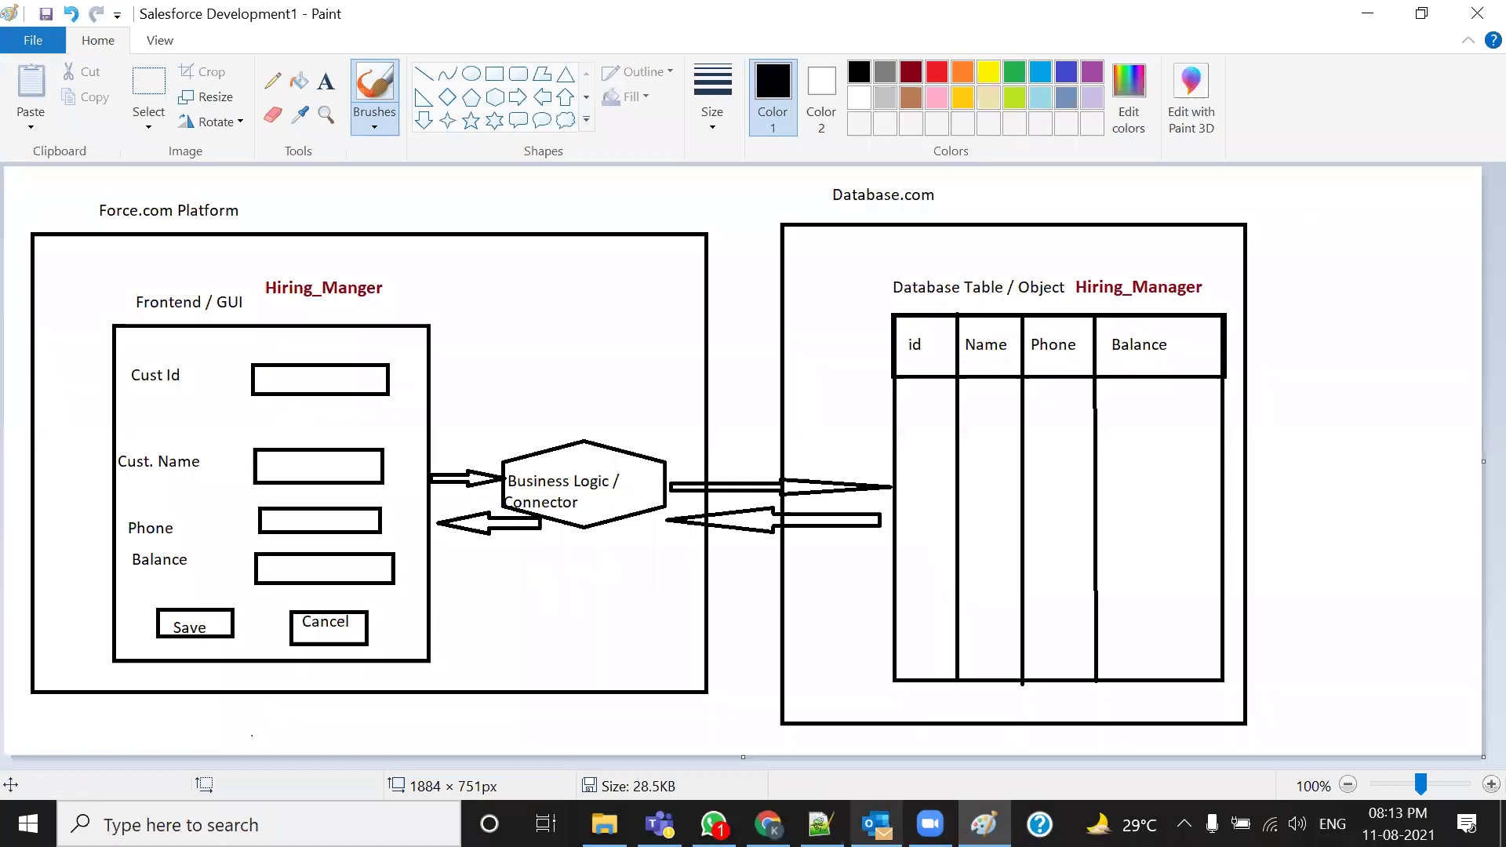
click(768, 824)
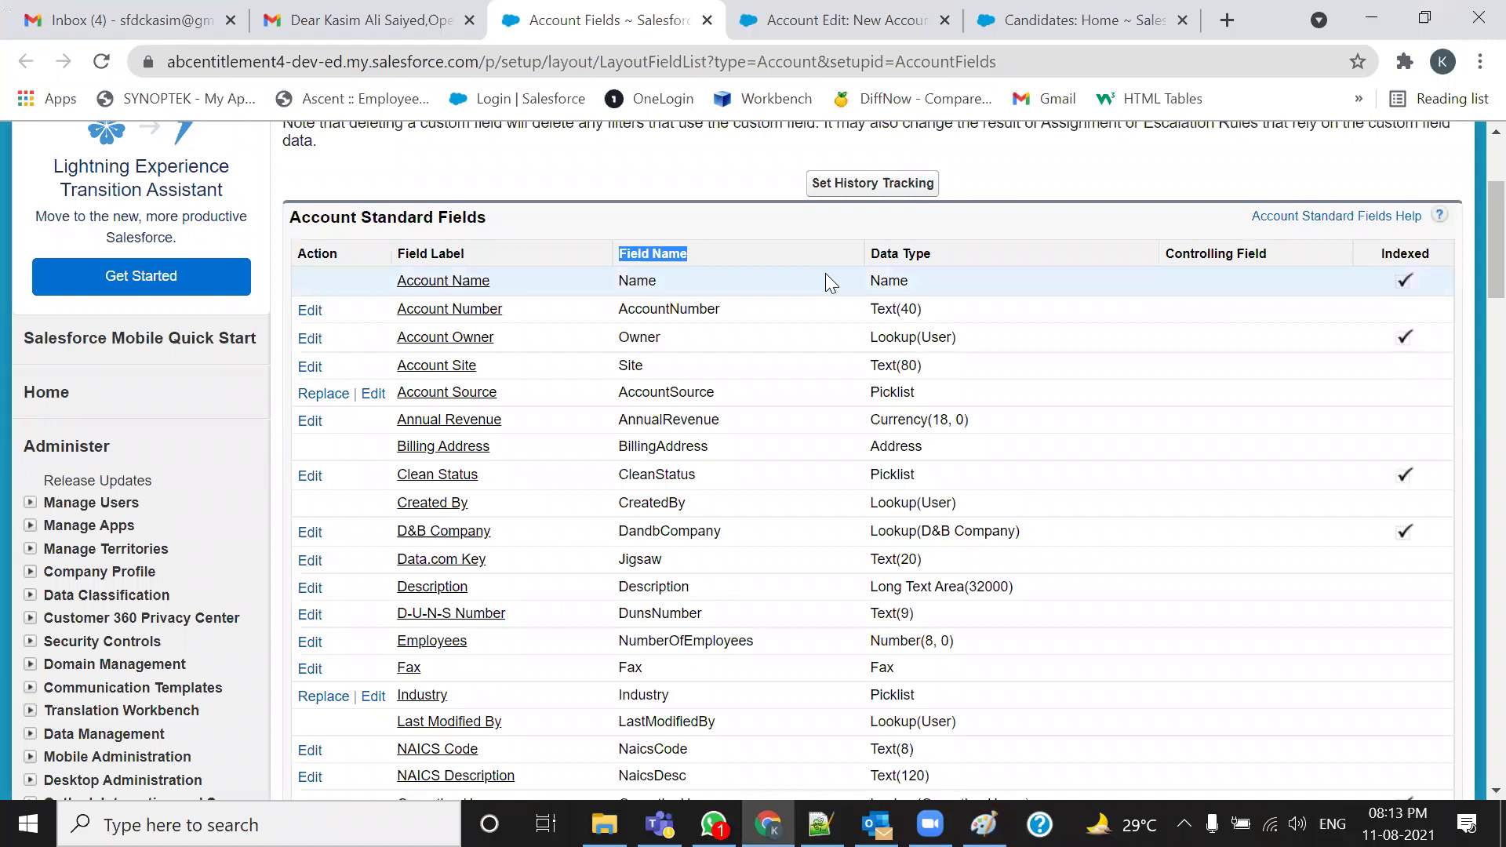
scroll(825, 281, down, 15)
scroll(829, 283, up, 3)
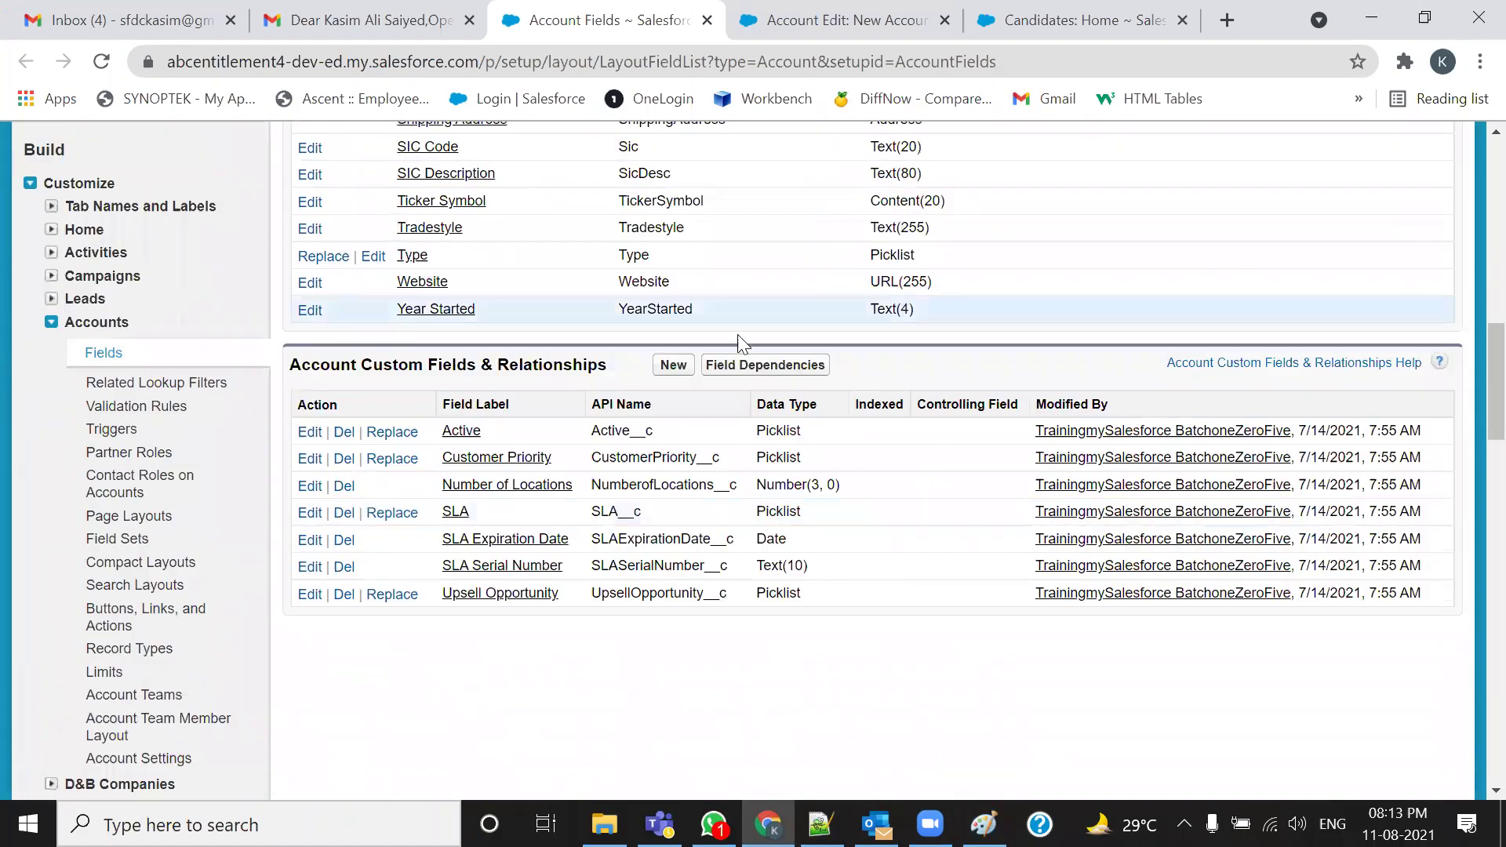
drag(659, 411, 587, 410)
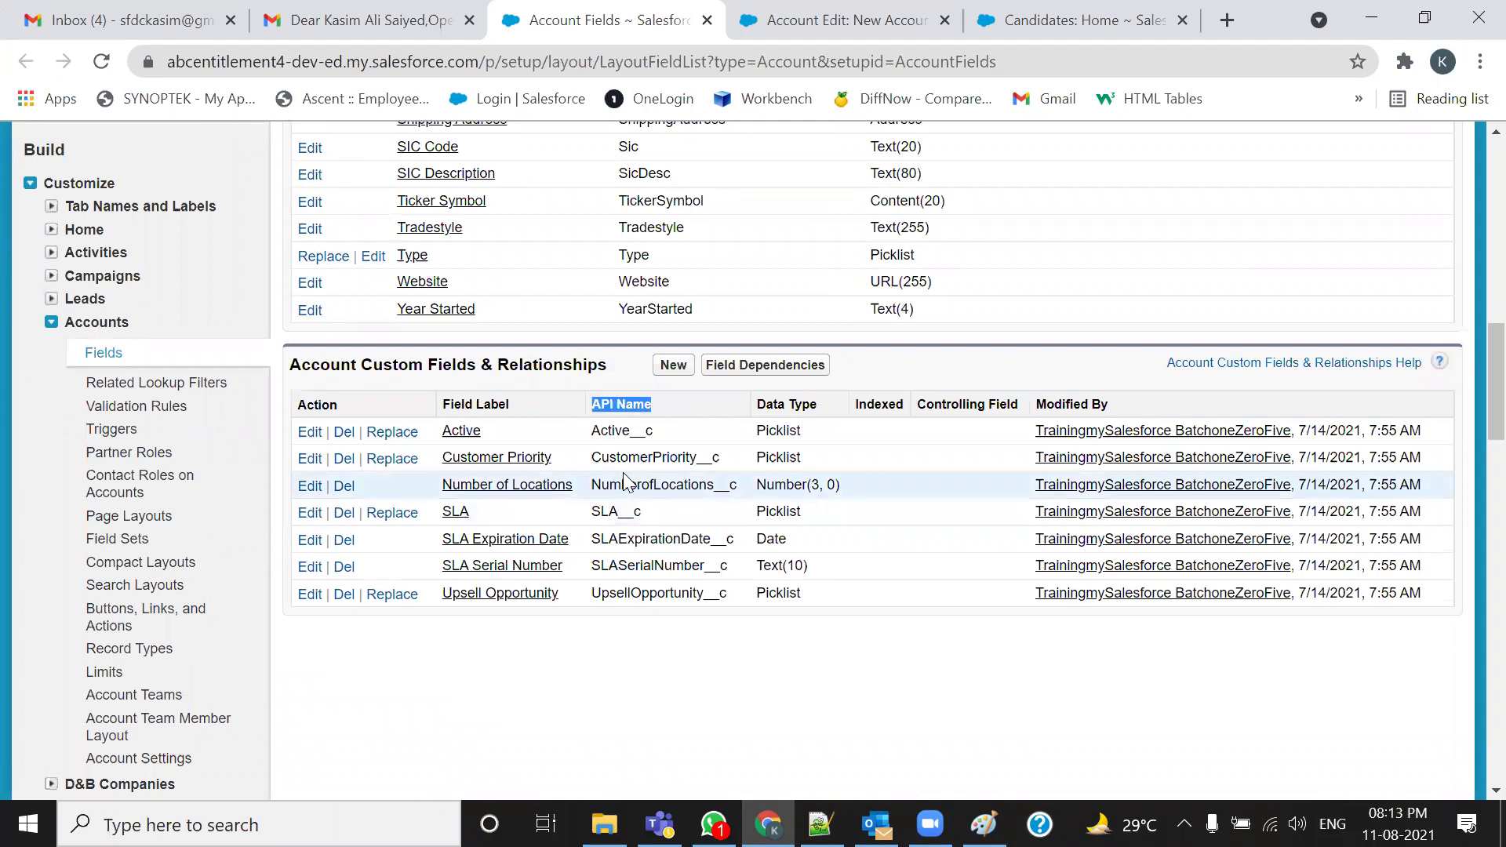
click(984, 823)
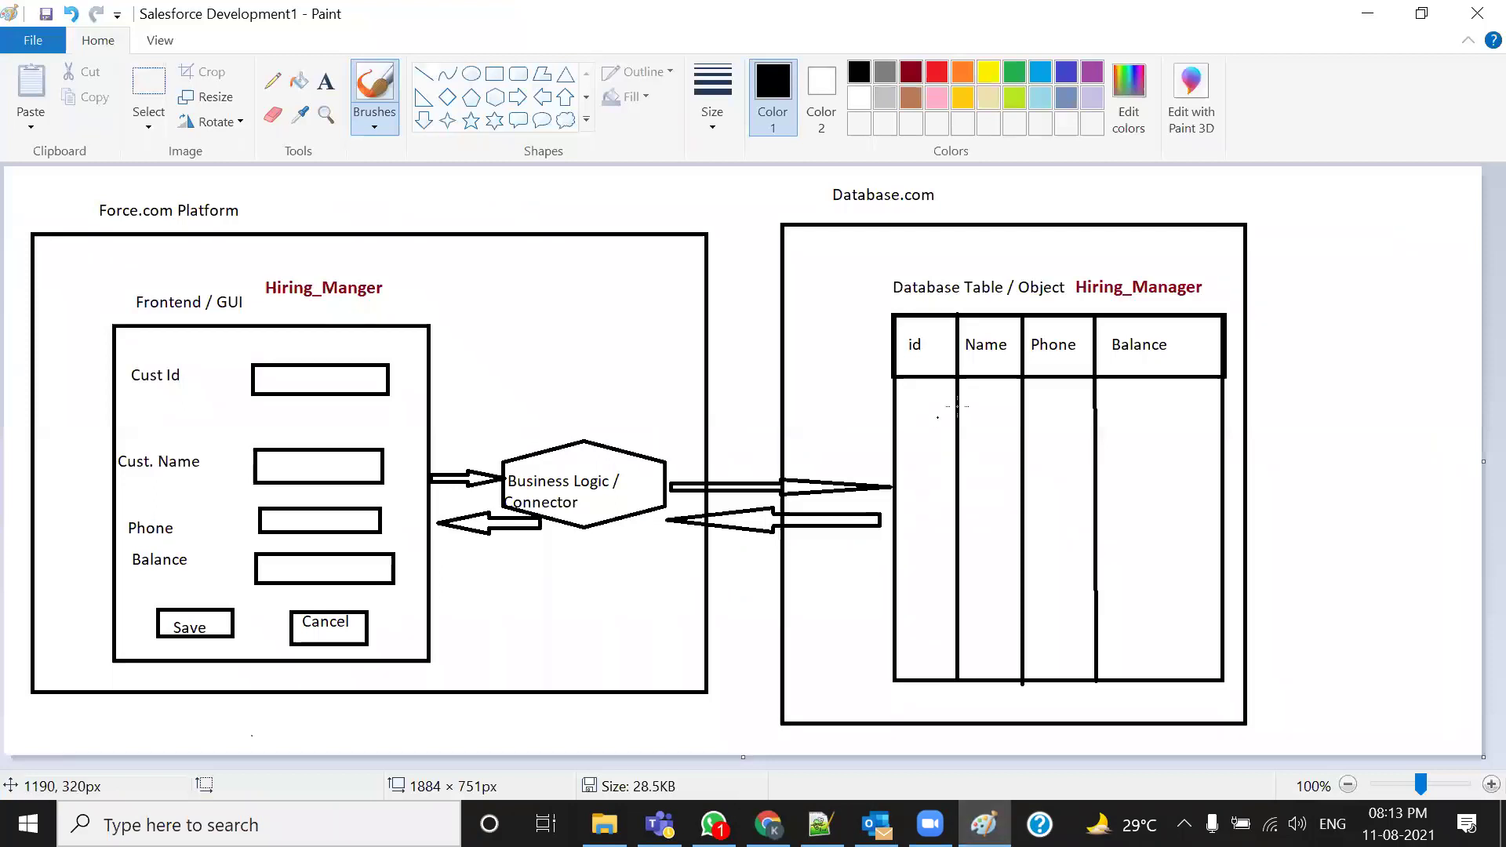
Circle the Hiring_Manager table's id/Name/Phone/Balance row in red, then undo the annotation
click(770, 732)
mouse_move(894, 364)
mouse_down()
mouse_move(1055, 361)
mouse_move(1199, 319)
mouse_move(876, 314)
mouse_move(881, 359)
mouse_move(909, 364)
mouse_up()
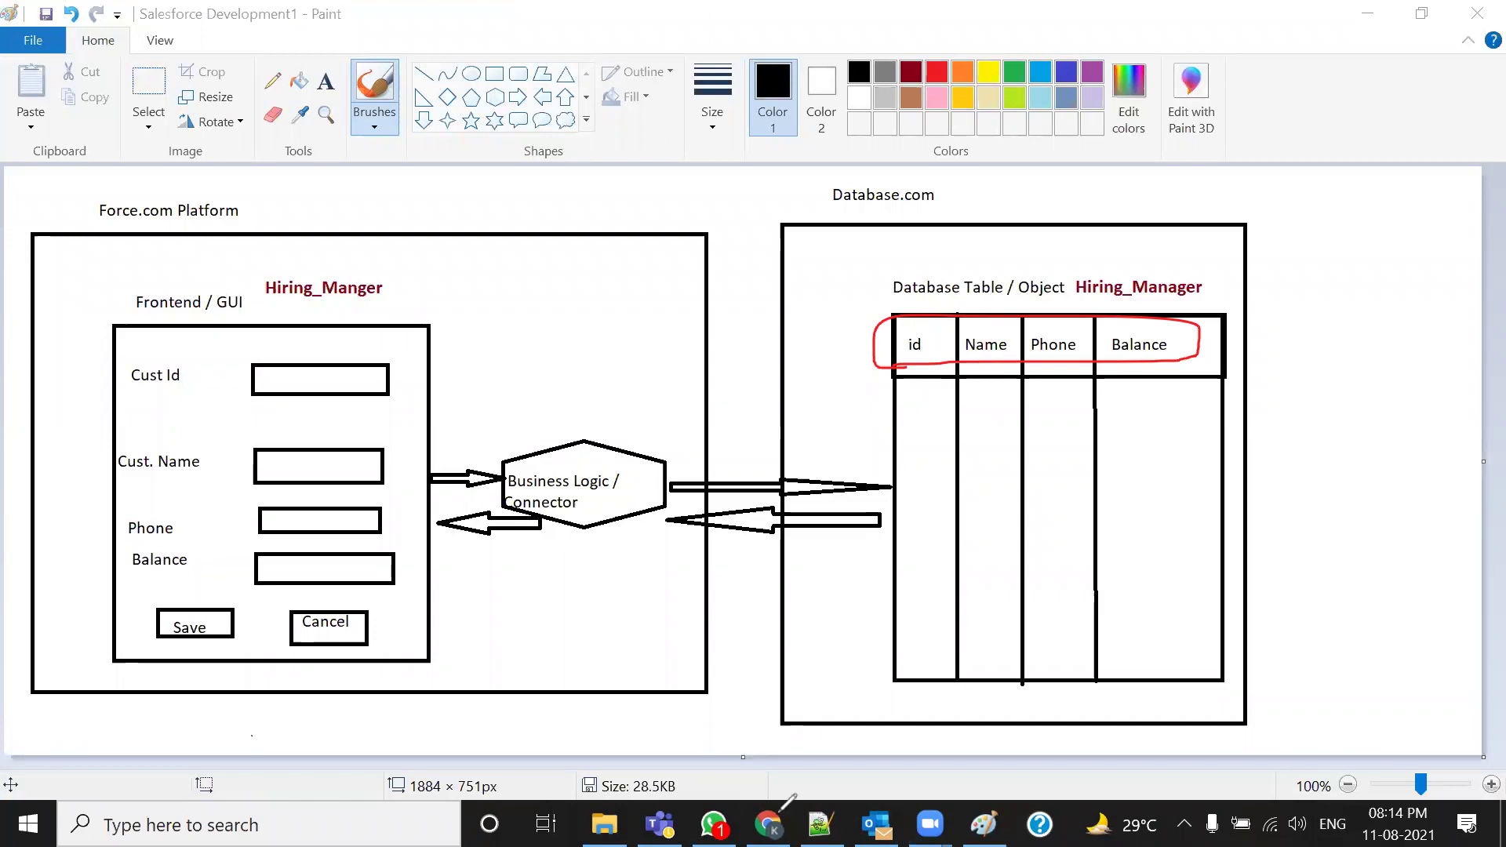
key(ctrl+z)
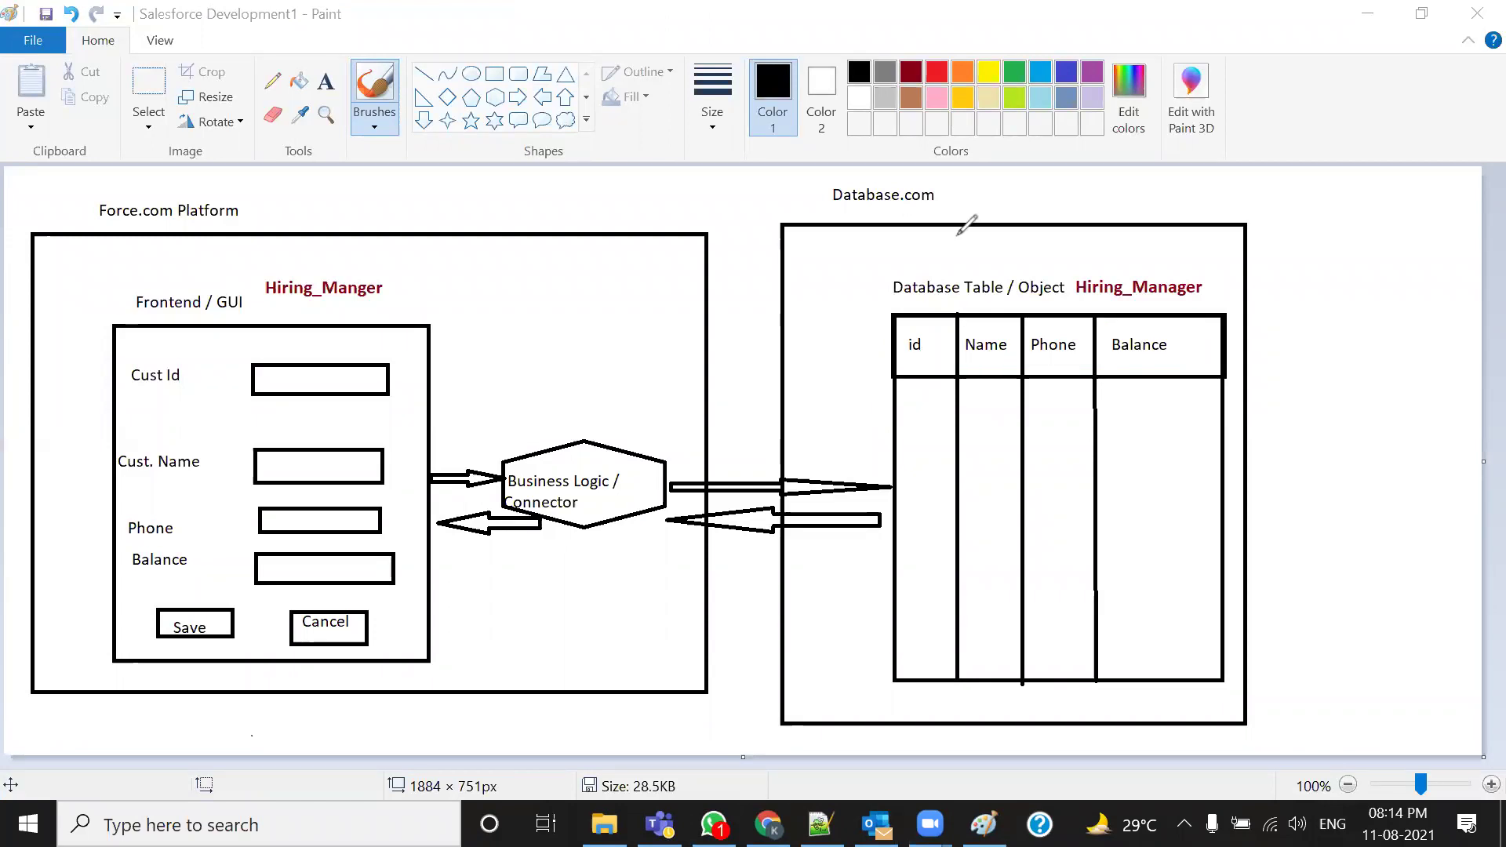
Compare the standard Field Name header with the custom fields' API names before reviewing the Notepad++ merge-field notes
click(768, 824)
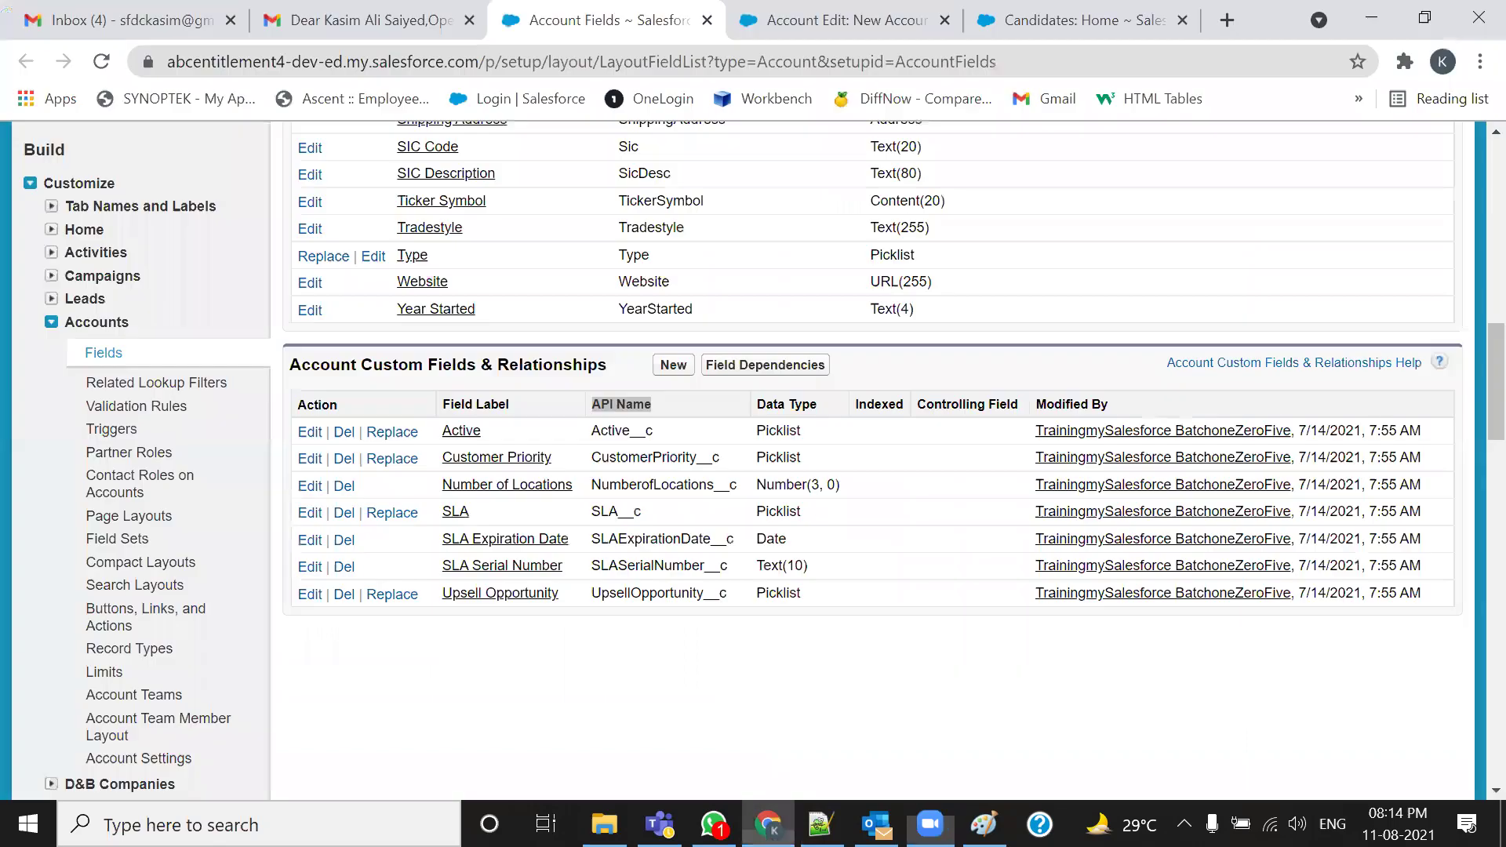
scroll(918, 289, up, 15)
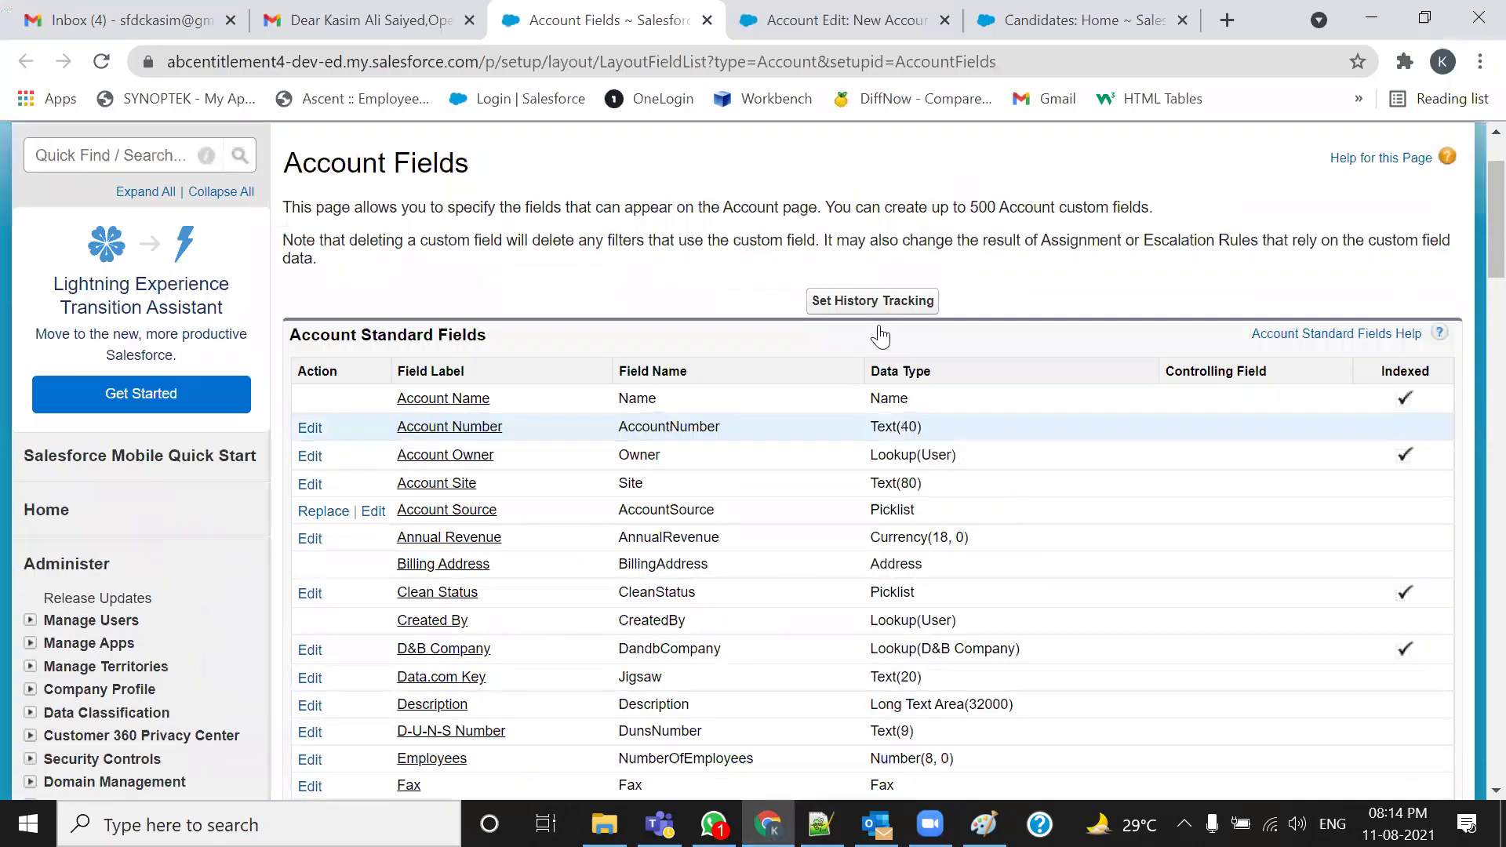
drag(706, 372, 582, 357)
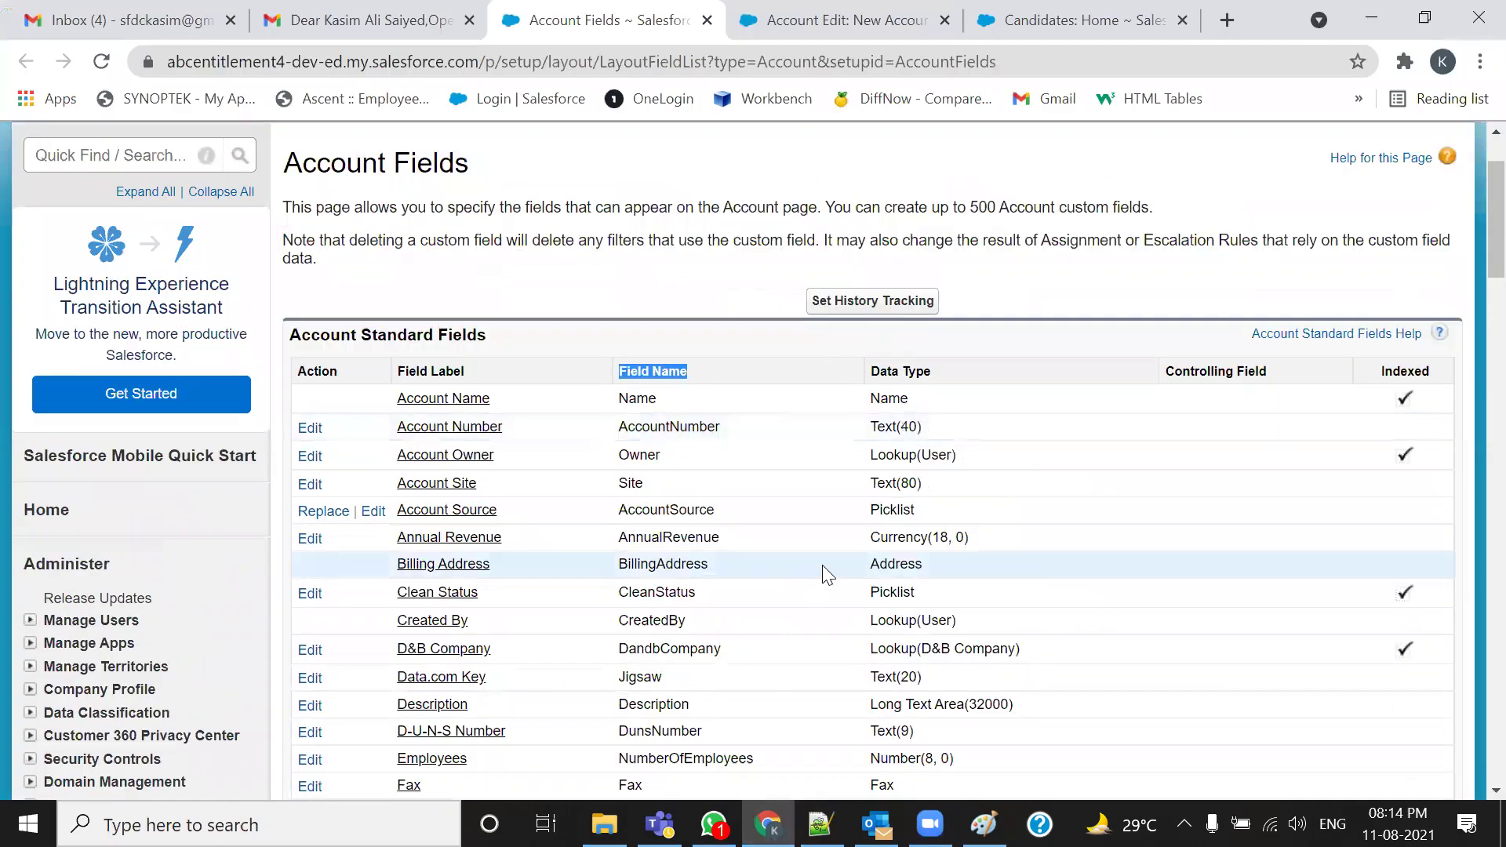
scroll(822, 565, down, 7)
scroll(828, 571, down, 6)
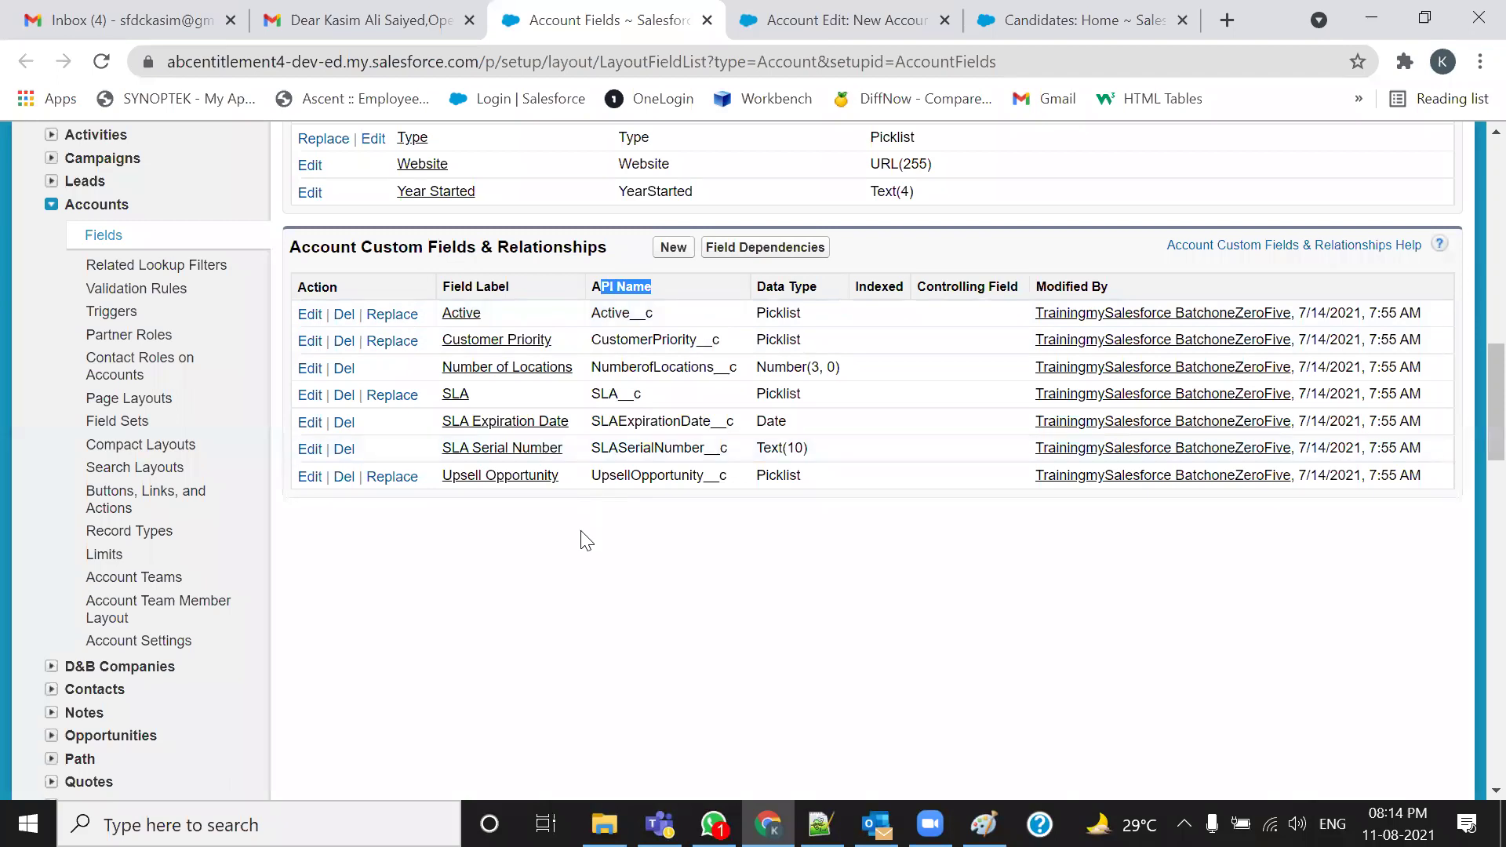
click(820, 824)
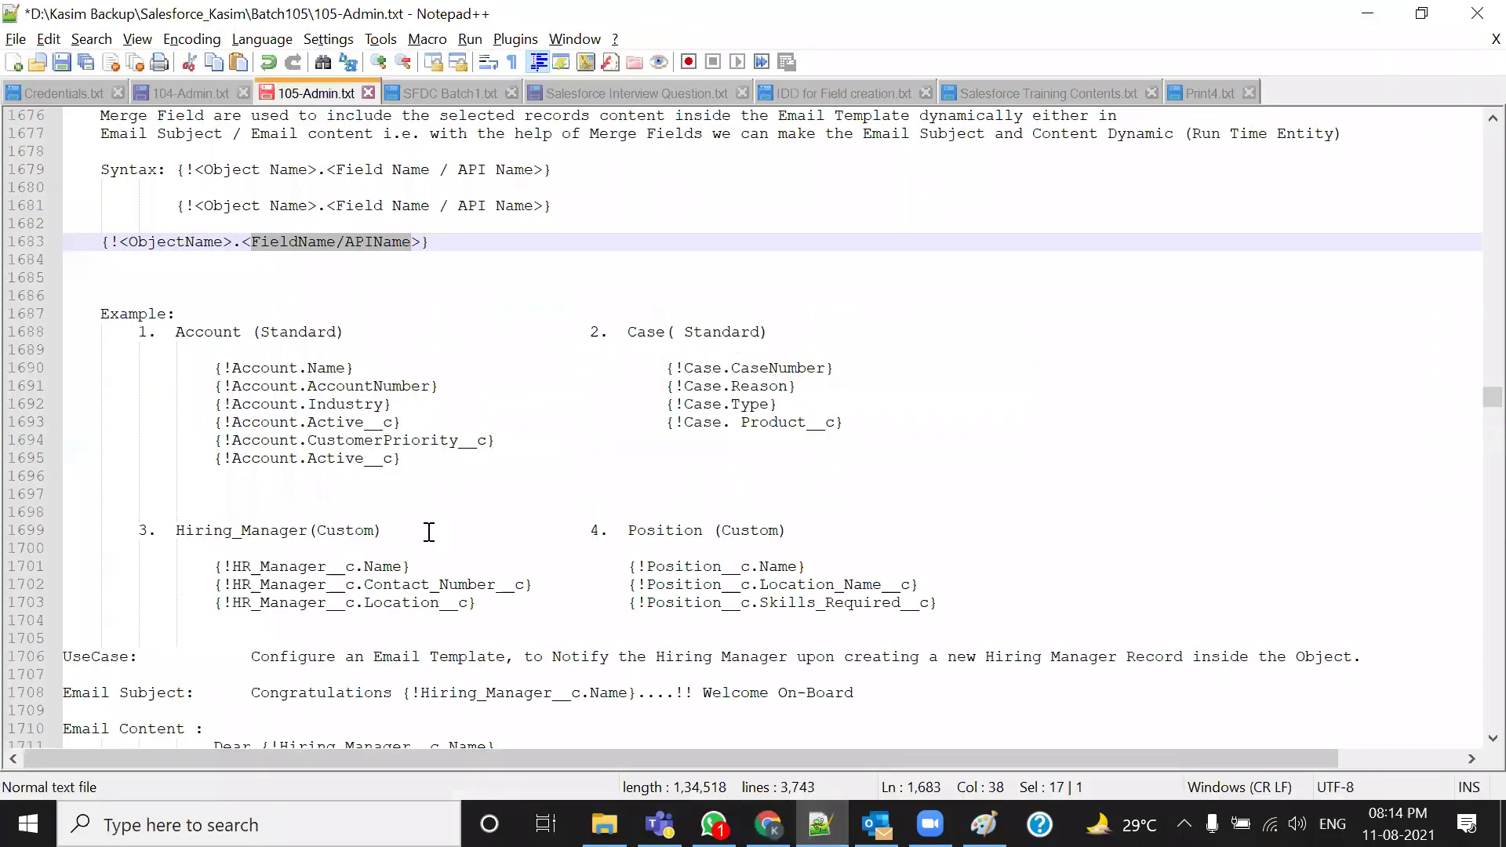
scroll(461, 480, up, 1)
drag(131, 295, 383, 295)
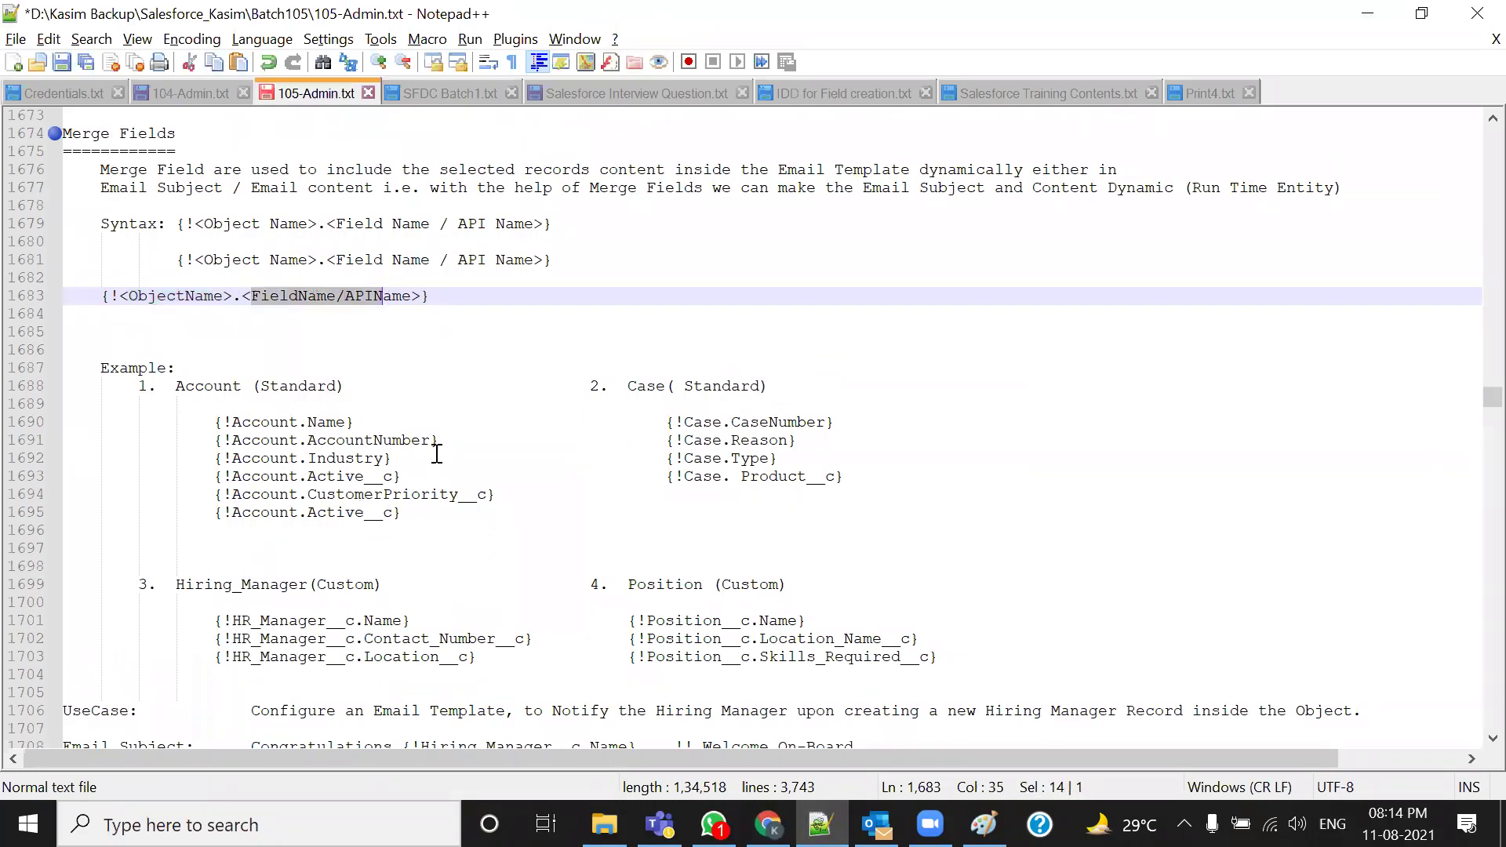
click(356, 373)
drag(250, 296, 405, 298)
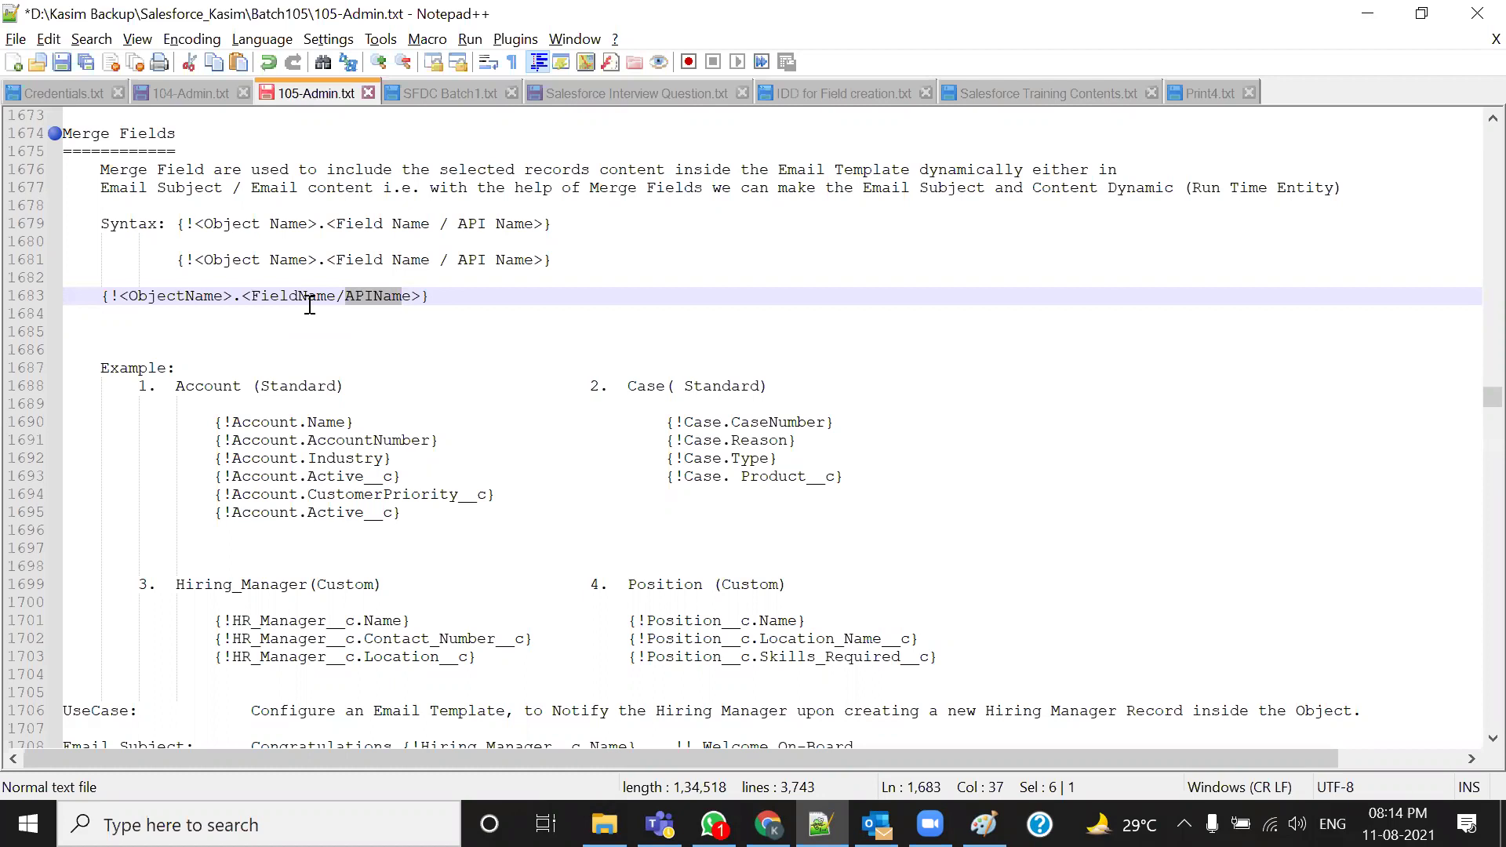
scroll(377, 340, down, 1)
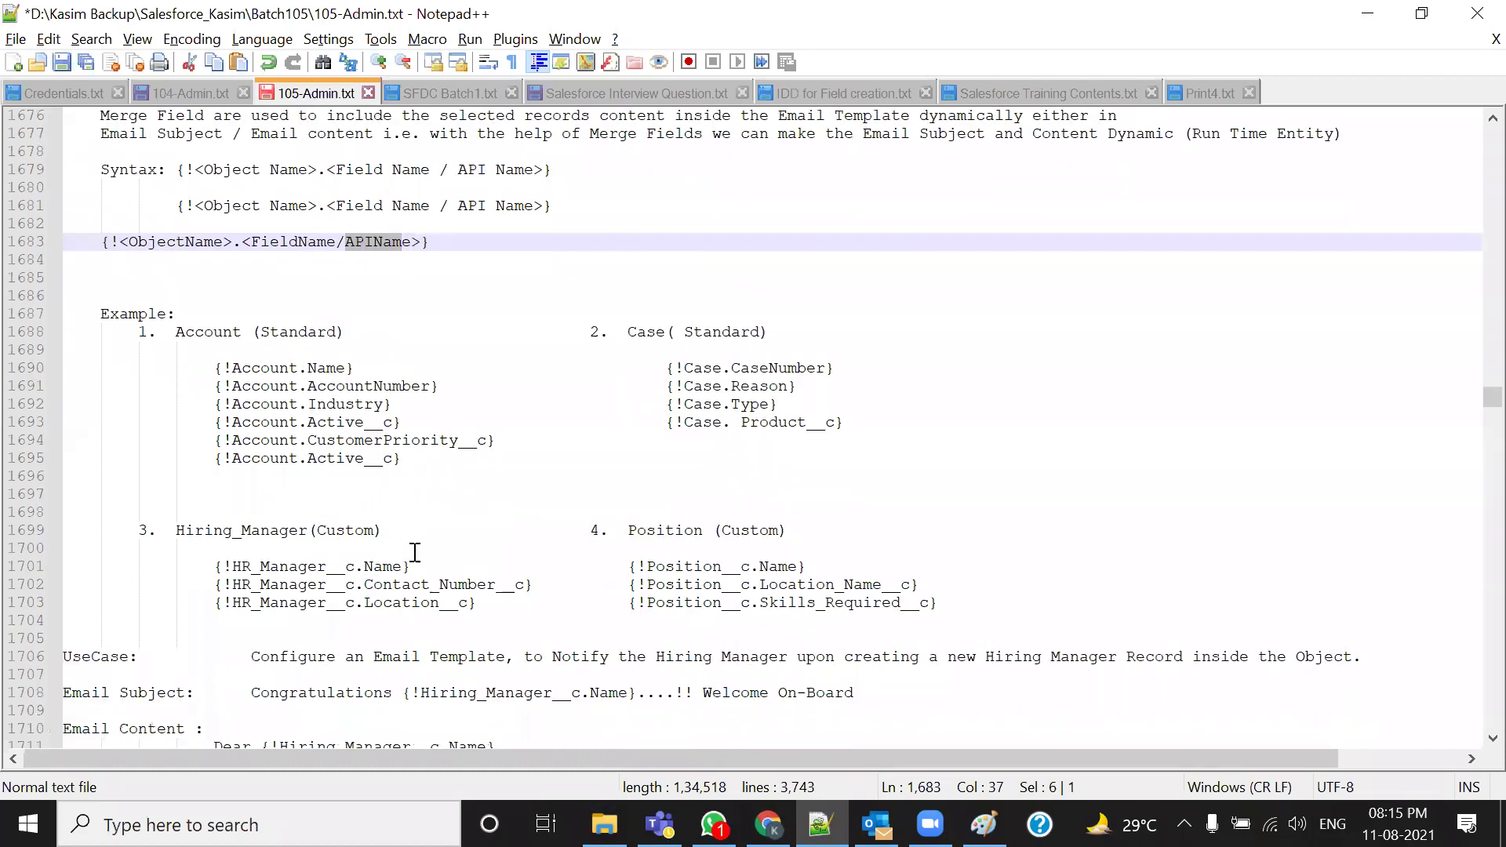
drag(212, 369, 363, 363)
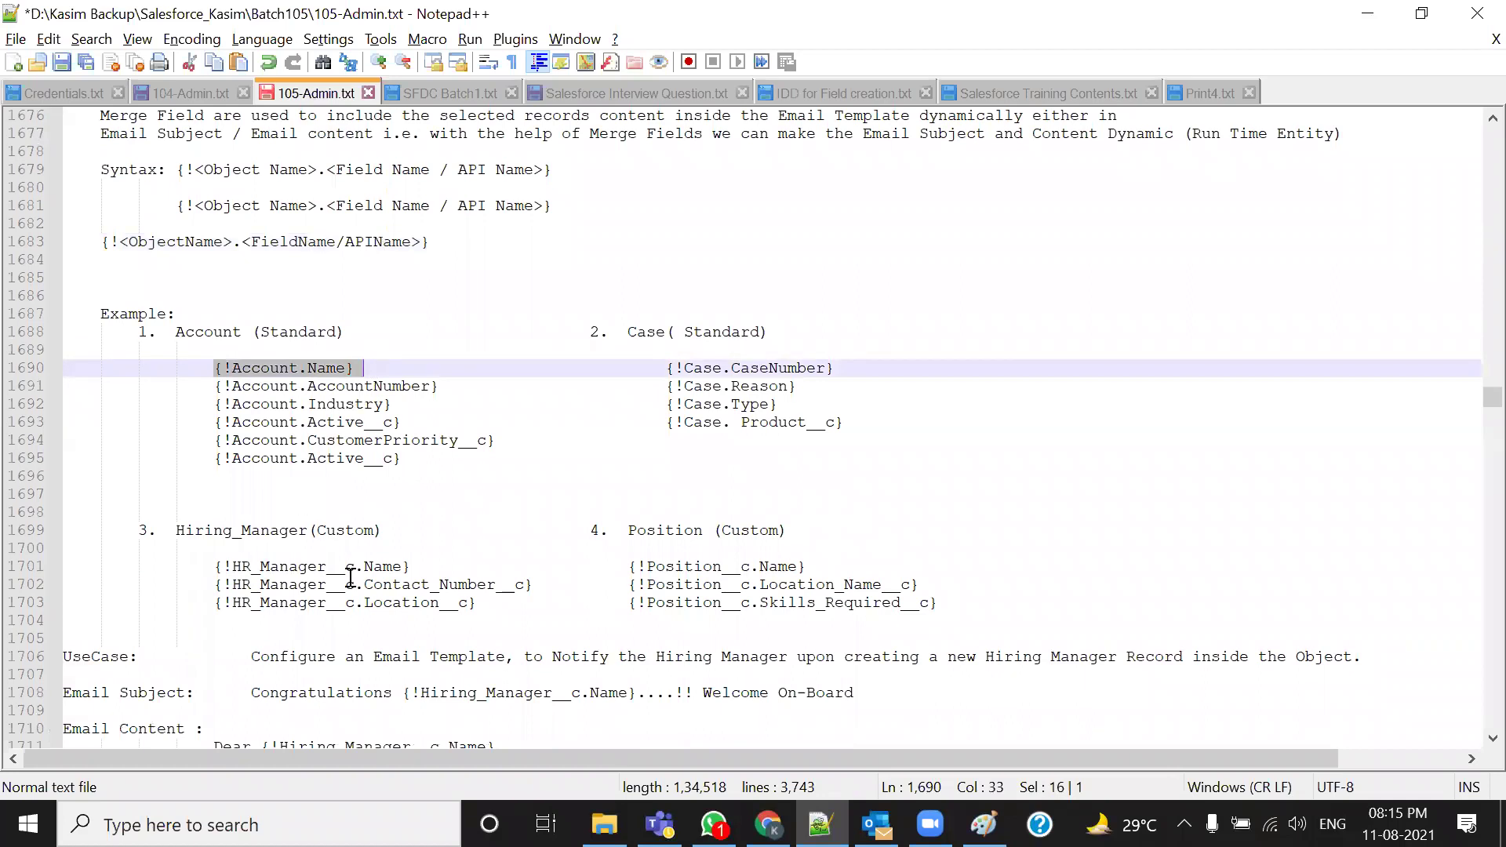
scroll(400, 584, down, 1)
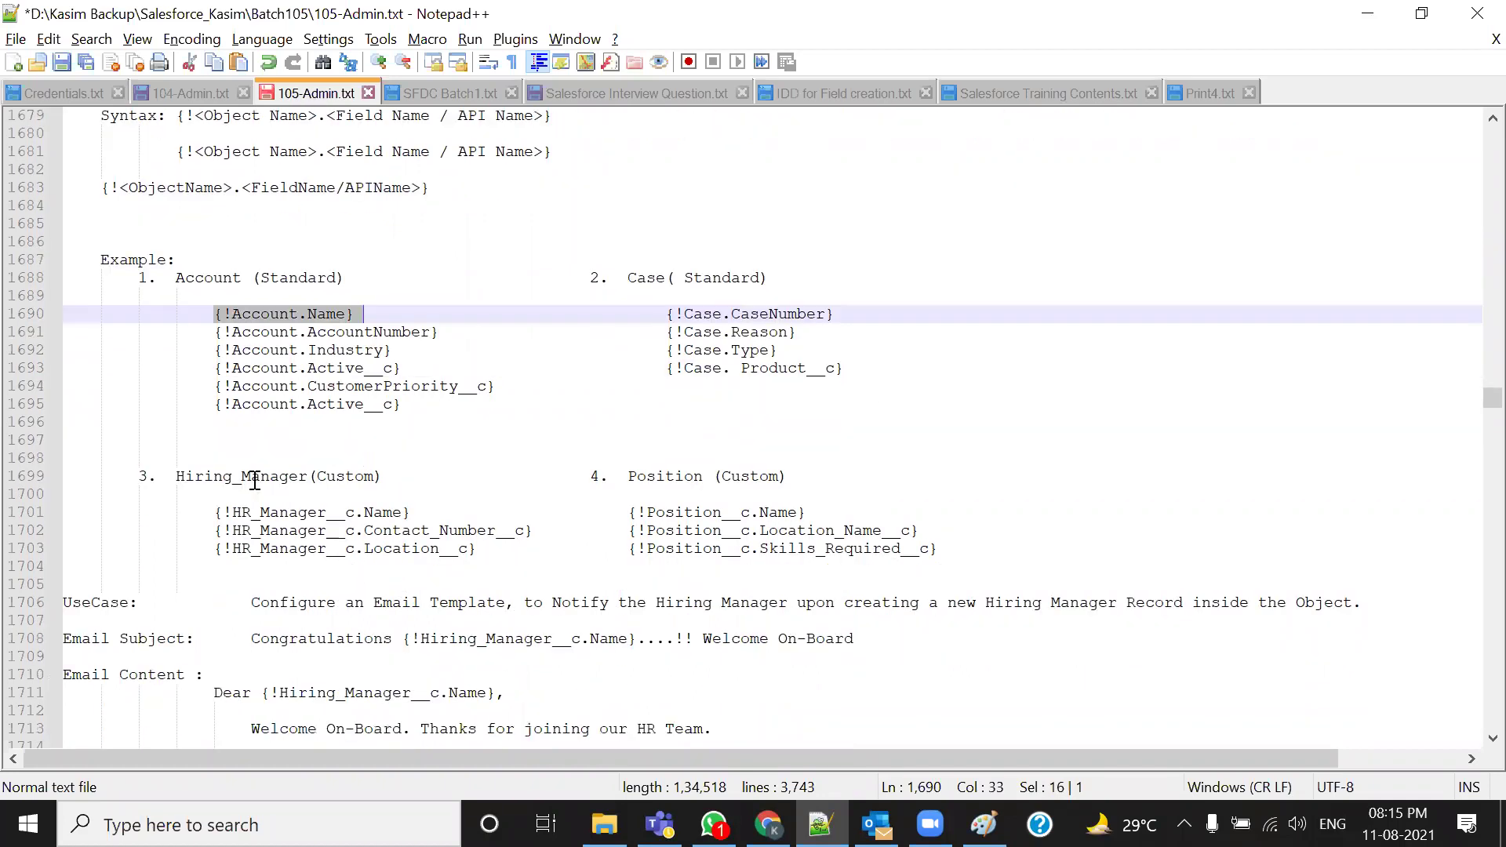
drag(471, 404, 185, 313)
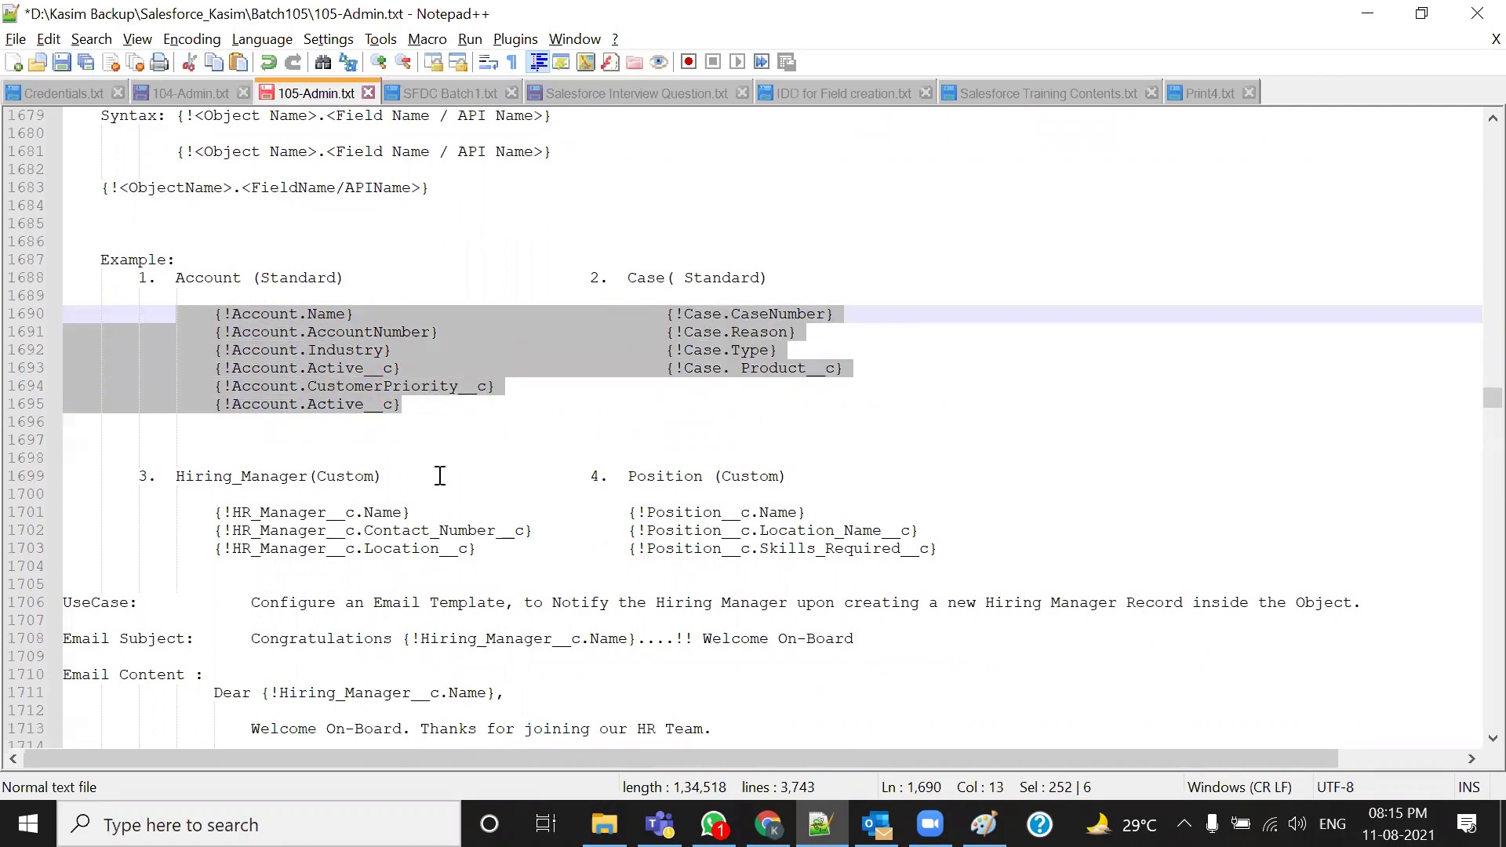
scroll(440, 476, down, 8)
drag(224, 260, 289, 530)
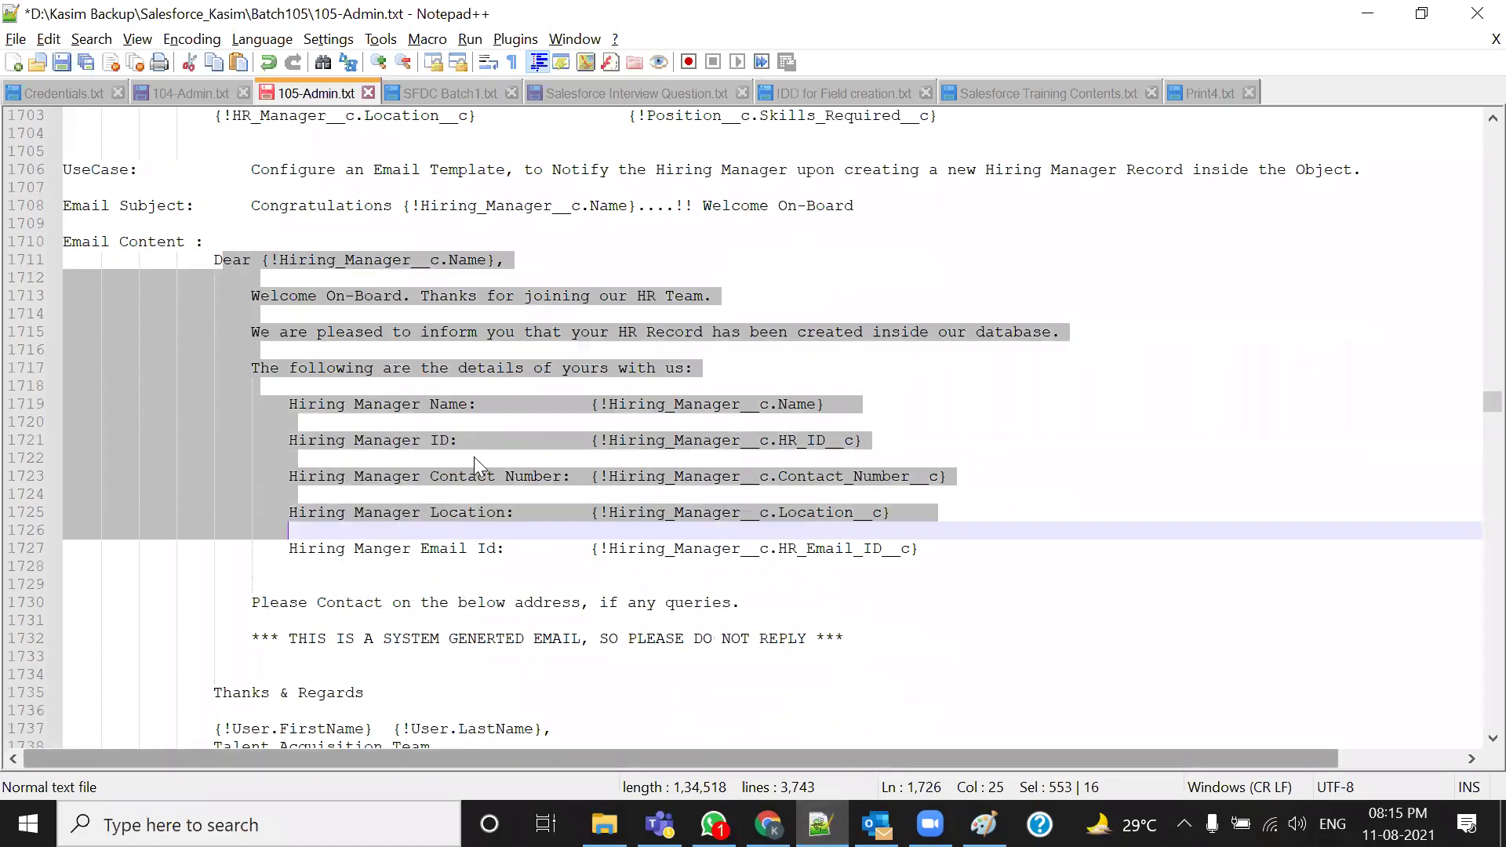
scroll(476, 461, up, 6)
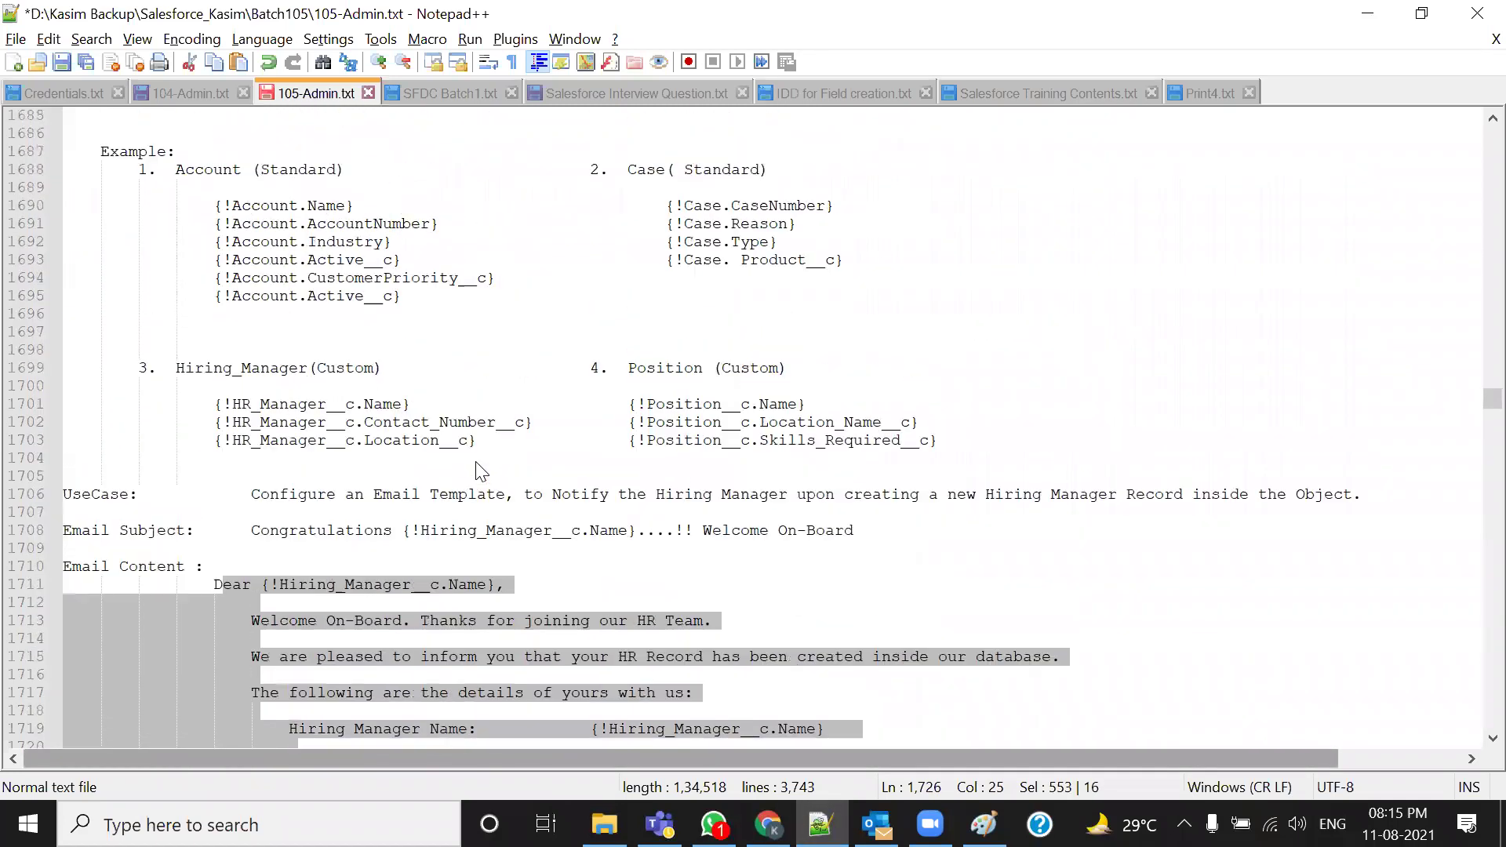
scroll(428, 430, up, 1)
drag(518, 495, 110, 205)
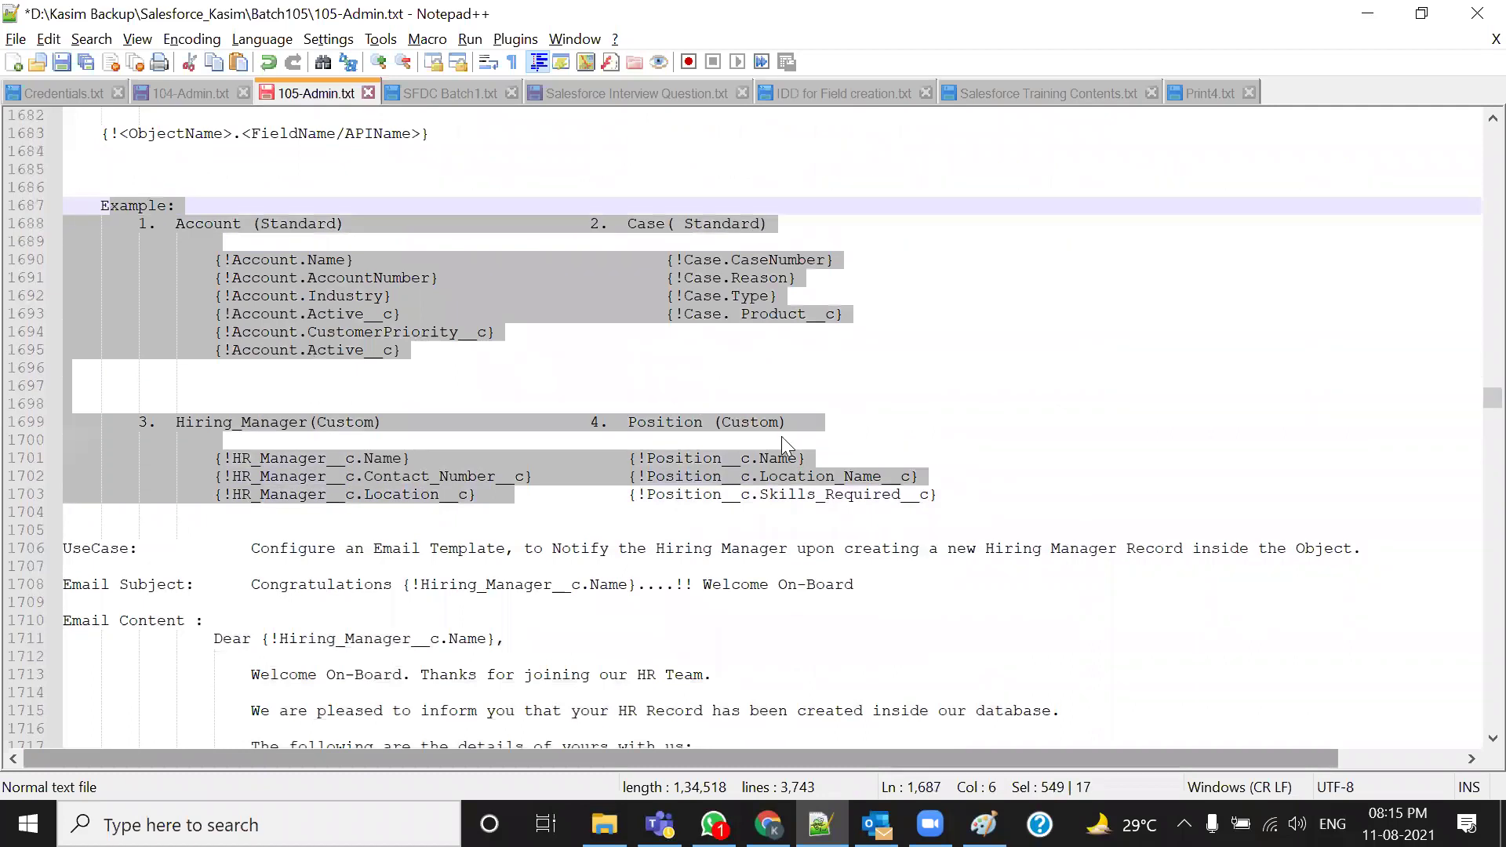
click(592, 476)
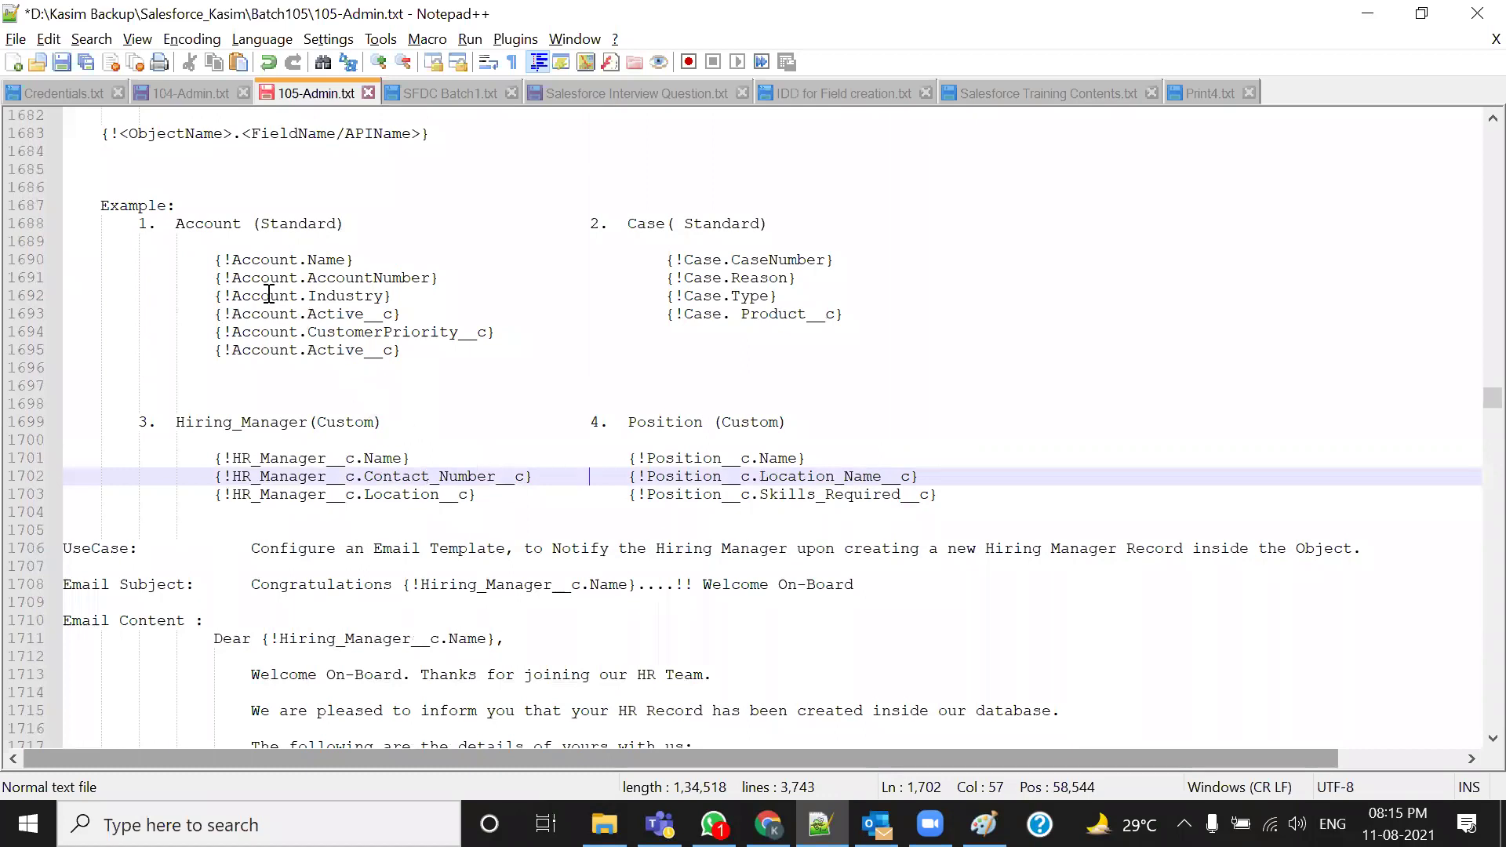
drag(206, 258, 308, 260)
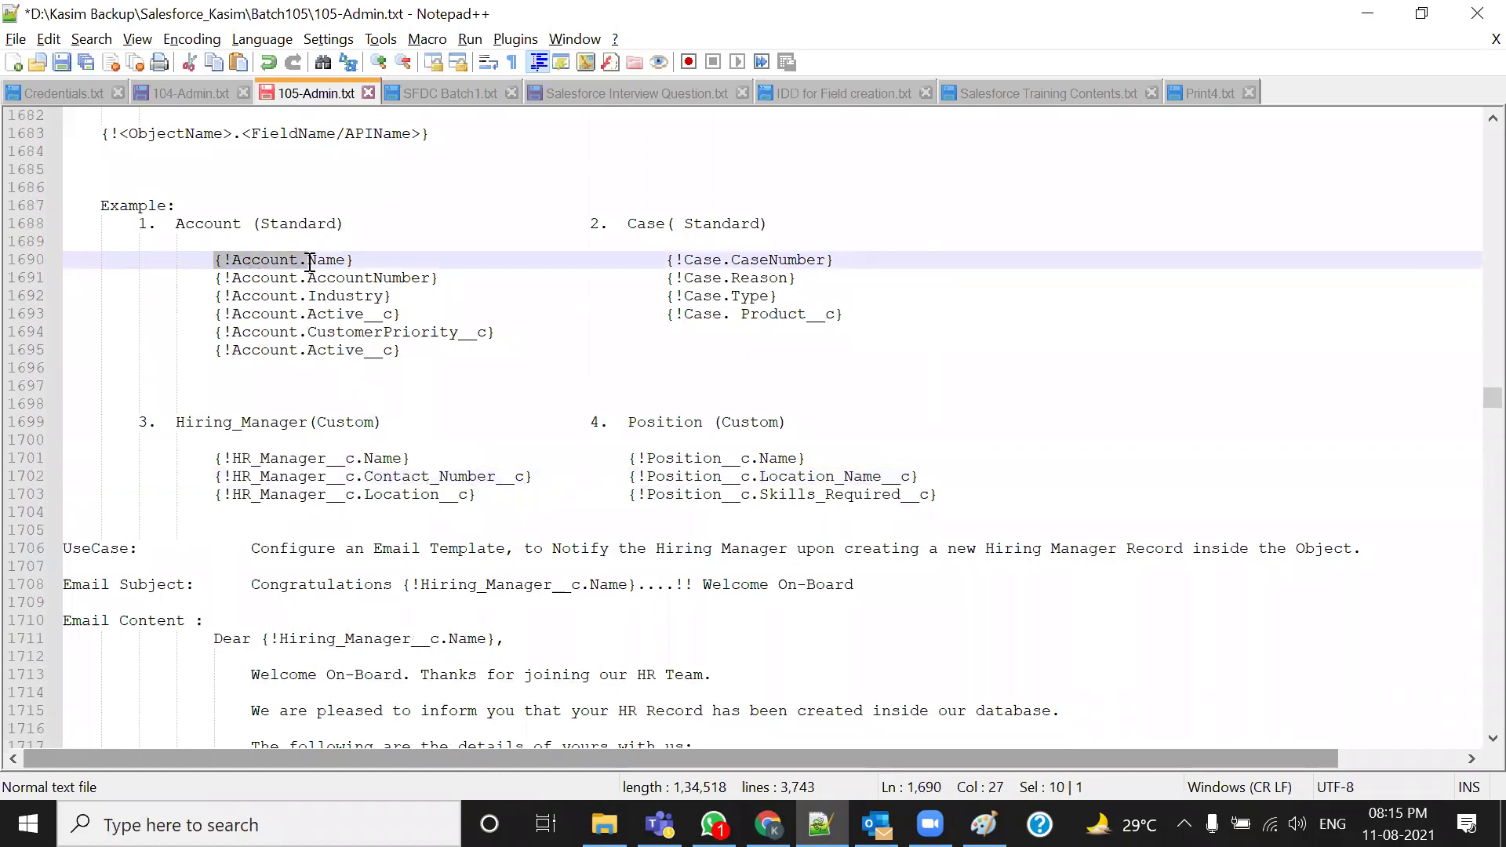
scroll(273, 285, up, 1)
scroll(274, 284, up, 1)
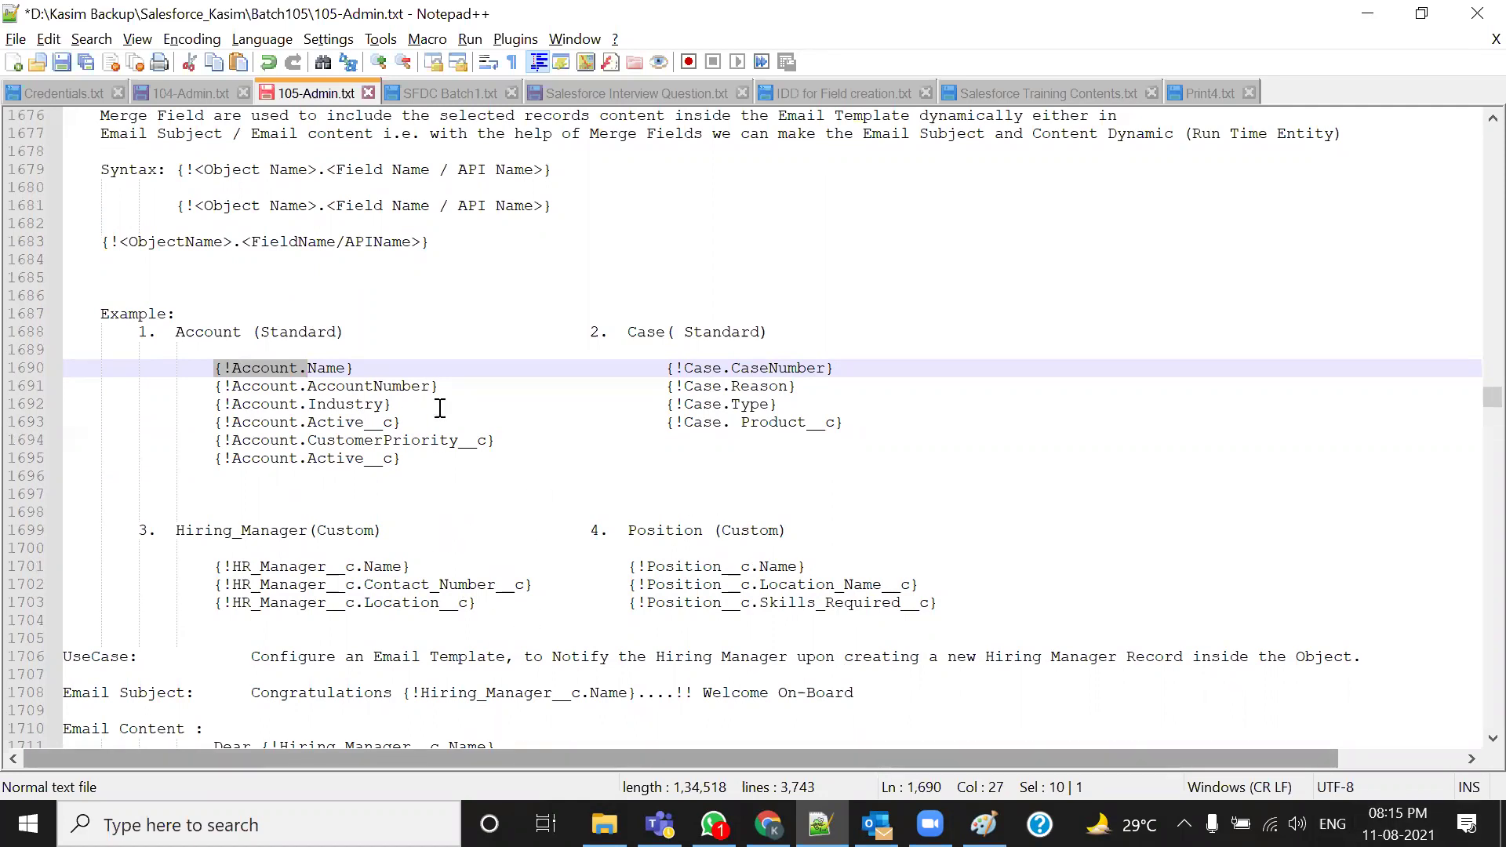
scroll(326, 452, down, 6)
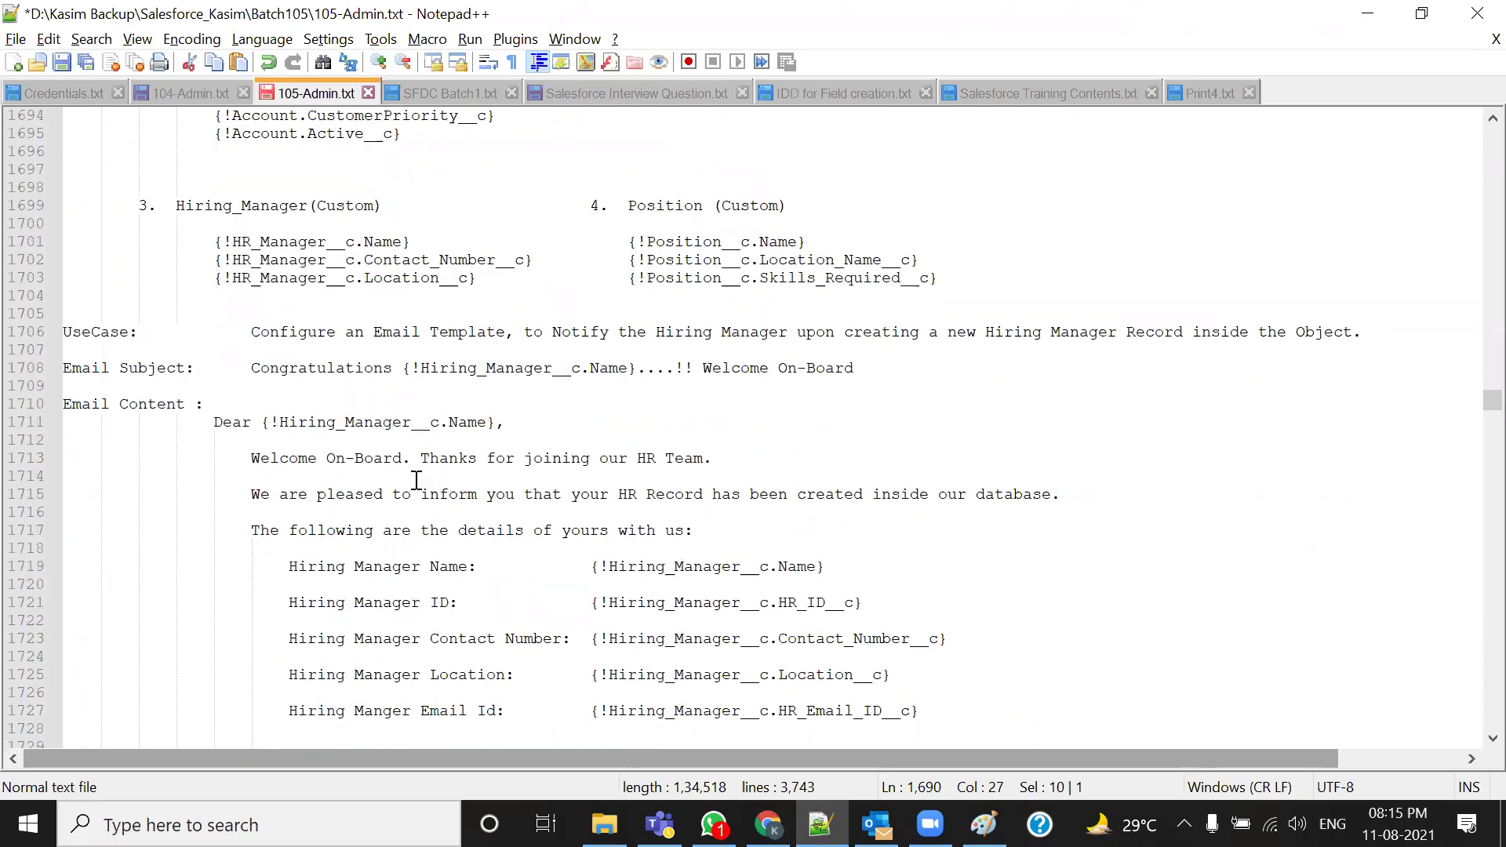
Select the line 1706 use case about notifying the Hiring Manager when a new record is created
drag(403, 368, 572, 368)
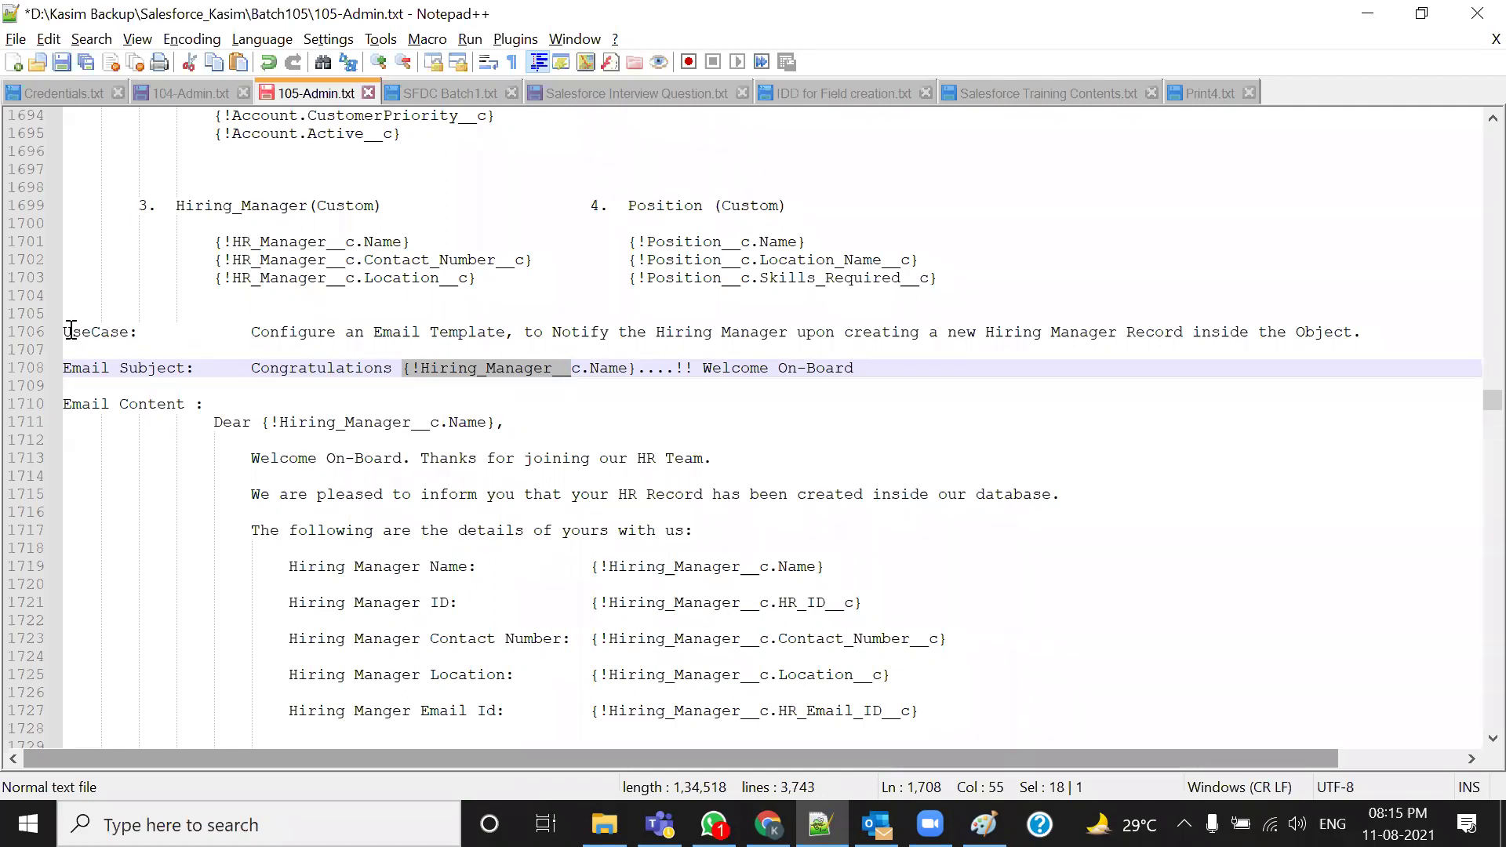
drag(251, 332, 854, 332)
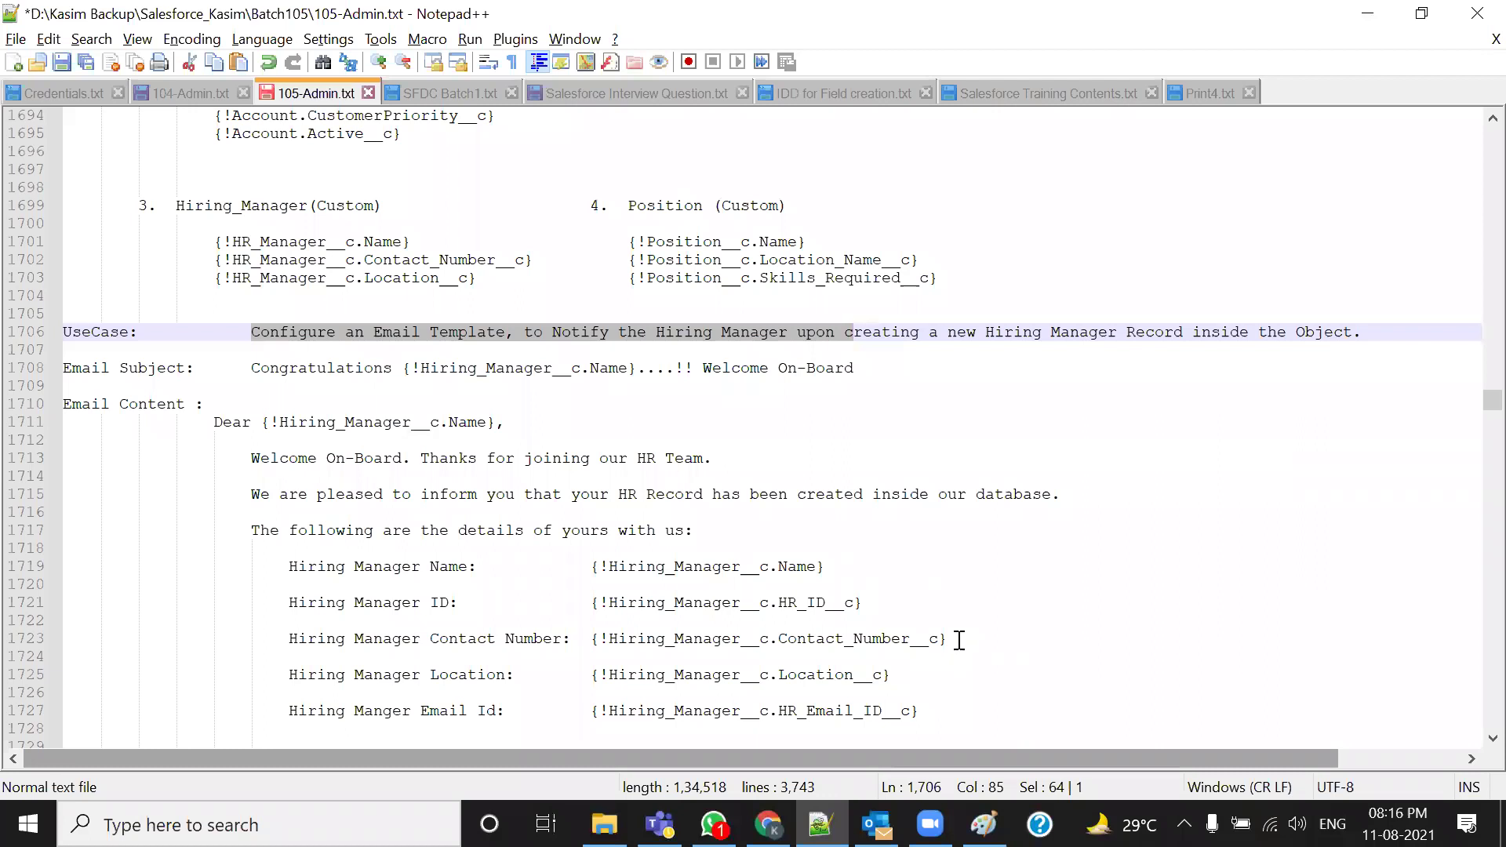
click(937, 351)
drag(846, 332, 1324, 333)
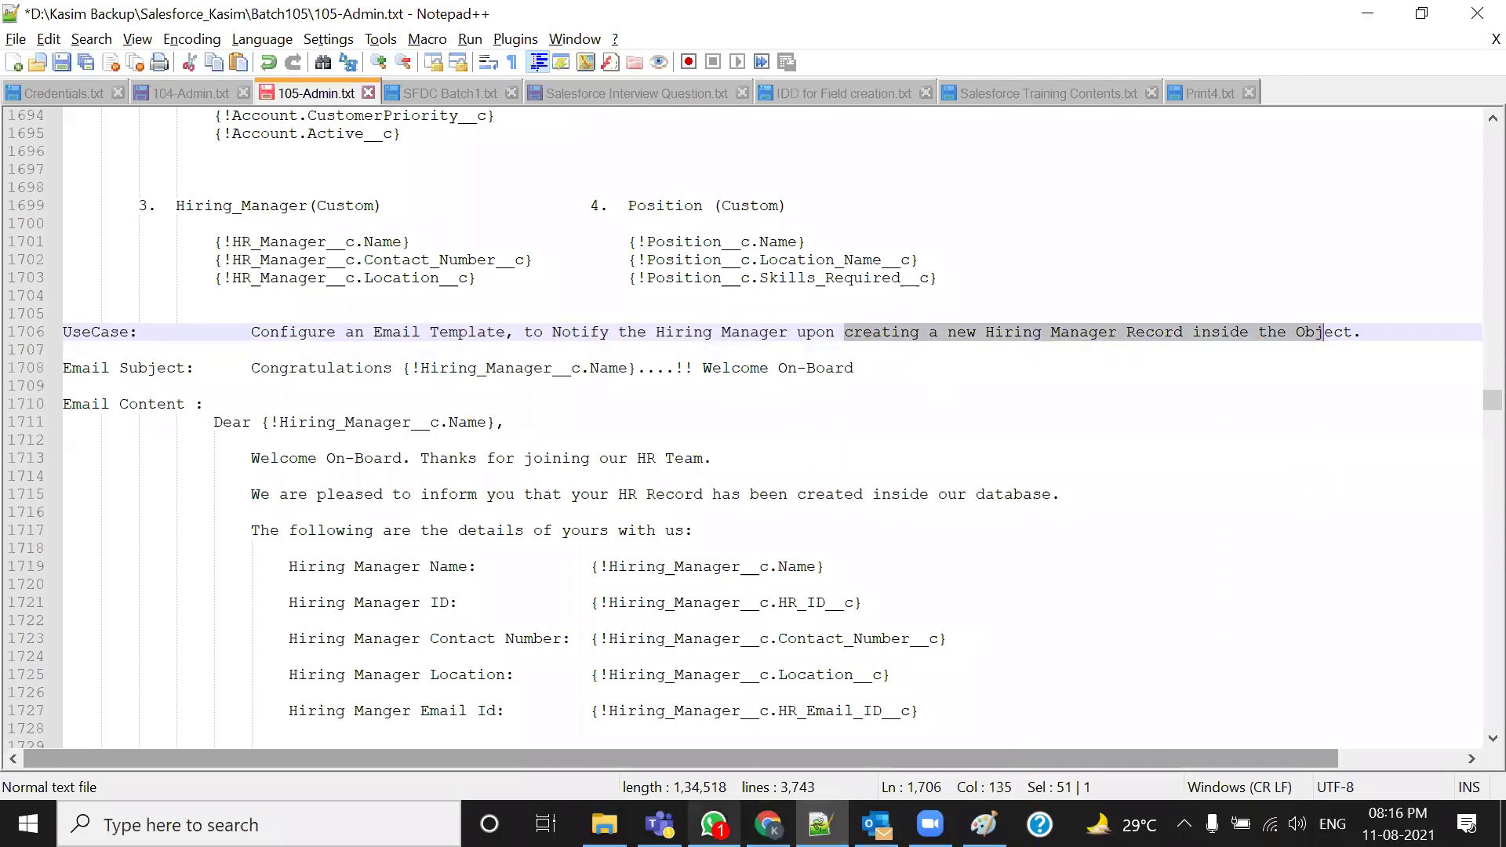
click(710, 438)
drag(239, 333, 1306, 333)
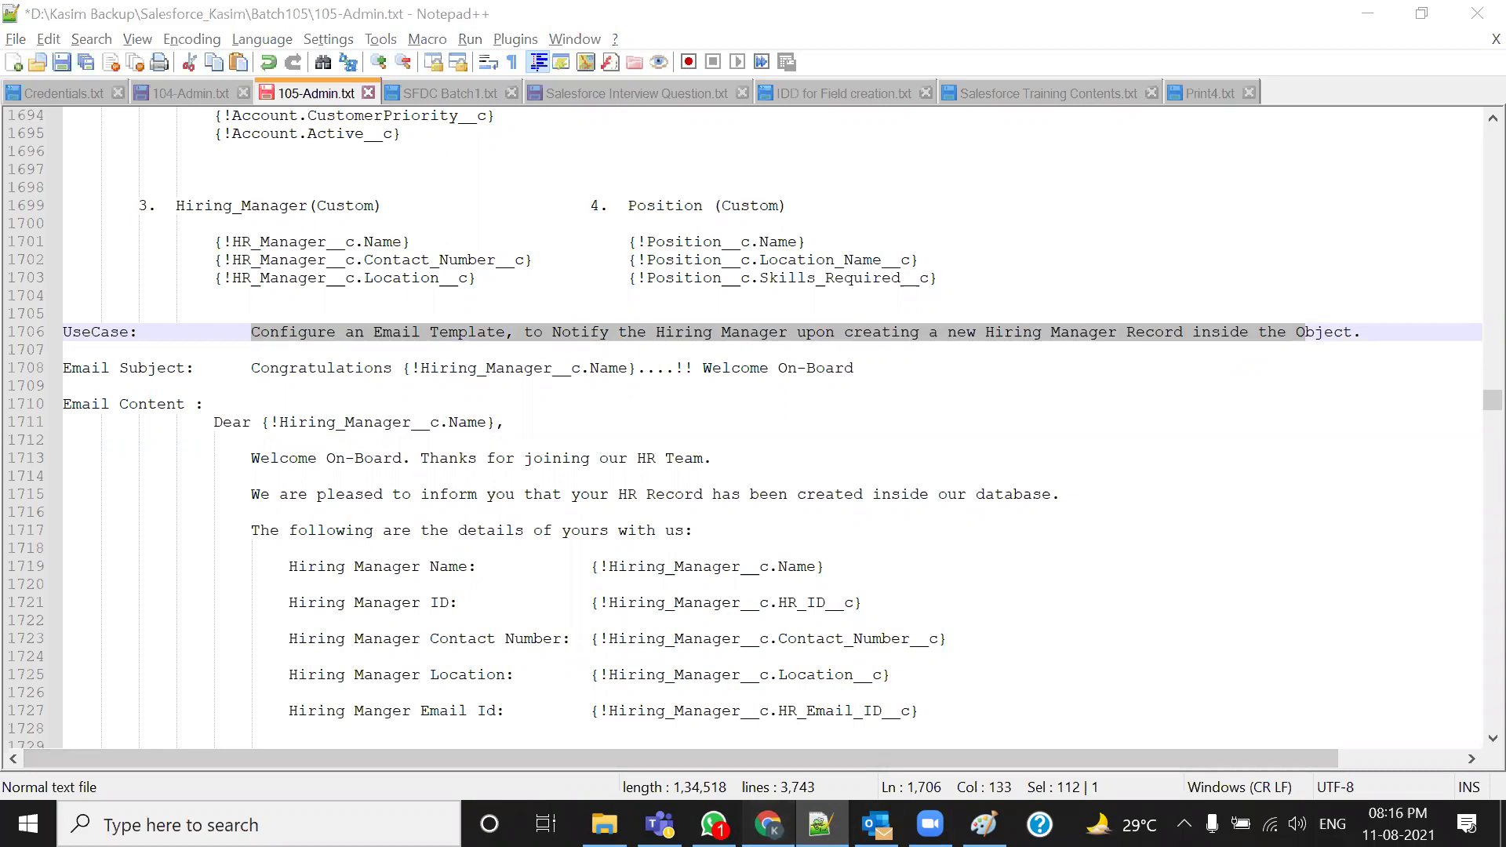
click(768, 824)
Try a new Hiring_Manager form, stepping through its fields and picking Chennai, without saving
click(908, 21)
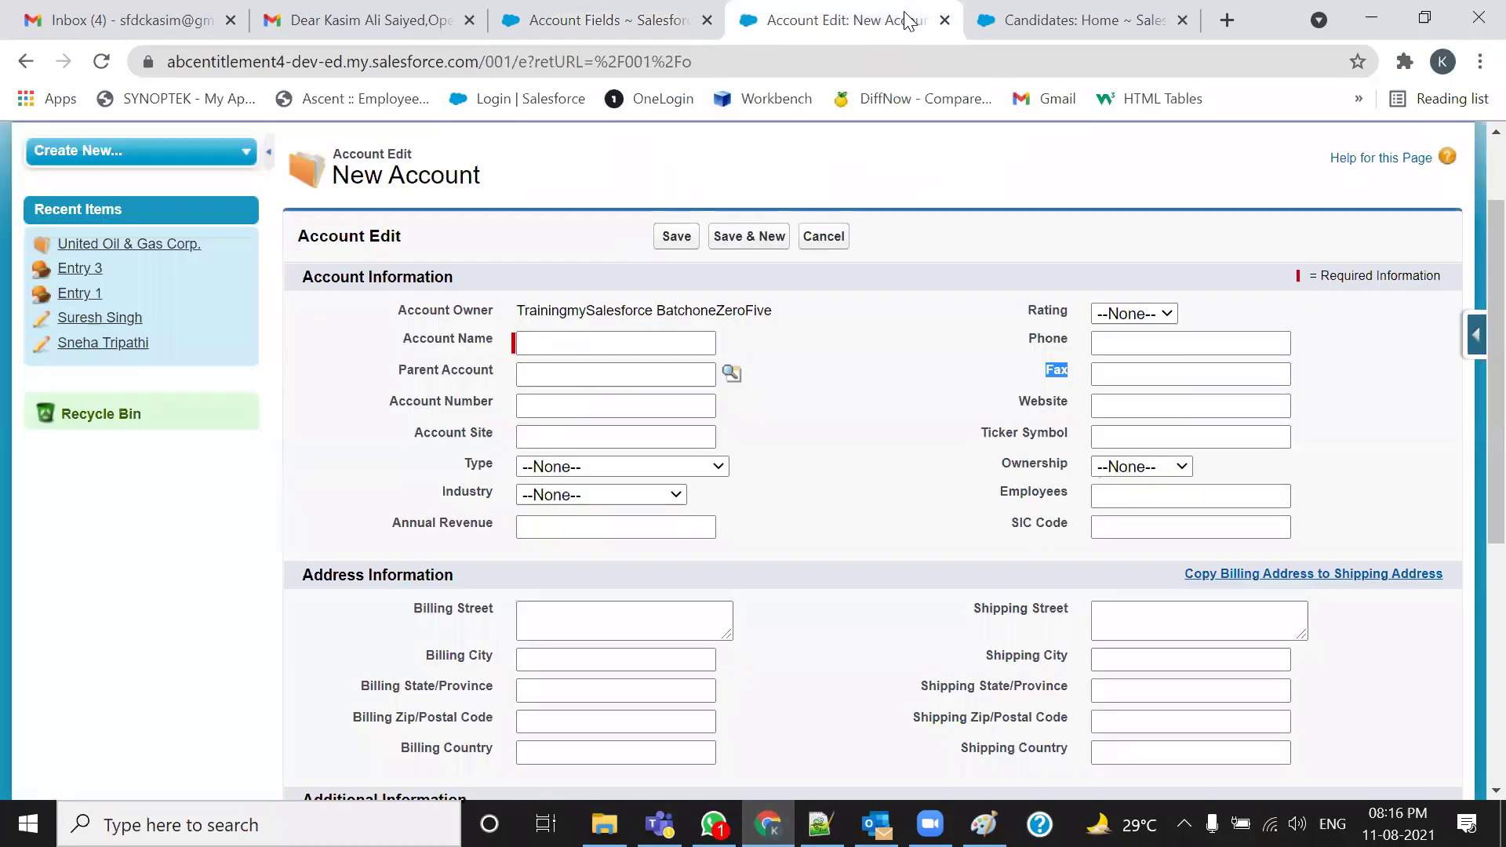
click(463, 221)
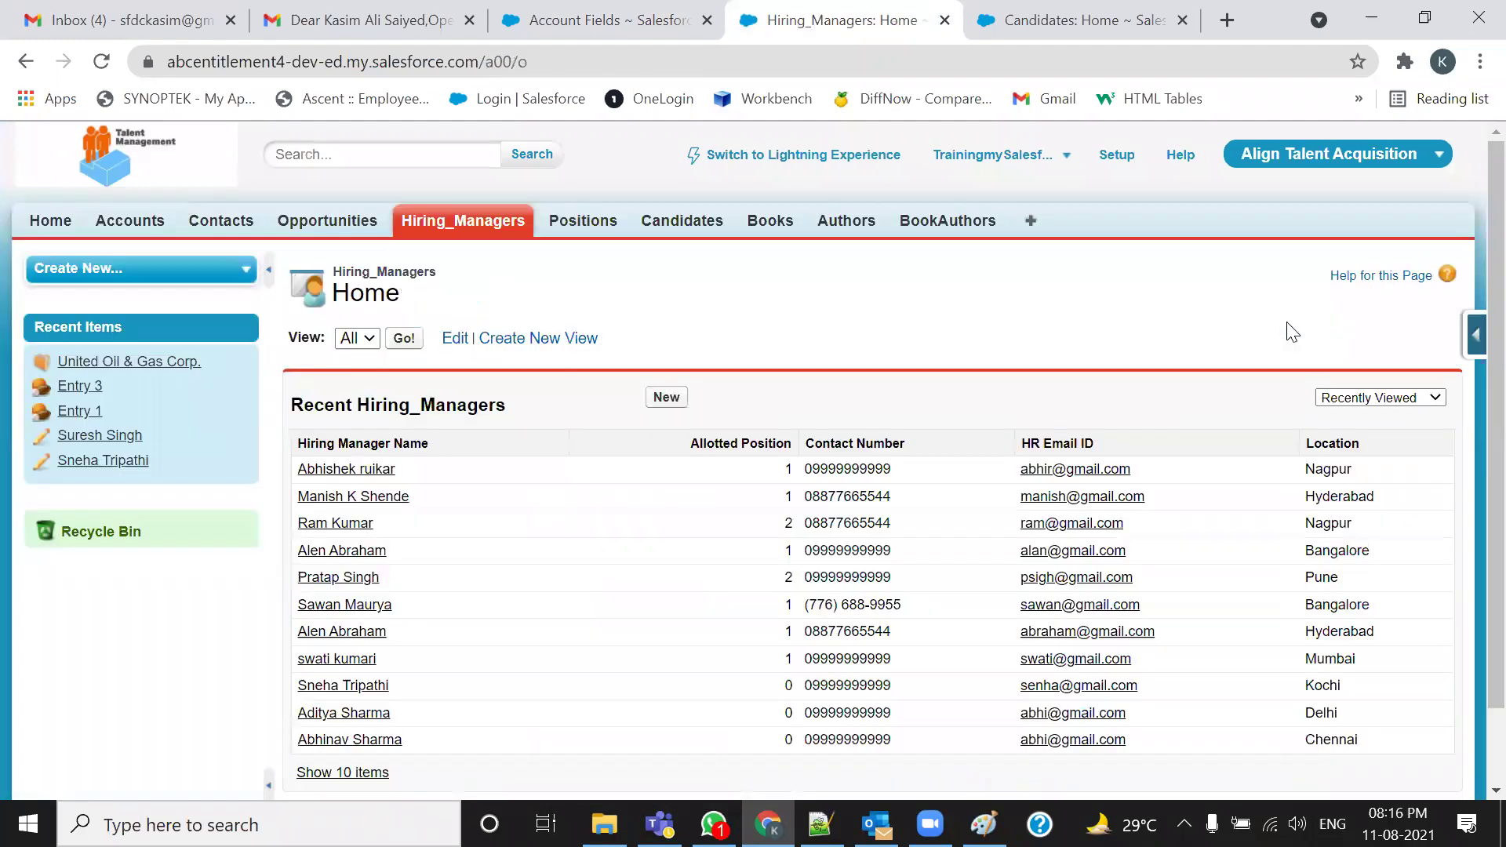
click(667, 400)
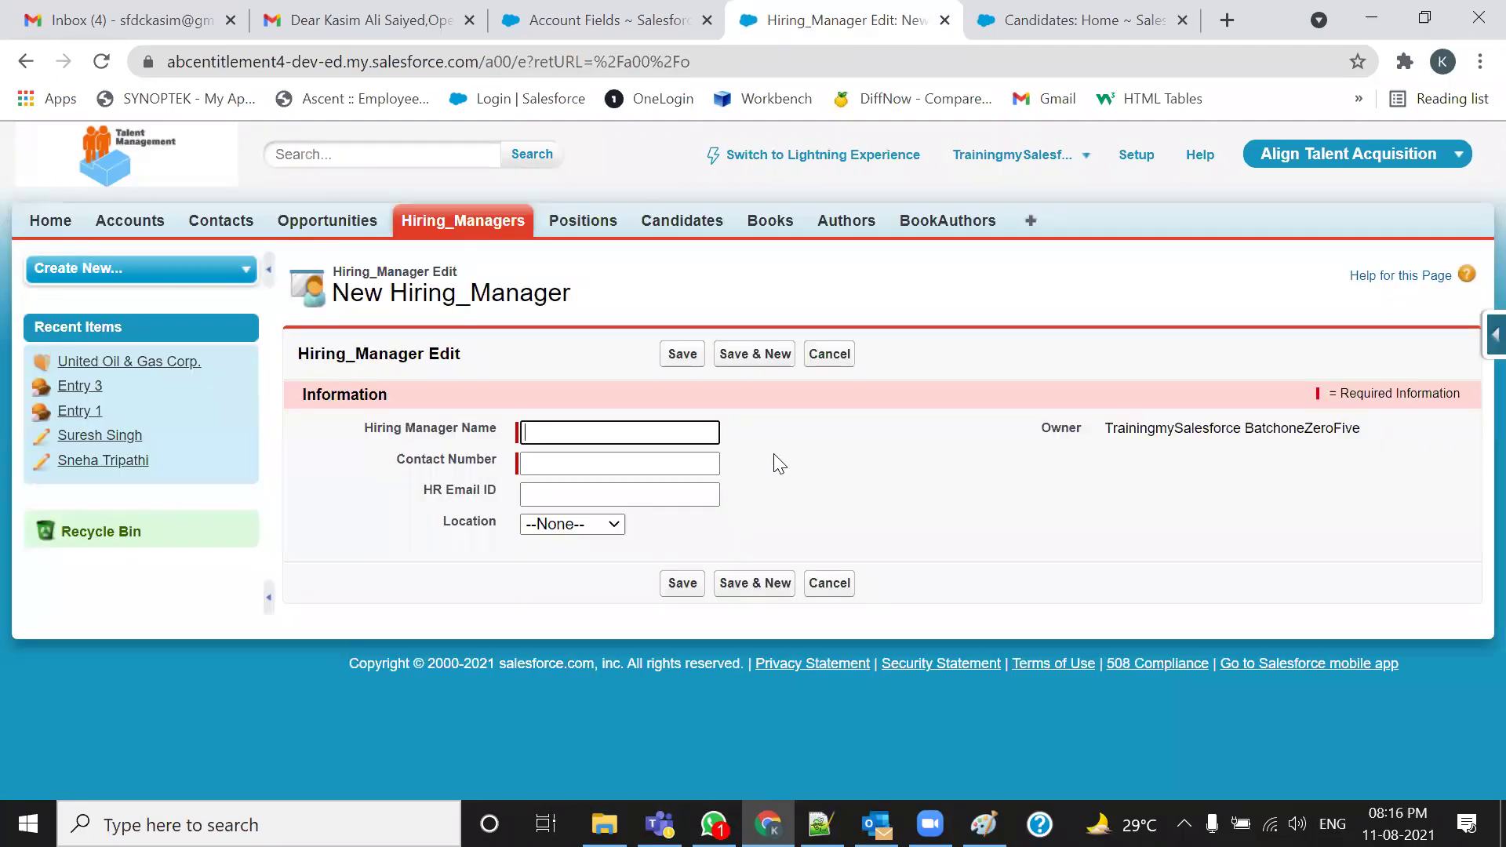
click(668, 436)
click(662, 463)
click(653, 493)
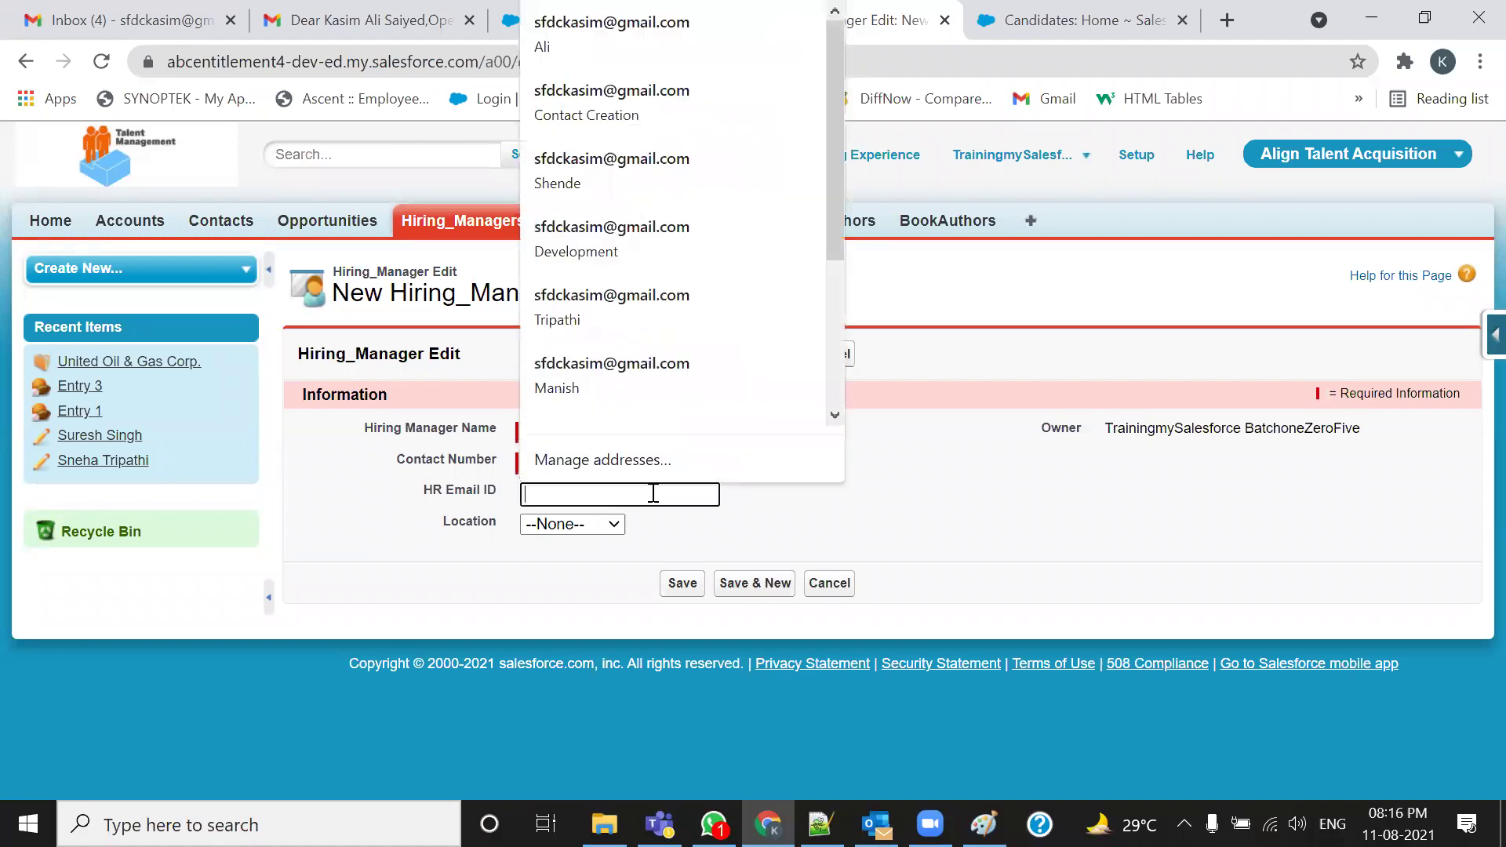
click(615, 524)
click(554, 579)
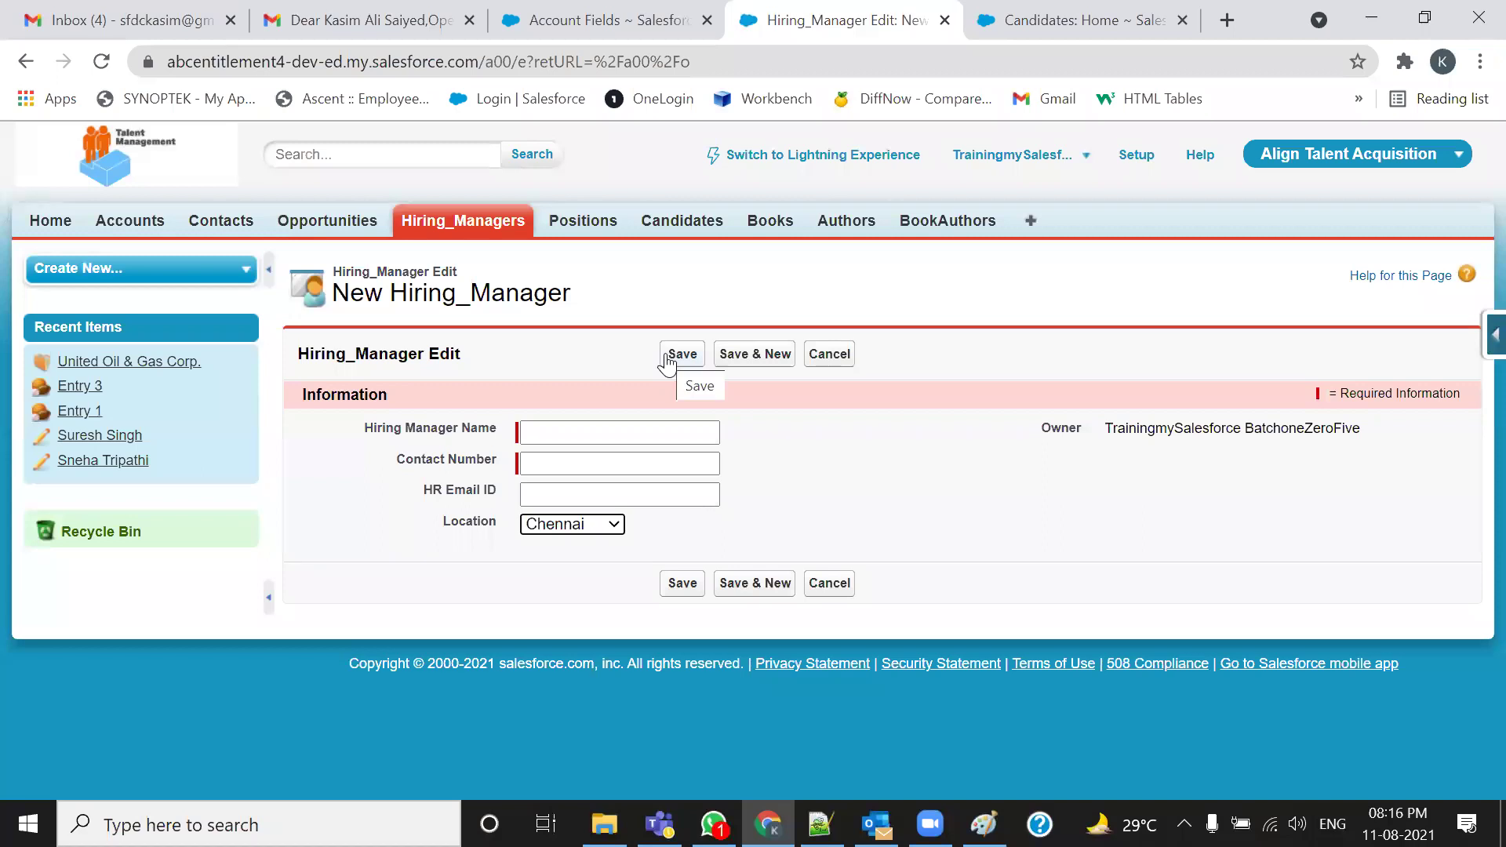
click(423, 228)
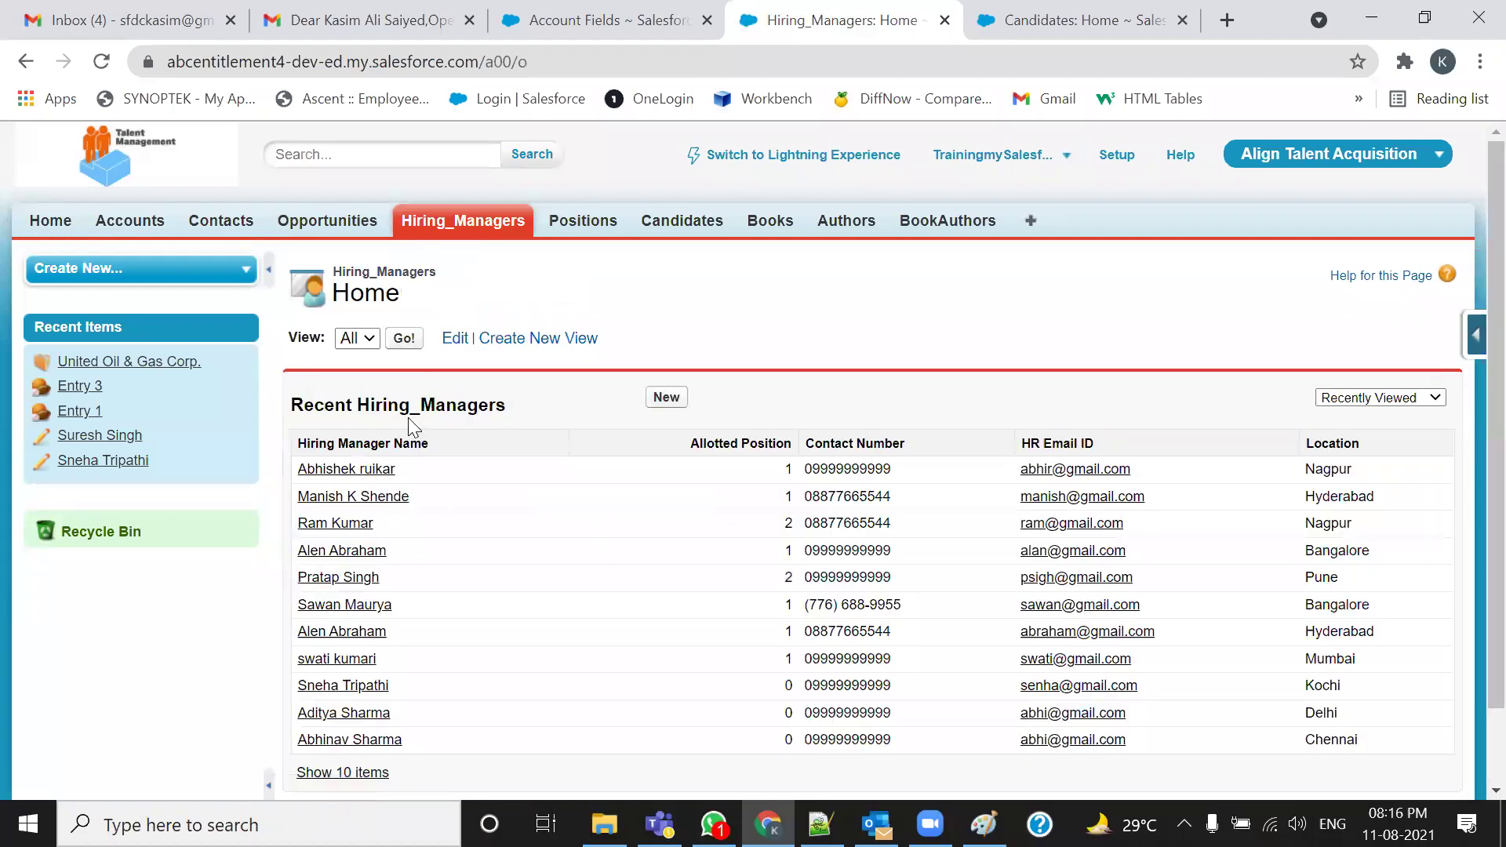
Open the first hiring manager's record and select its HR Email ID label and value
click(375, 470)
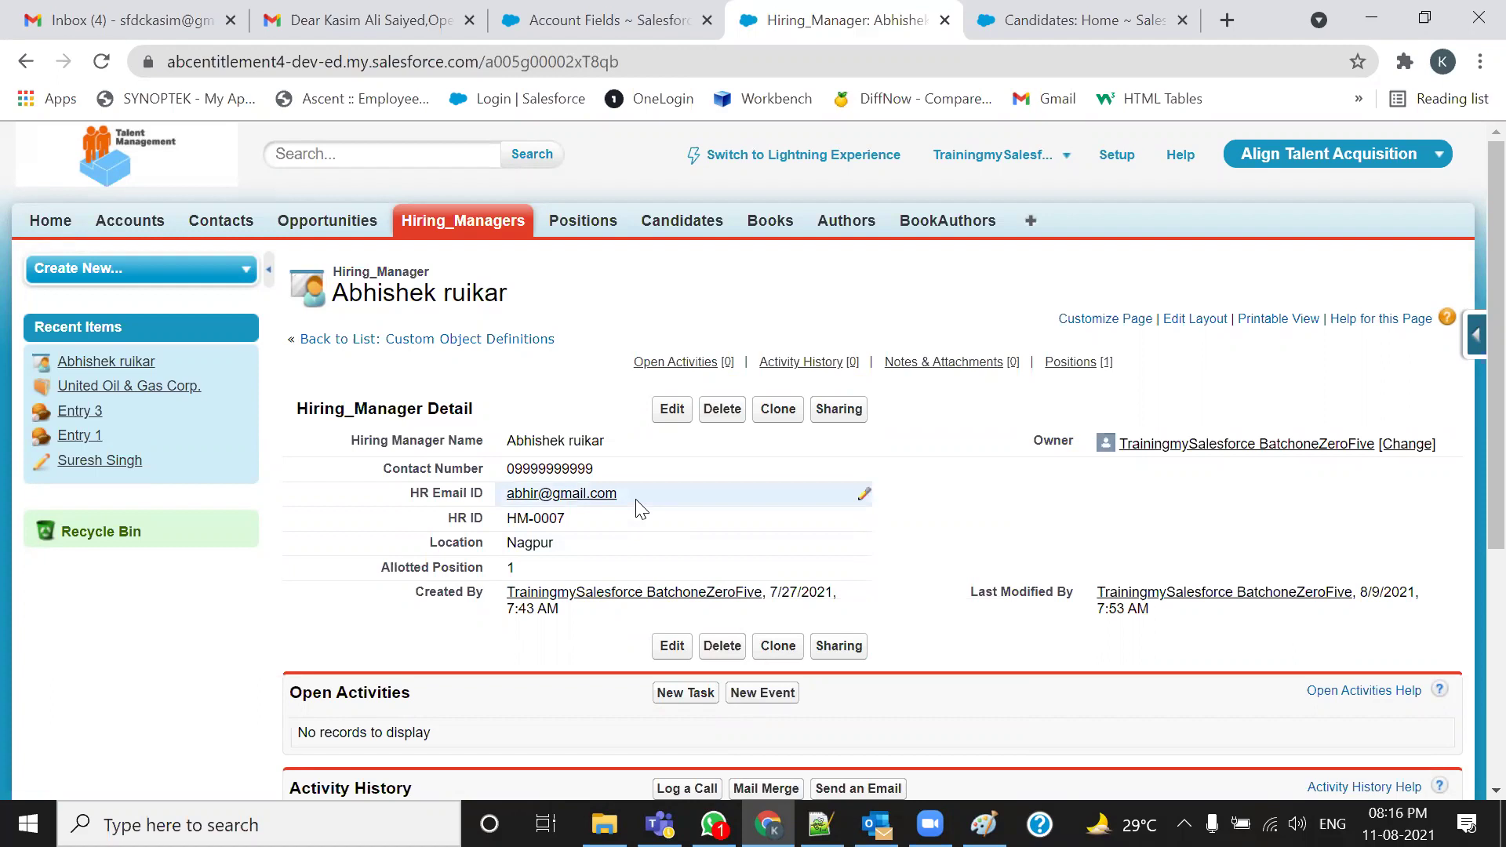
triple_click(598, 495)
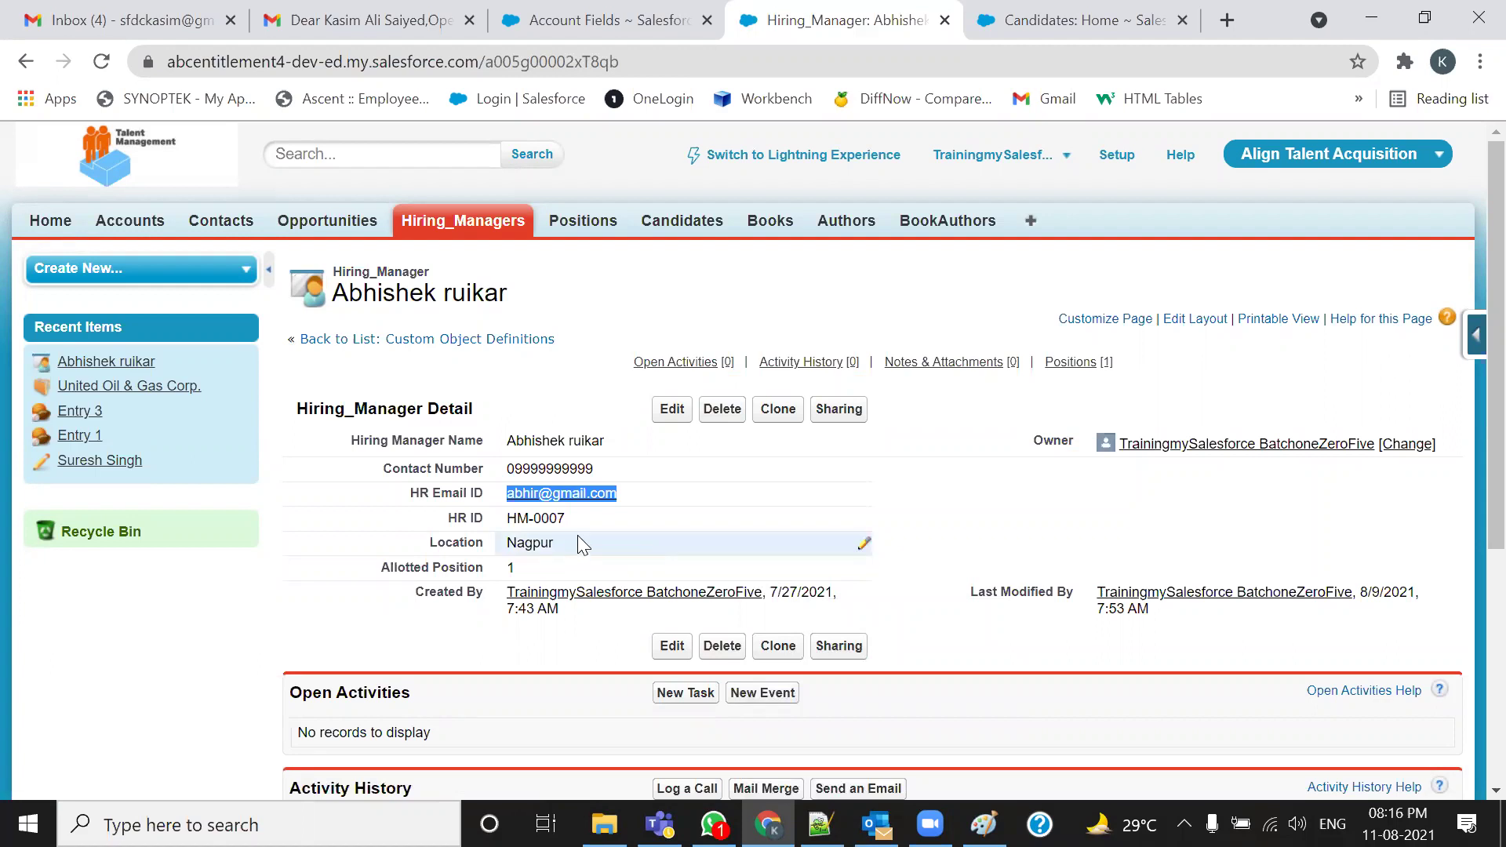
drag(551, 493, 438, 408)
drag(694, 608, 1113, 657)
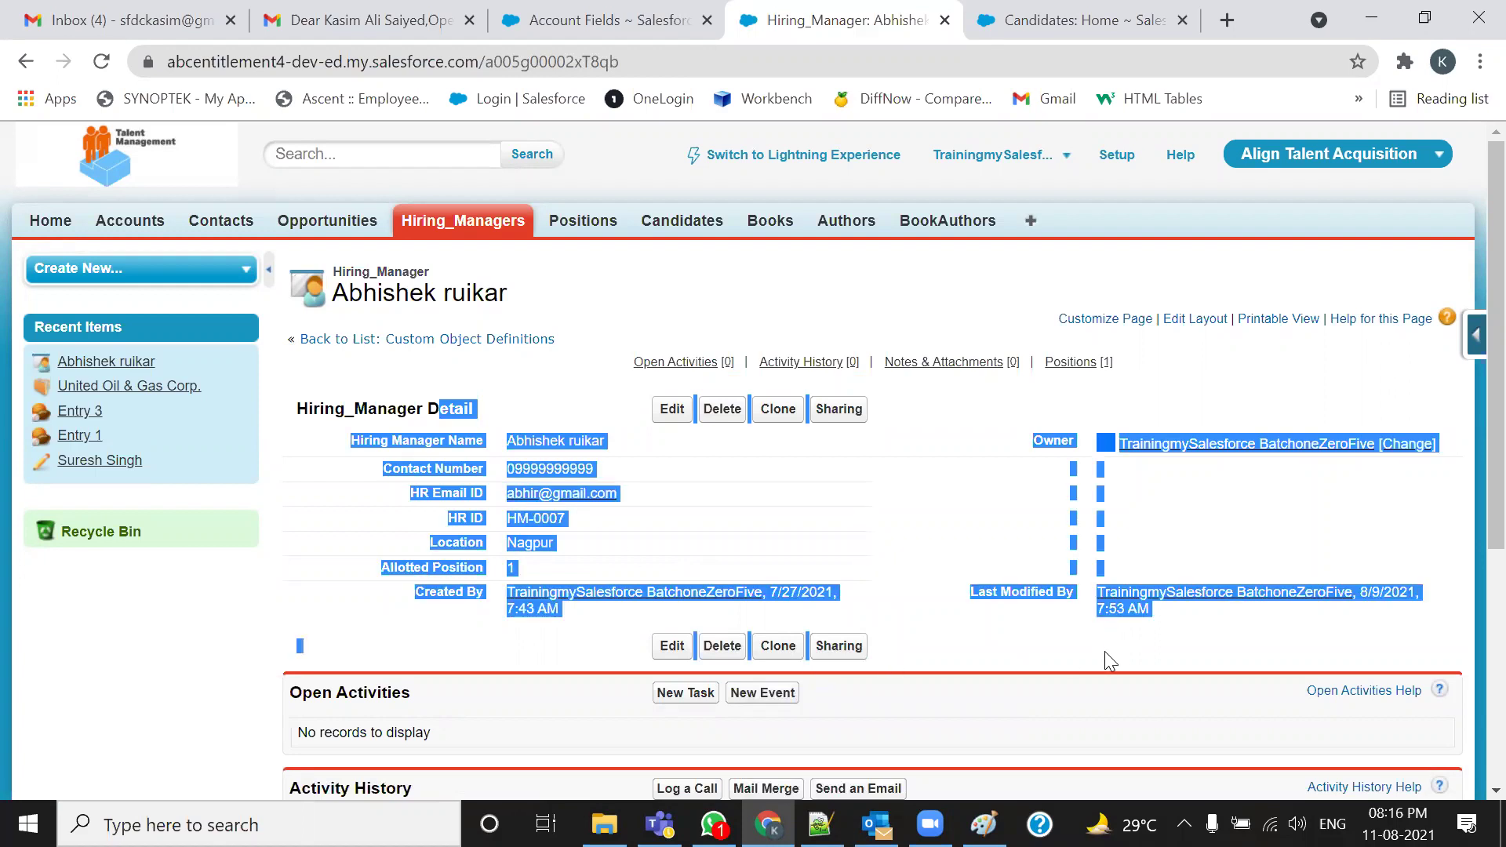
click(1106, 652)
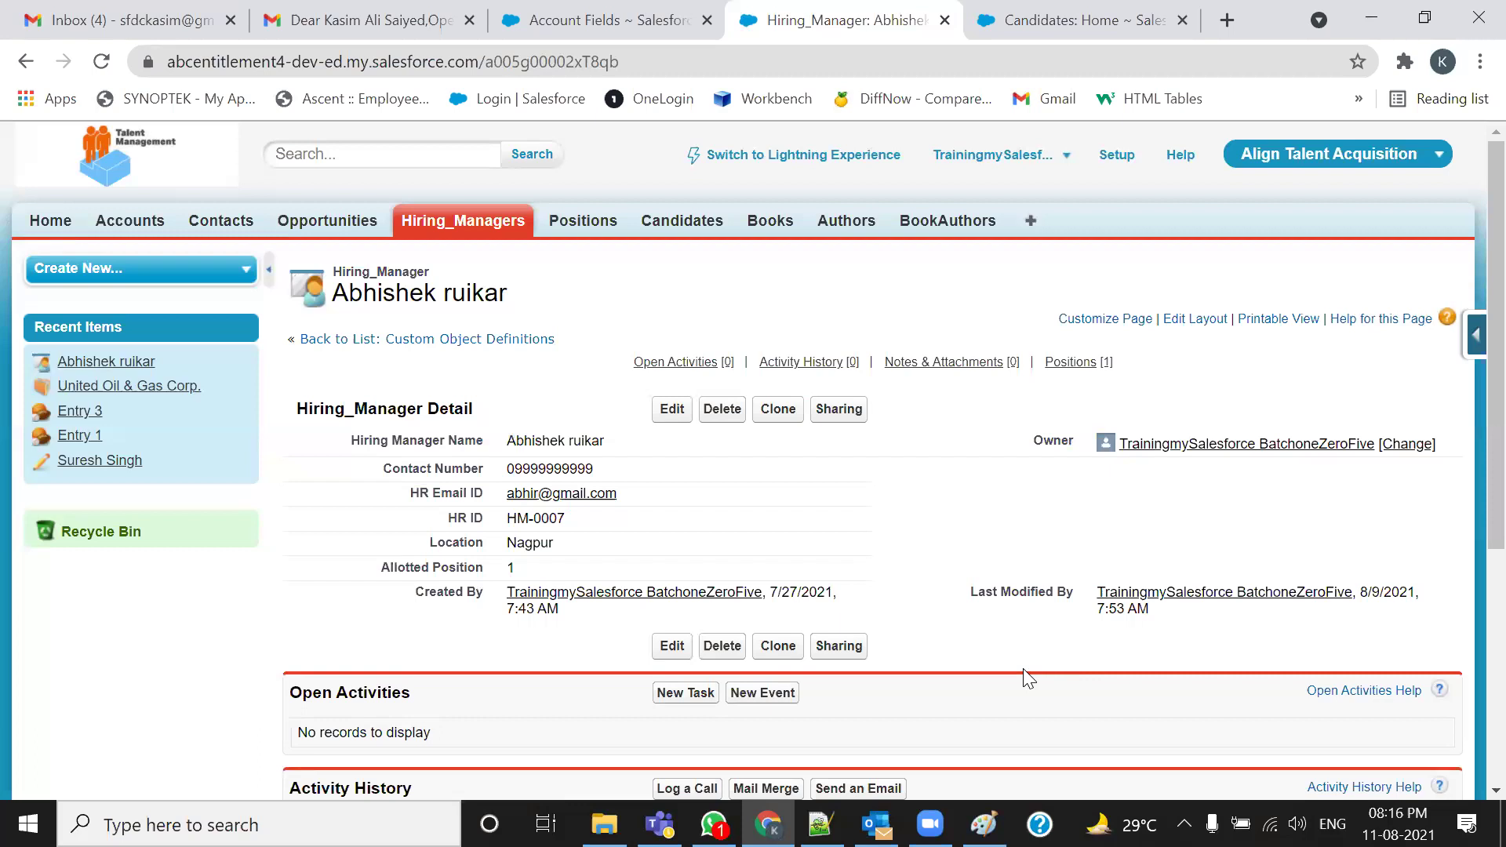
drag(628, 495, 410, 494)
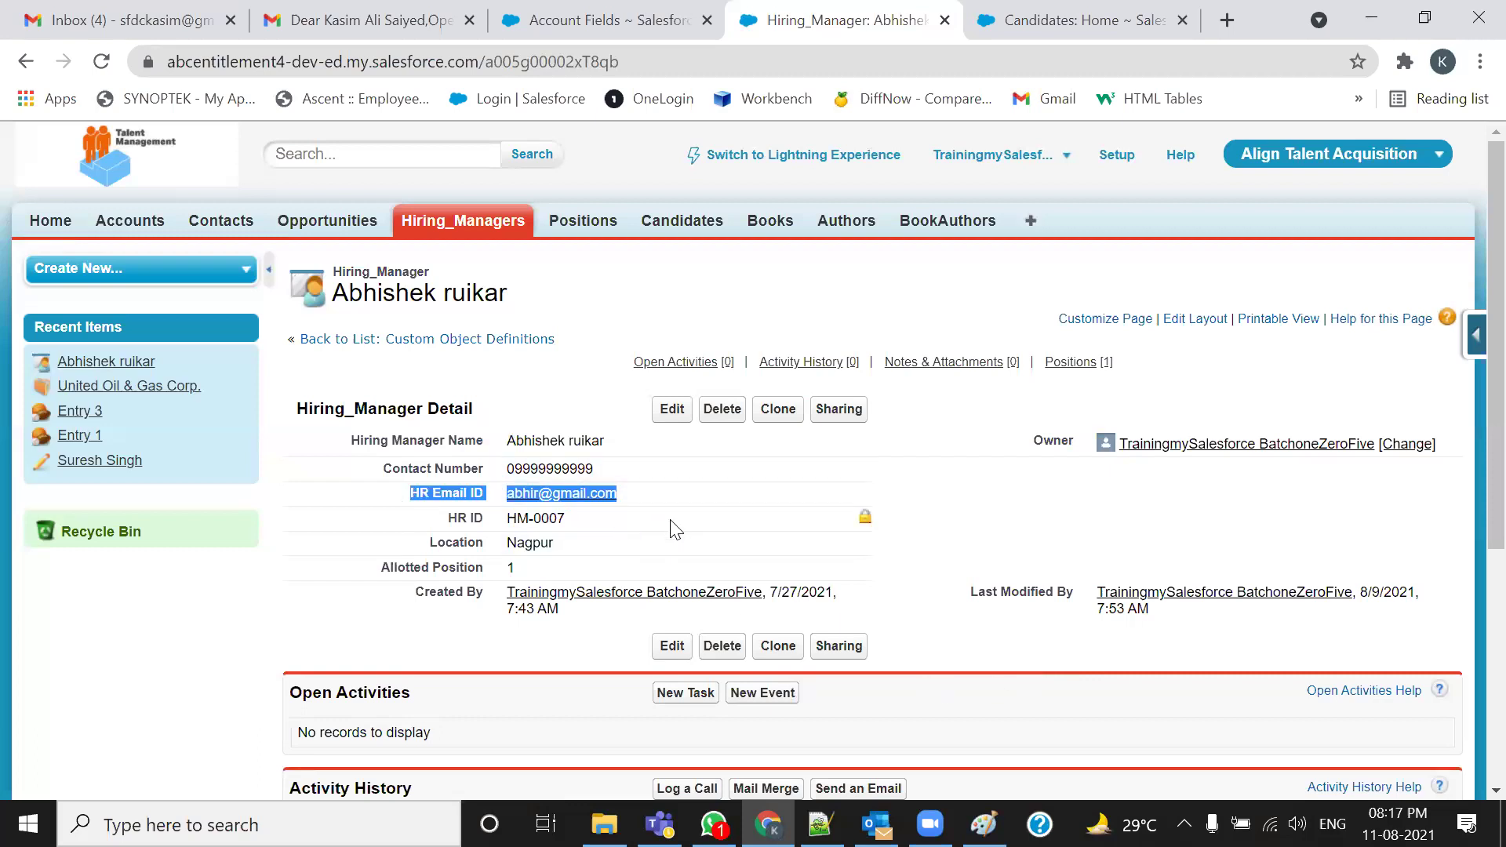
scroll(673, 528, down, 1)
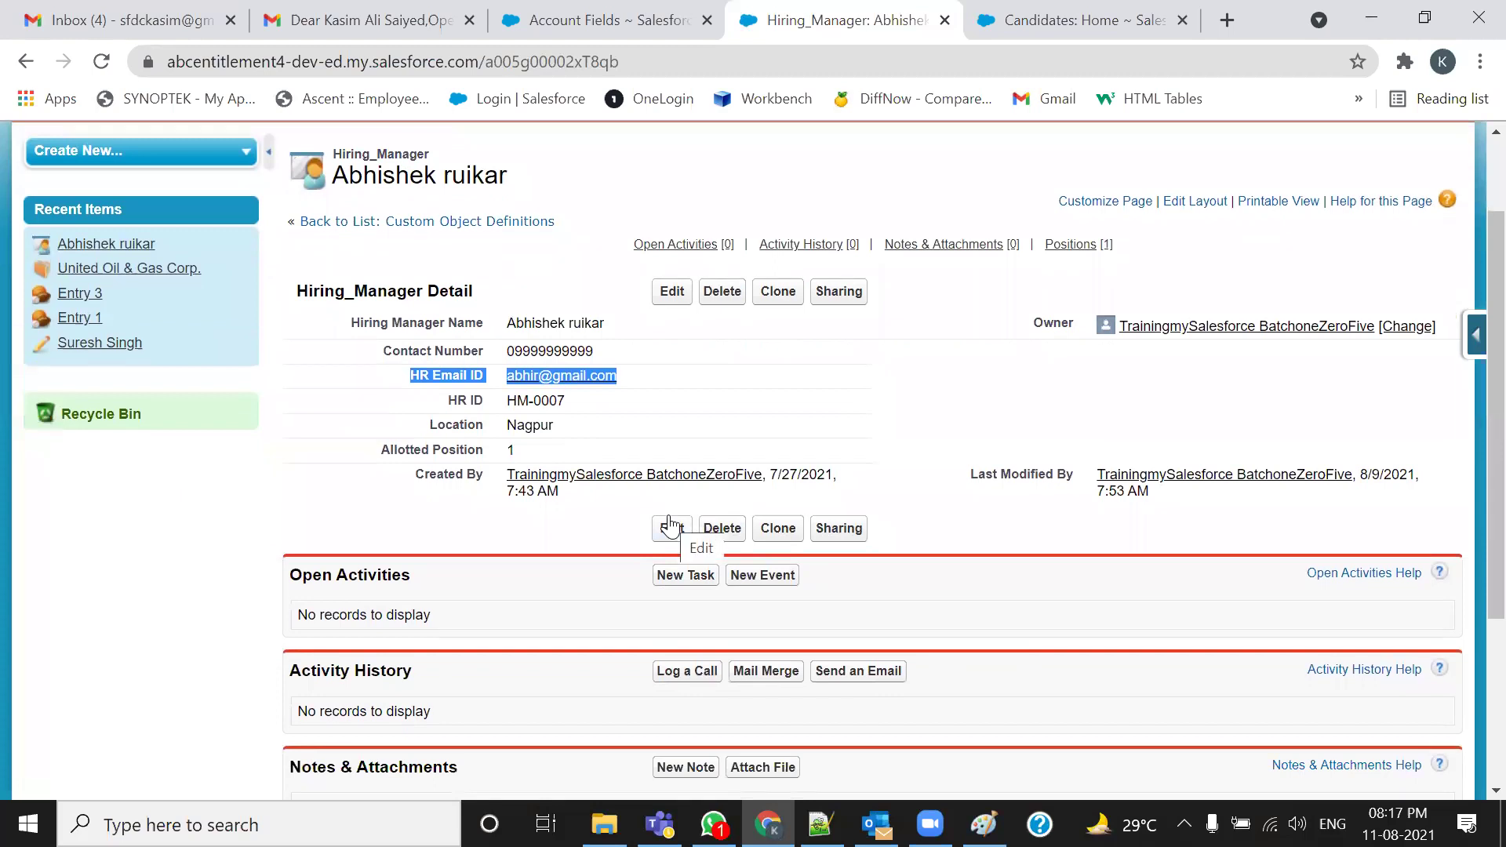
key(alt+Tab)
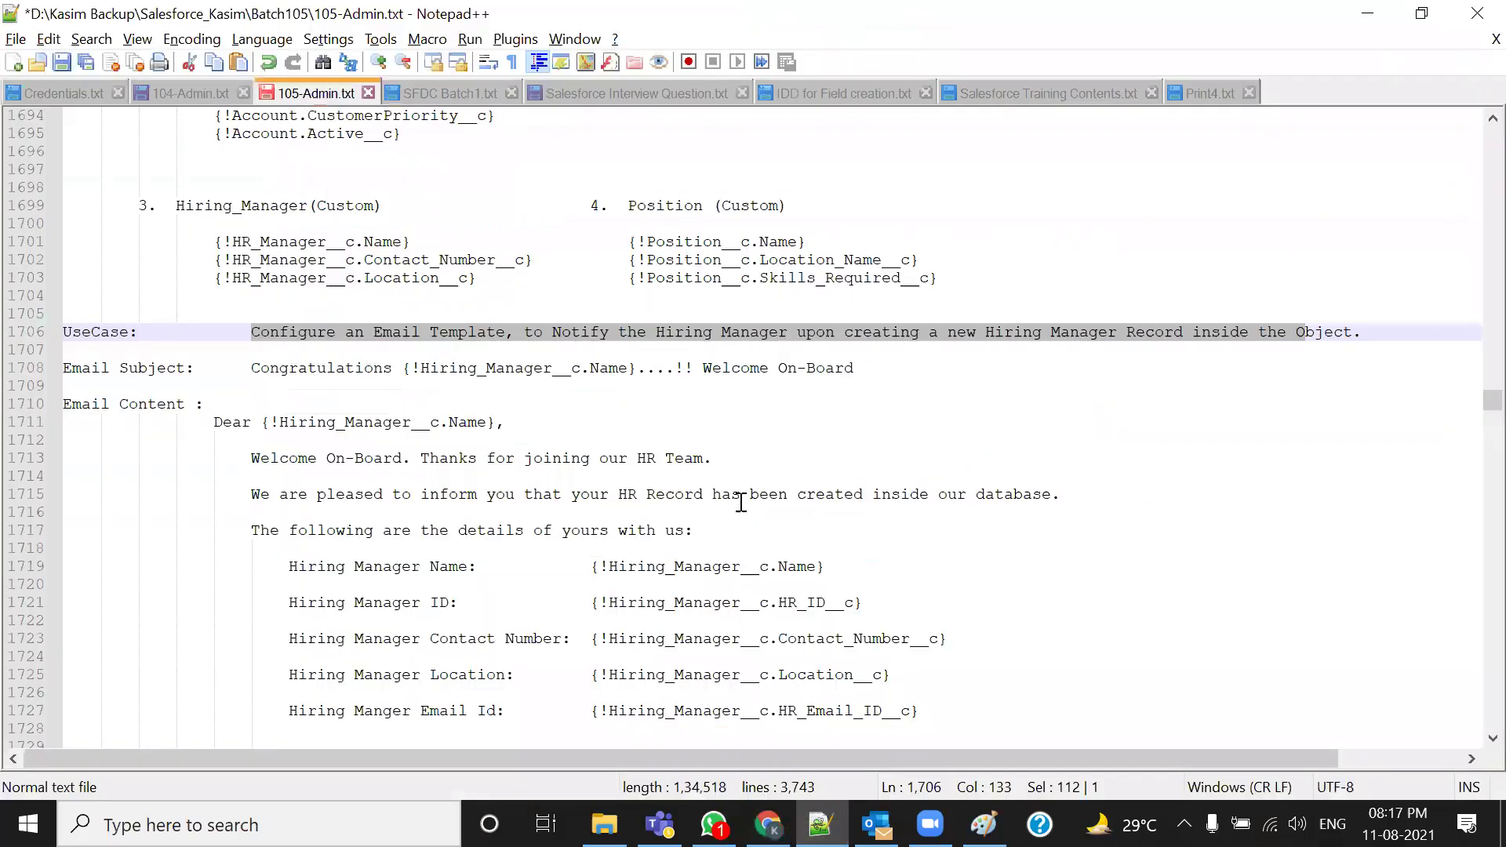
Select the Email Subject text and its {!Hiring_Manager__c.Name} merge field, checking the Hiring_Managers list
click(193, 368)
shift+click(120, 368)
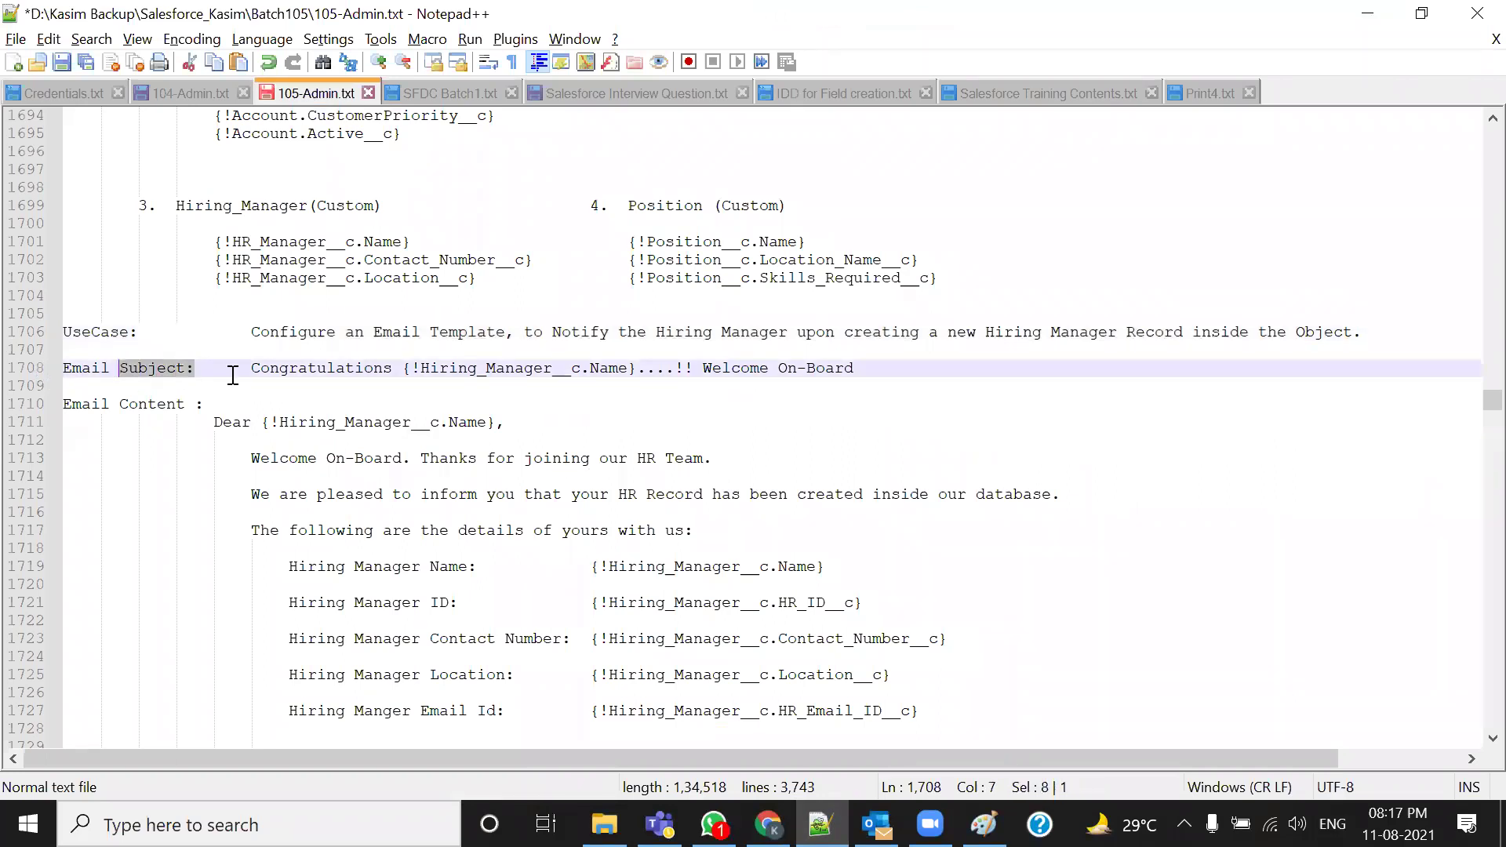
drag(251, 369, 641, 370)
click(493, 408)
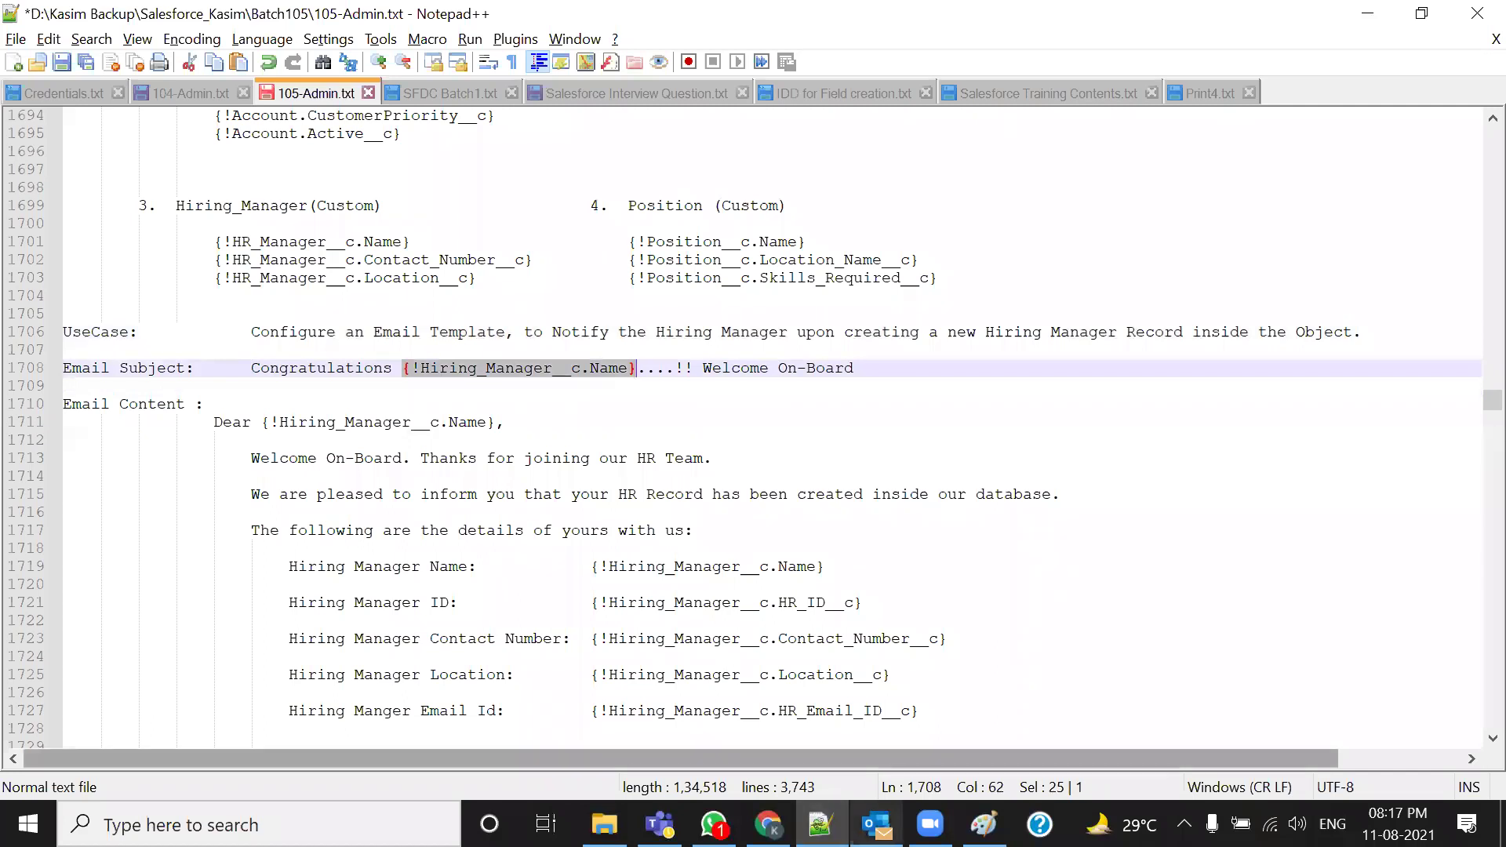
click(768, 824)
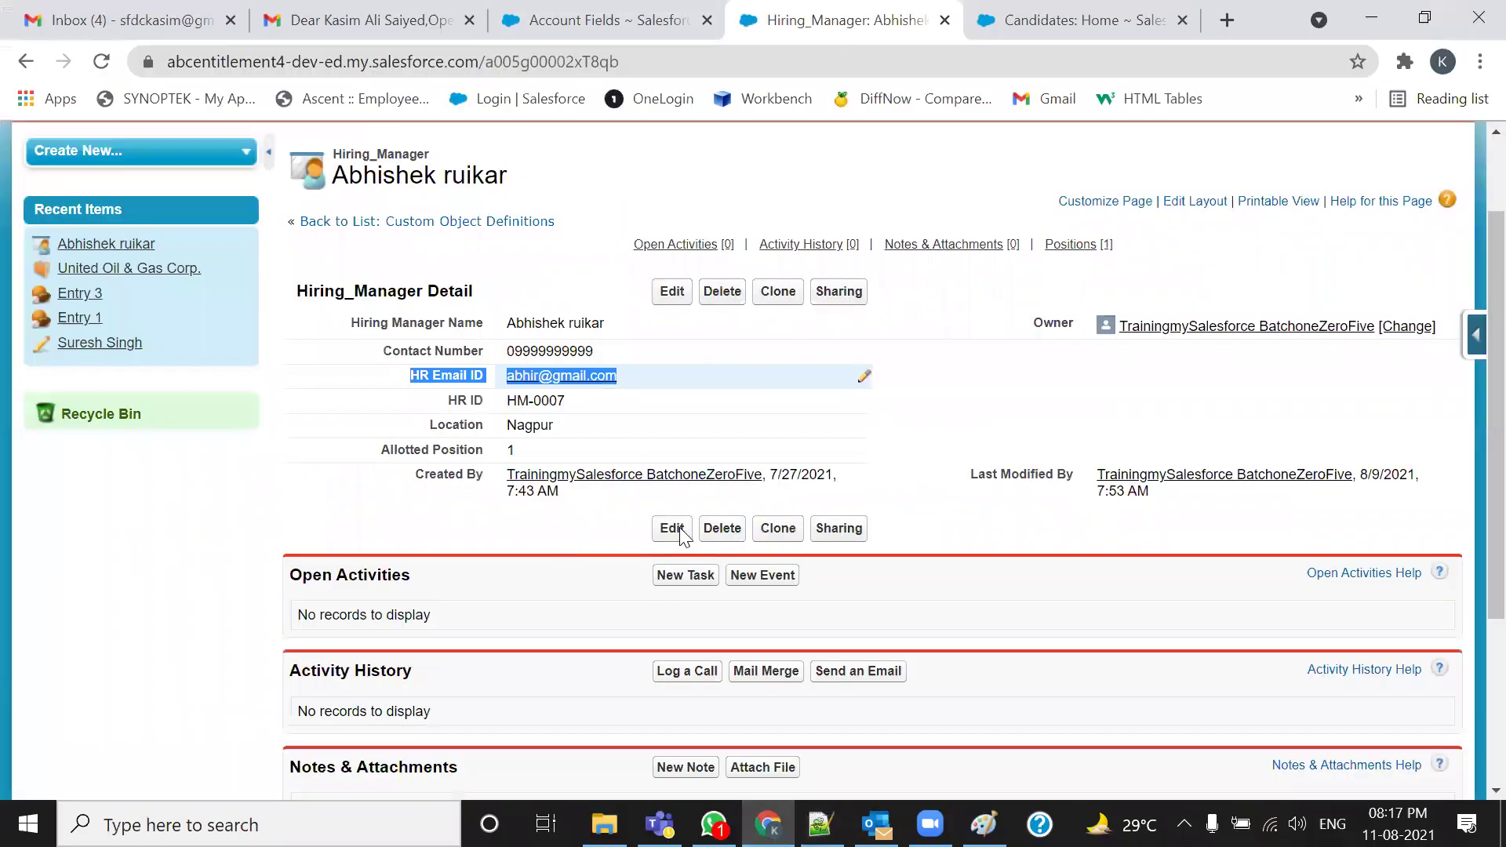
scroll(827, 320, up, 2)
click(475, 233)
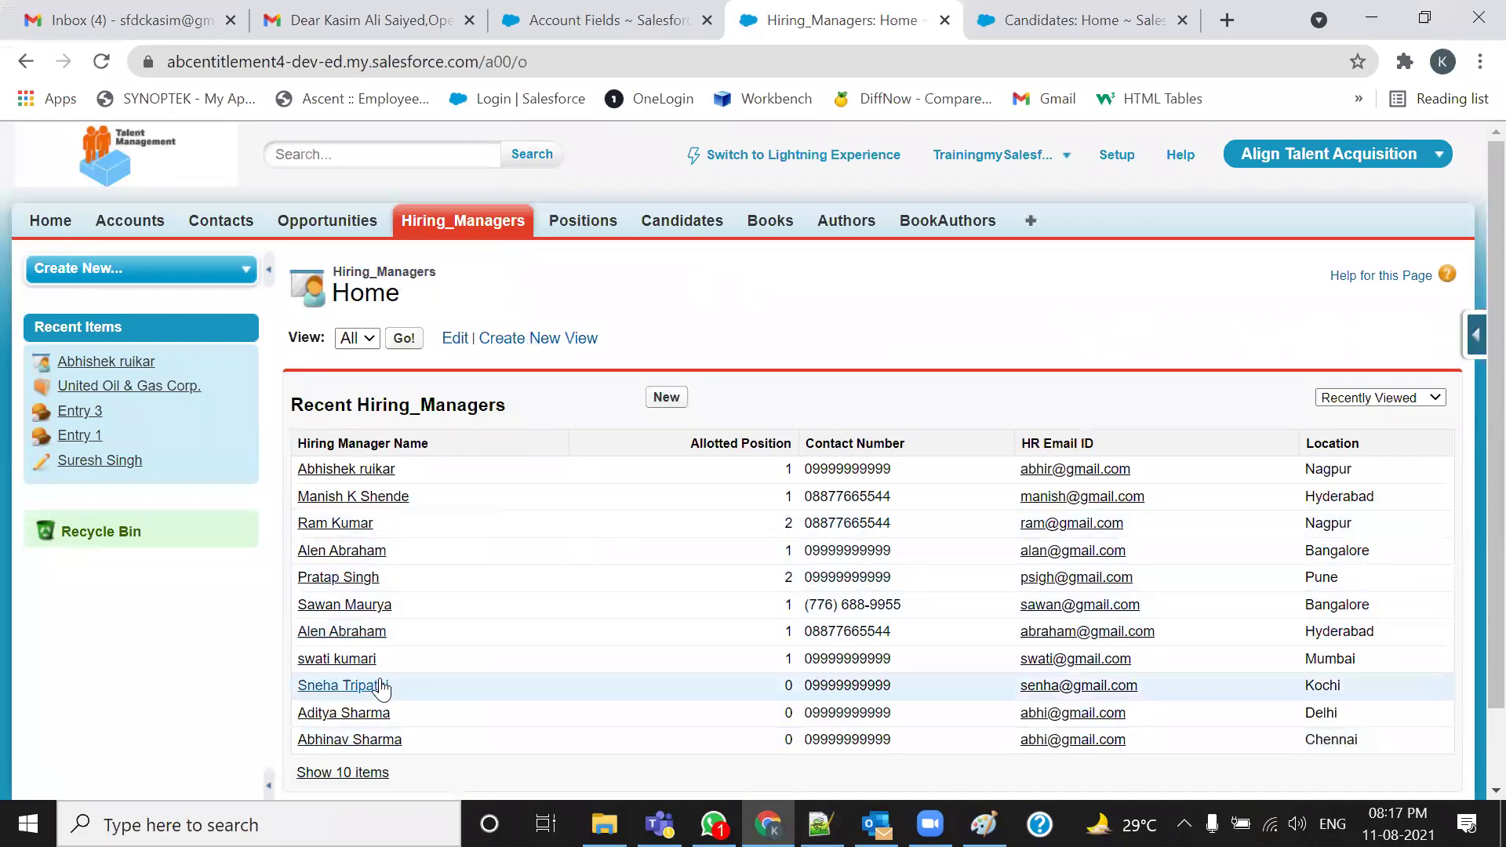
click(819, 824)
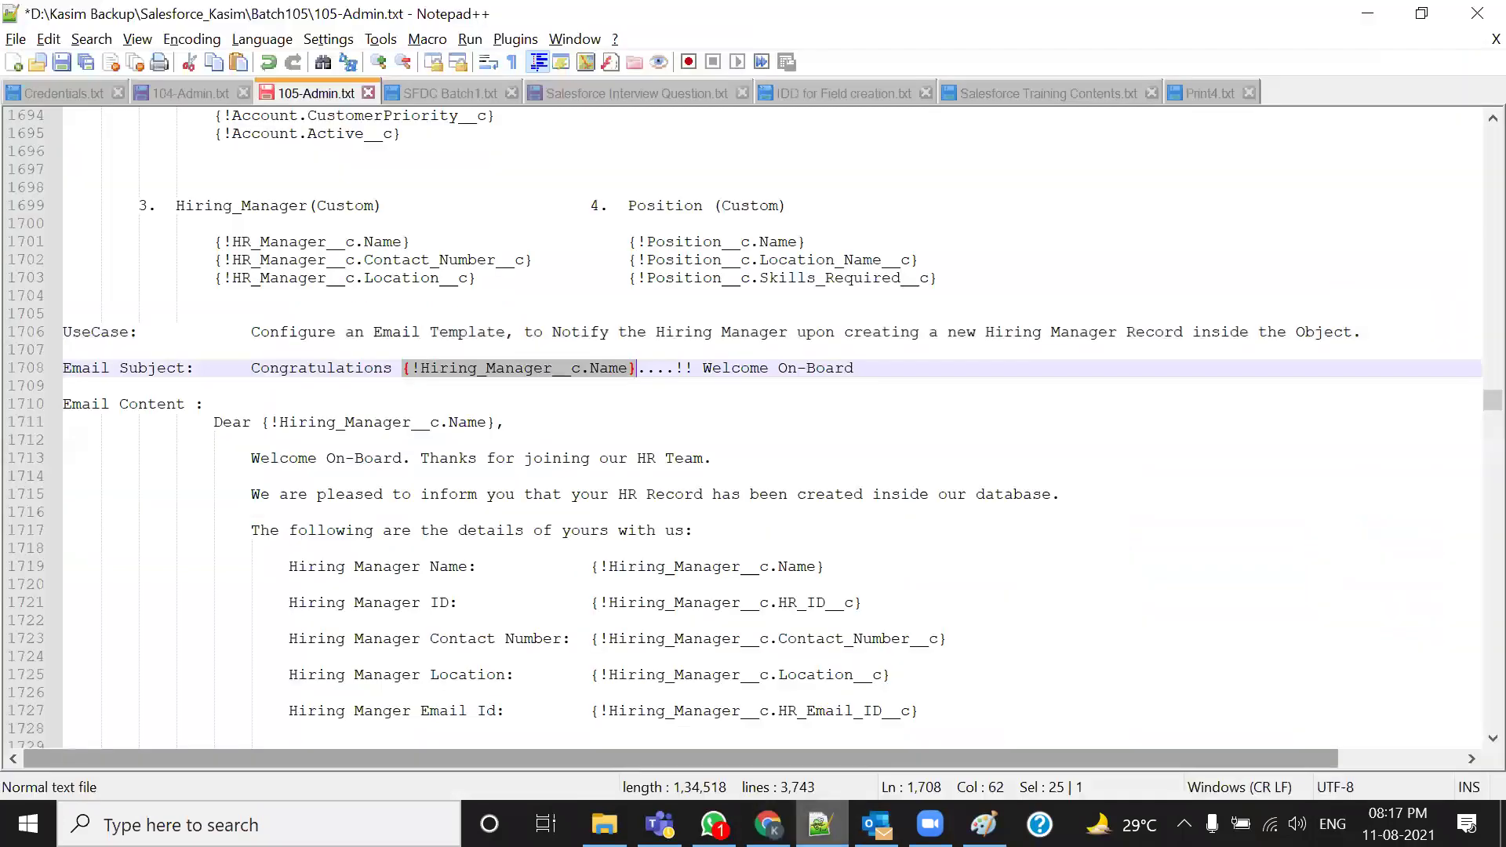
click(459, 404)
drag(402, 368, 636, 369)
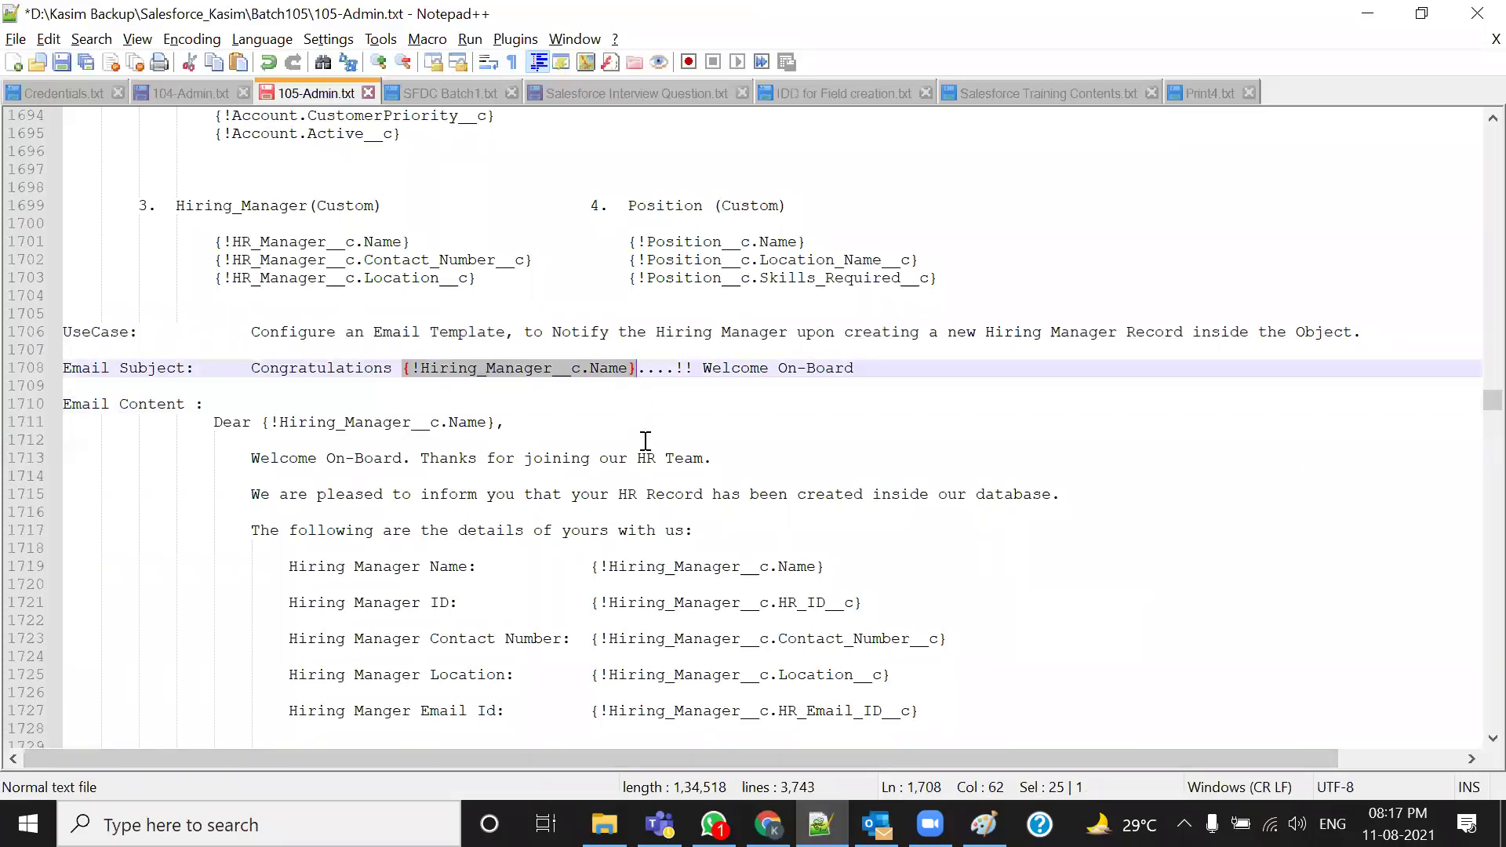
click(564, 387)
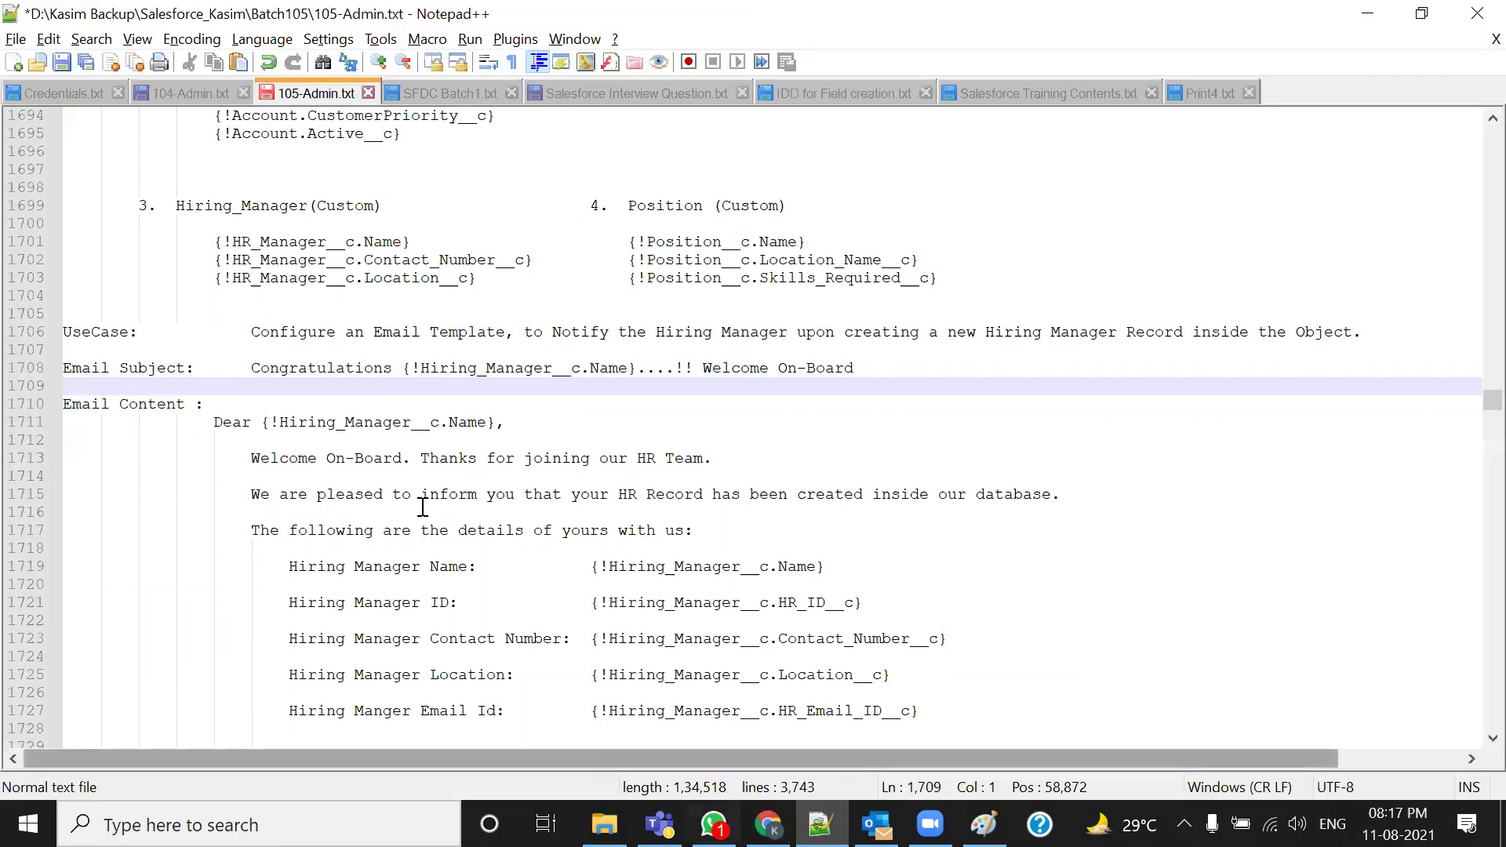
Highlight the Send Test & Verify Merge Field step in the Testing Process notes
scroll(424, 508, up, 7)
scroll(443, 508, up, 8)
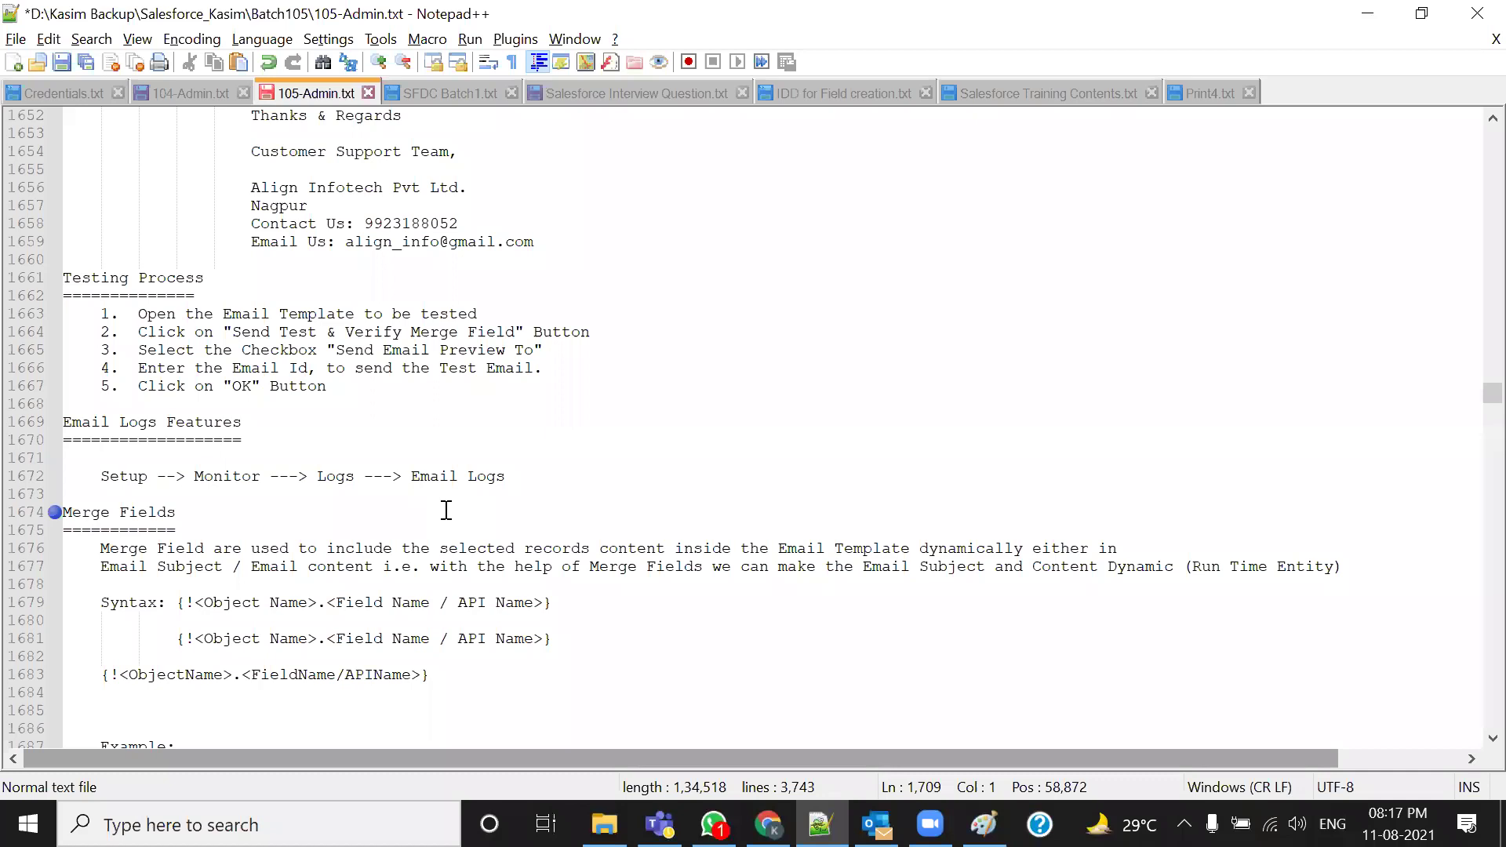
drag(233, 386, 526, 384)
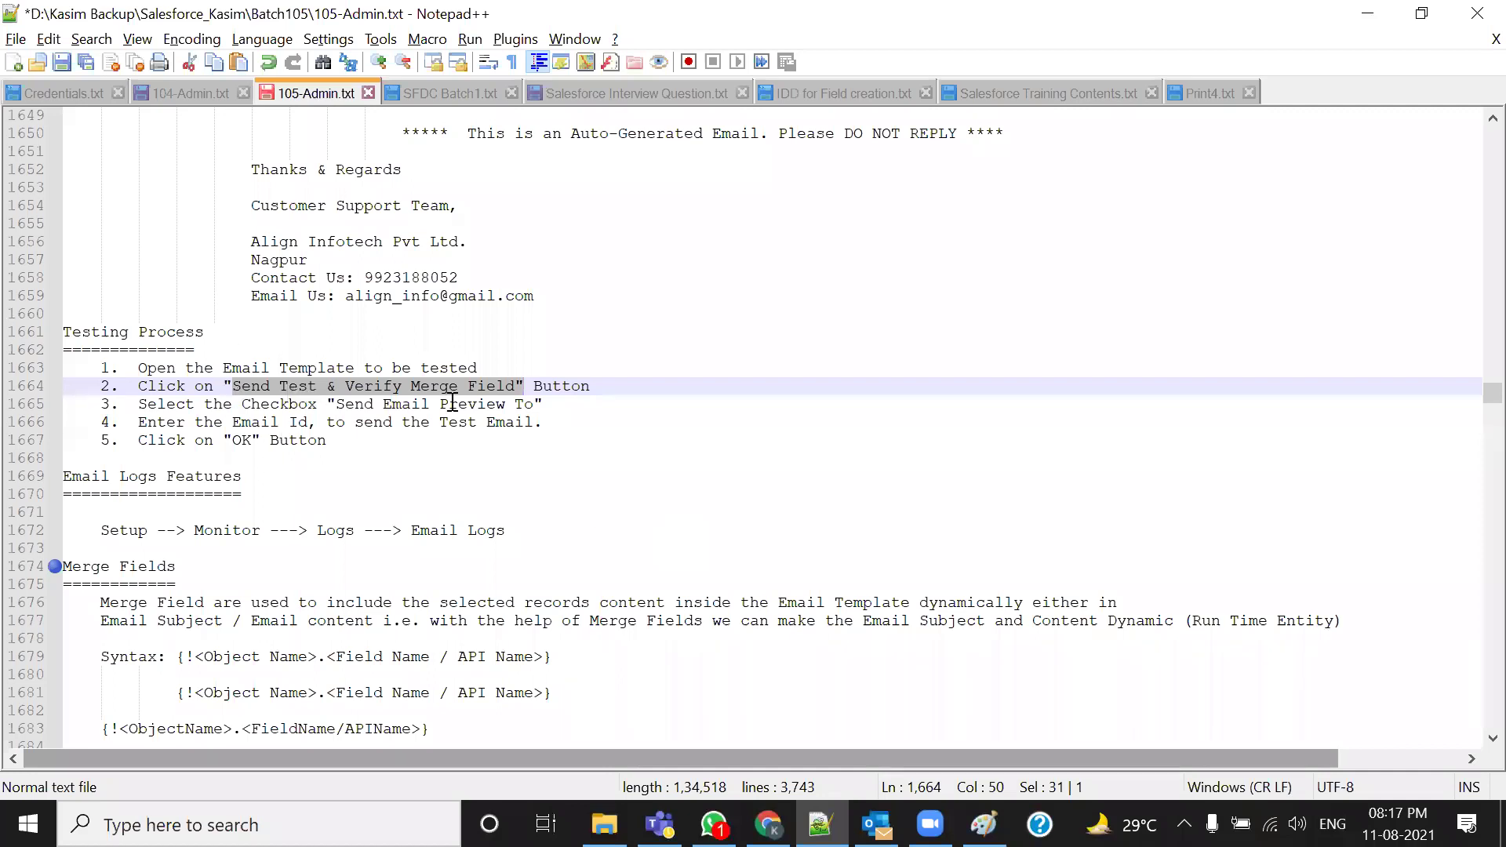
scroll(452, 403, down, 18)
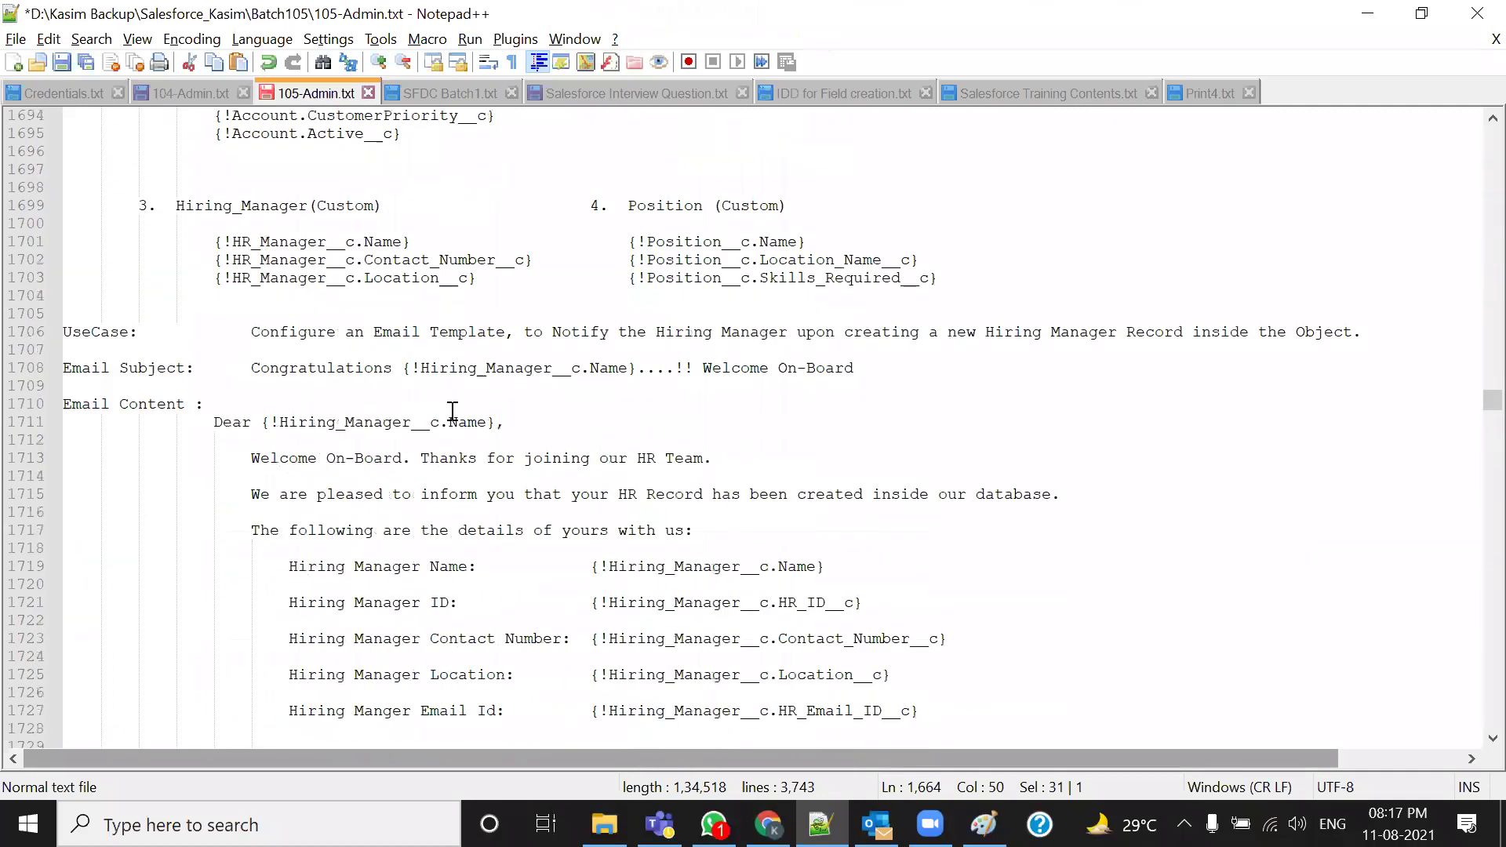
scroll(453, 413, up, 2)
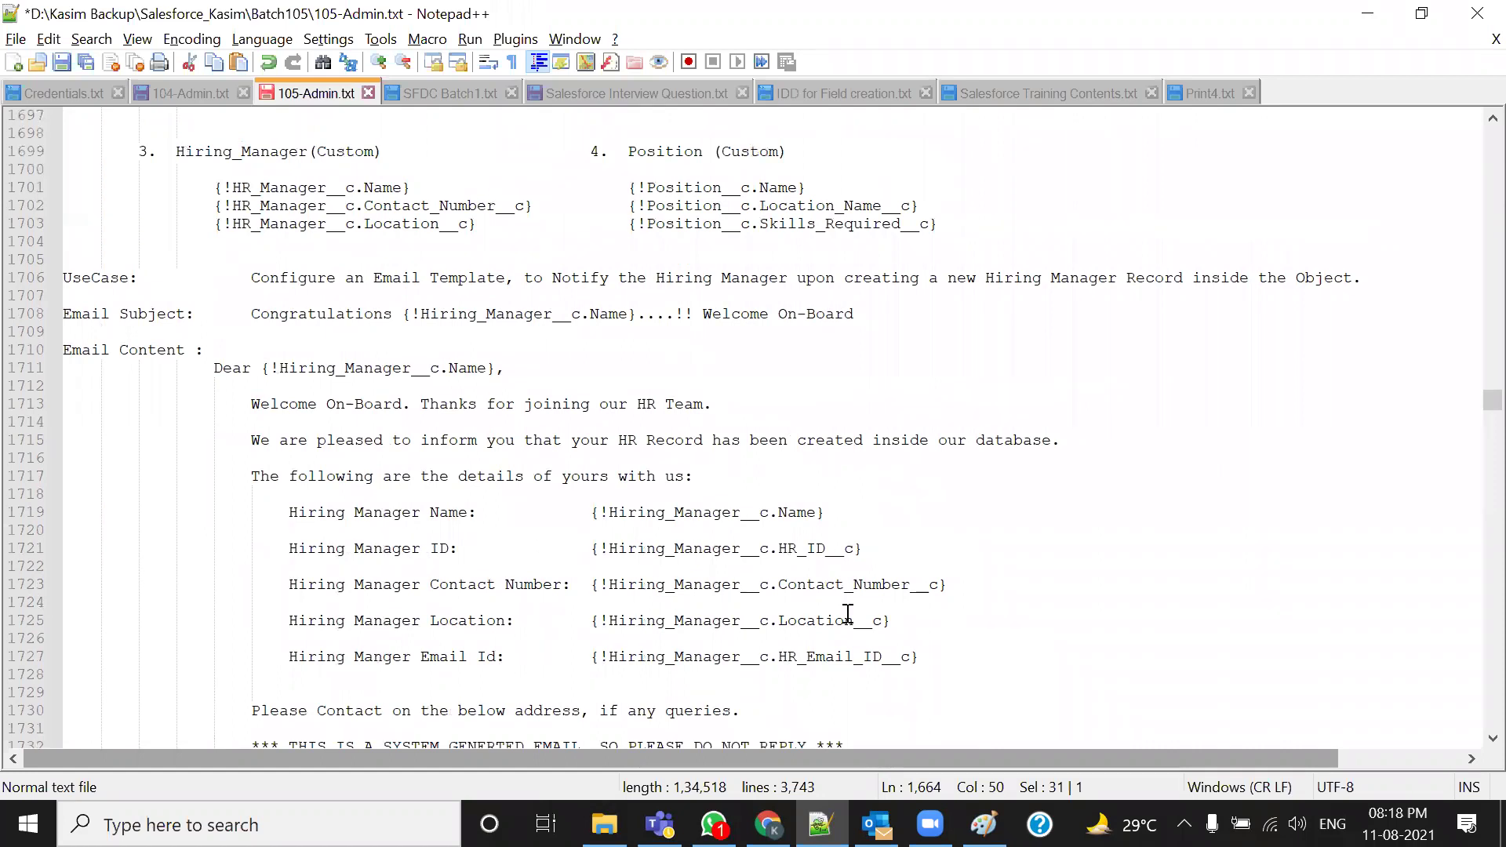
key(alt+Tab)
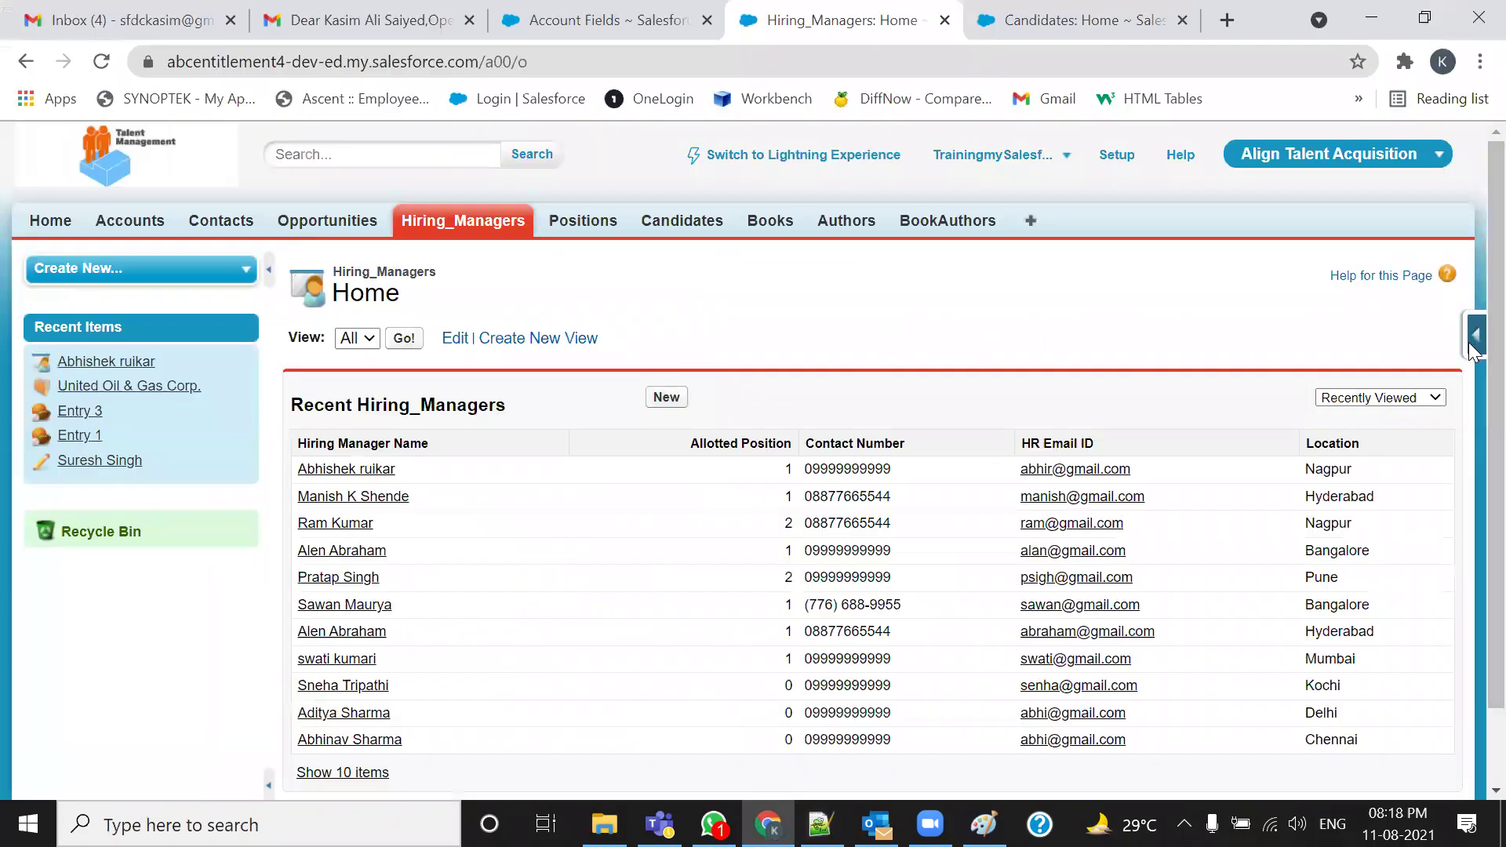
Open the Hiring_Manager object definition and select part of its API name
click(1469, 342)
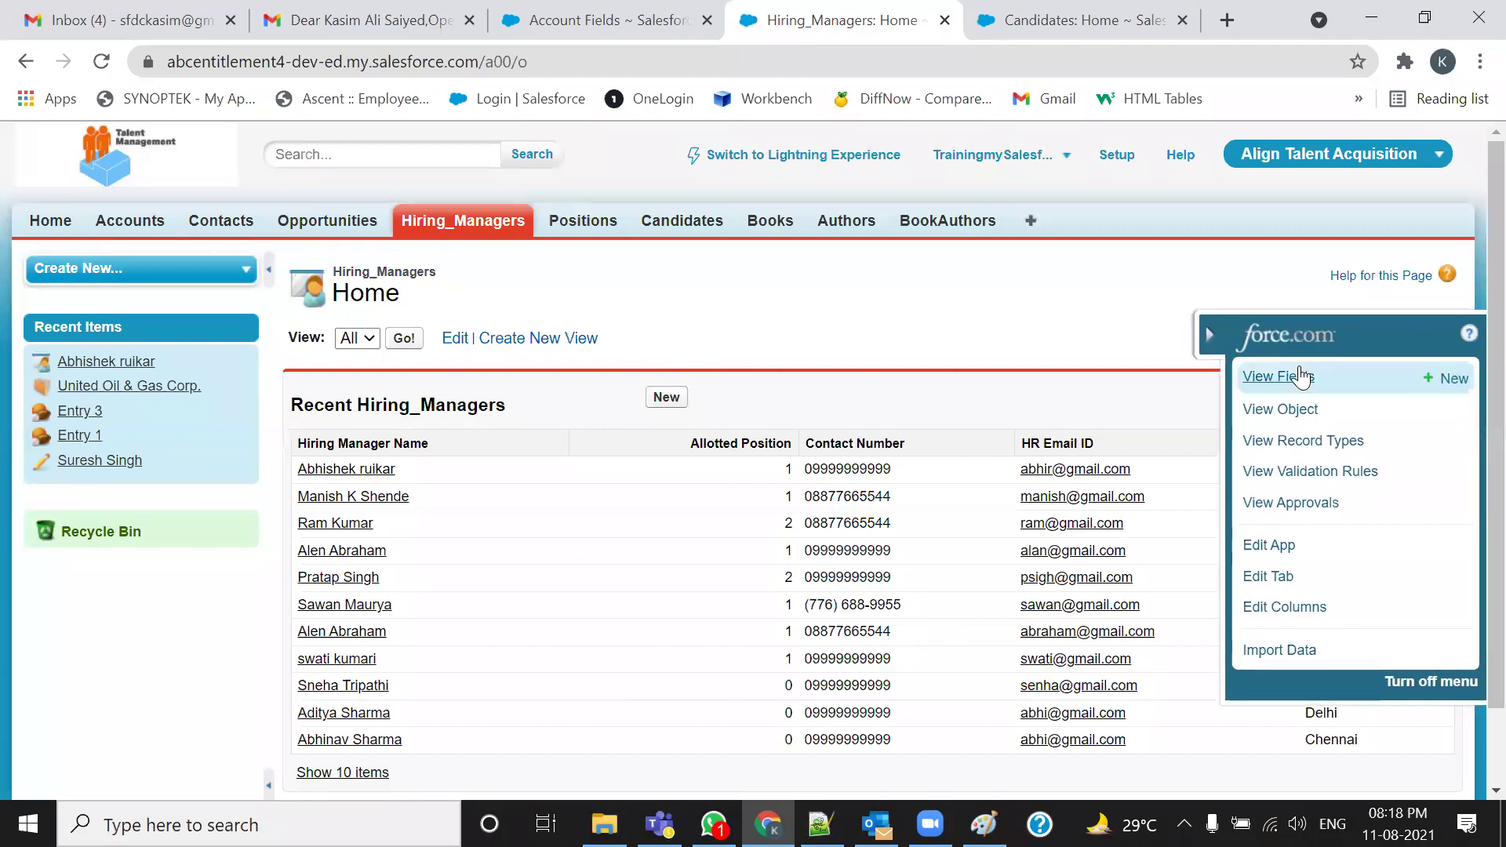
click(1302, 409)
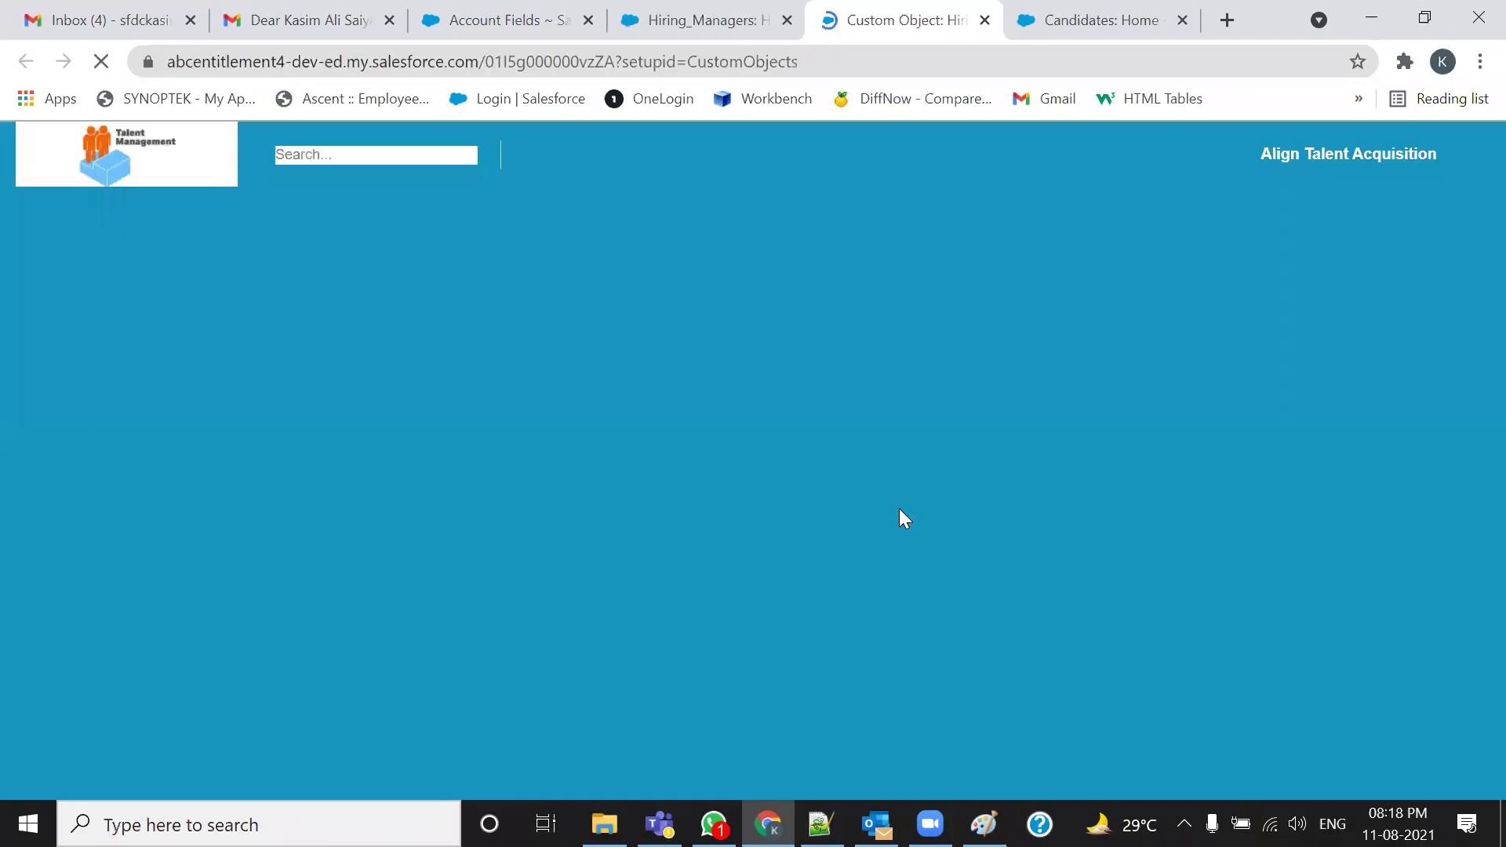
drag(631, 502, 506, 503)
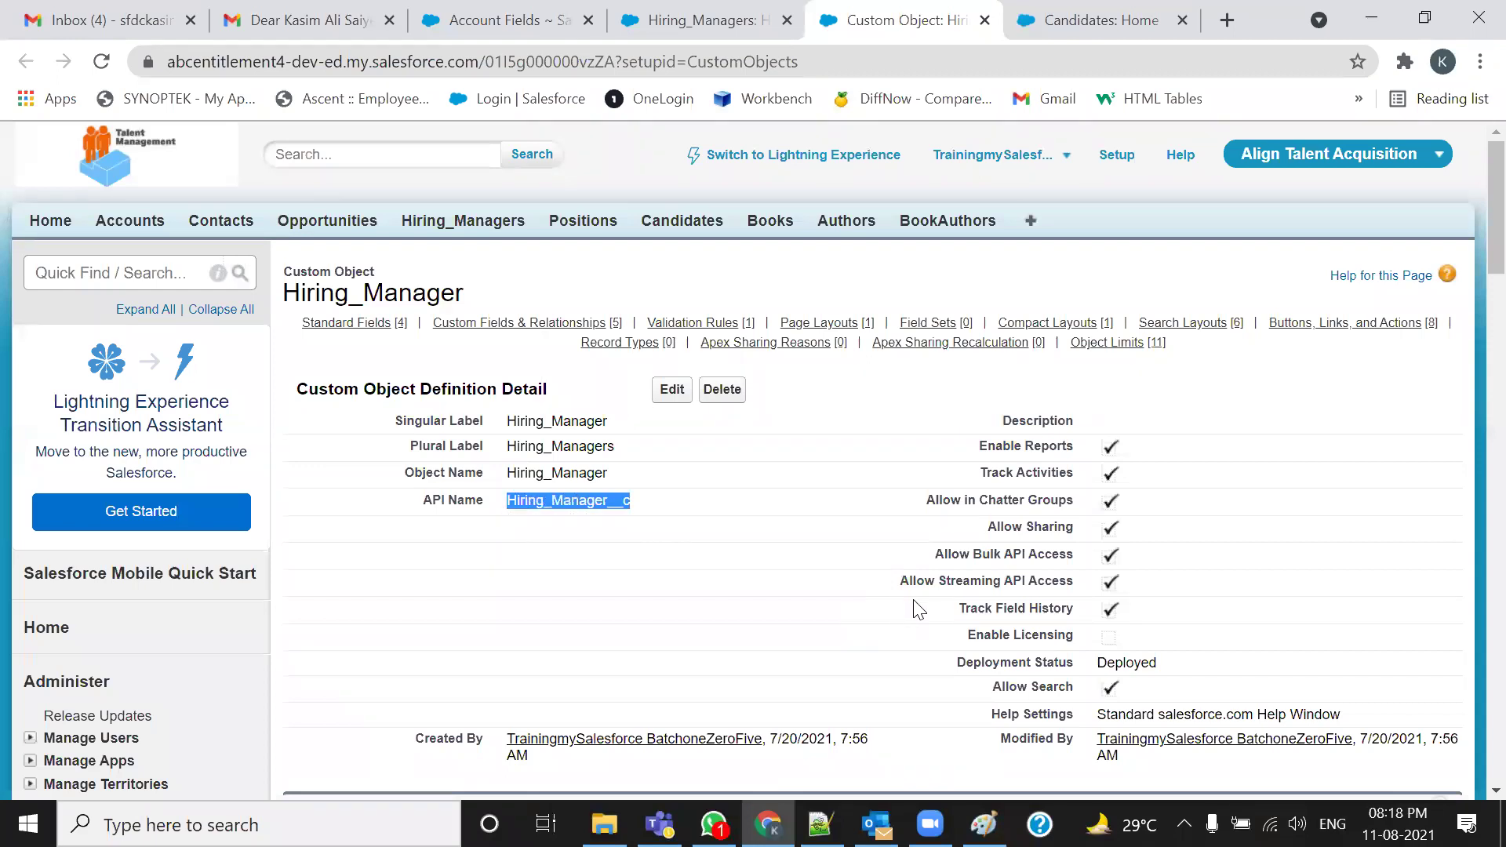
Expand Communication Templates in Setup and open Classic Email Templates
click(448, 6)
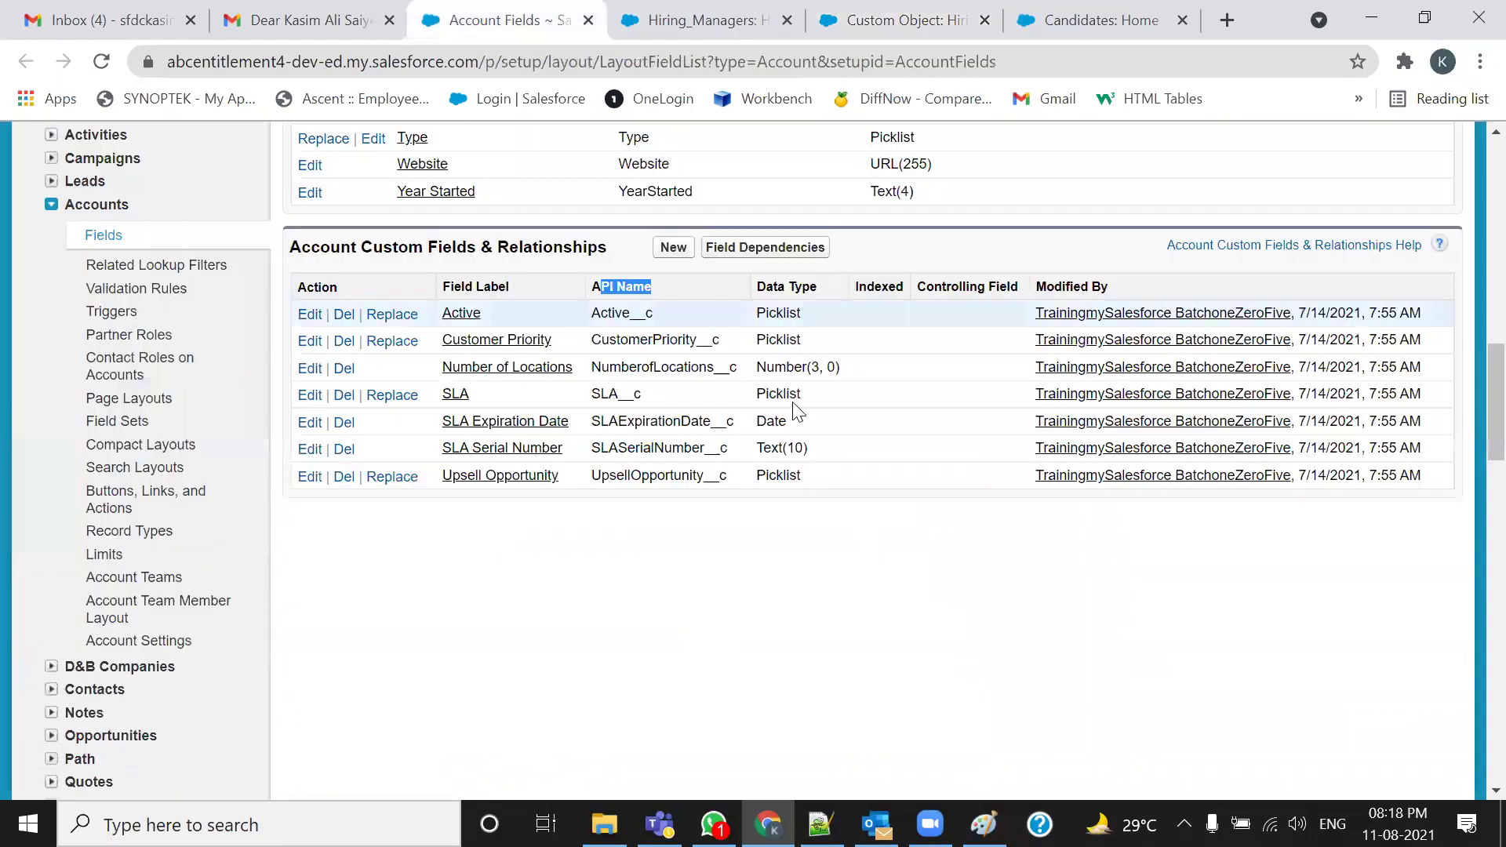
scroll(521, 337, up, 20)
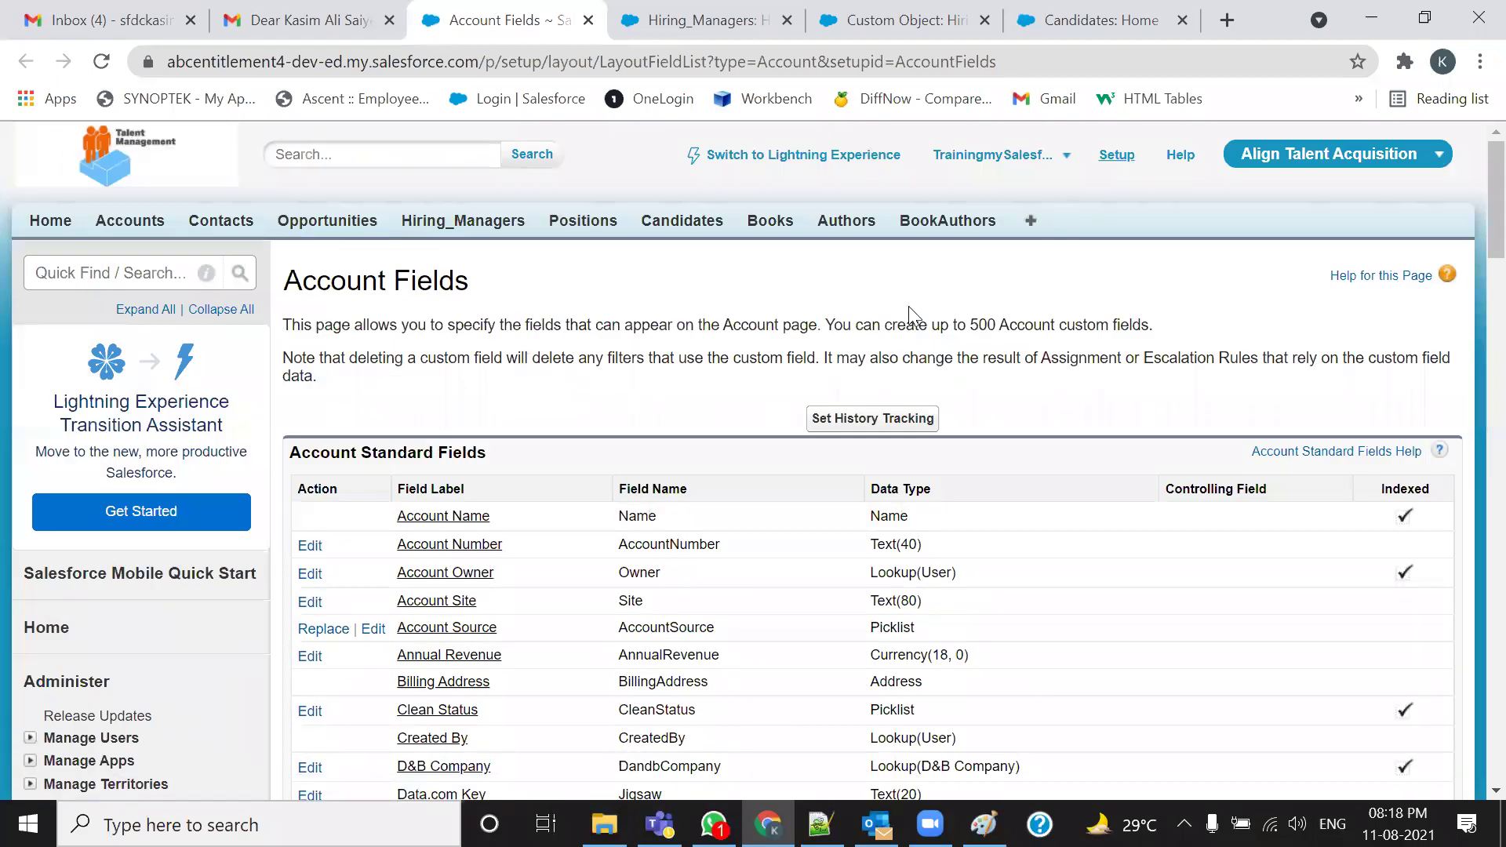
scroll(84, 663, down, 10)
scroll(58, 604, up, 6)
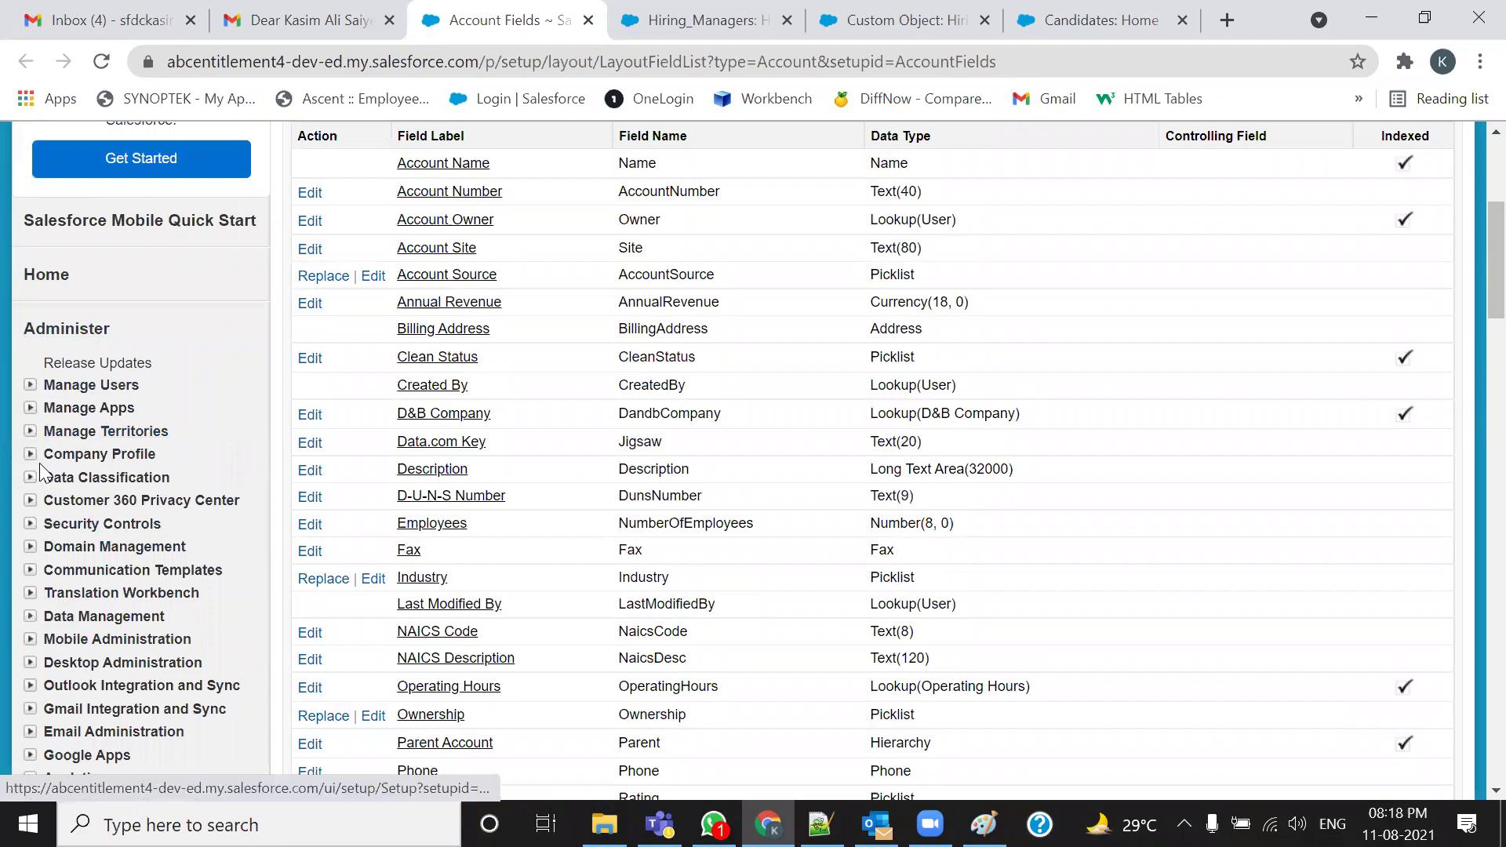
click(30, 571)
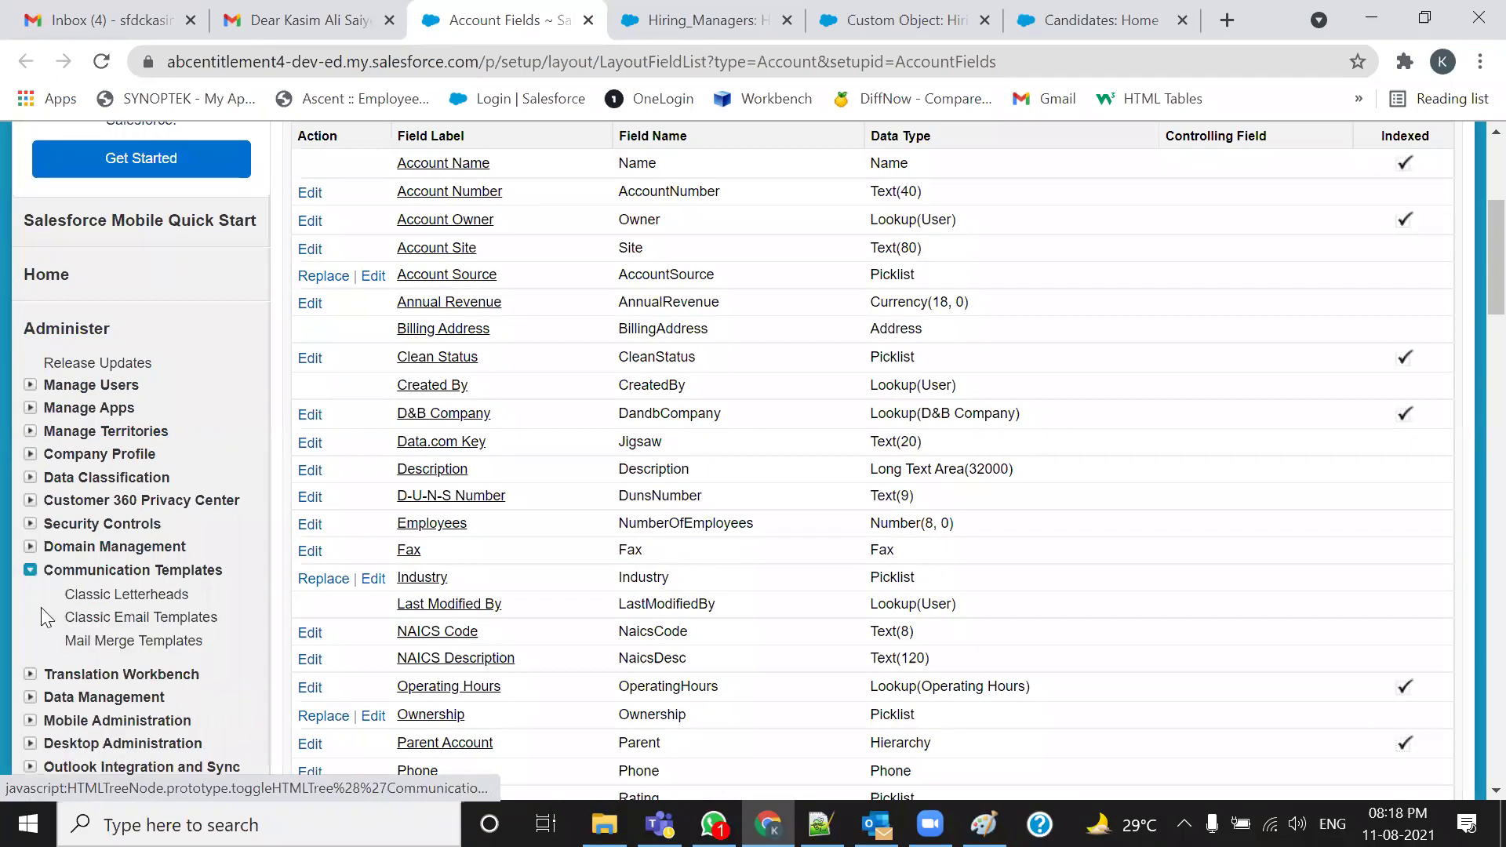
scroll(47, 620, down, 2)
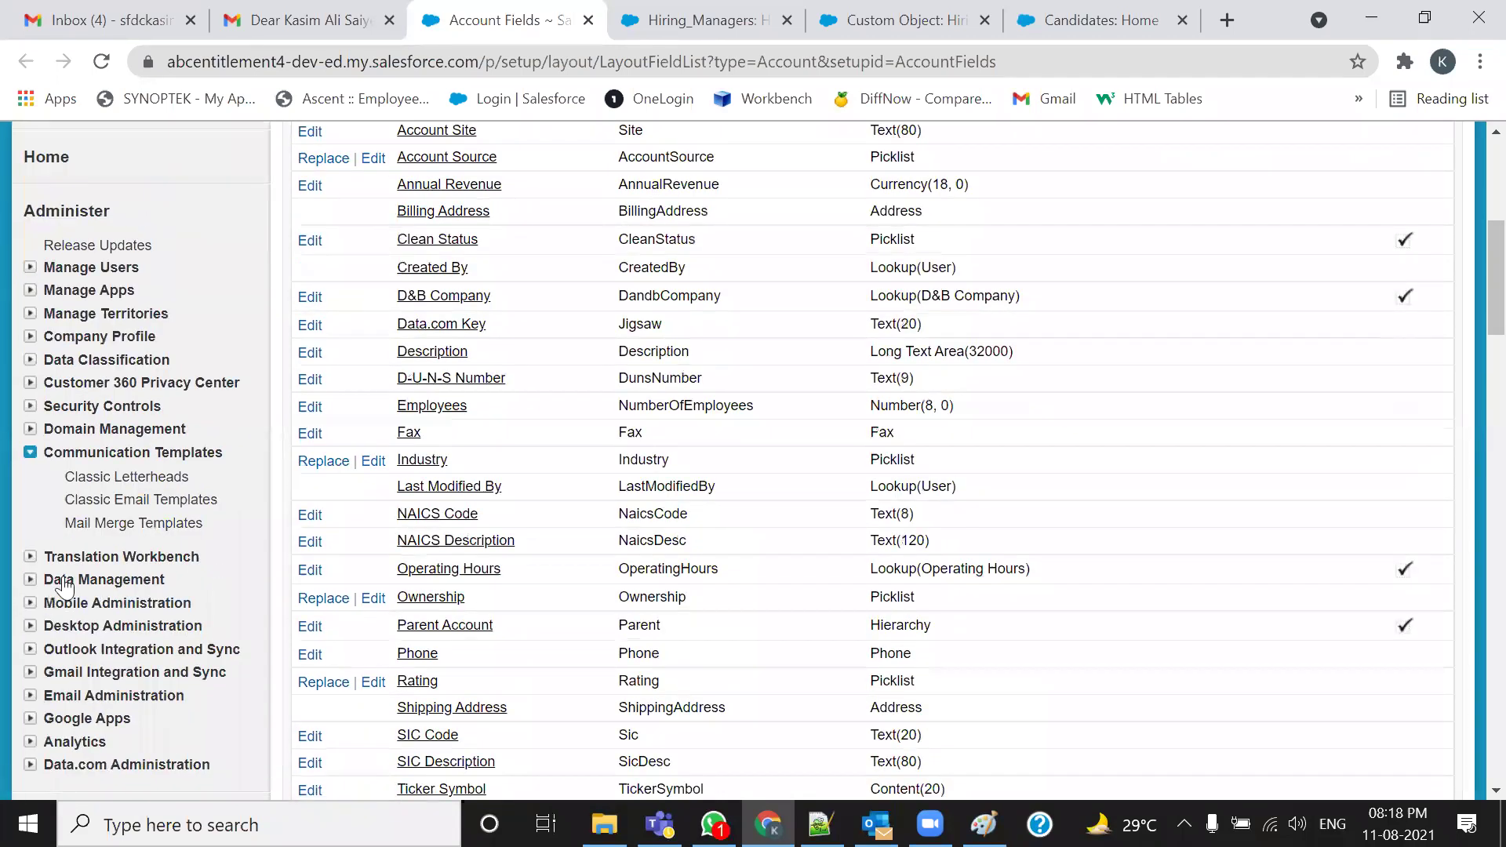
click(95, 508)
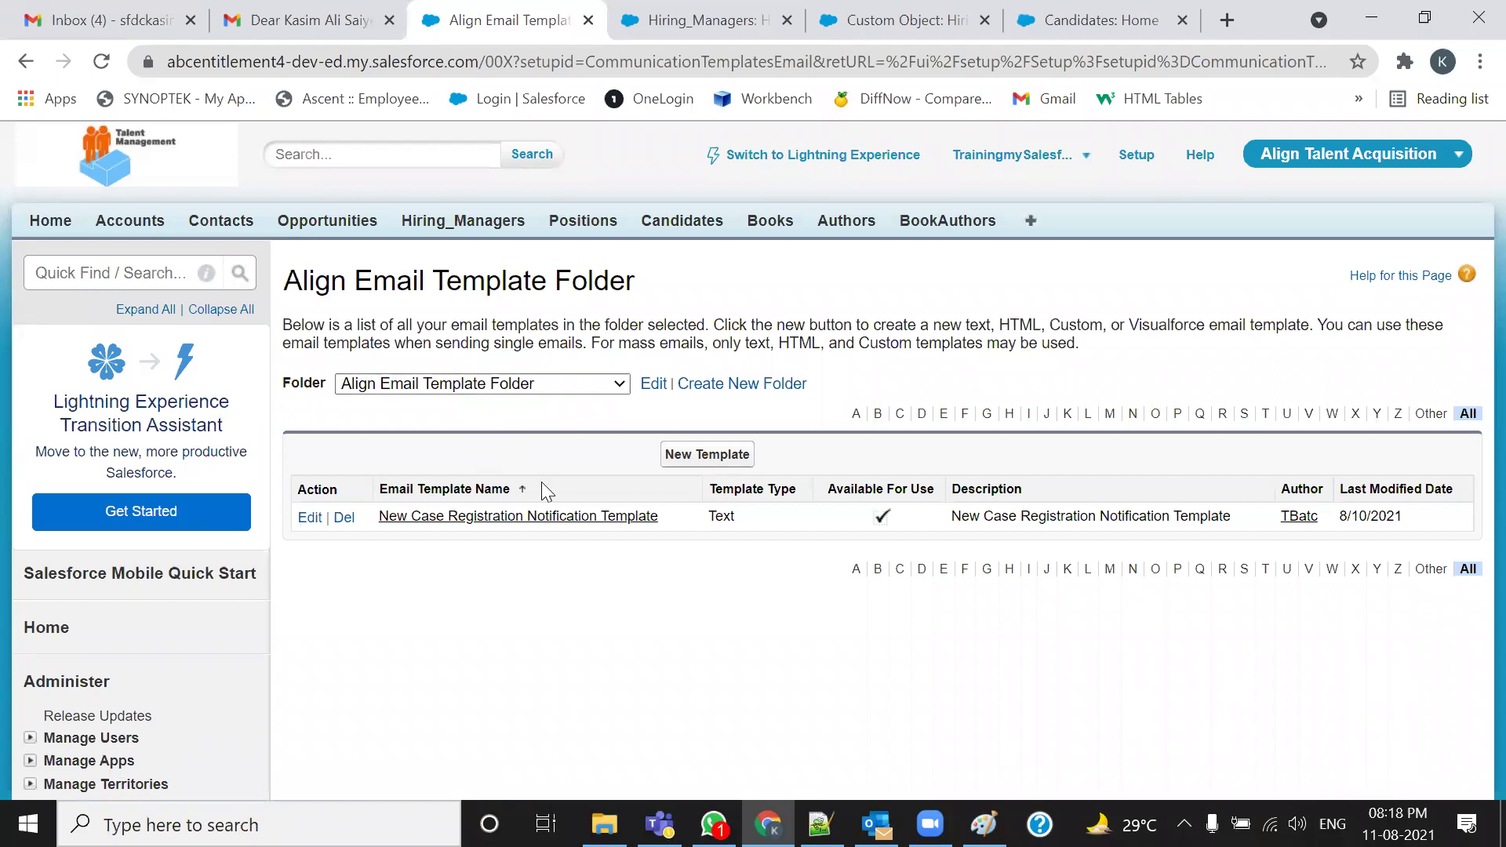
Create a new Text email template and tick Available For Use on the Step 2 form
click(728, 463)
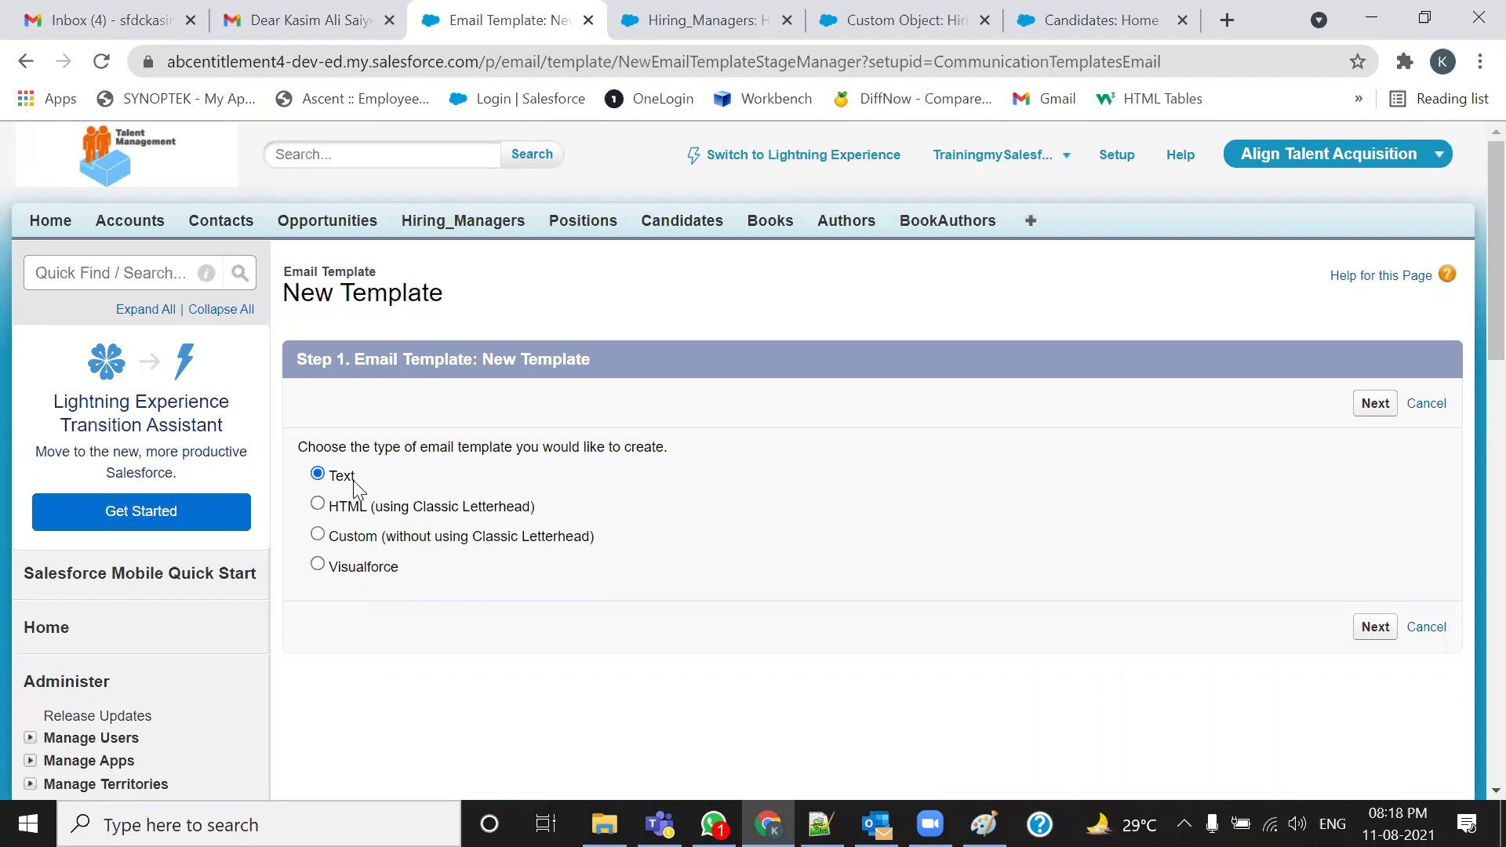
click(1366, 408)
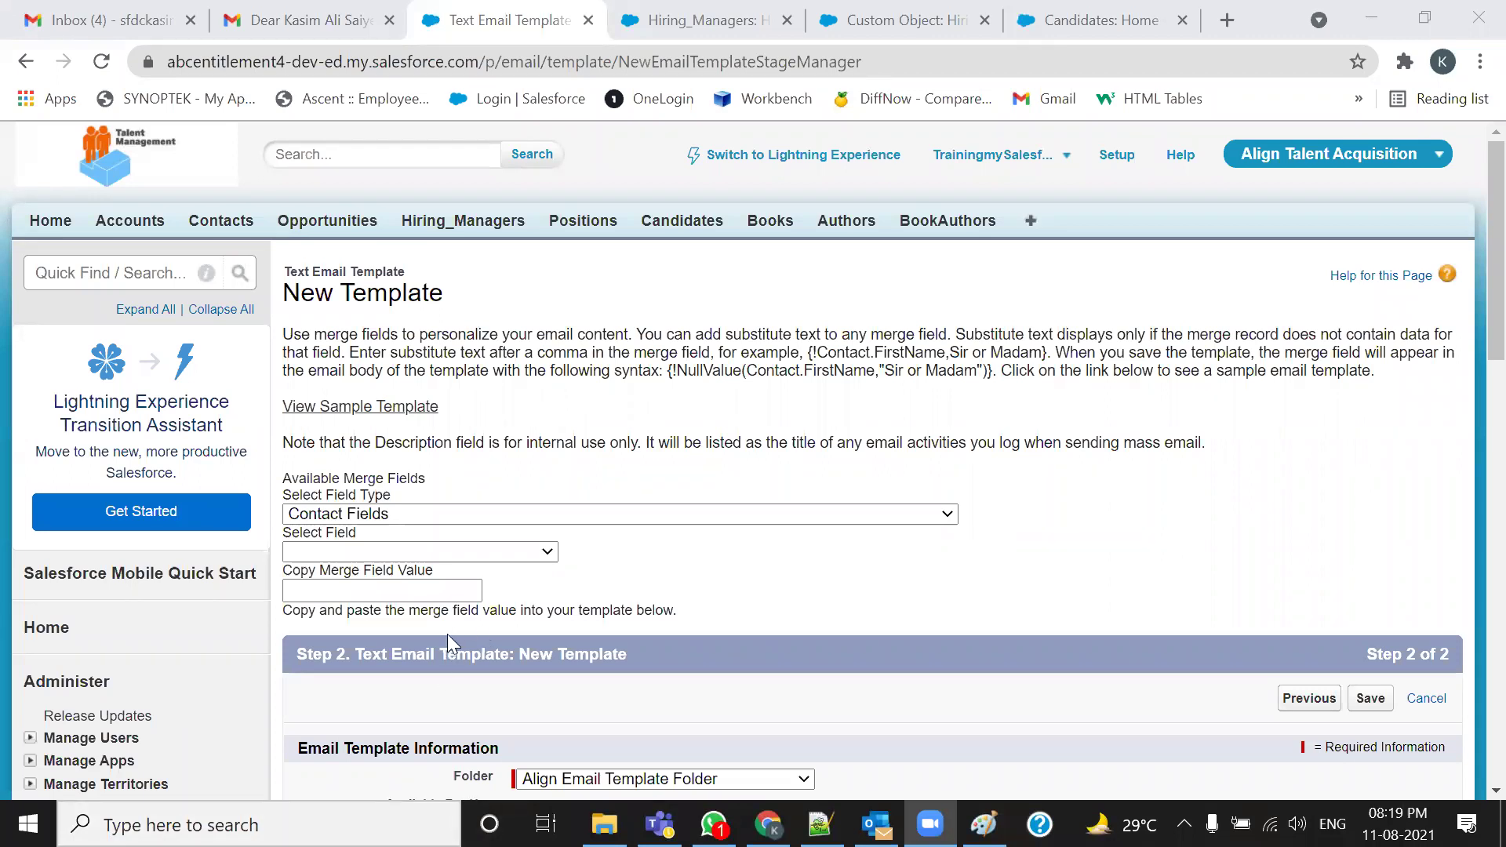
scroll(451, 637, down, 4)
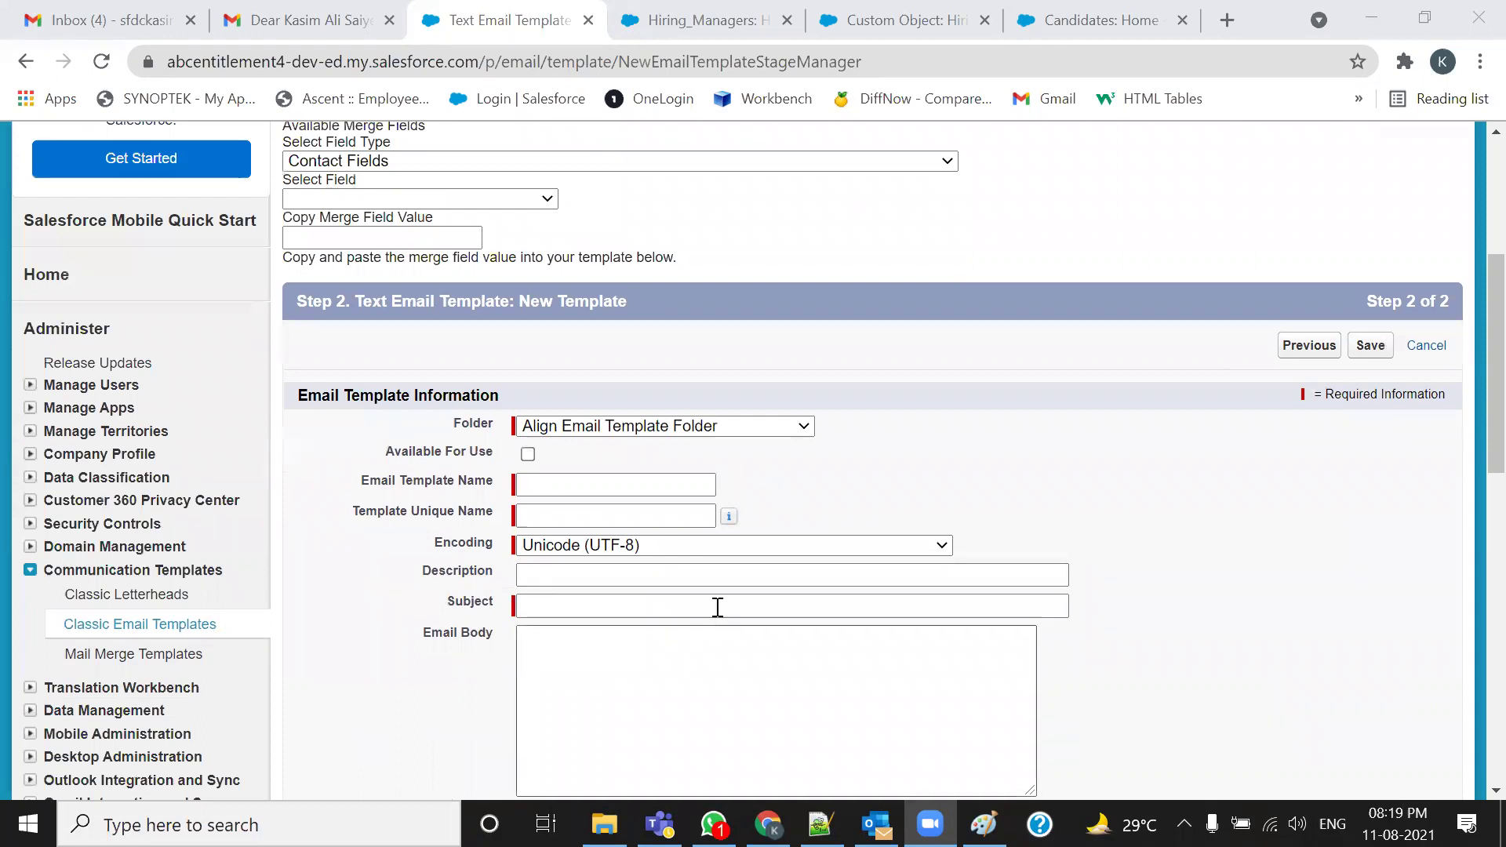
scroll(749, 577, up, 4)
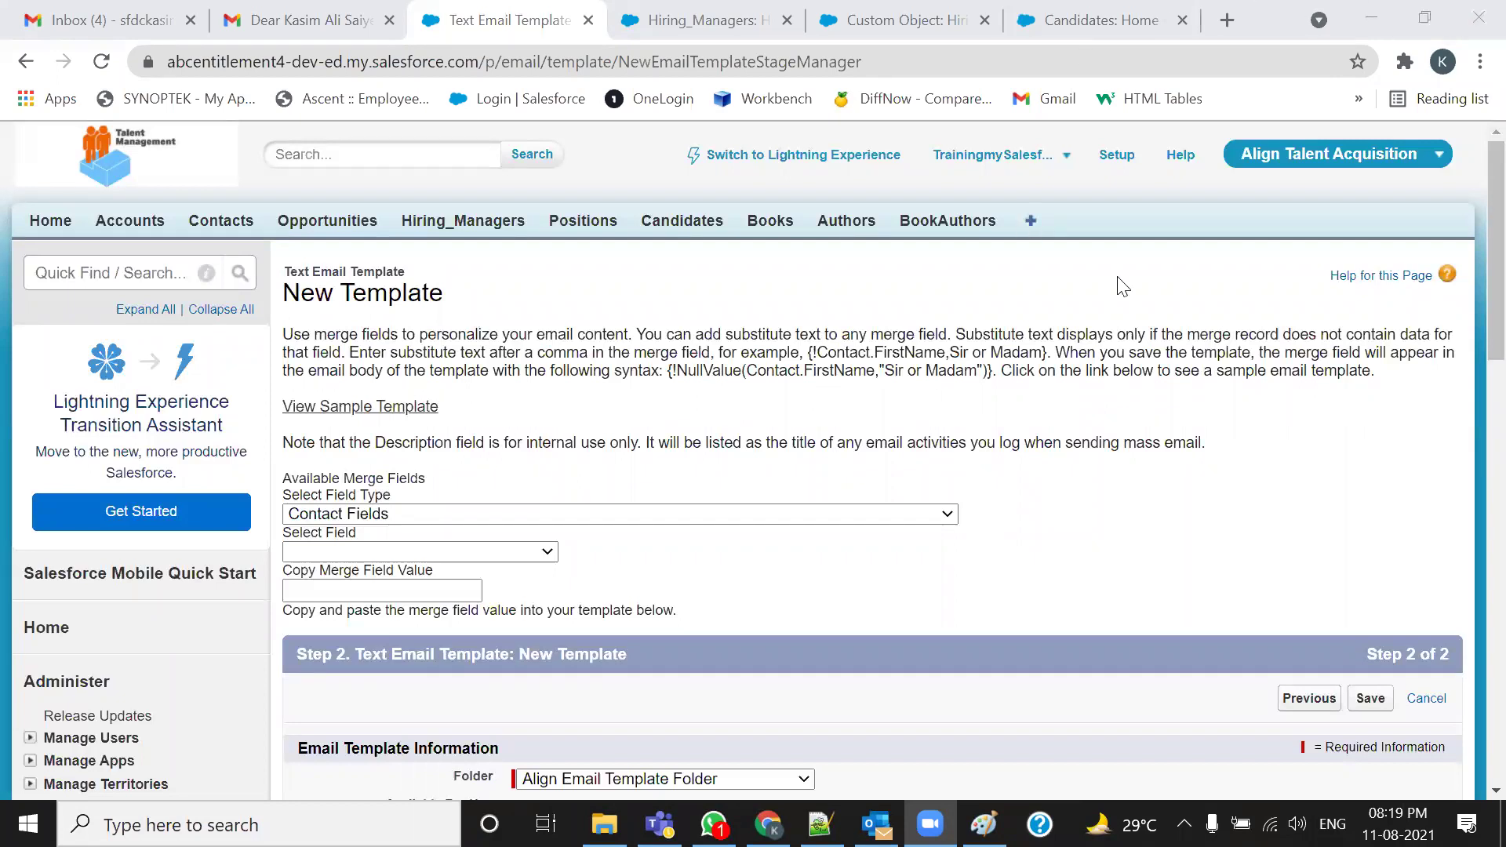
scroll(1123, 287, down, 5)
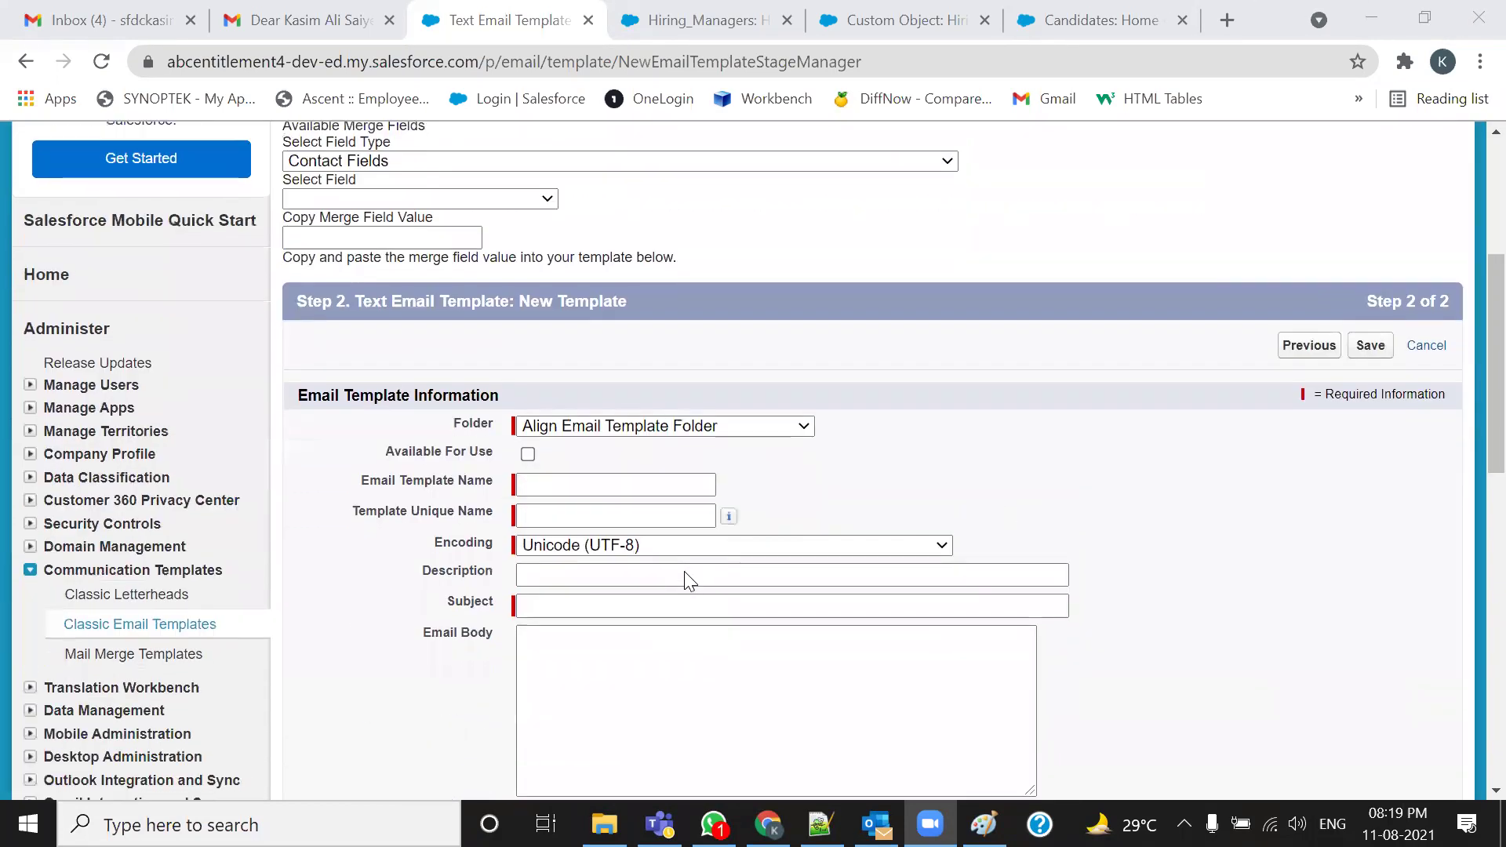
click(528, 454)
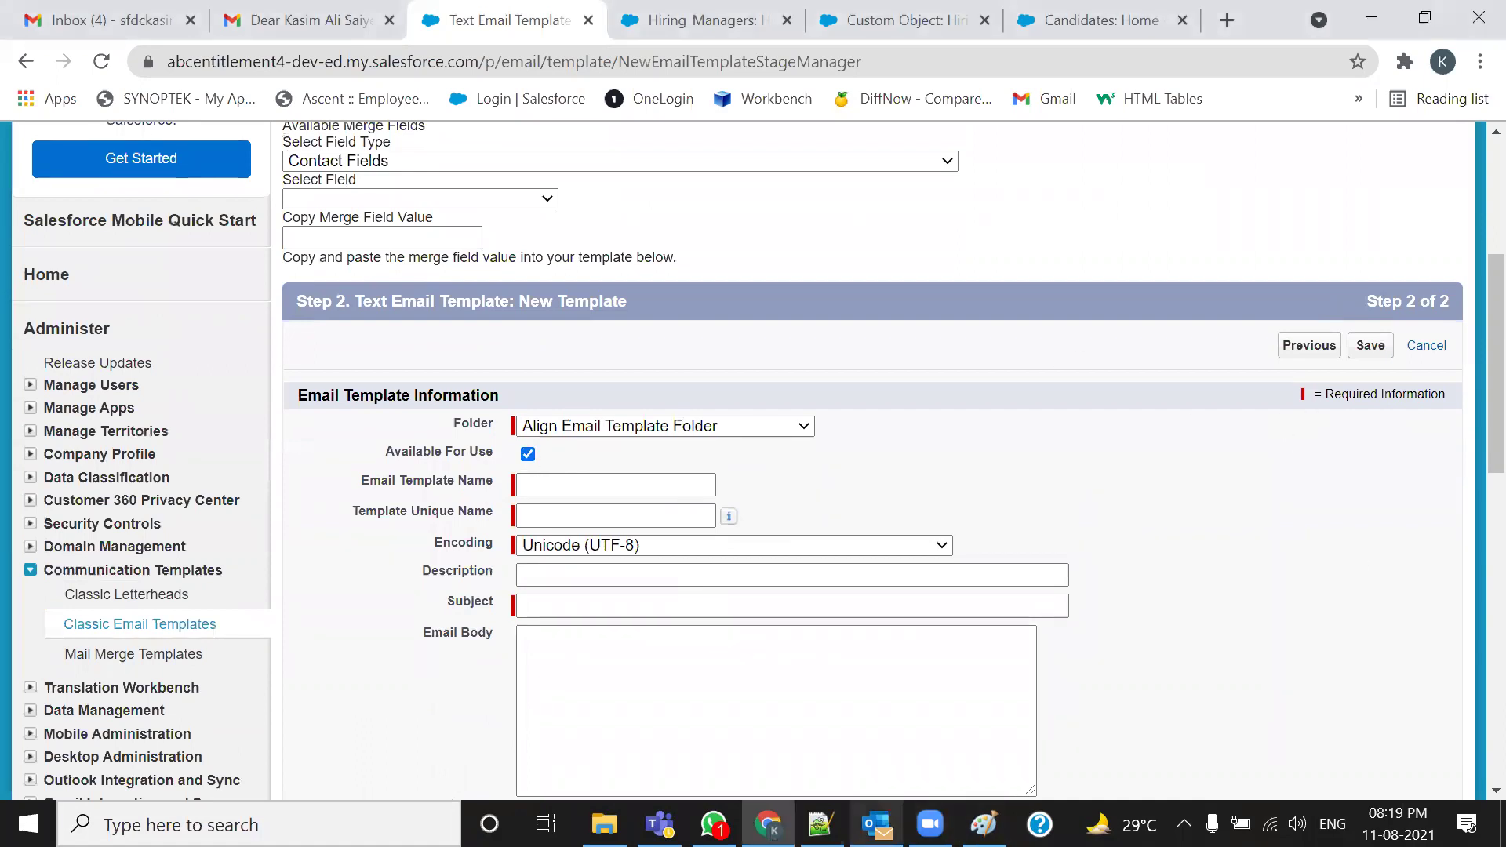
click(820, 824)
Delete the Hiring Manager merge fields from the email subject and the Dear greeting
scroll(948, 390, down, 2)
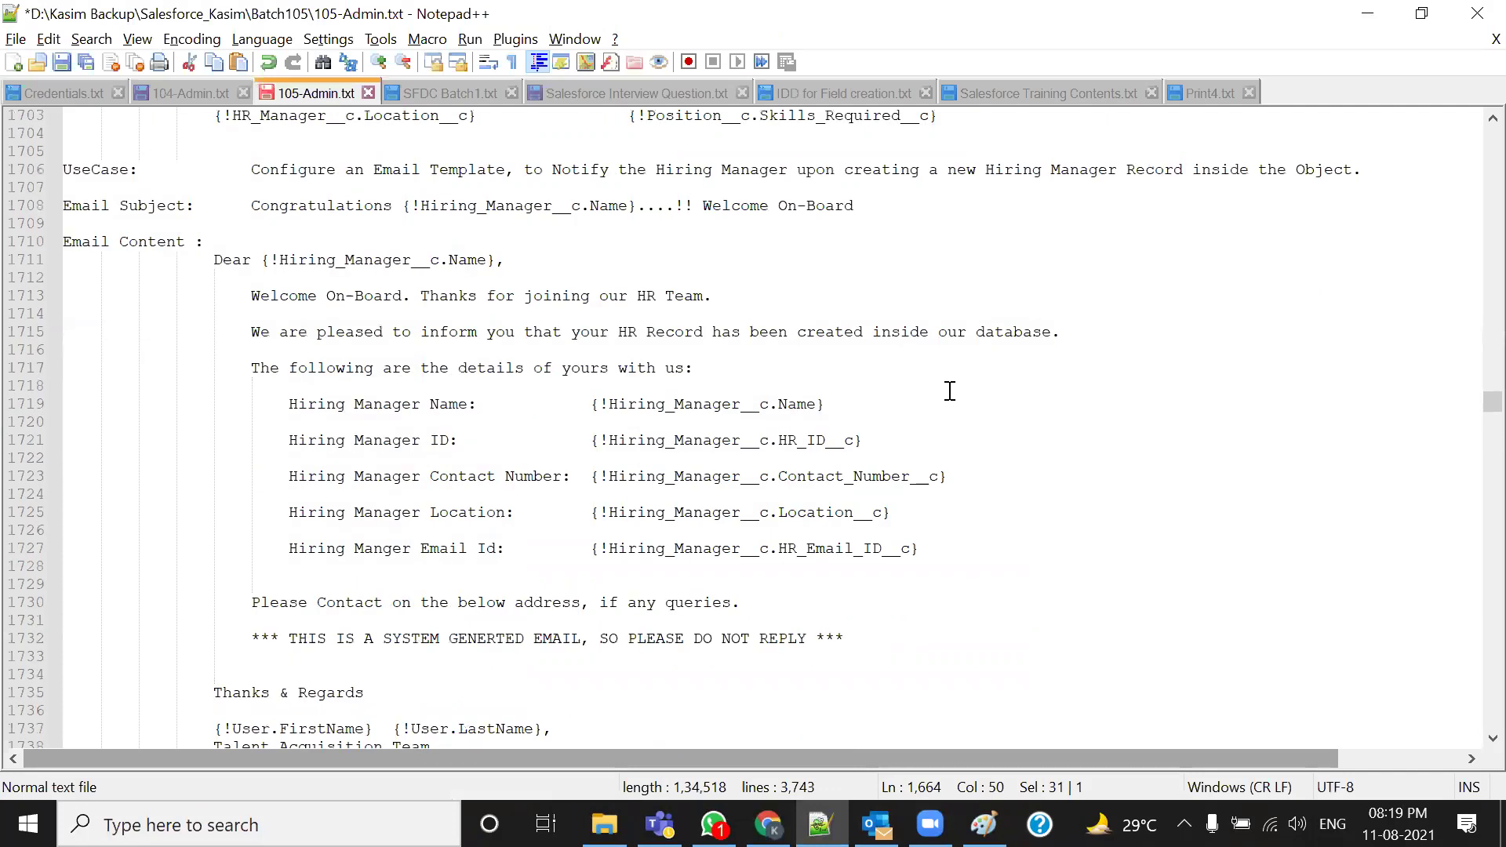
drag(251, 259, 609, 262)
click(469, 278)
click(393, 260)
drag(636, 261, 637, 263)
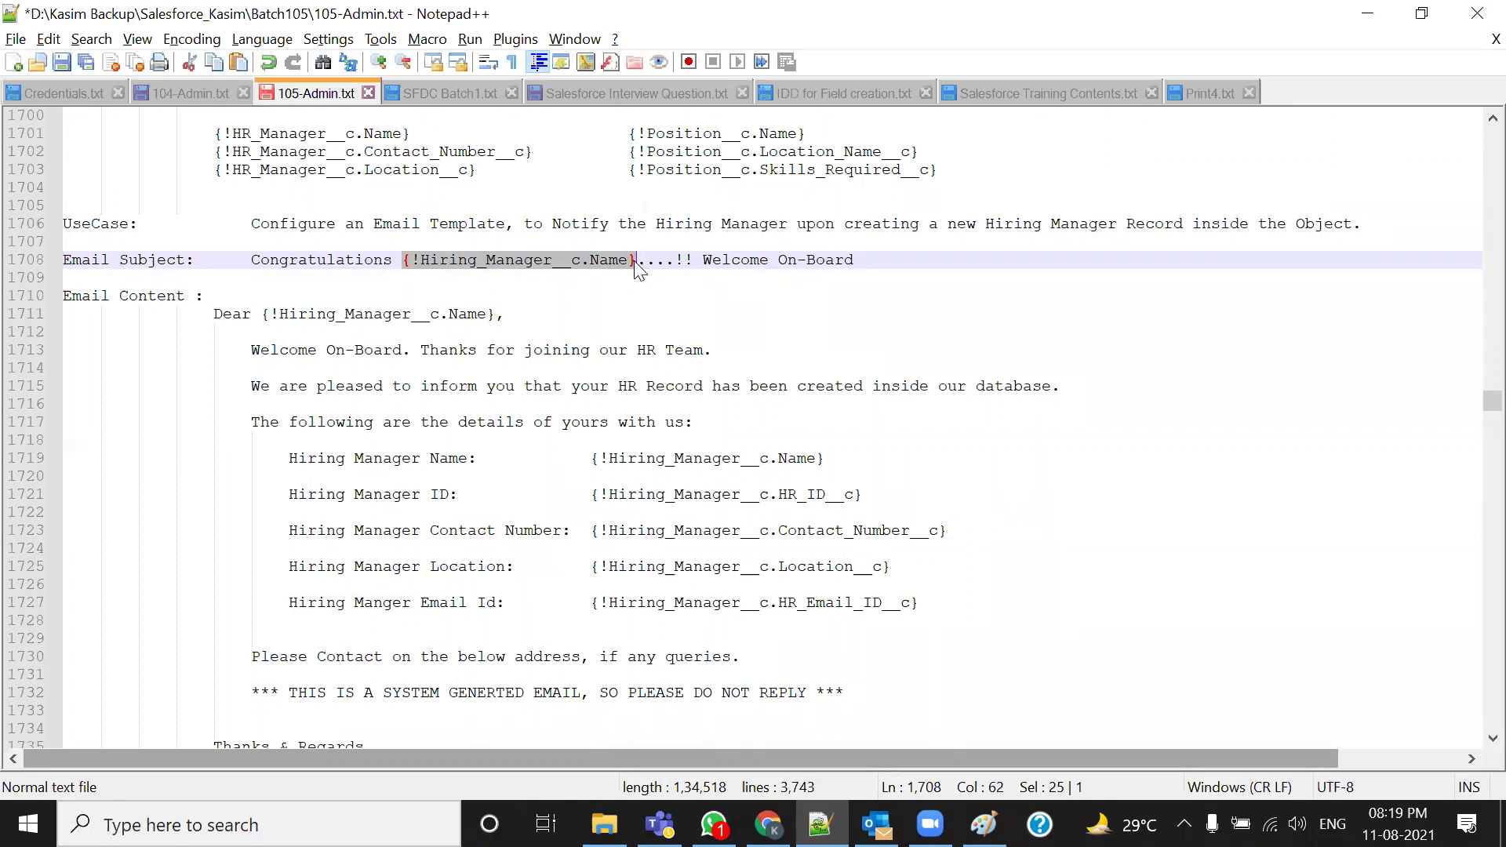
key(Delete)
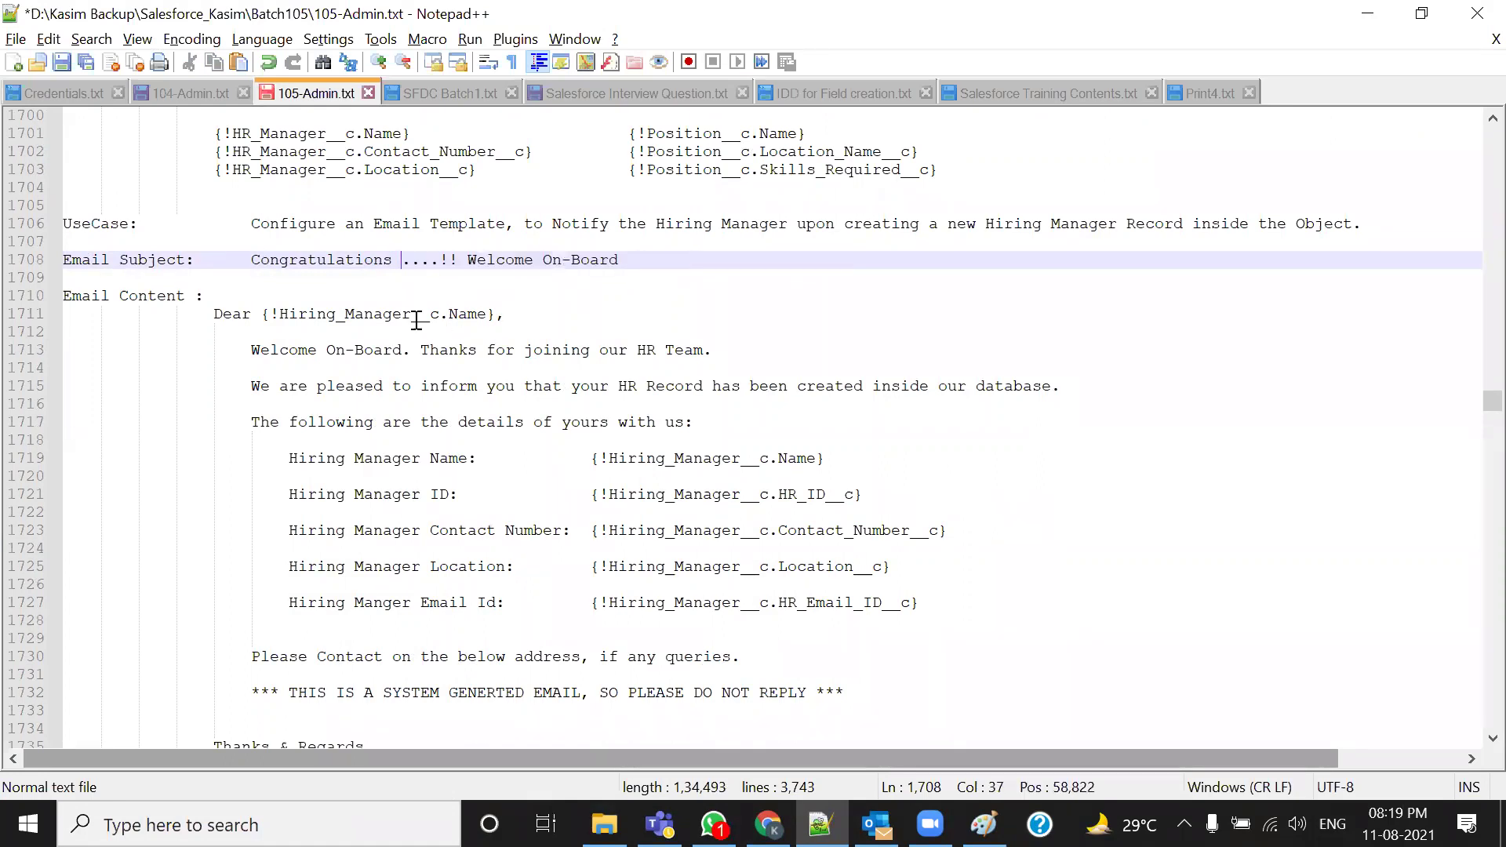
drag(261, 314, 492, 317)
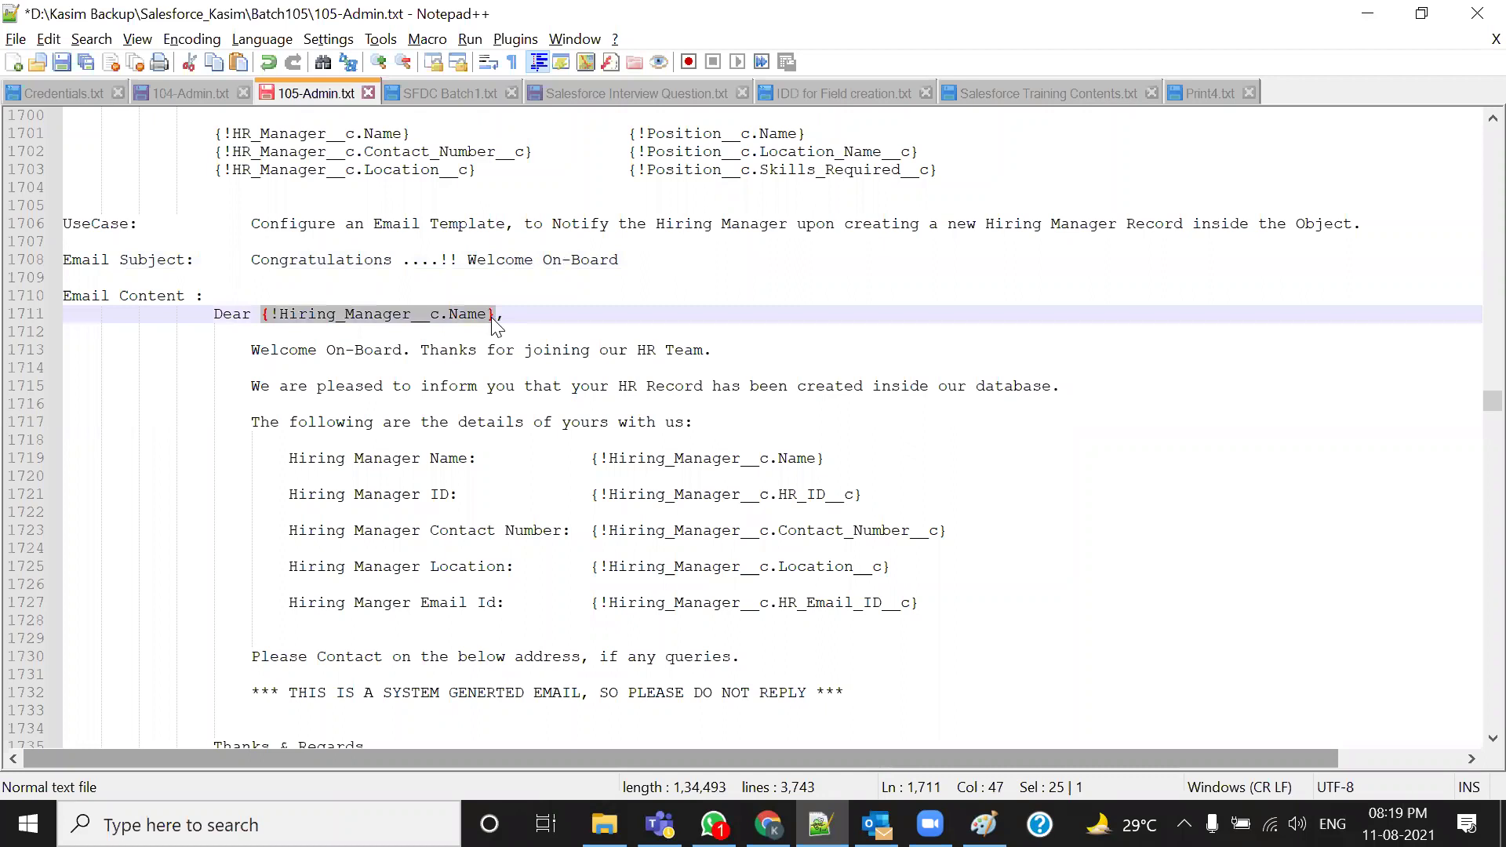
key(Delete)
Delete the Name, ID, Contact Number, Location and Email Id merge fields from the detail lines
scroll(494, 326, down, 2)
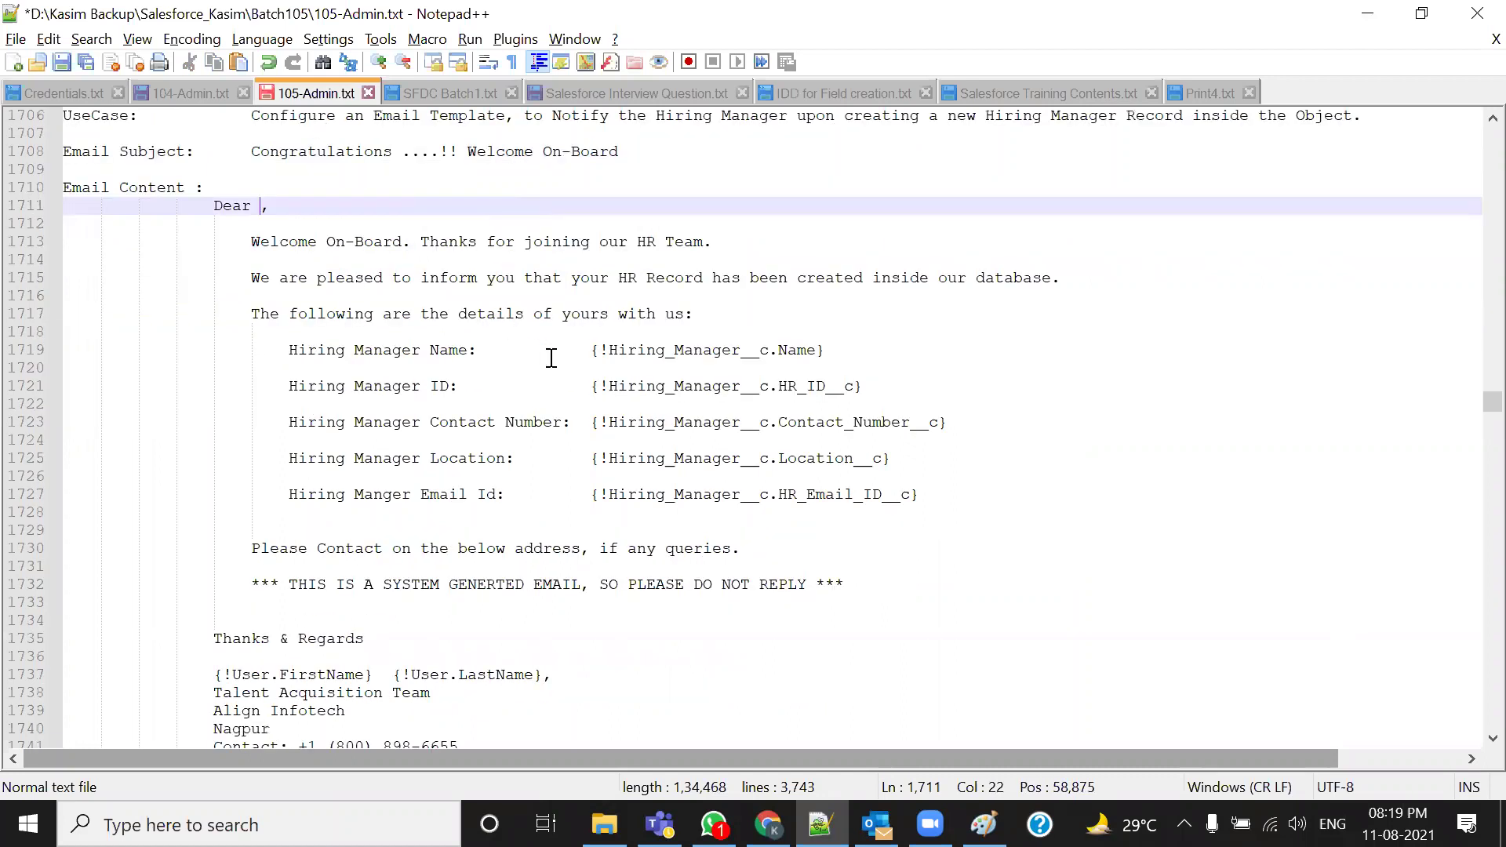
drag(596, 351, 839, 350)
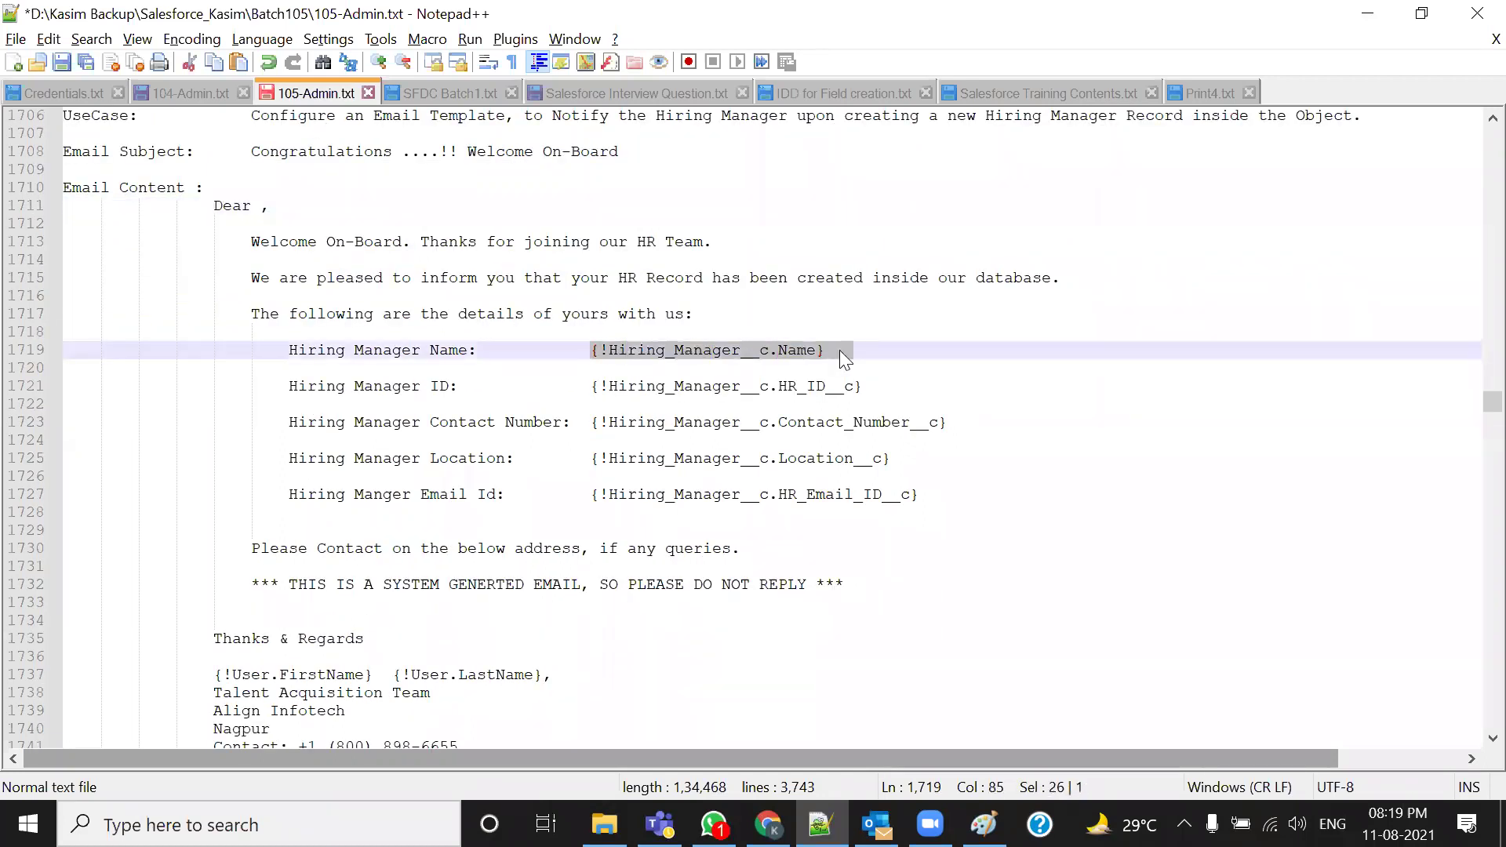
key(Delete)
drag(590, 388, 862, 388)
key(Delete)
drag(590, 422, 954, 423)
key(Delete)
drag(591, 459, 895, 458)
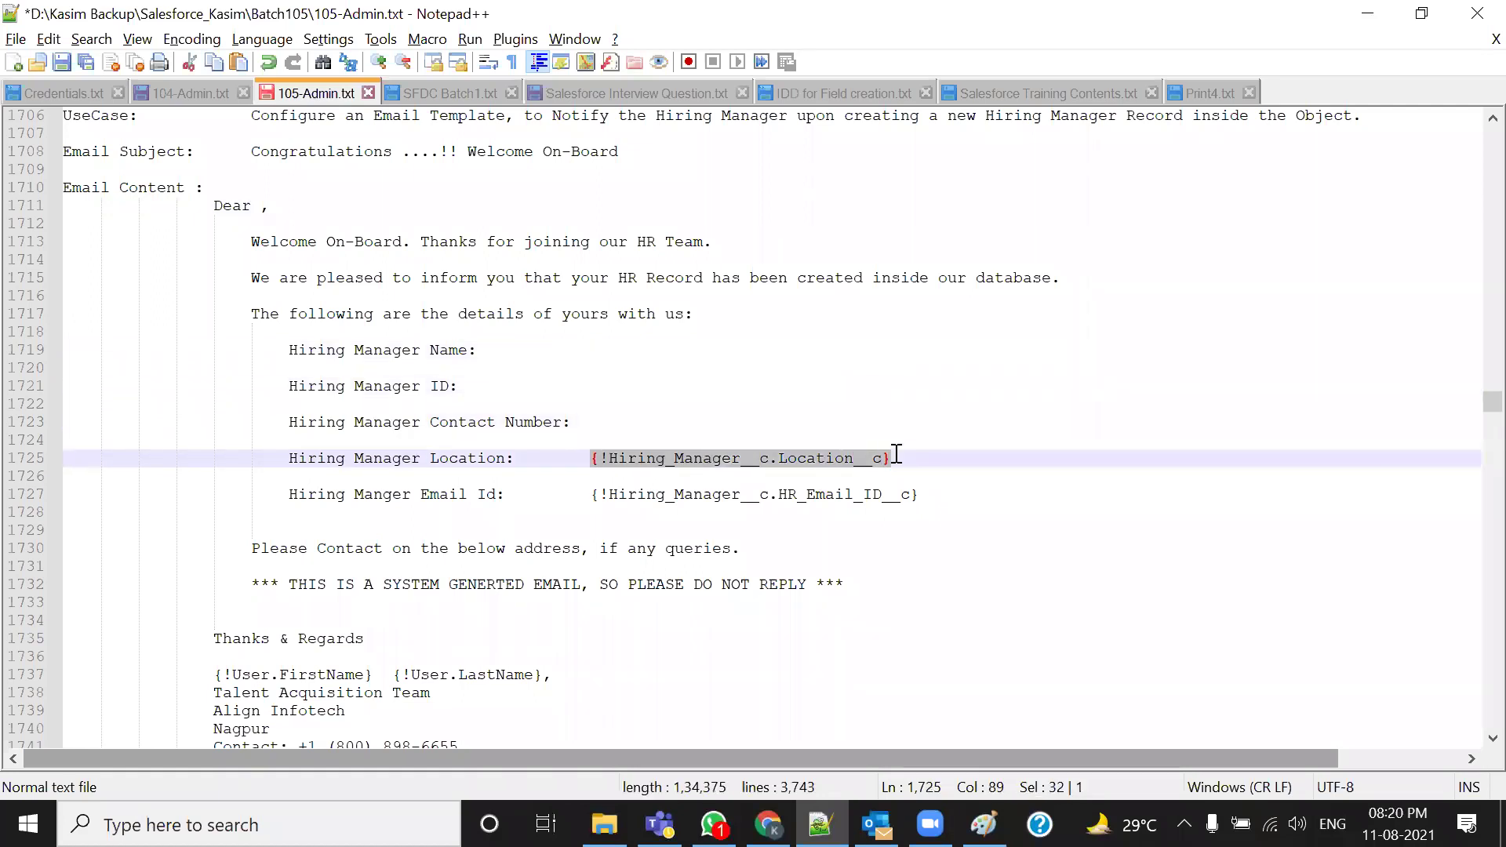
key(Delete)
drag(591, 494, 923, 497)
key(Delete)
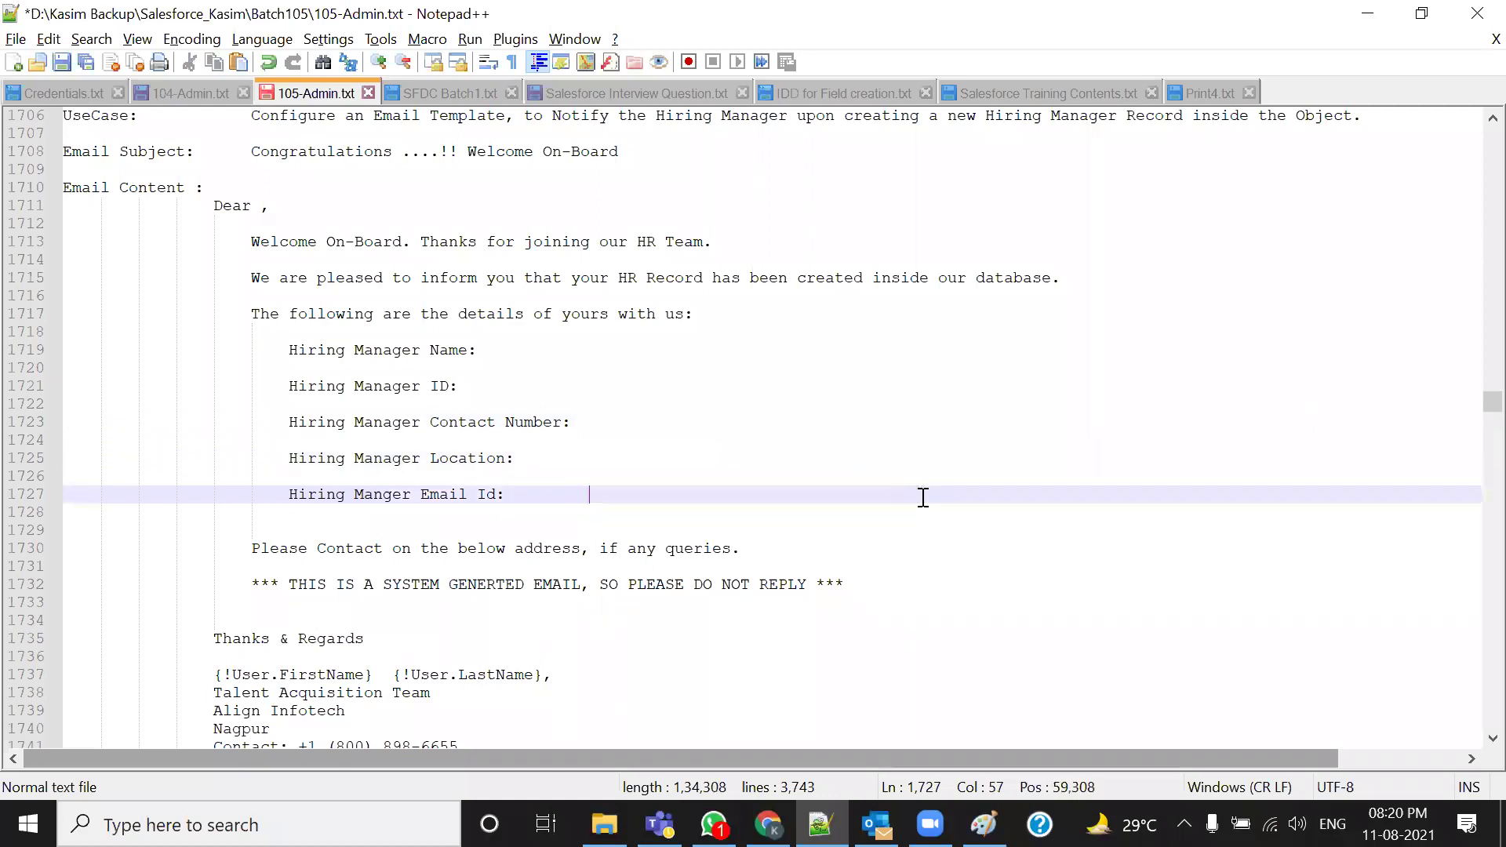
scroll(924, 497, down, 1)
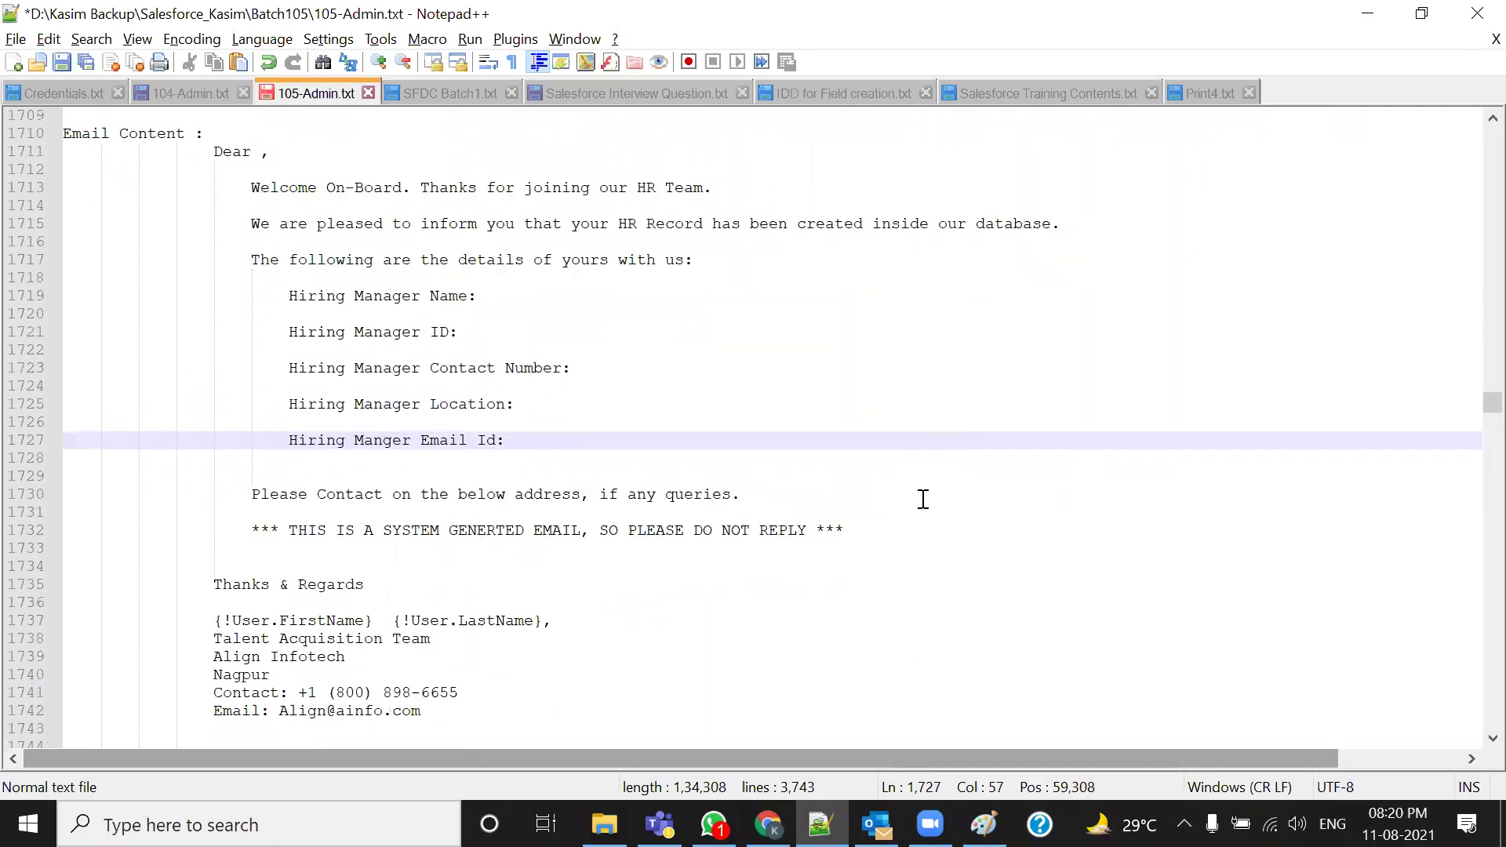
scroll(925, 501, up, 6)
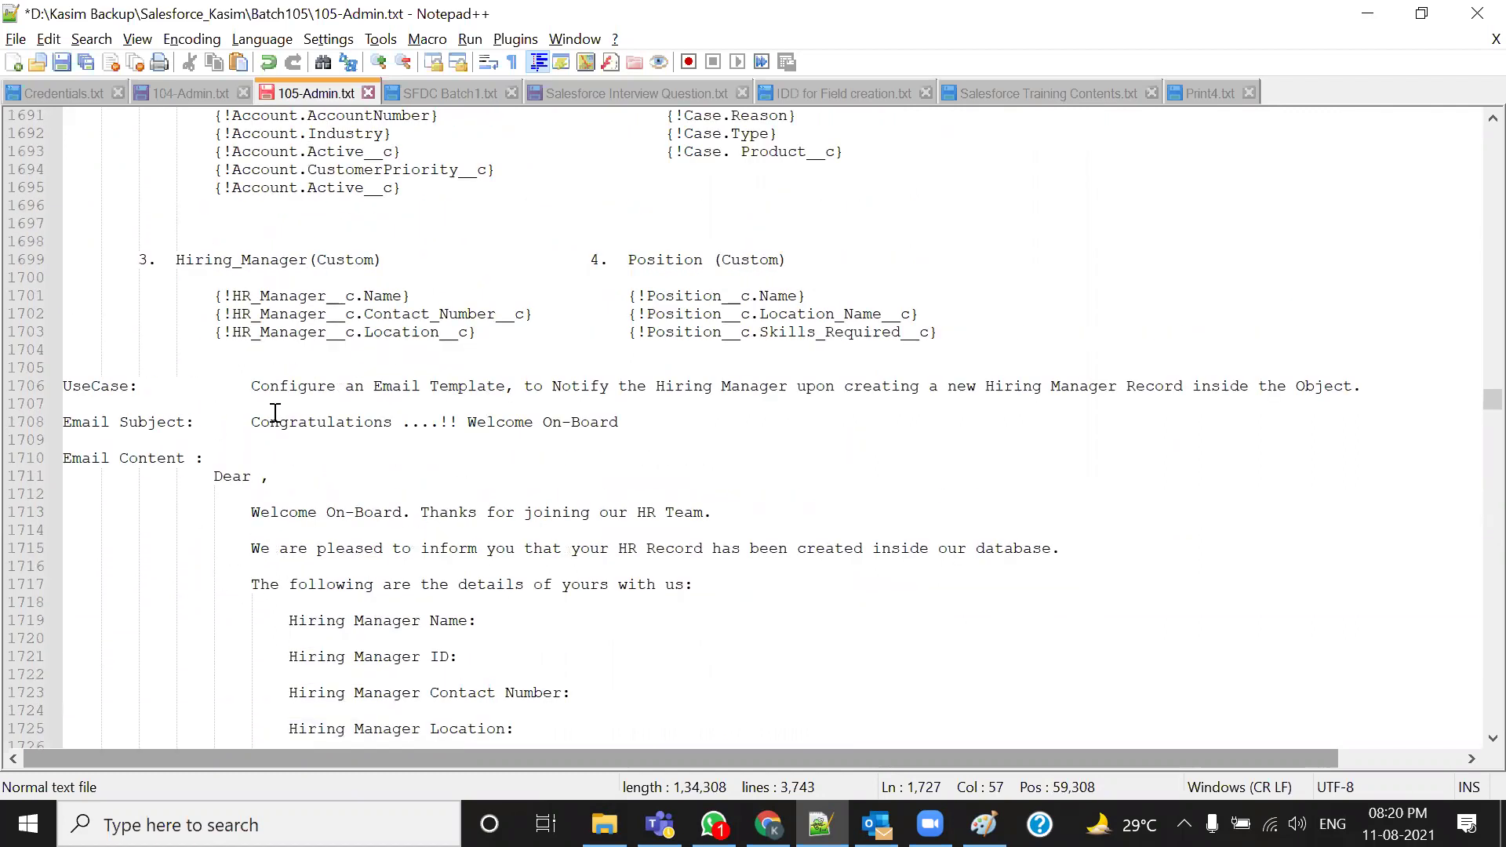
key(alt+Tab)
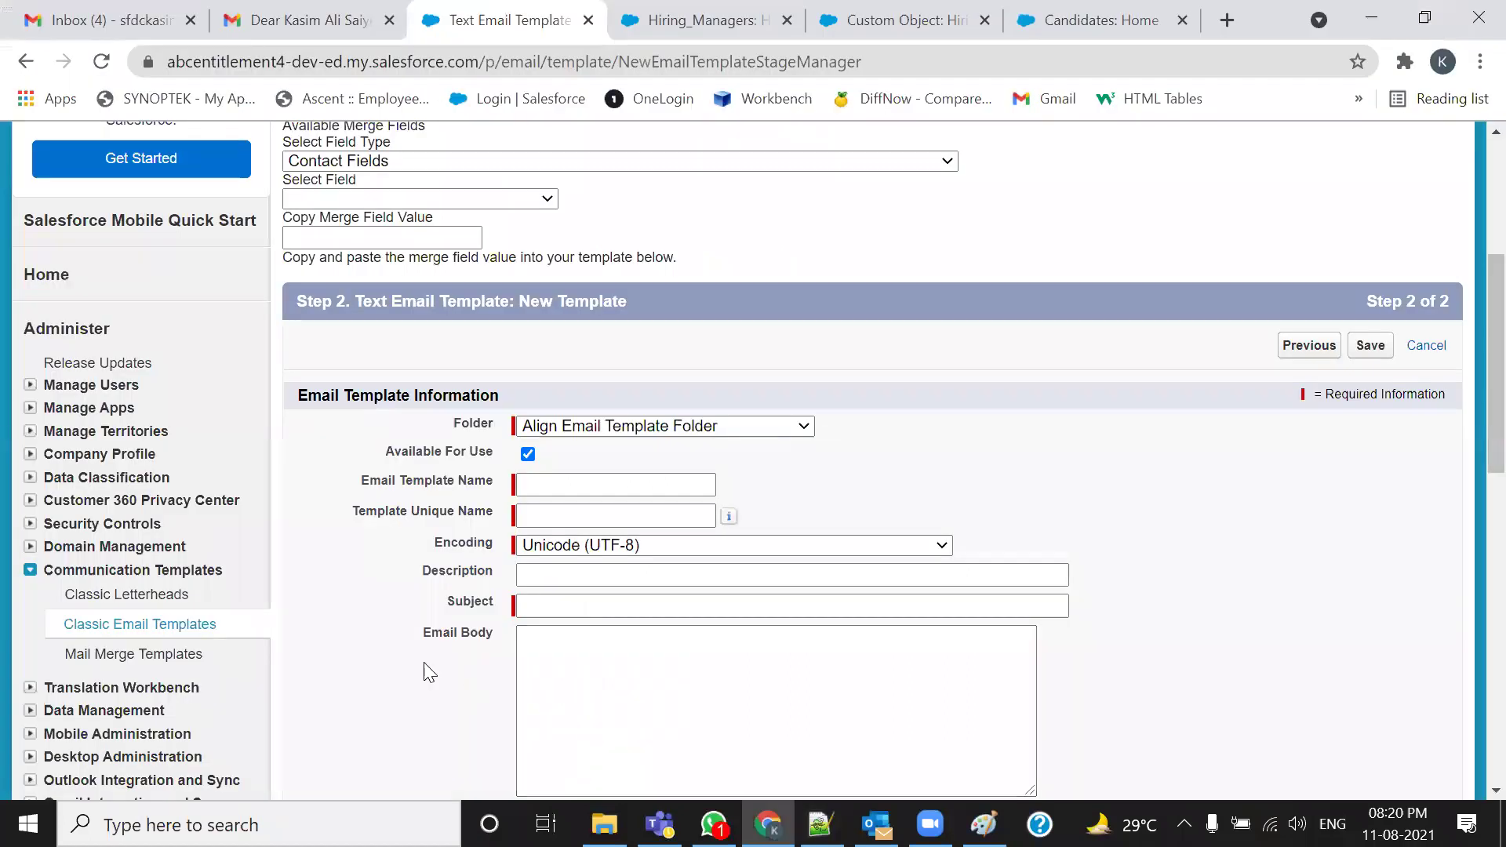
Review the Step 2 template form and its Available Merge Fields section
scroll(423, 669, up, 1)
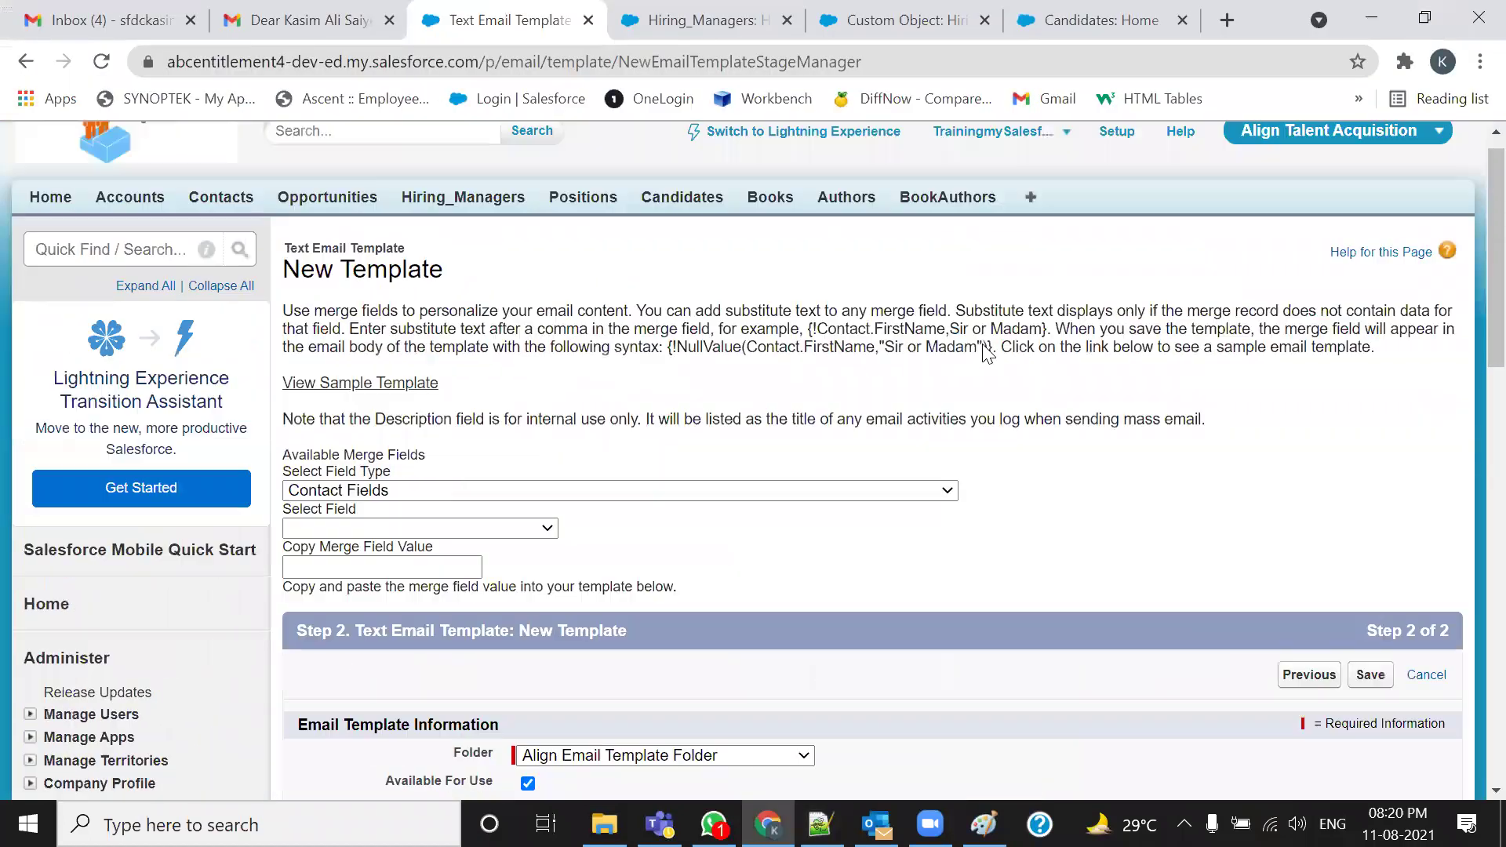
scroll(984, 346, up, 3)
scroll(984, 346, down, 3)
scroll(928, 478, up, 1)
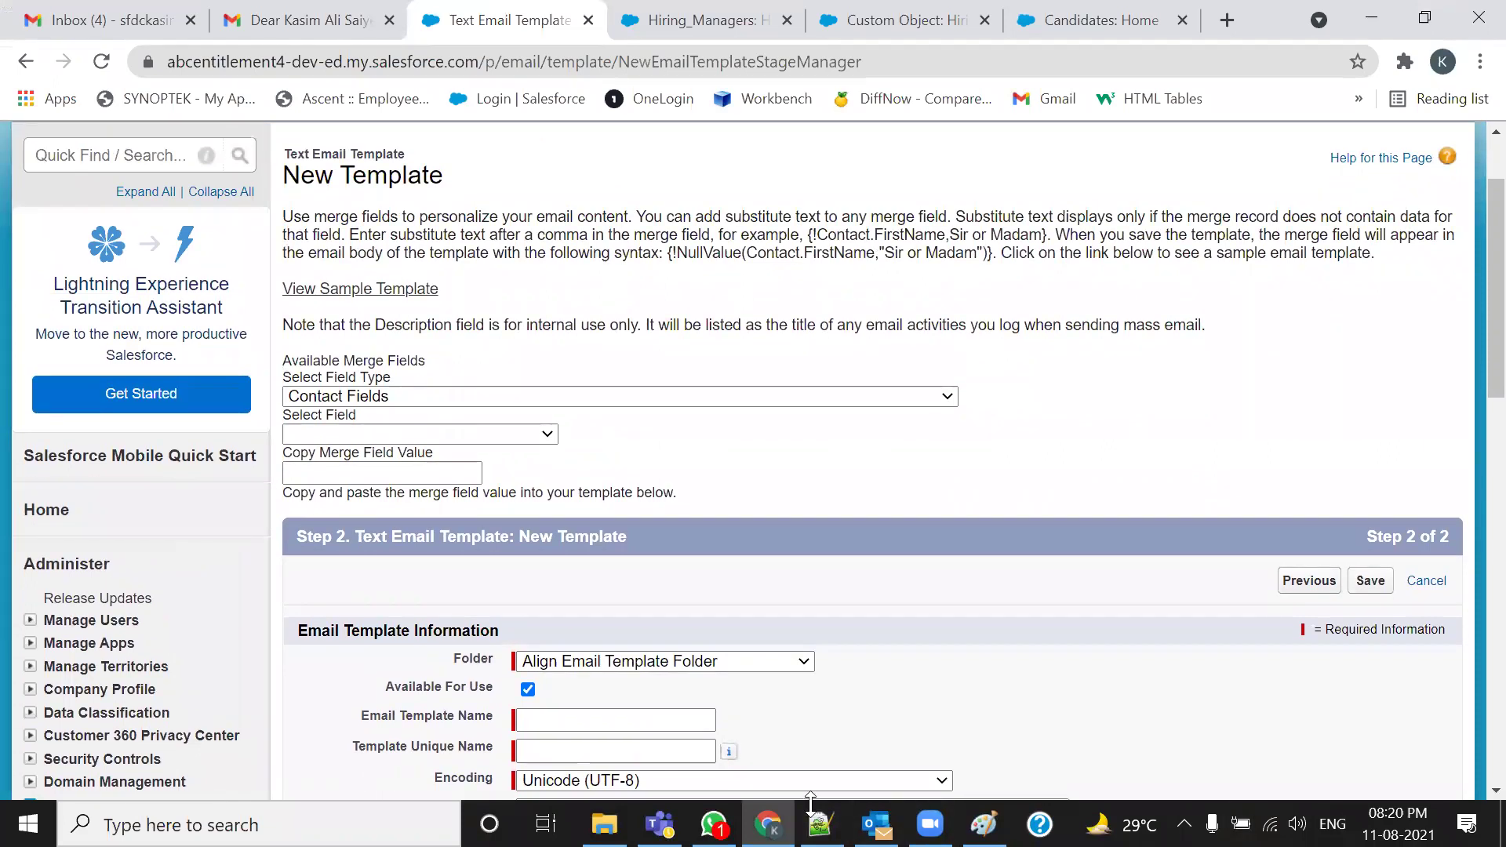
mouse_move(280, 351)
mouse_down()
mouse_move(1036, 509)
mouse_move(1043, 322)
mouse_move(259, 312)
mouse_up()
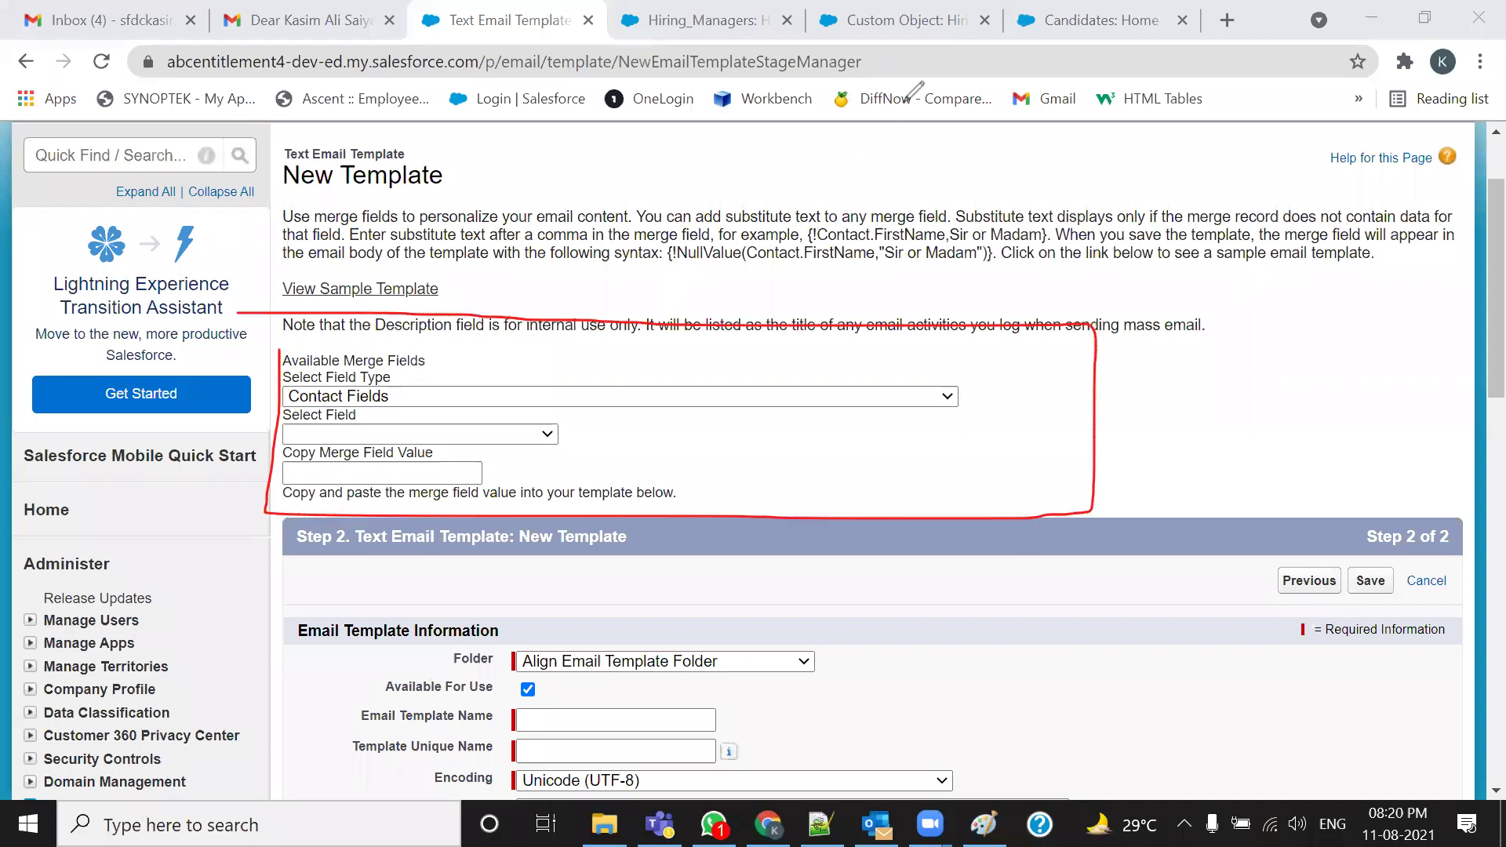
key(ctrl+z)
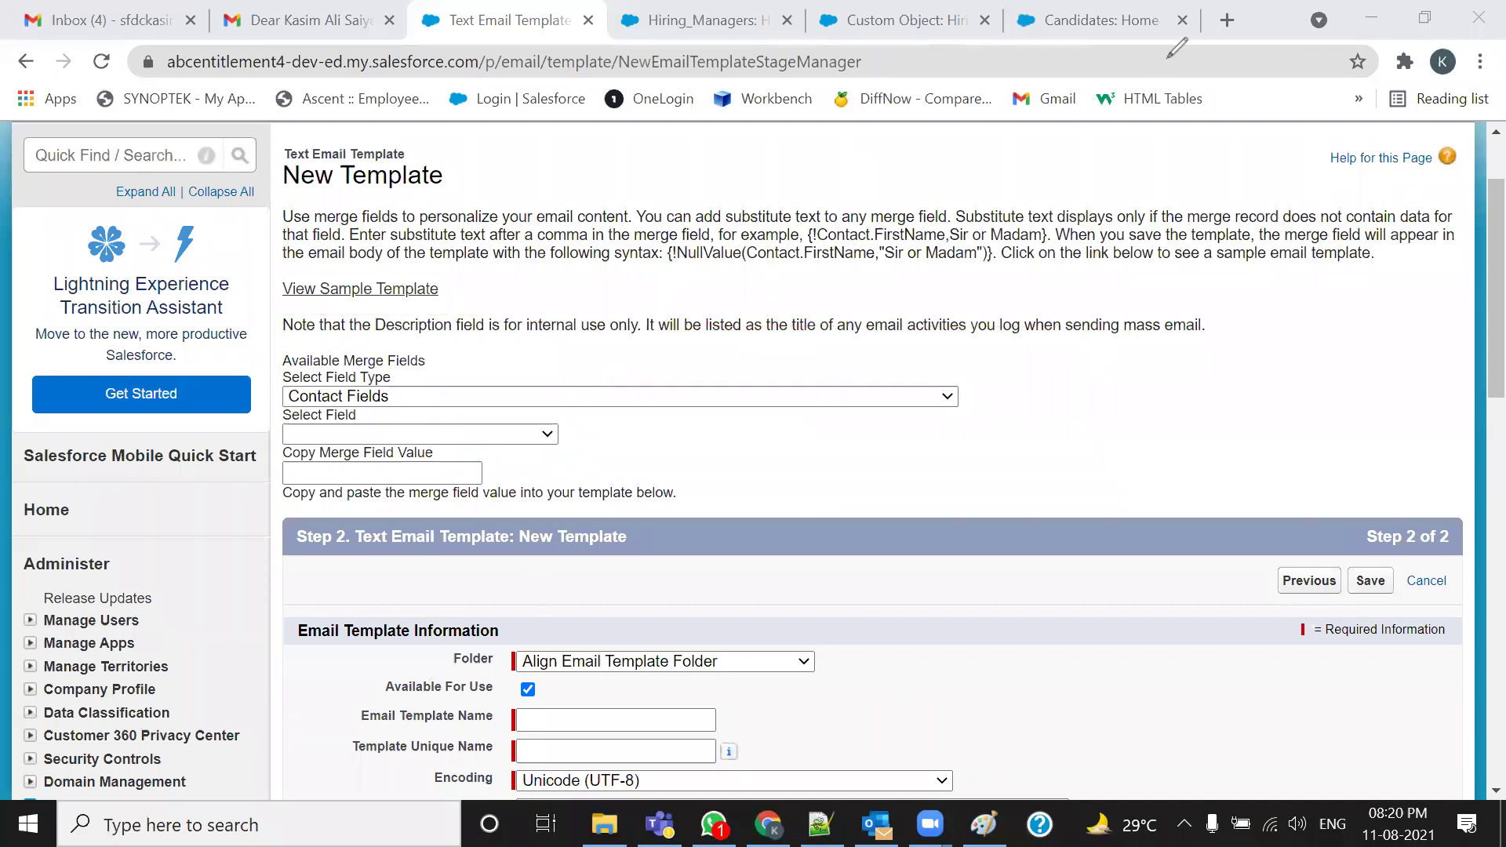
click(869, 308)
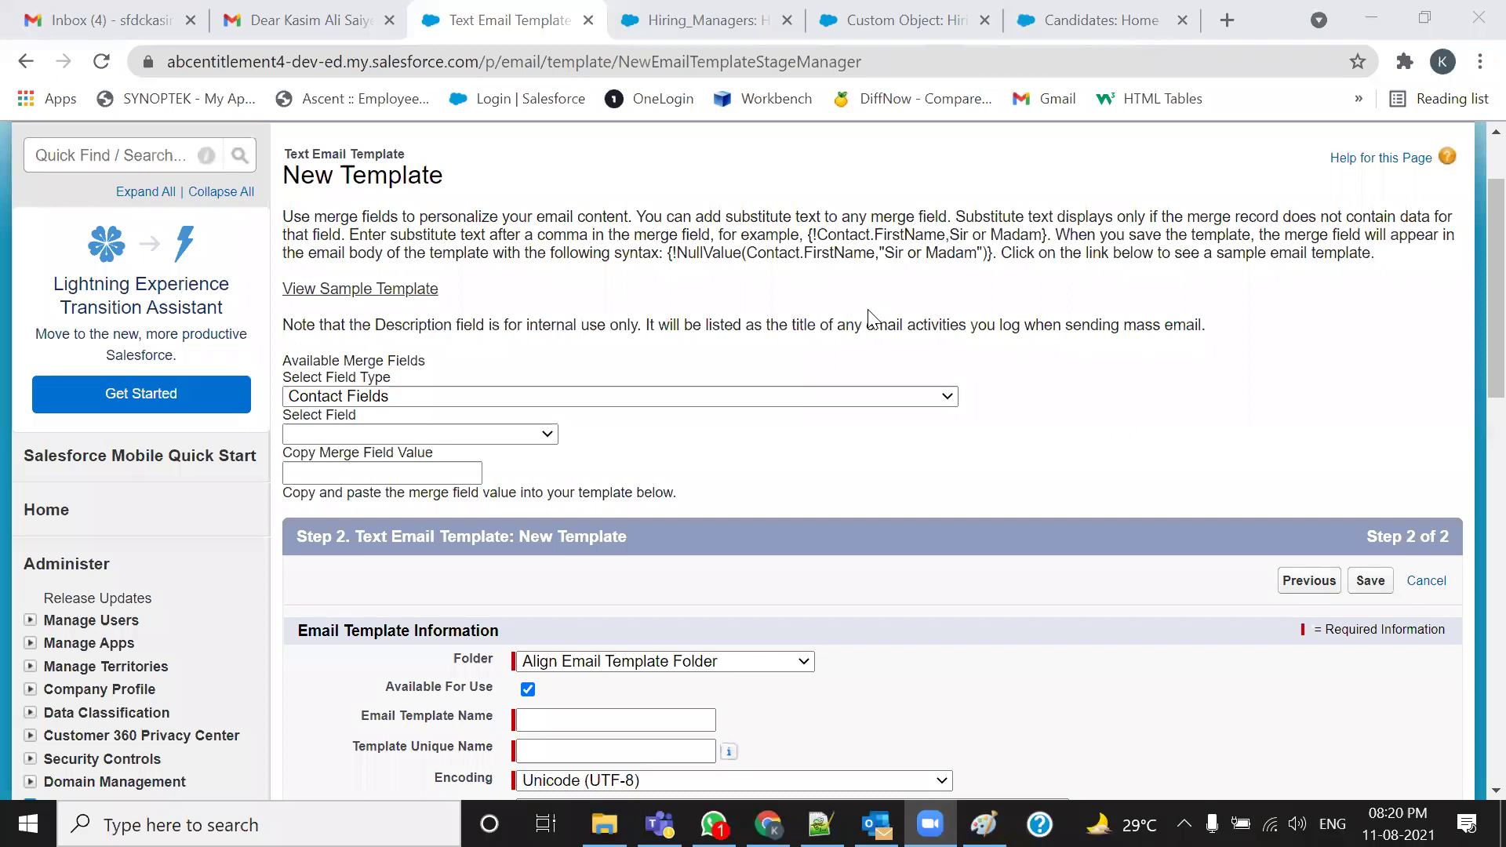
scroll(47, 604, down, 5)
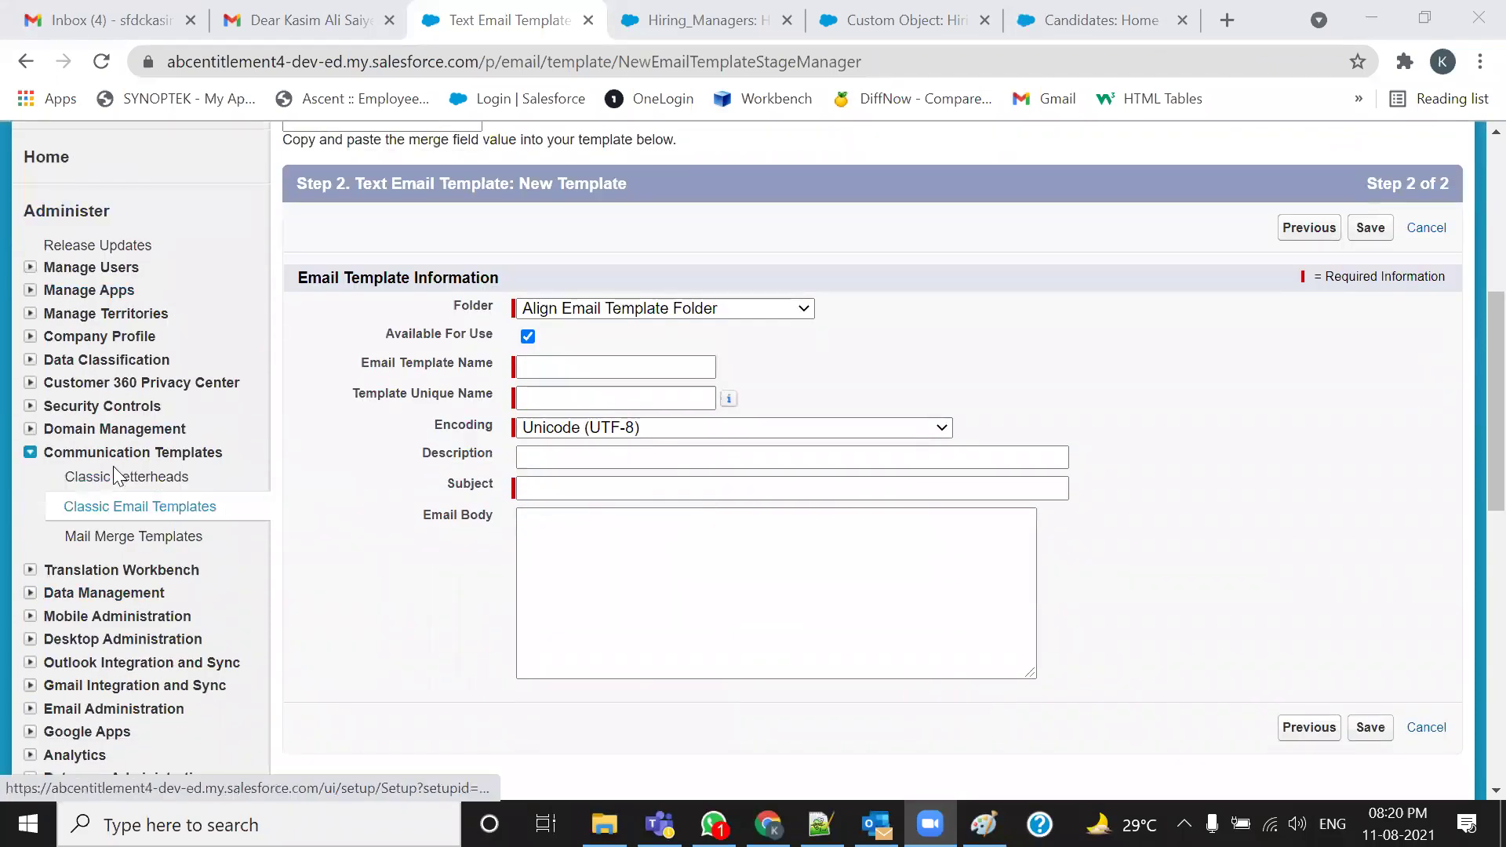
Restart a new Text email template from Classic Email Templates to reach Step 2 again
click(116, 508)
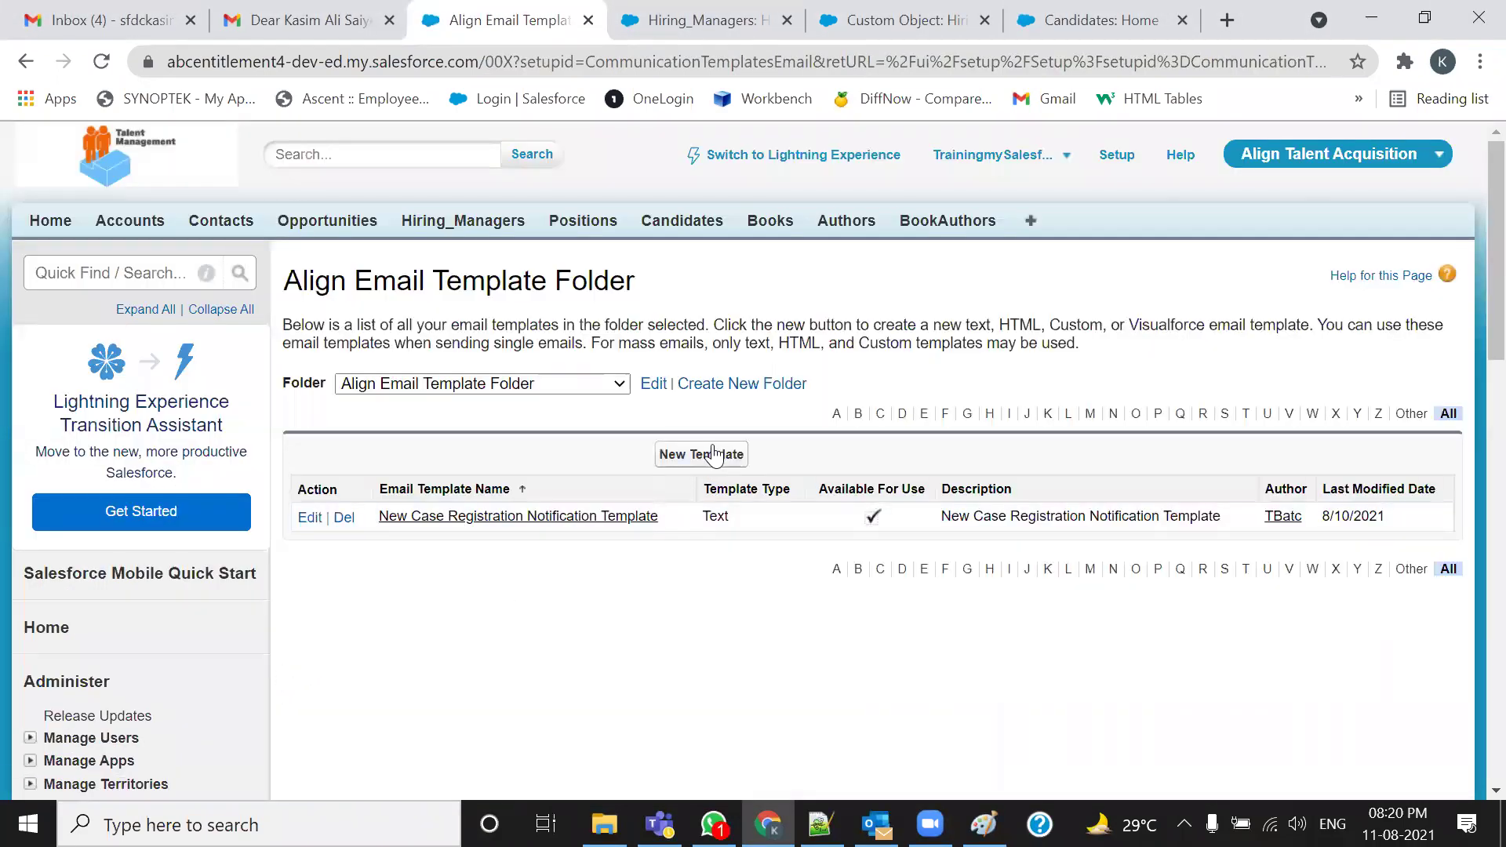
click(713, 459)
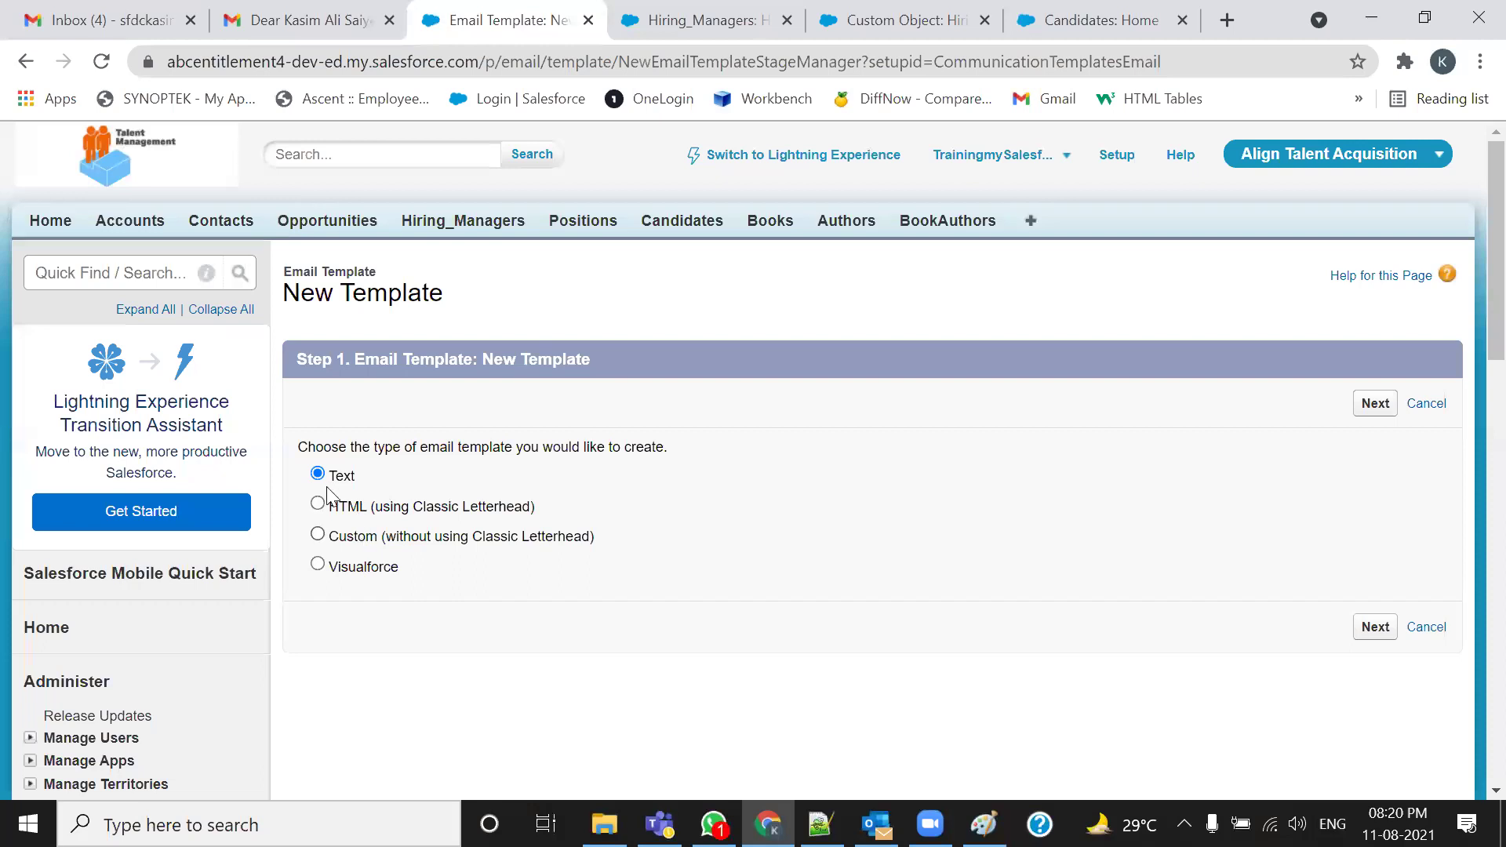
click(1387, 405)
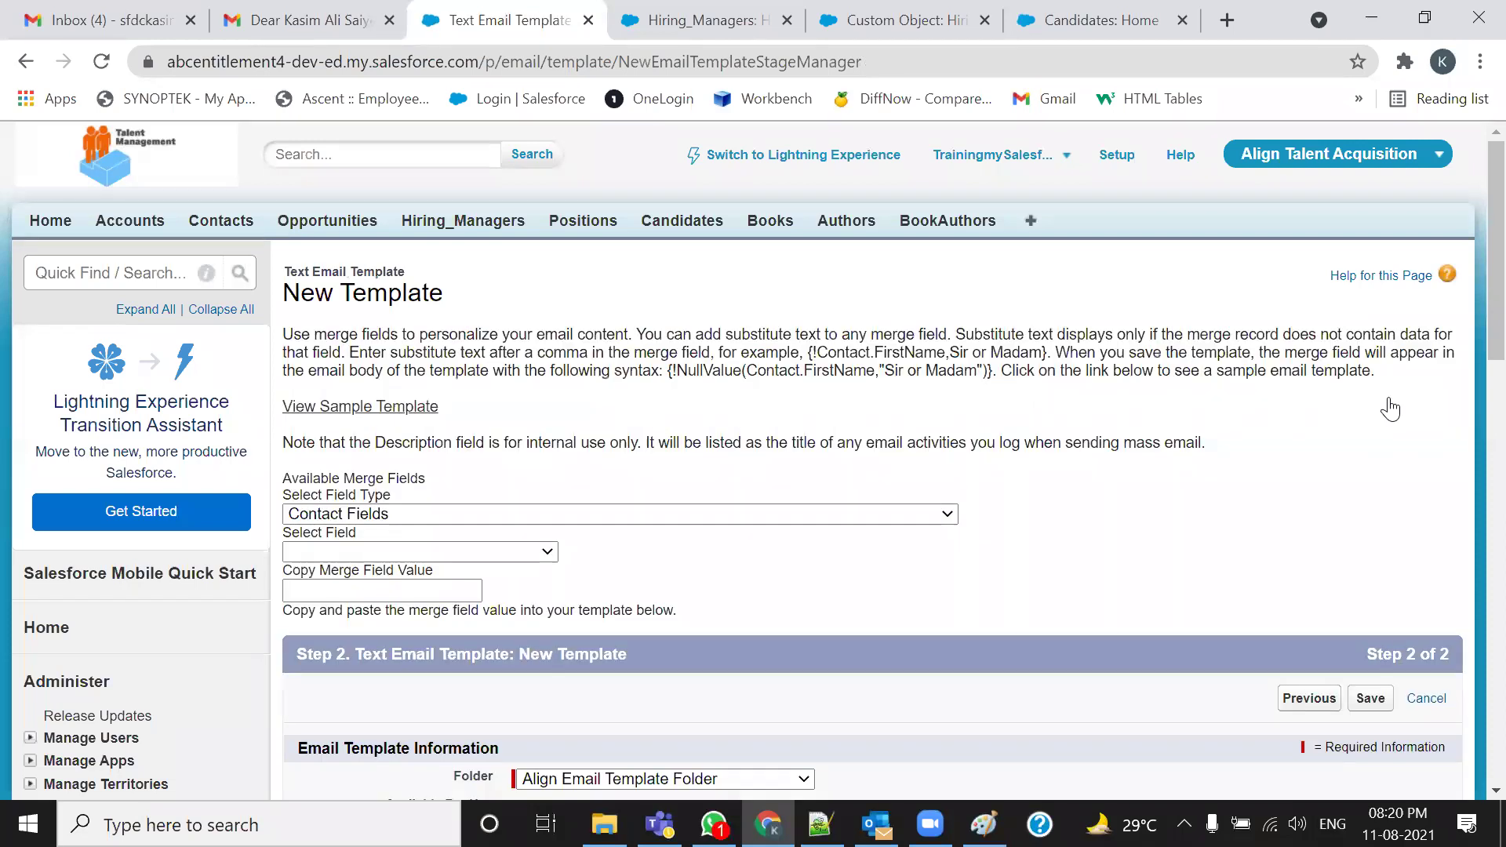
scroll(1130, 551, down, 1)
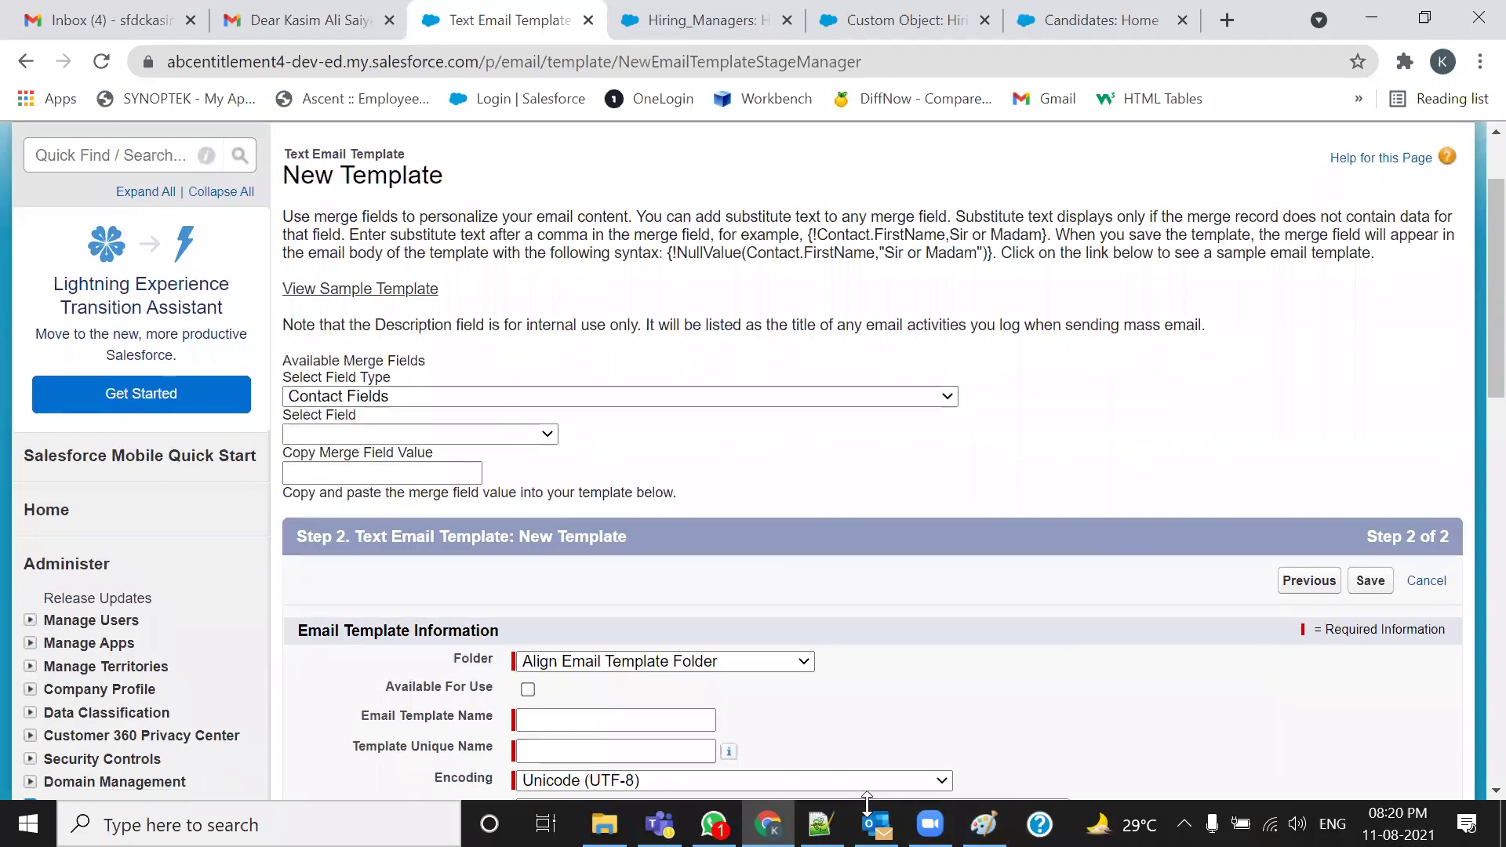
mouse_move(272, 335)
mouse_down()
mouse_move(254, 490)
mouse_move(1097, 493)
mouse_move(1102, 316)
mouse_move(294, 309)
mouse_move(274, 374)
mouse_up()
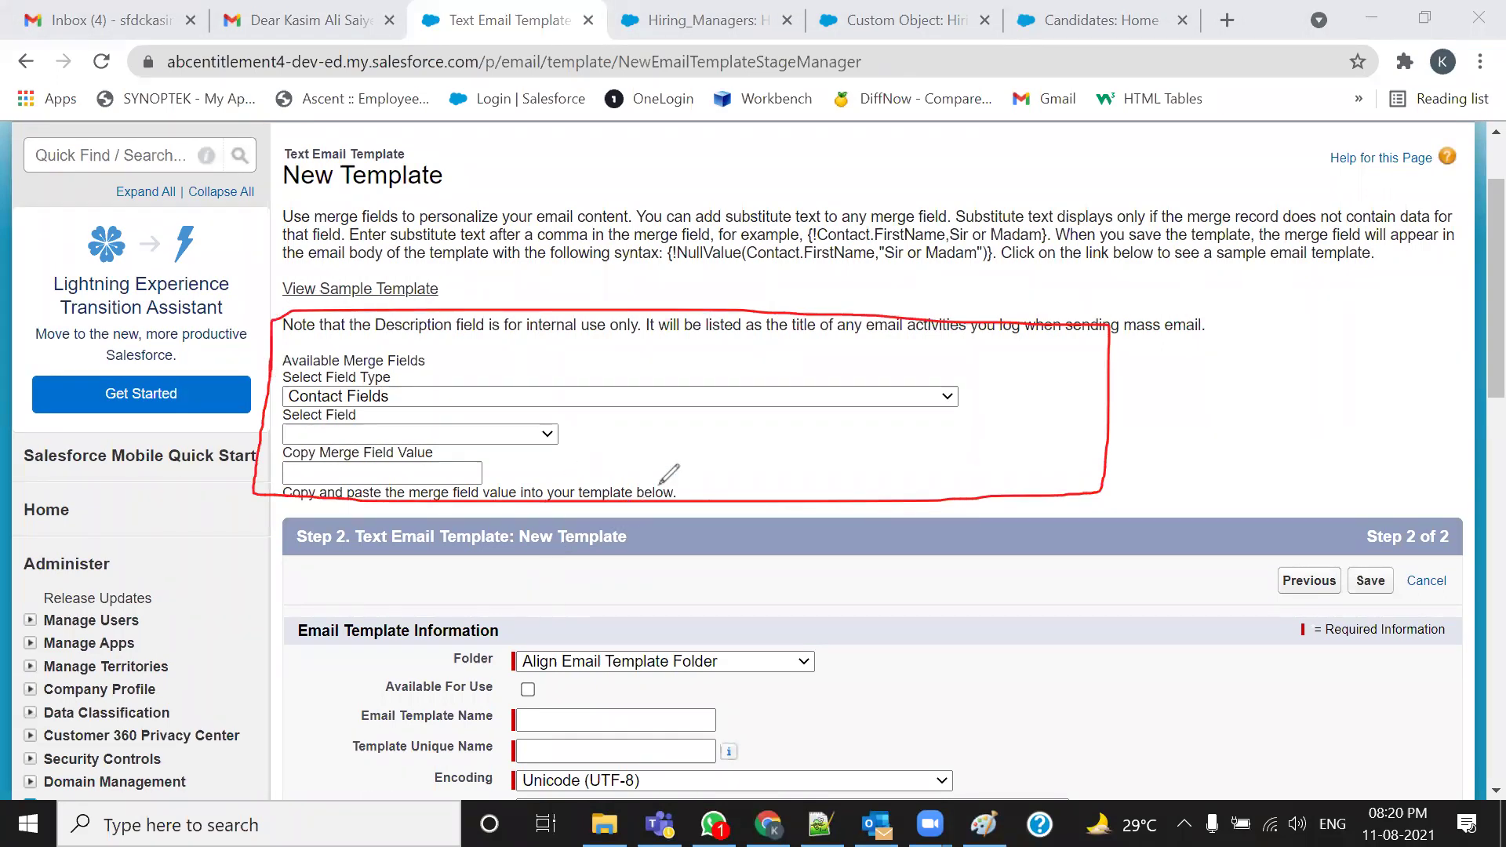
click(879, 99)
click(1132, 37)
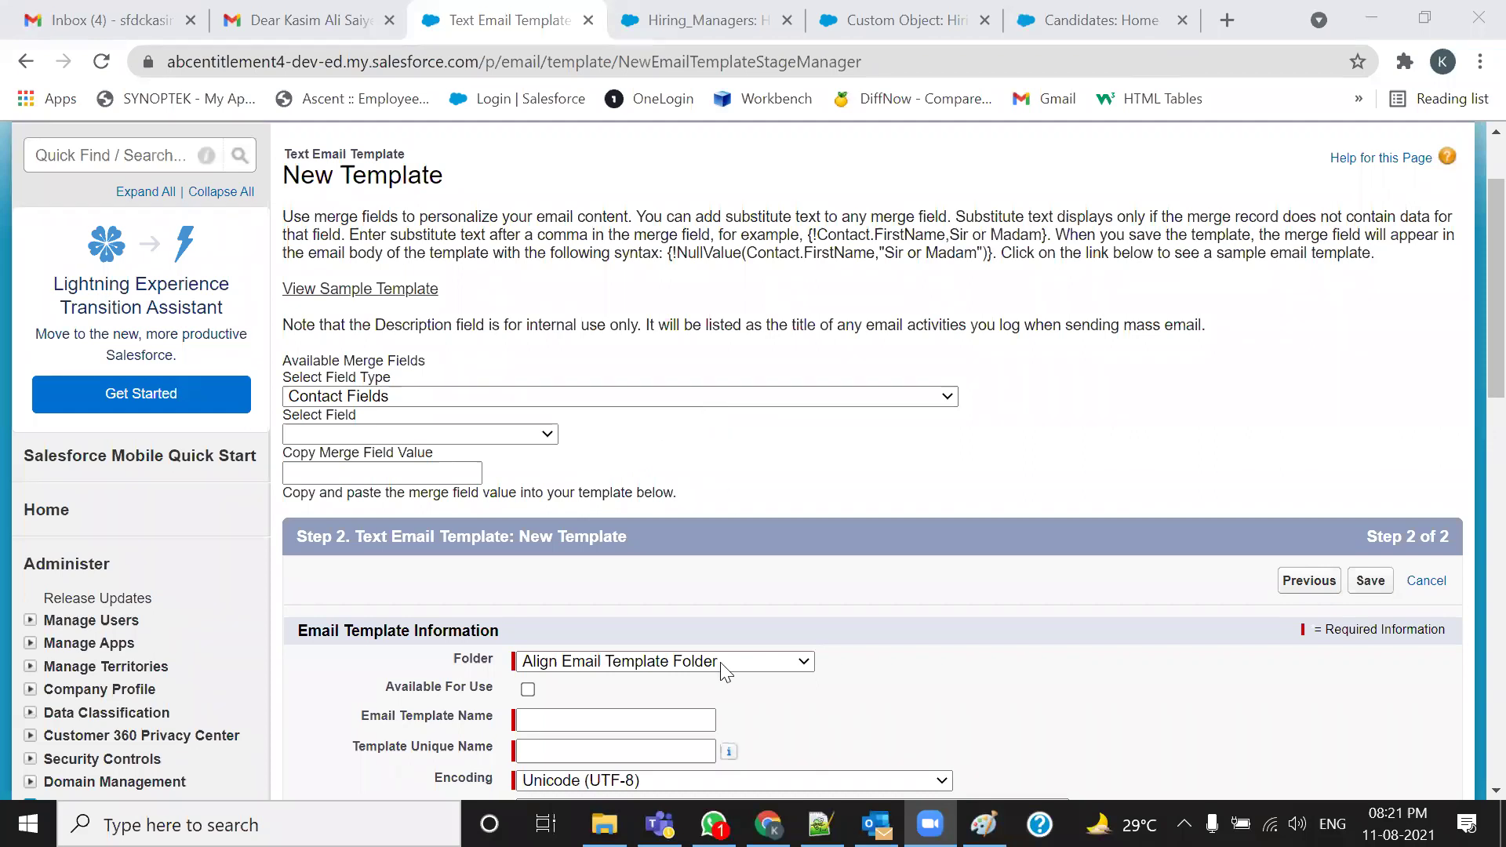
Insert an empty {!} placeholder after 'Congratulations' in the notes' email subject line
click(820, 824)
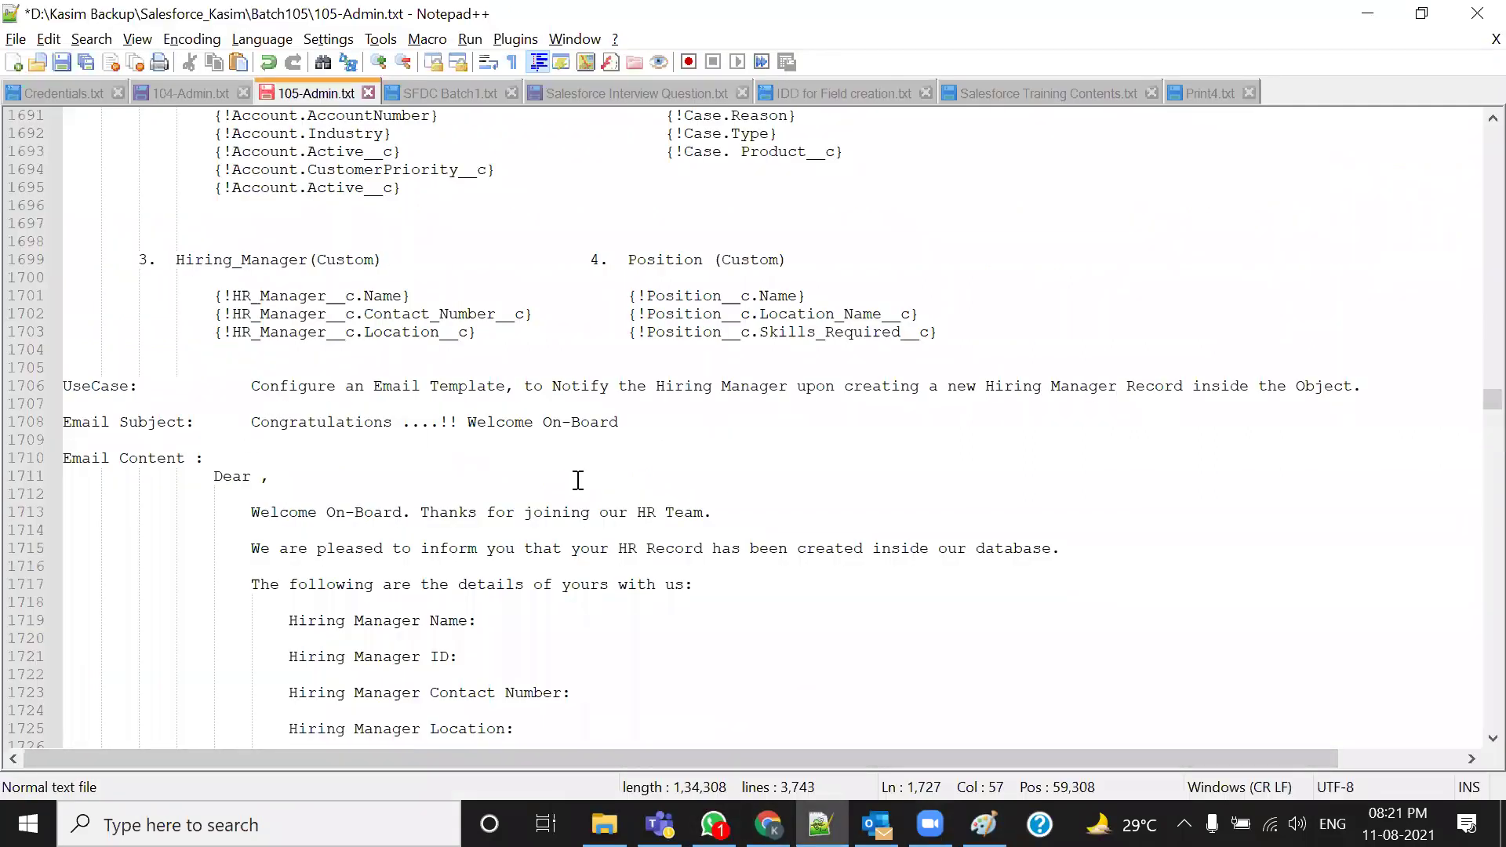
scroll(579, 478, up, 1)
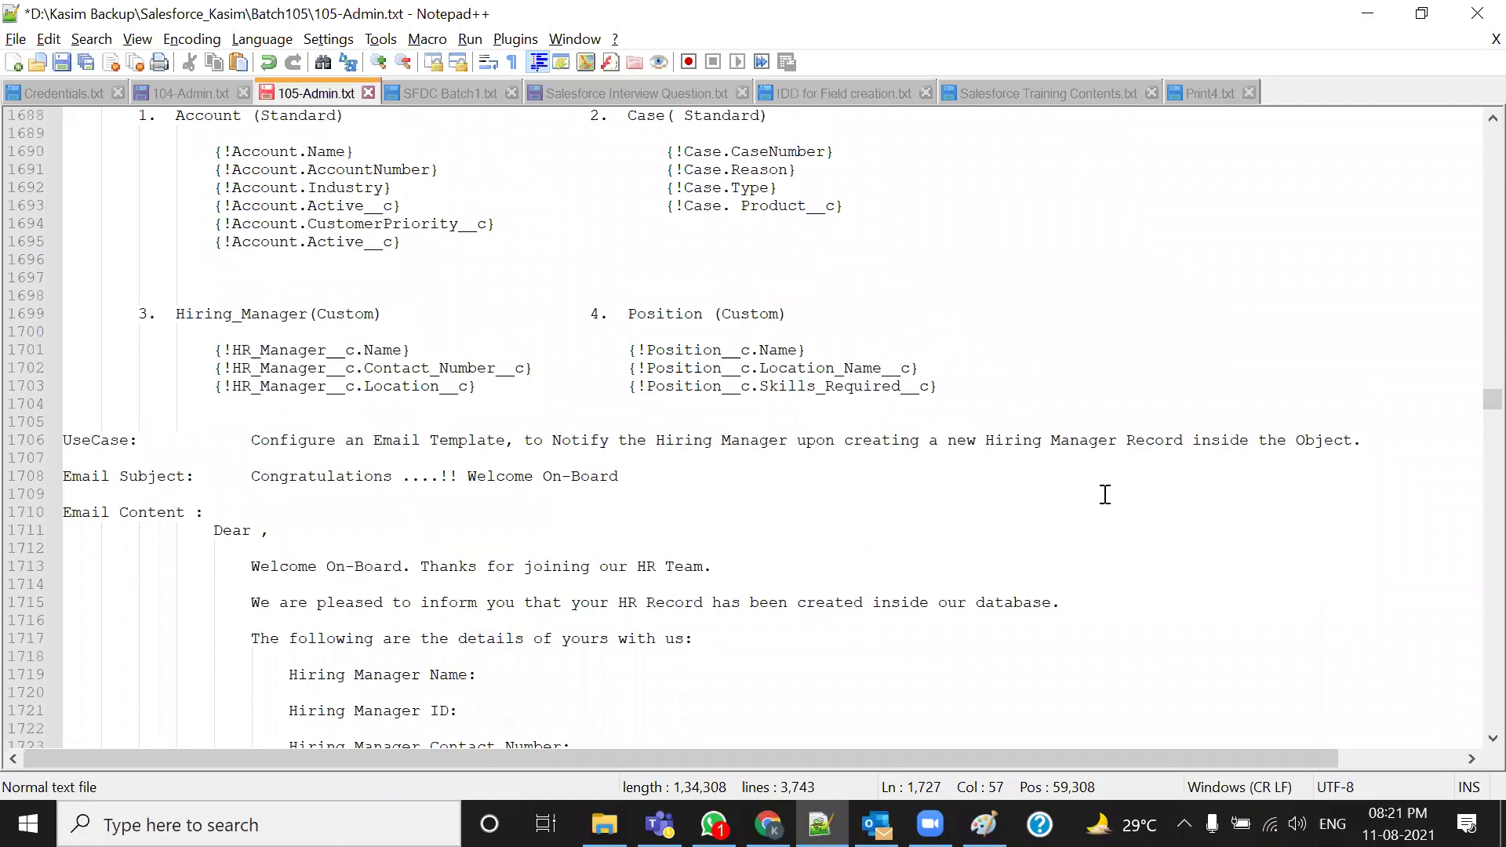
click(401, 478)
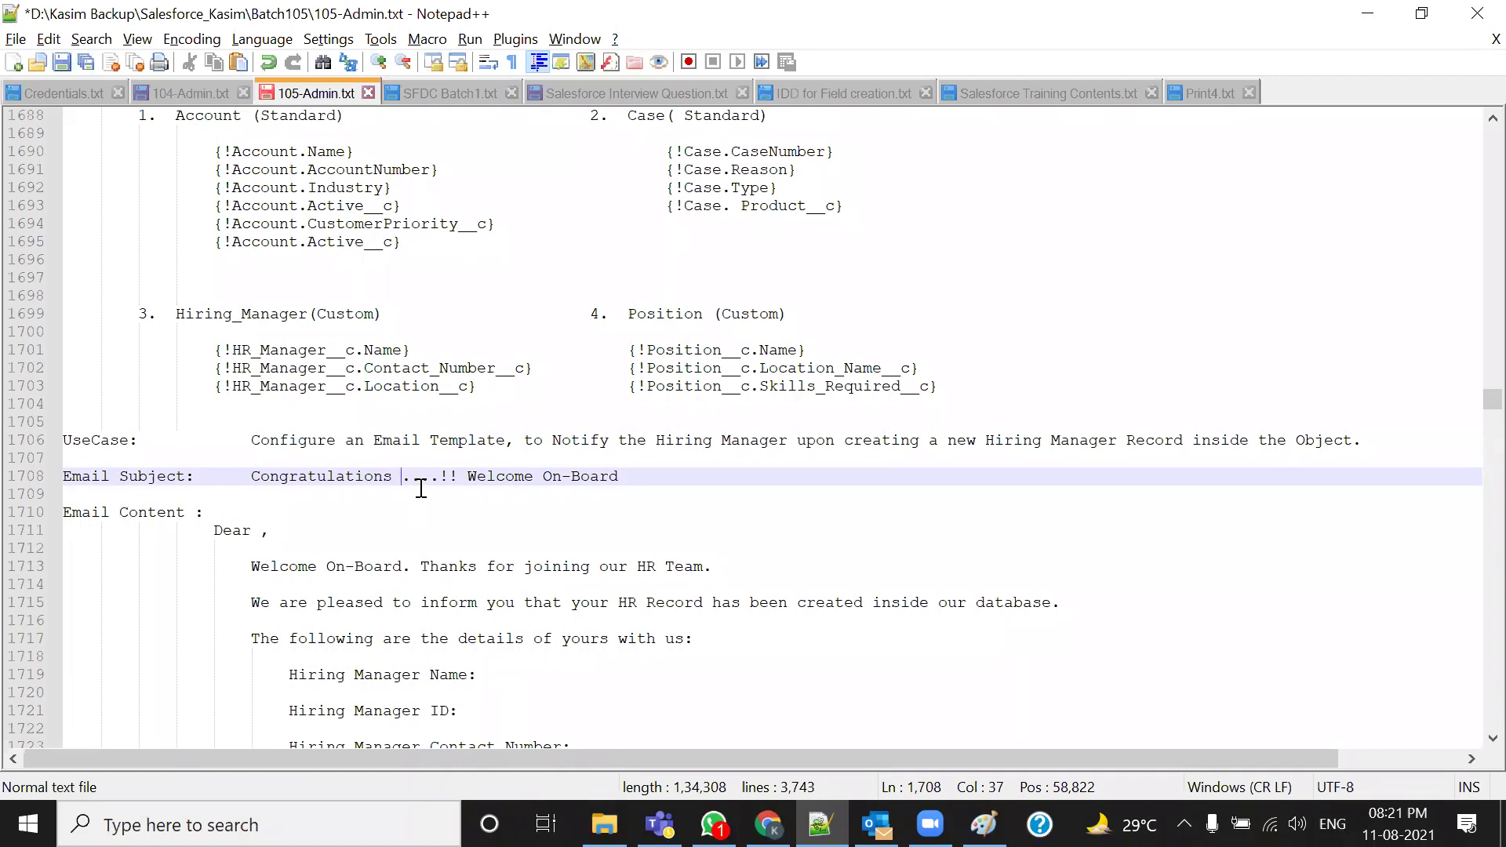
text({})
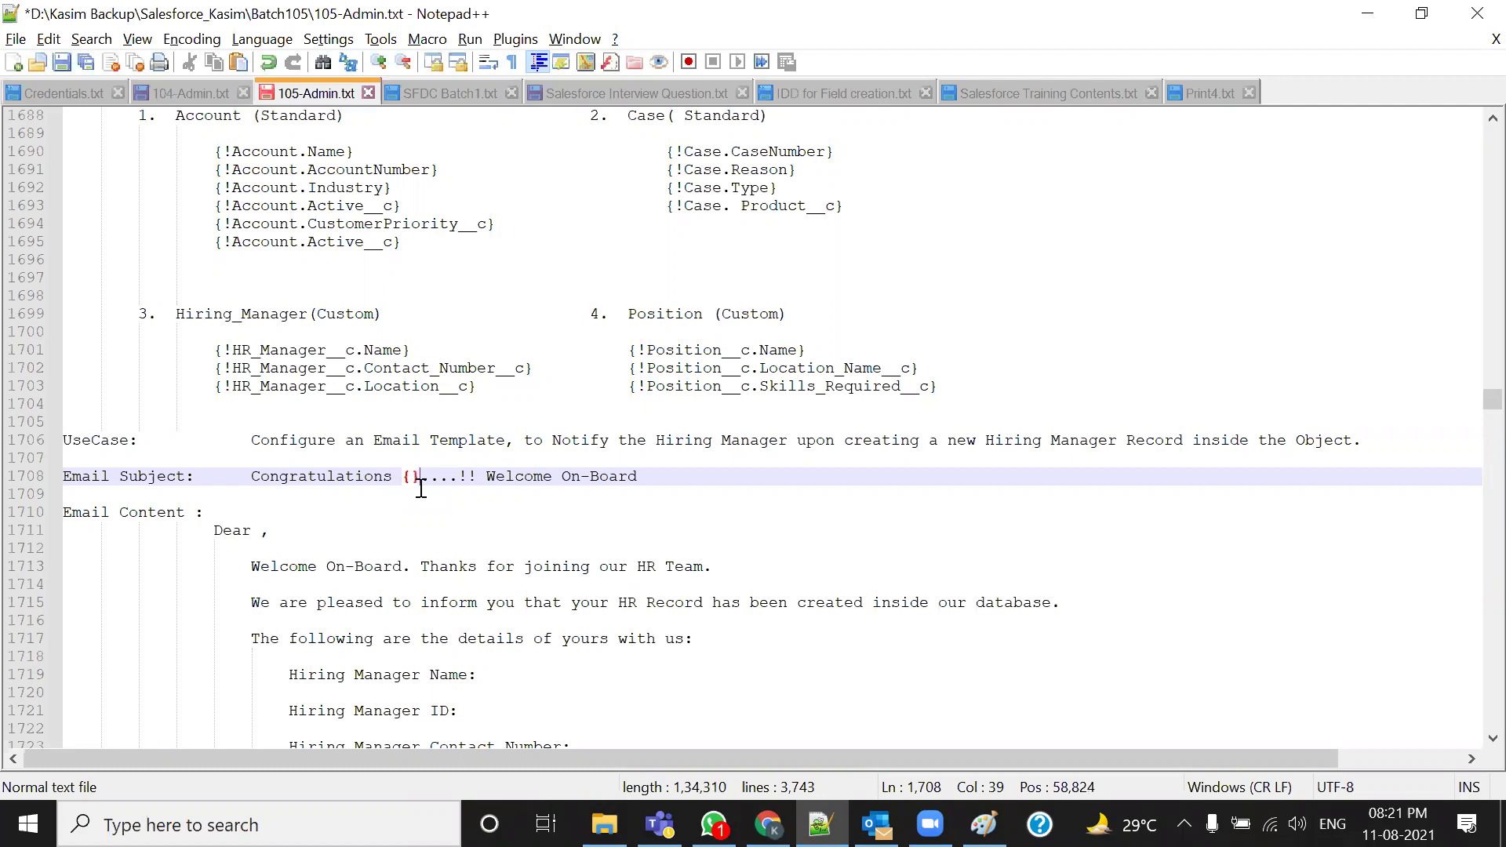
text(!)
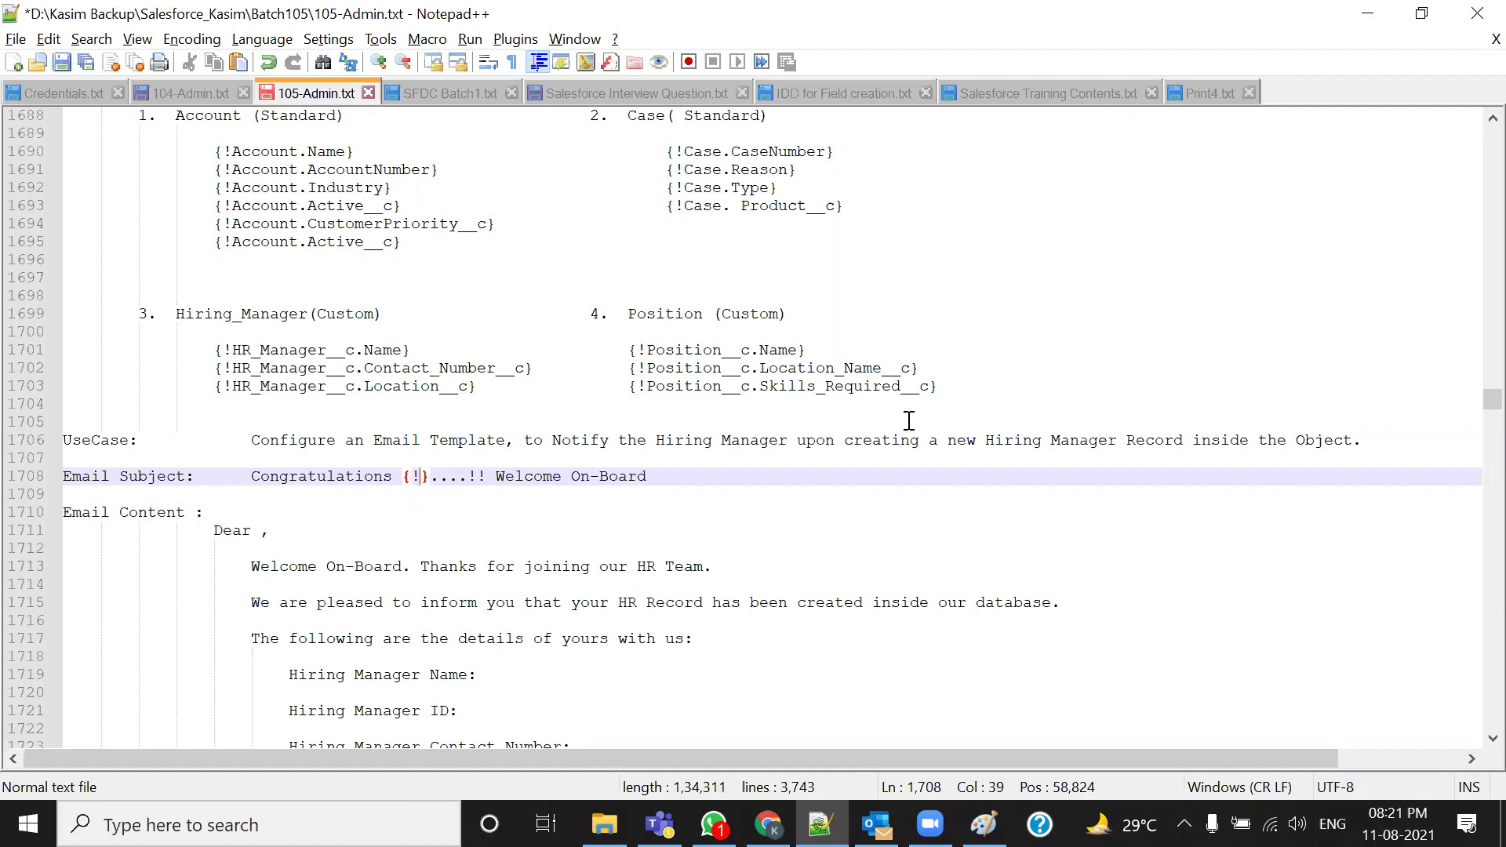
key(alt+Tab)
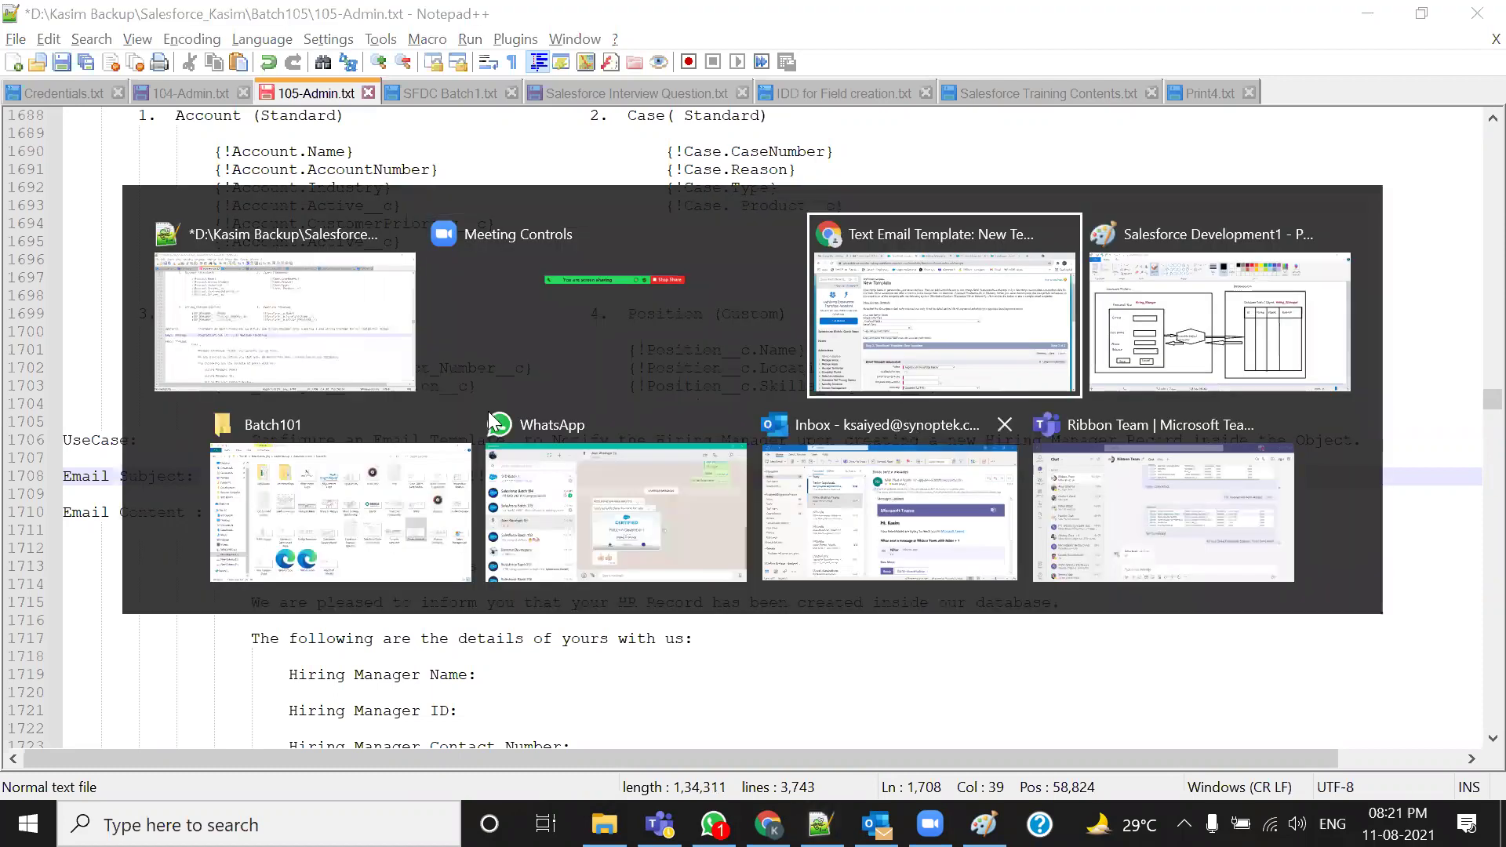
Paste the Hiring_Manager__c API name and a dot inside the subject's braces
scroll(850, 598, up, 2)
click(705, 20)
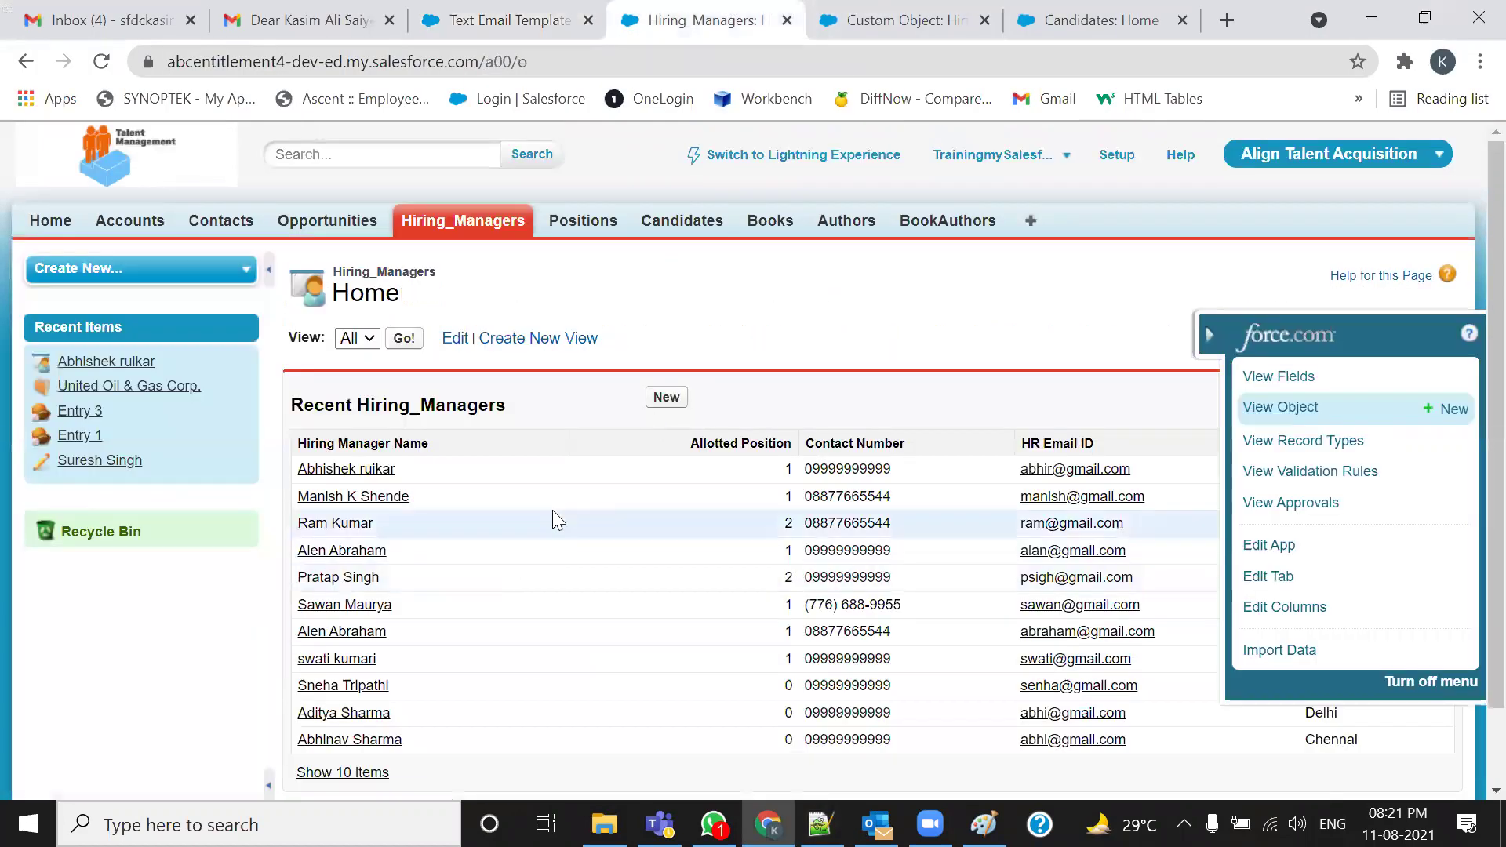
click(894, 20)
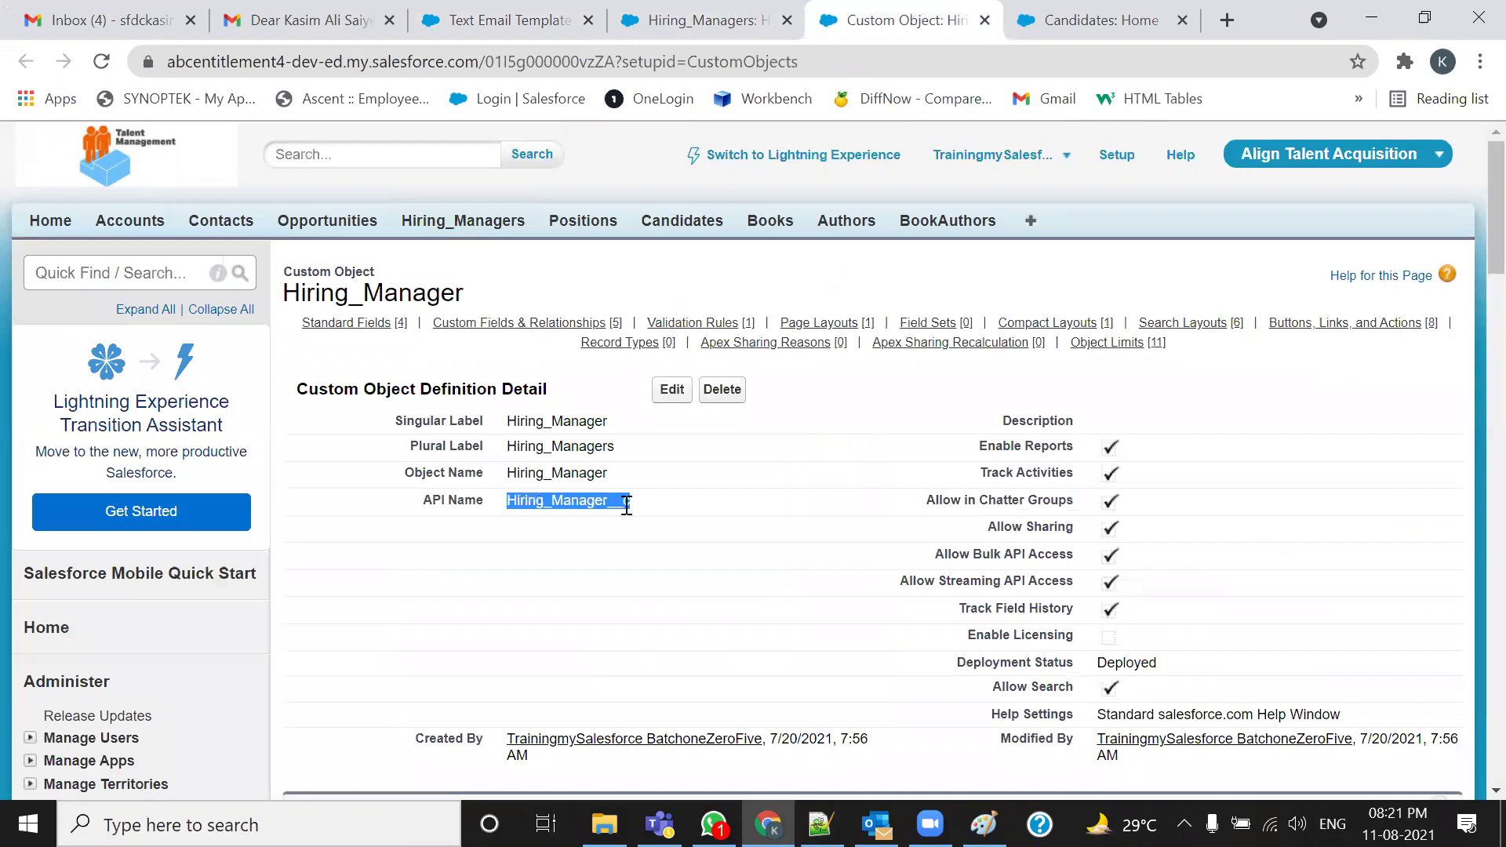
key(alt+Tab)
text(Hiring_Manager__c)
text(.)
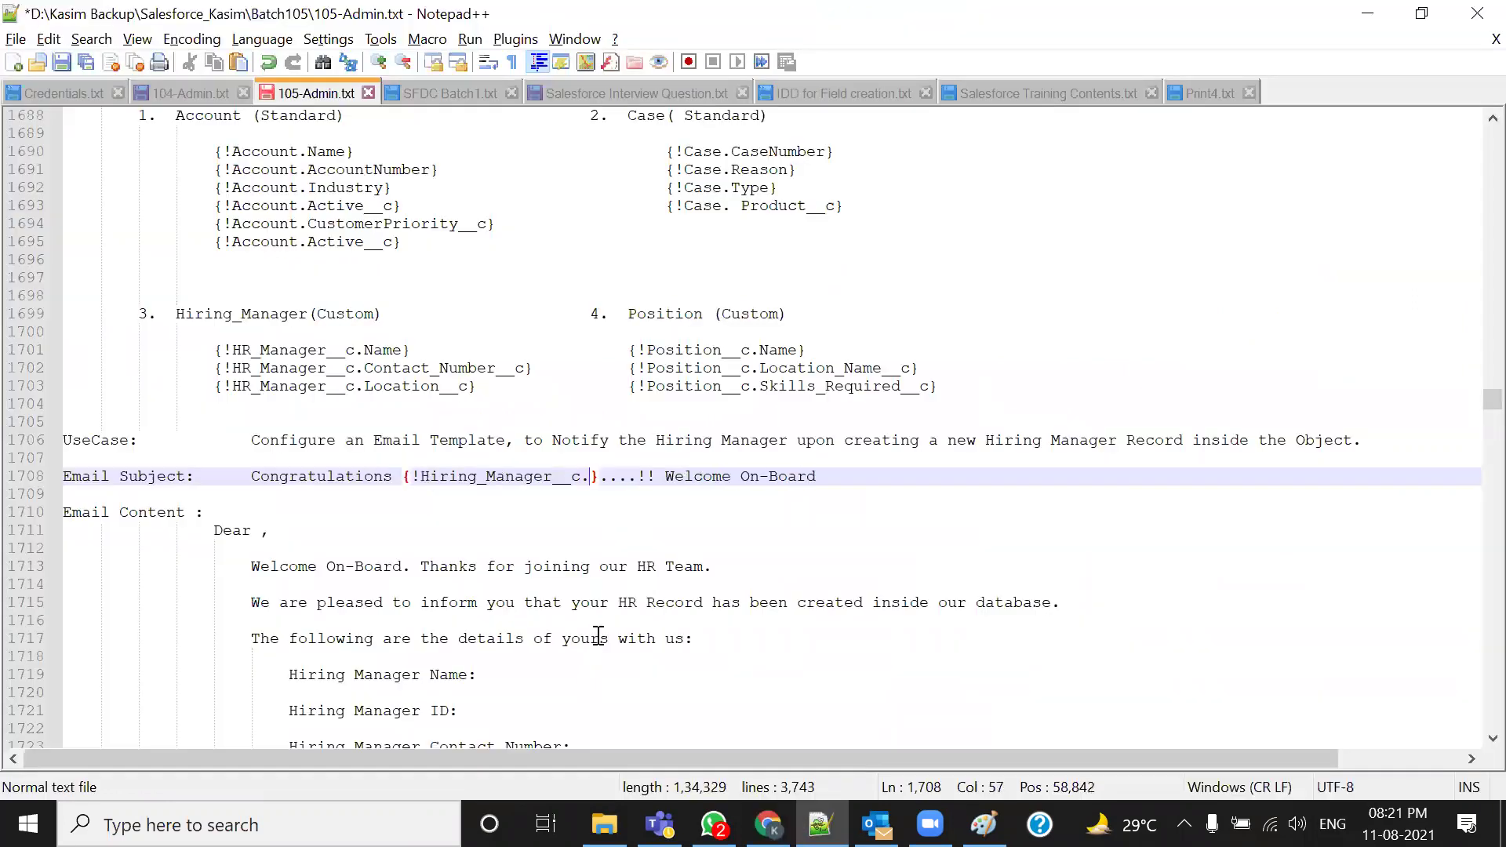
Copy the Name field and append it to form Hiring_Manager__c.Name in the subject
key(alt+Tab)
scroll(615, 616, down, 5)
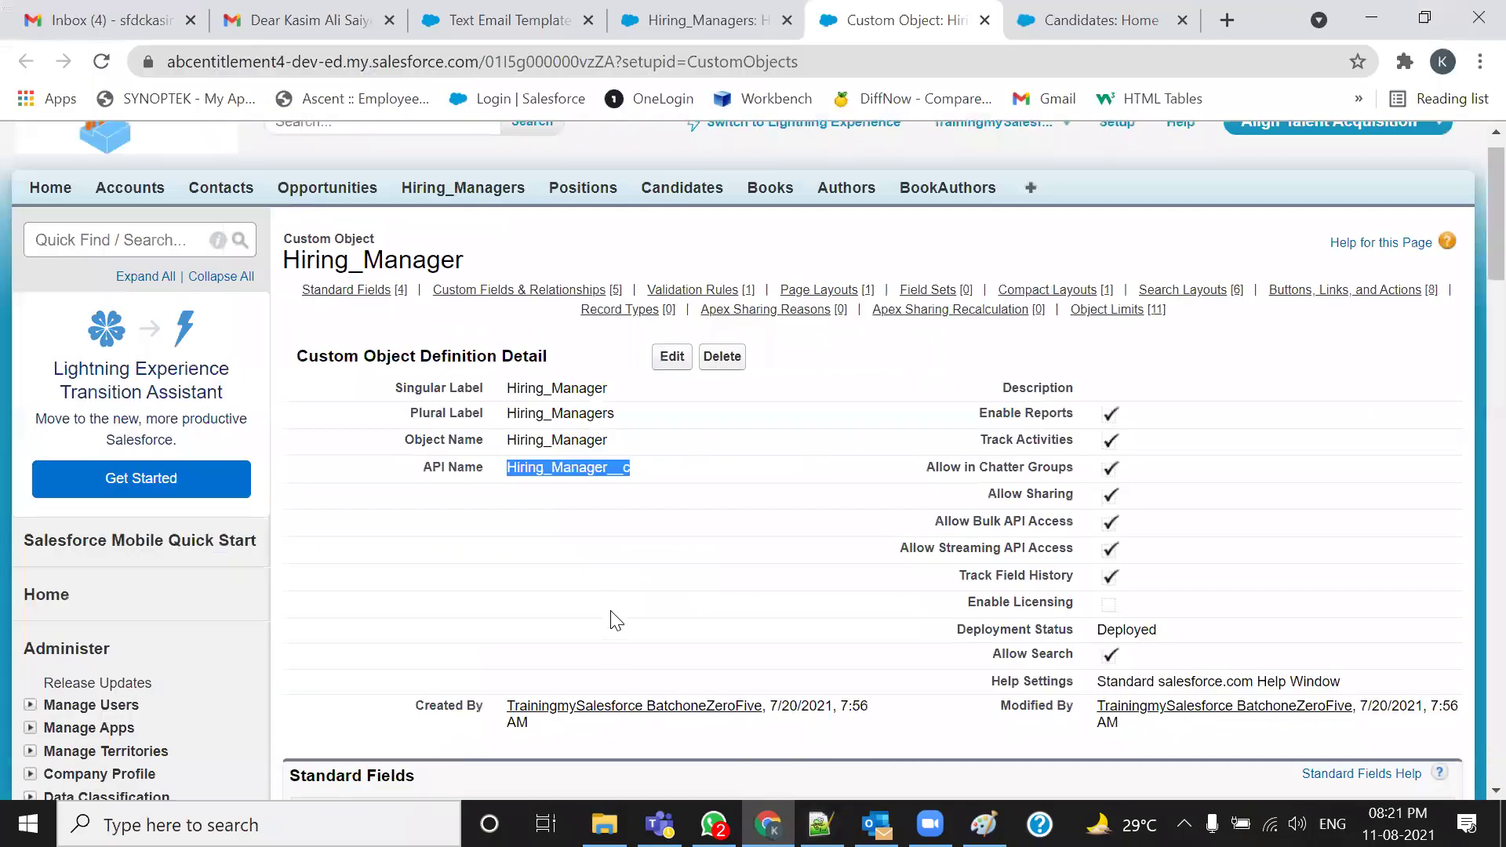
double_click(595, 548)
key(ctrl+c)
key(alt+Tab)
key(ctrl+v)
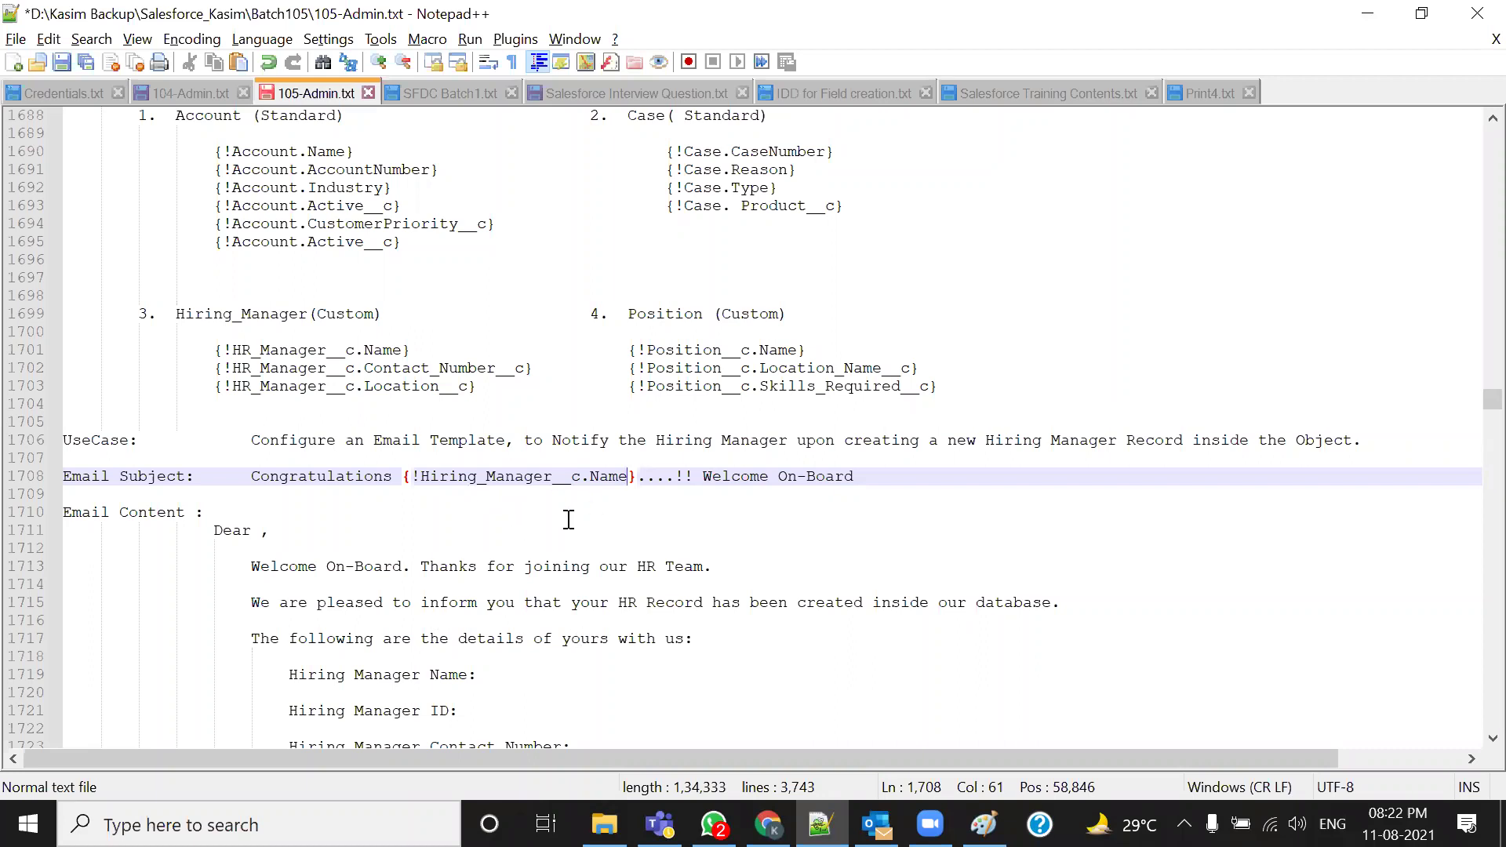
Delete the hand-built Hiring_Manager__c.Name merge field from the subject line
drag(641, 477, 403, 474)
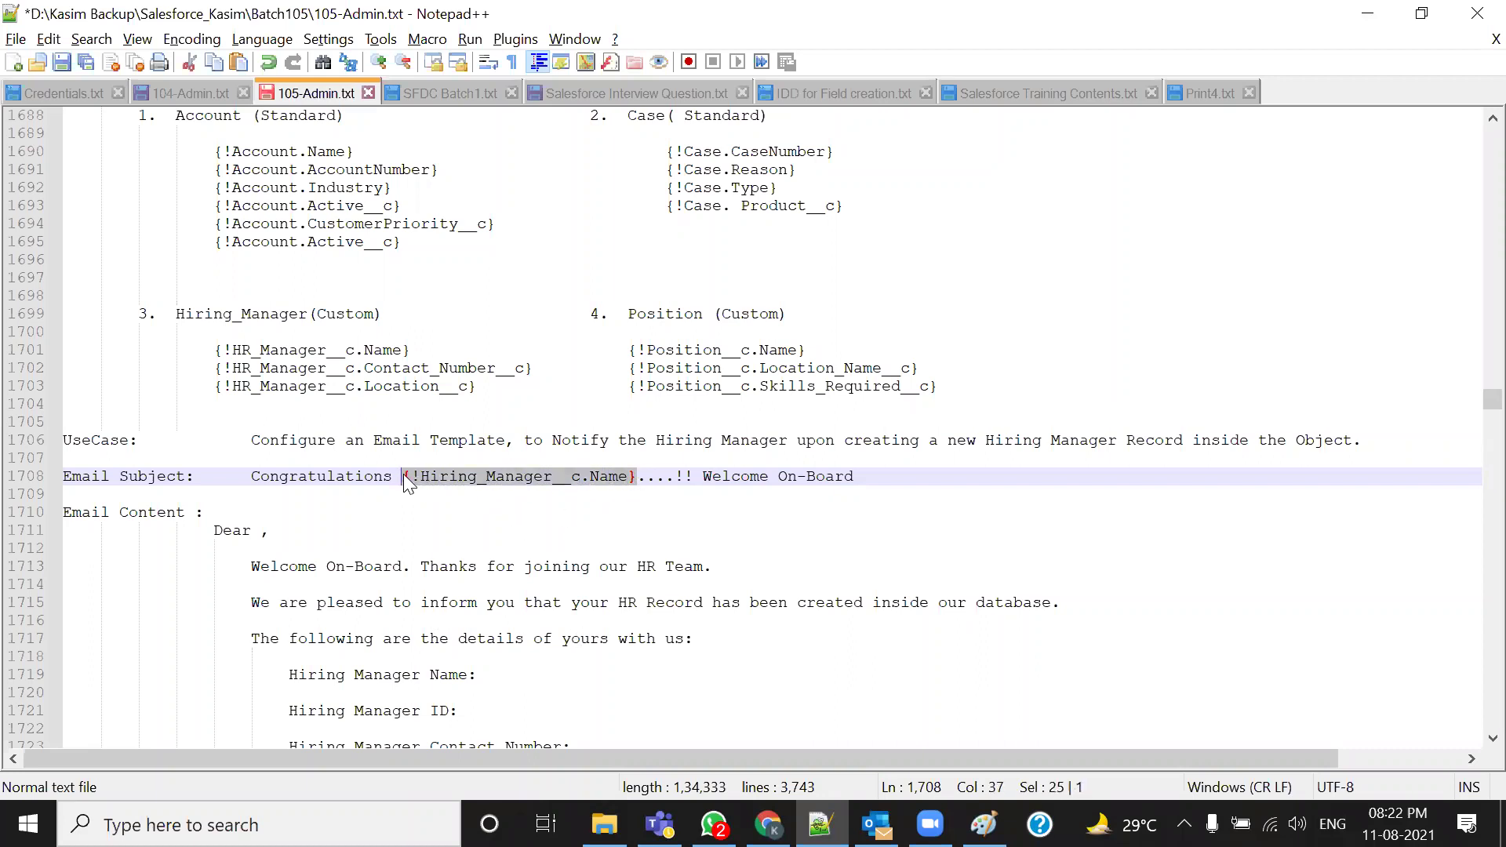
key(Delete)
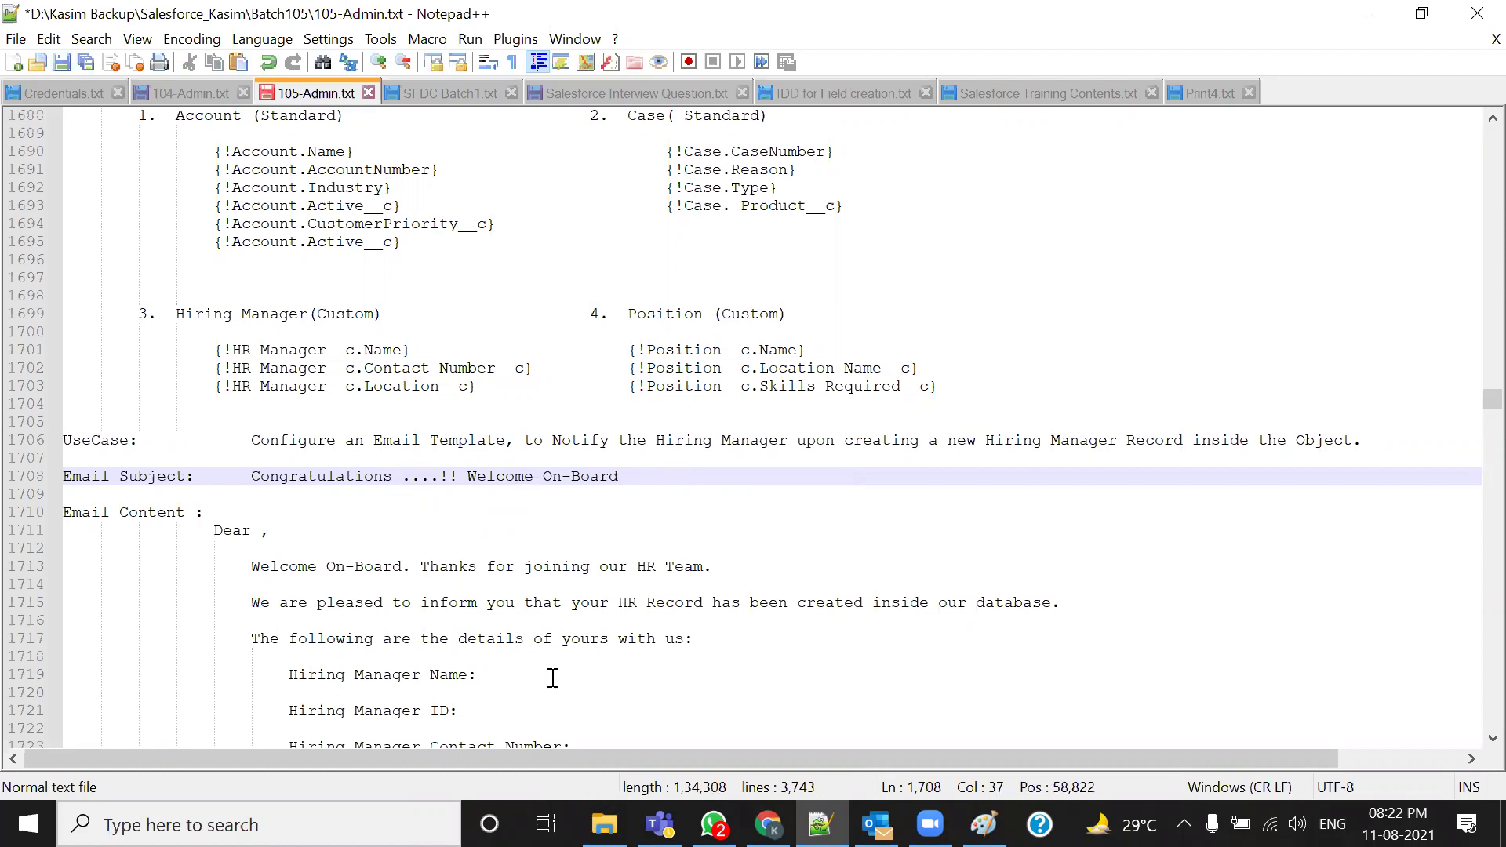
key(alt+Tab)
Set the New Template merge field type to Hiring_Manager Fields
click(502, 20)
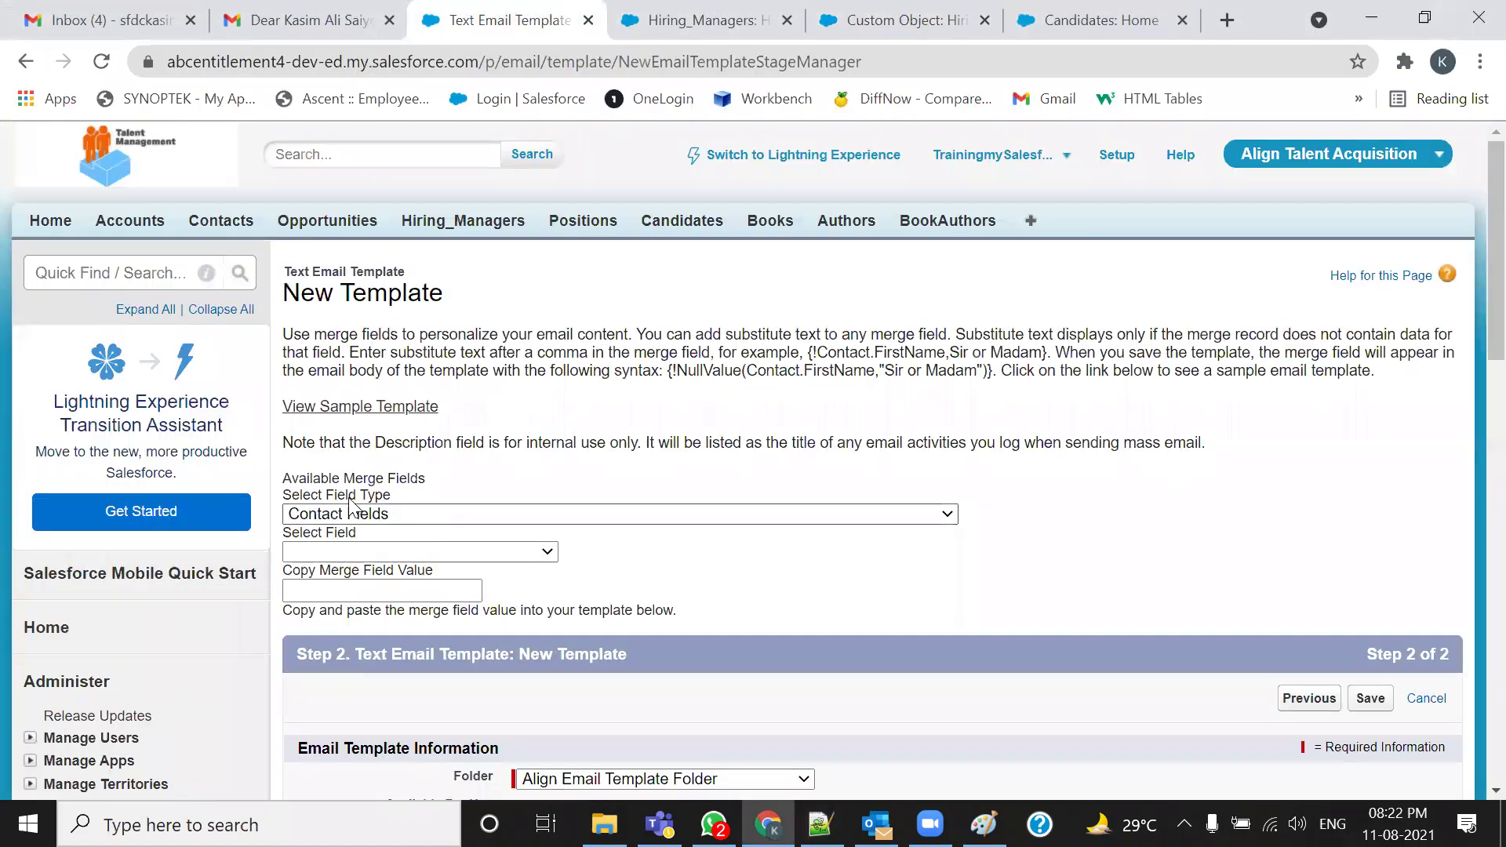
click(754, 523)
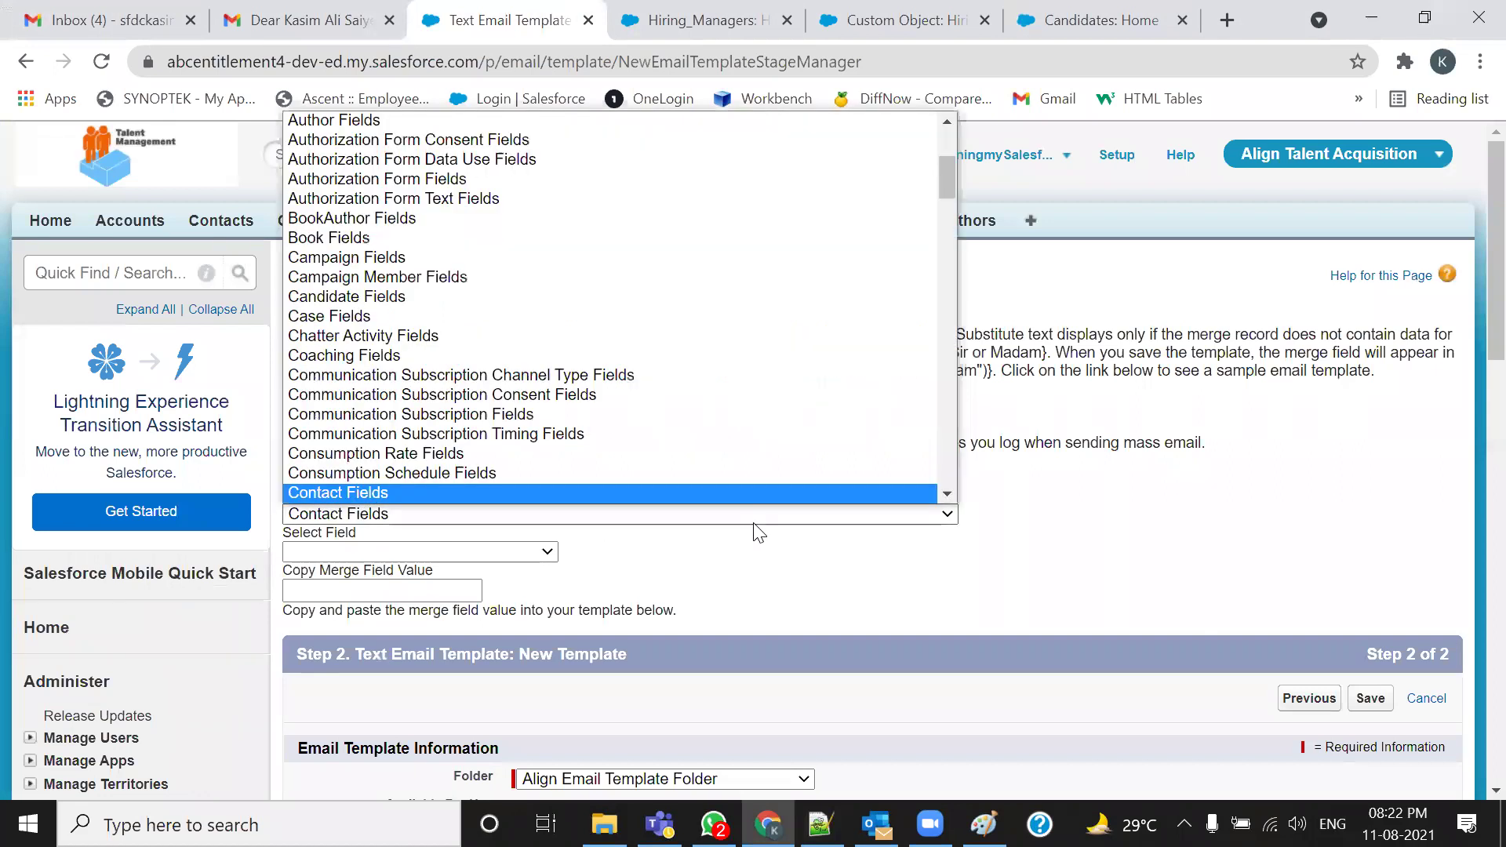
key(h)
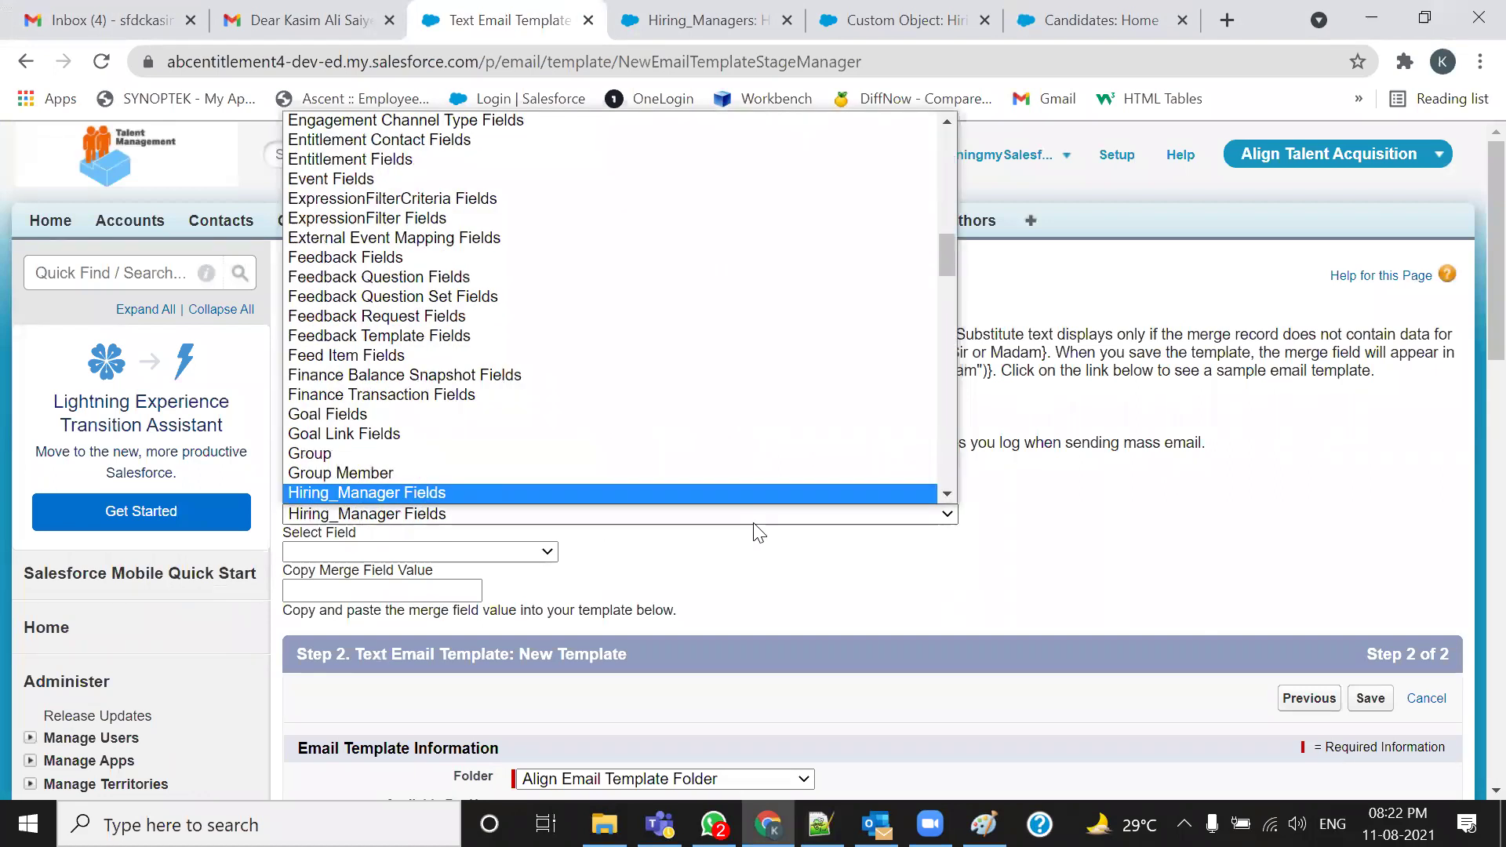
key(Return)
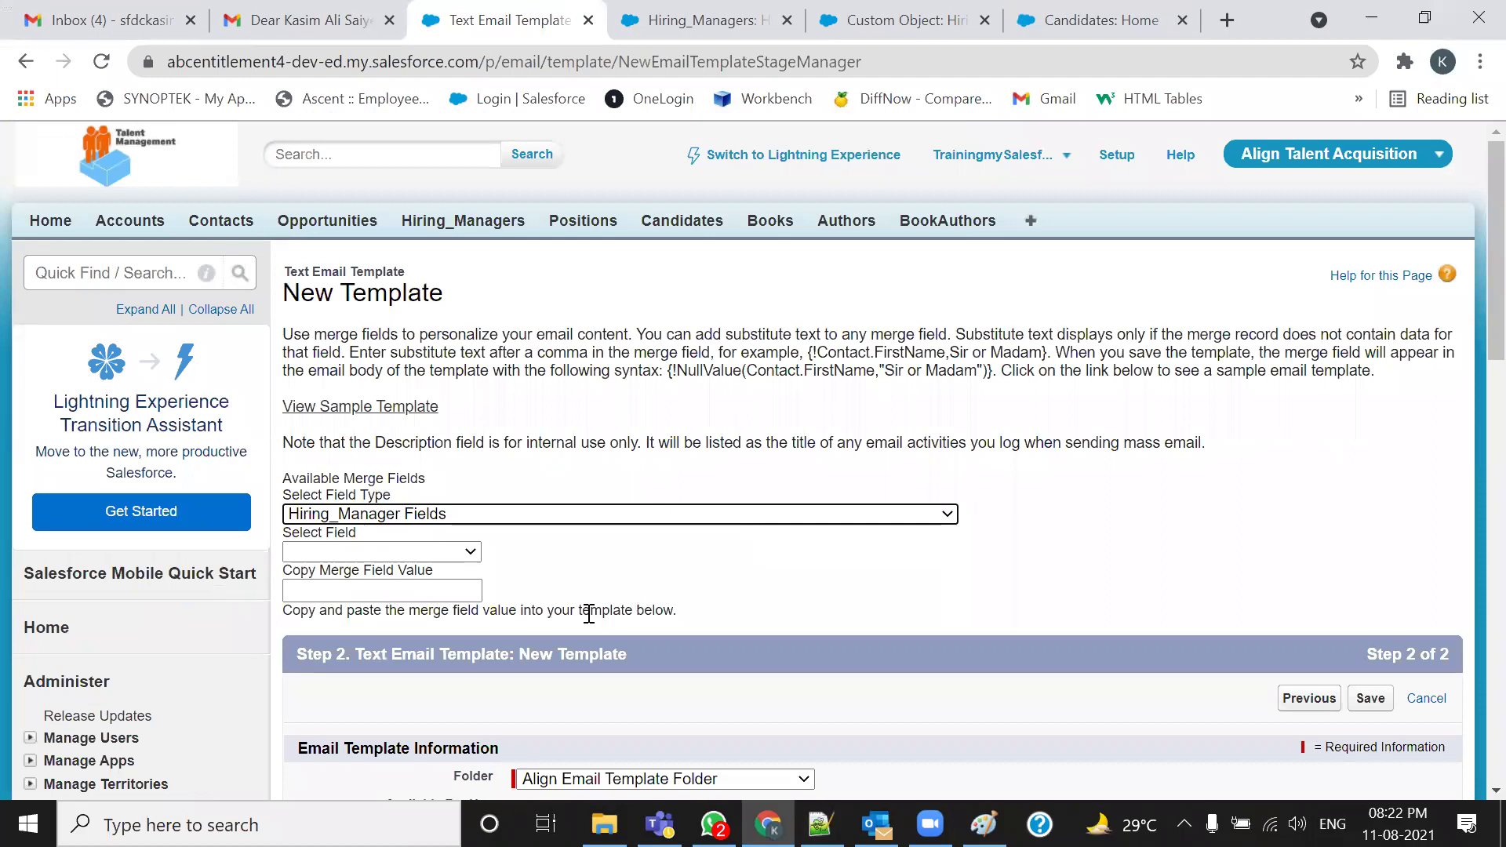
Choose Hiring Manager Name and copy the {!Hiring_Manager__c.Name} merge value
click(468, 553)
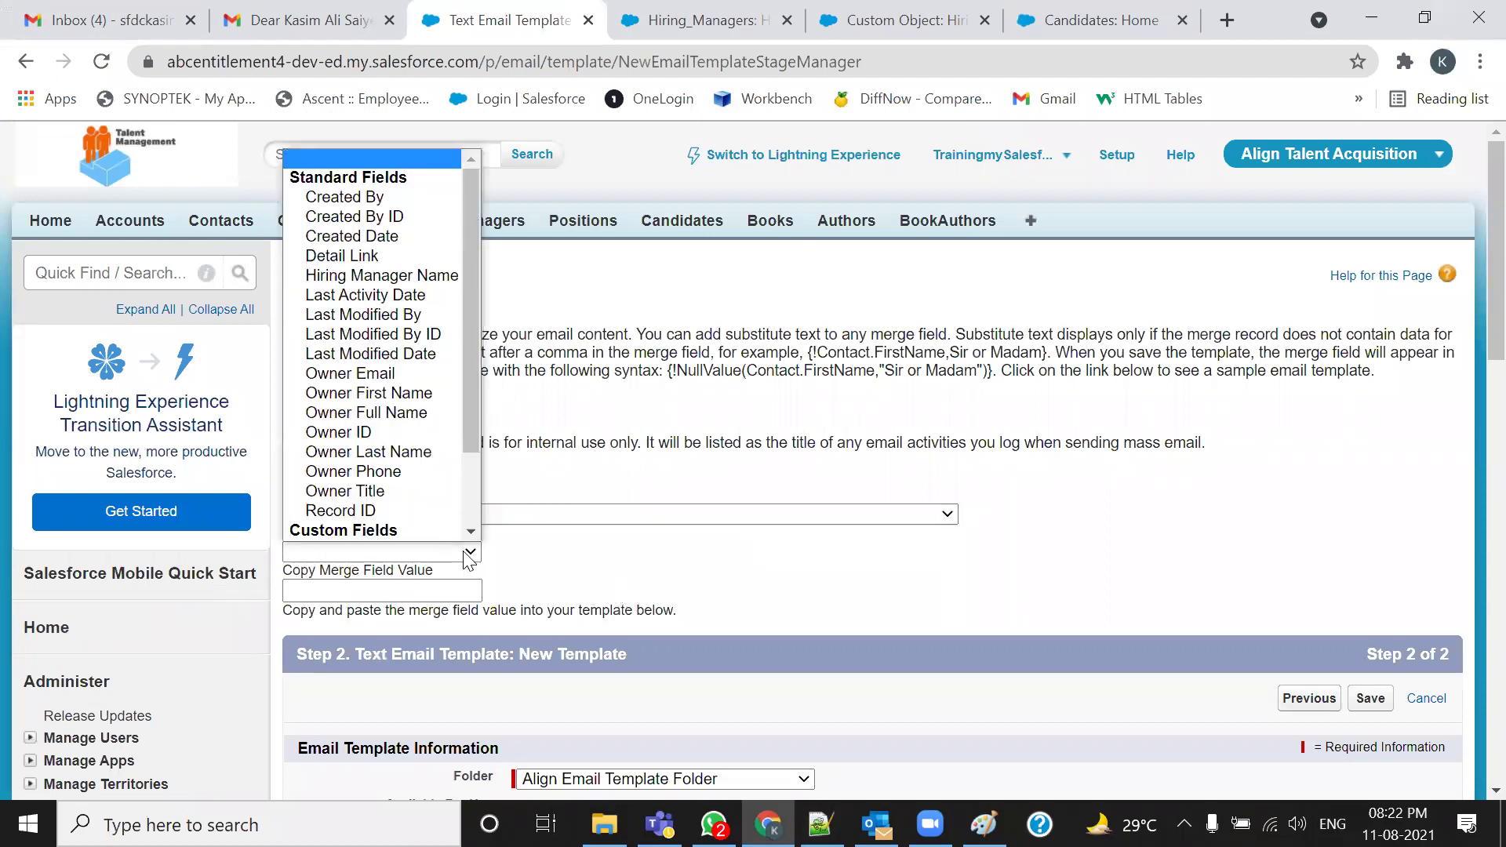
scroll(435, 443, down, 2)
scroll(437, 444, down, 1)
scroll(434, 437, up, 3)
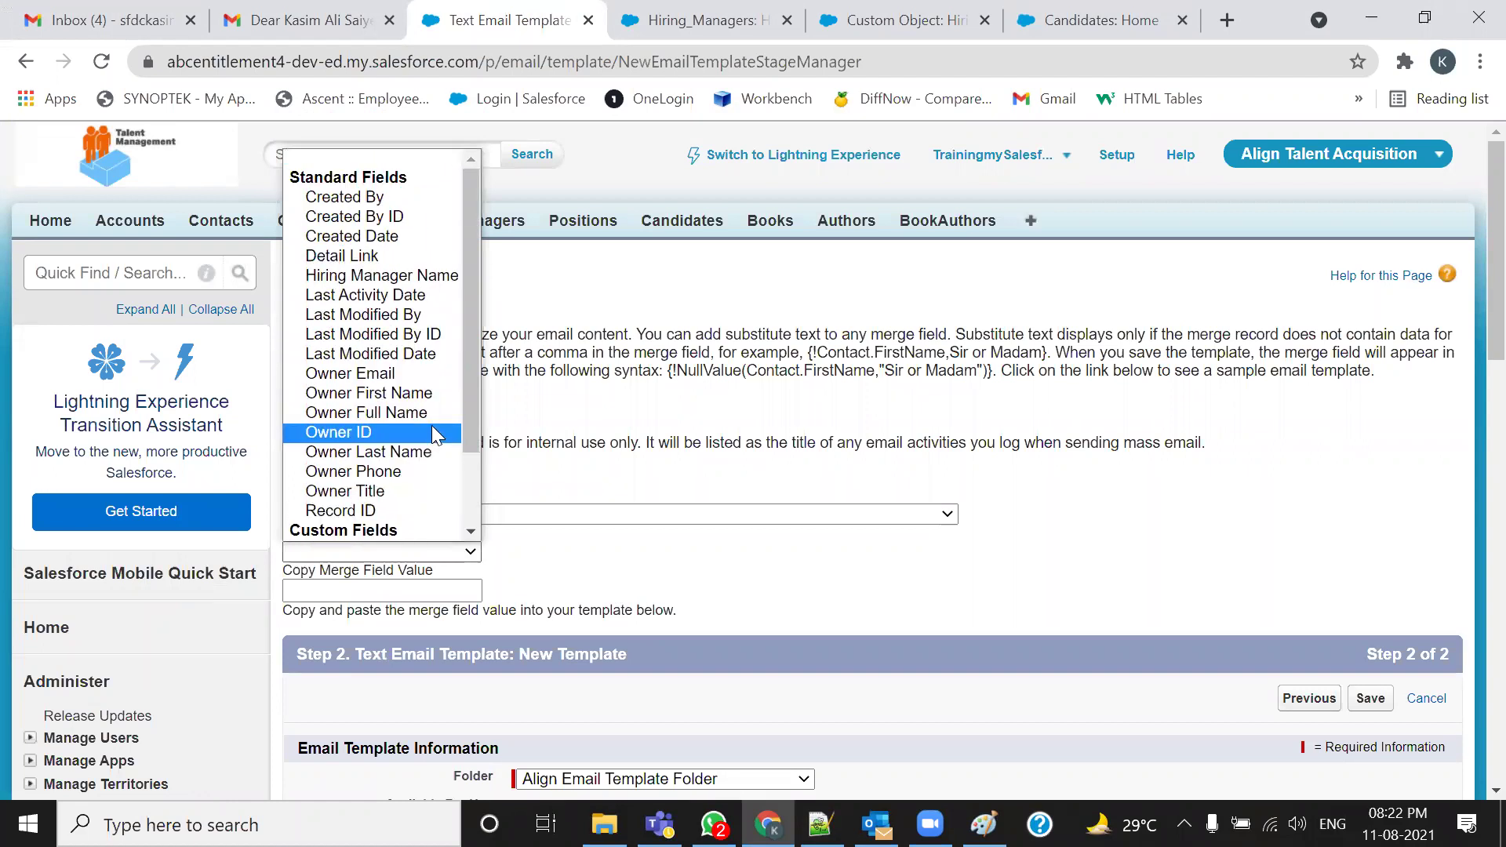
scroll(414, 454, down, 2)
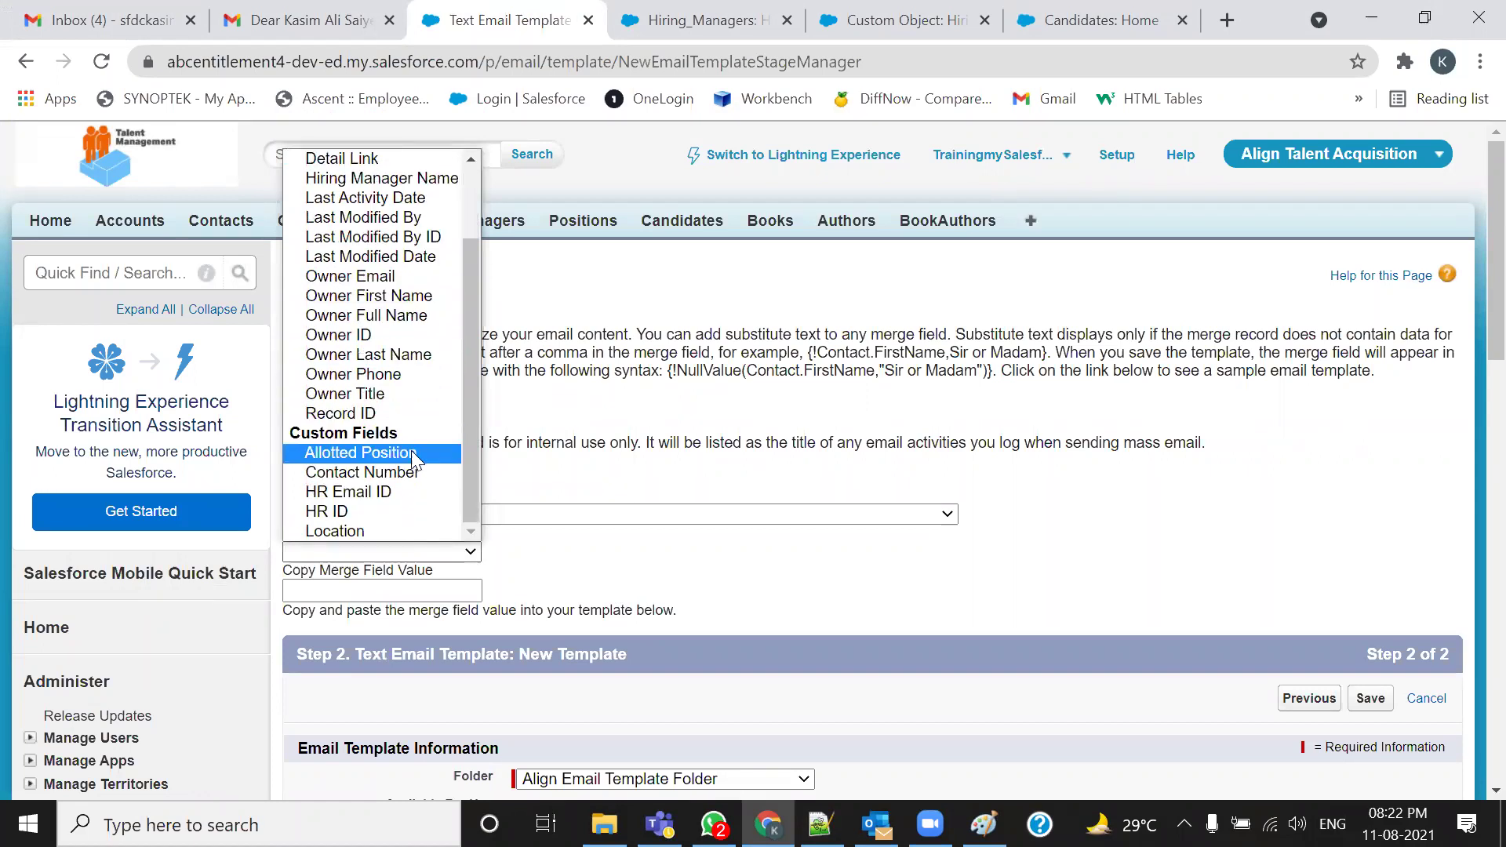
scroll(384, 392, up, 2)
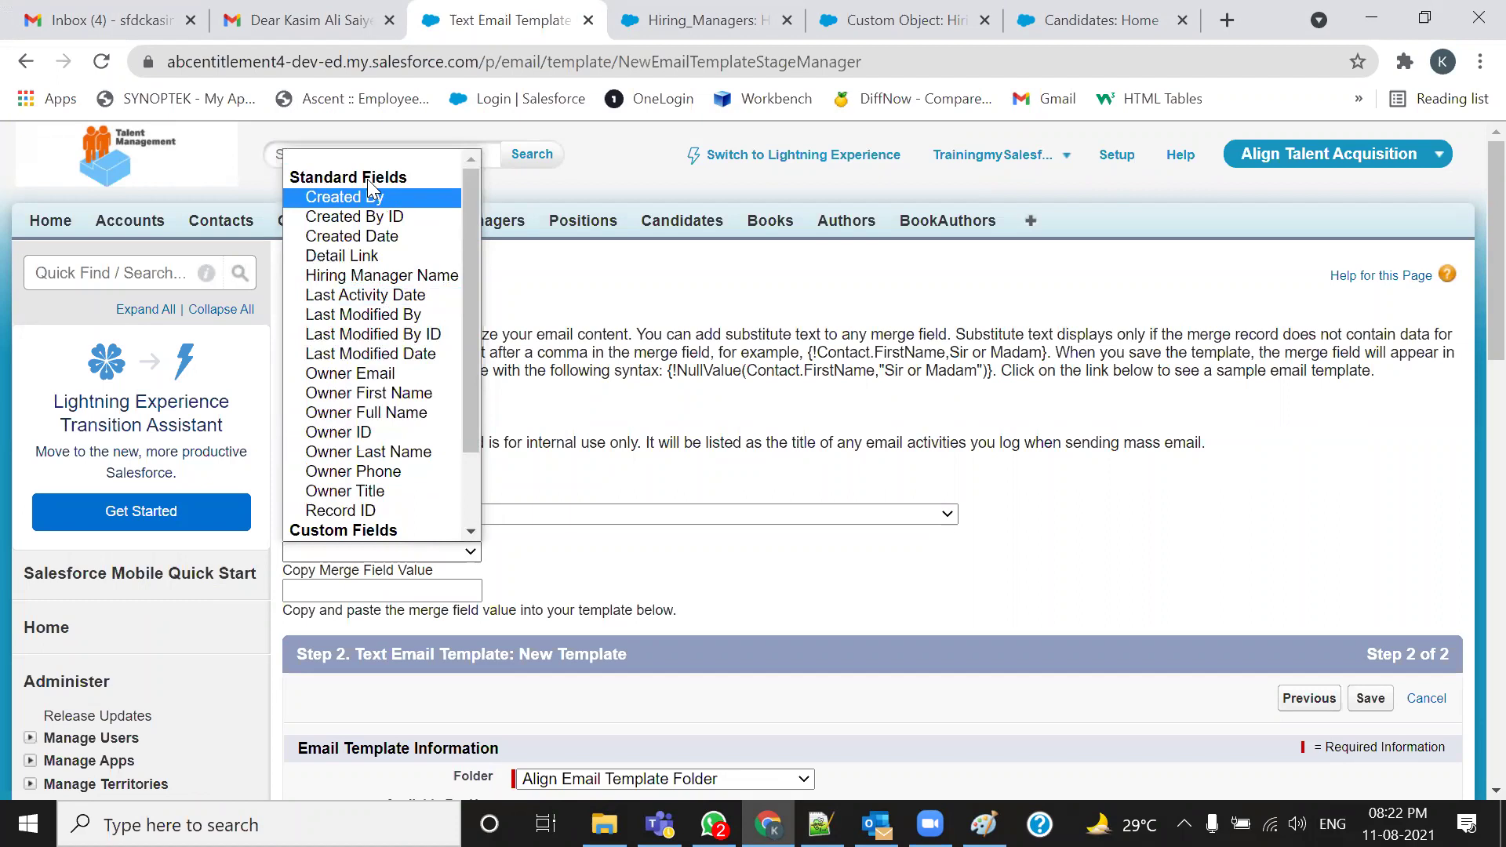
click(367, 275)
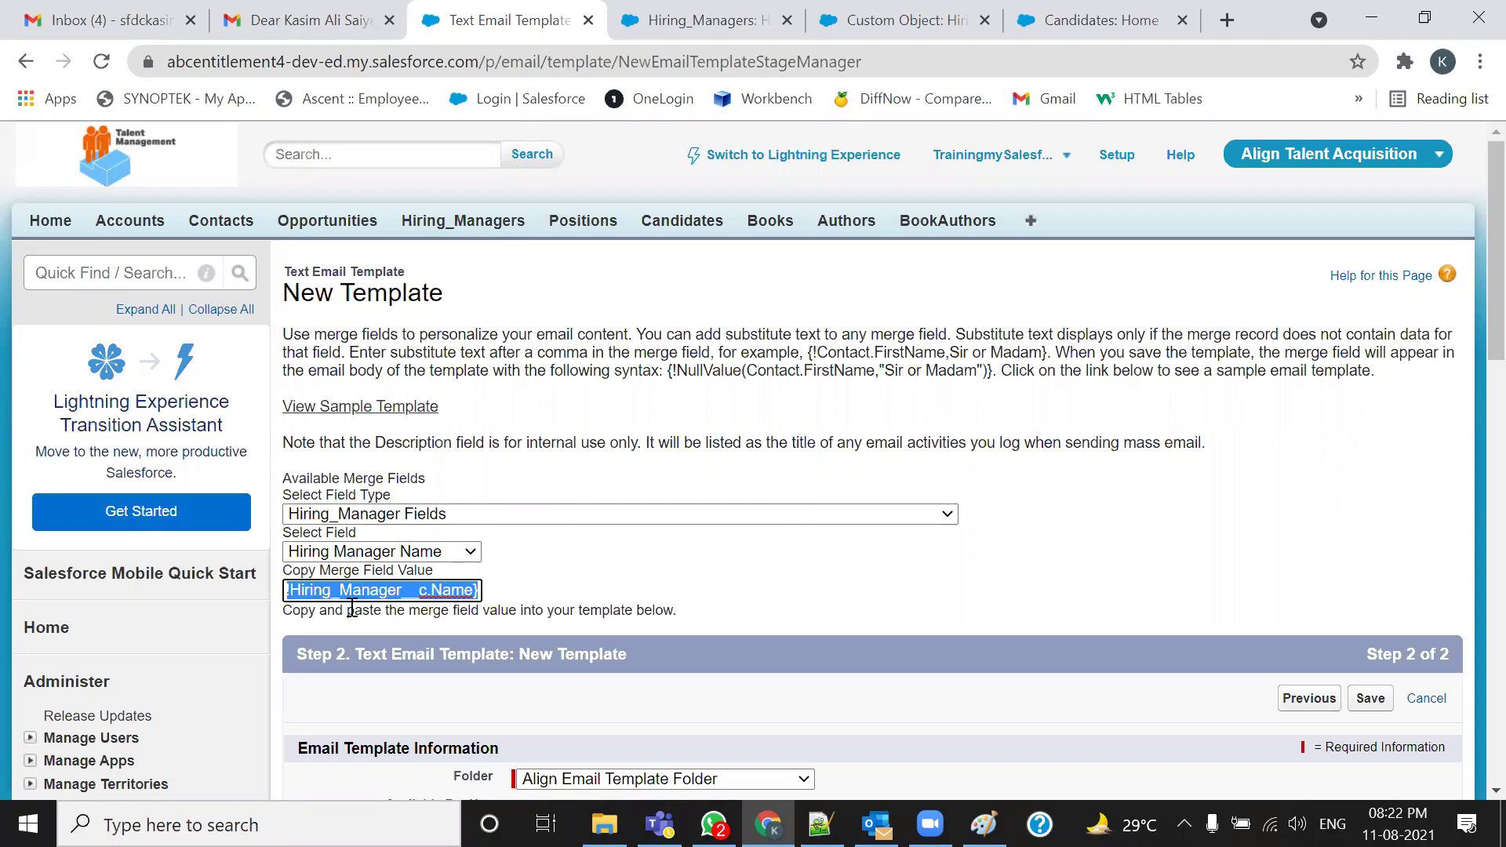
right_click(441, 594)
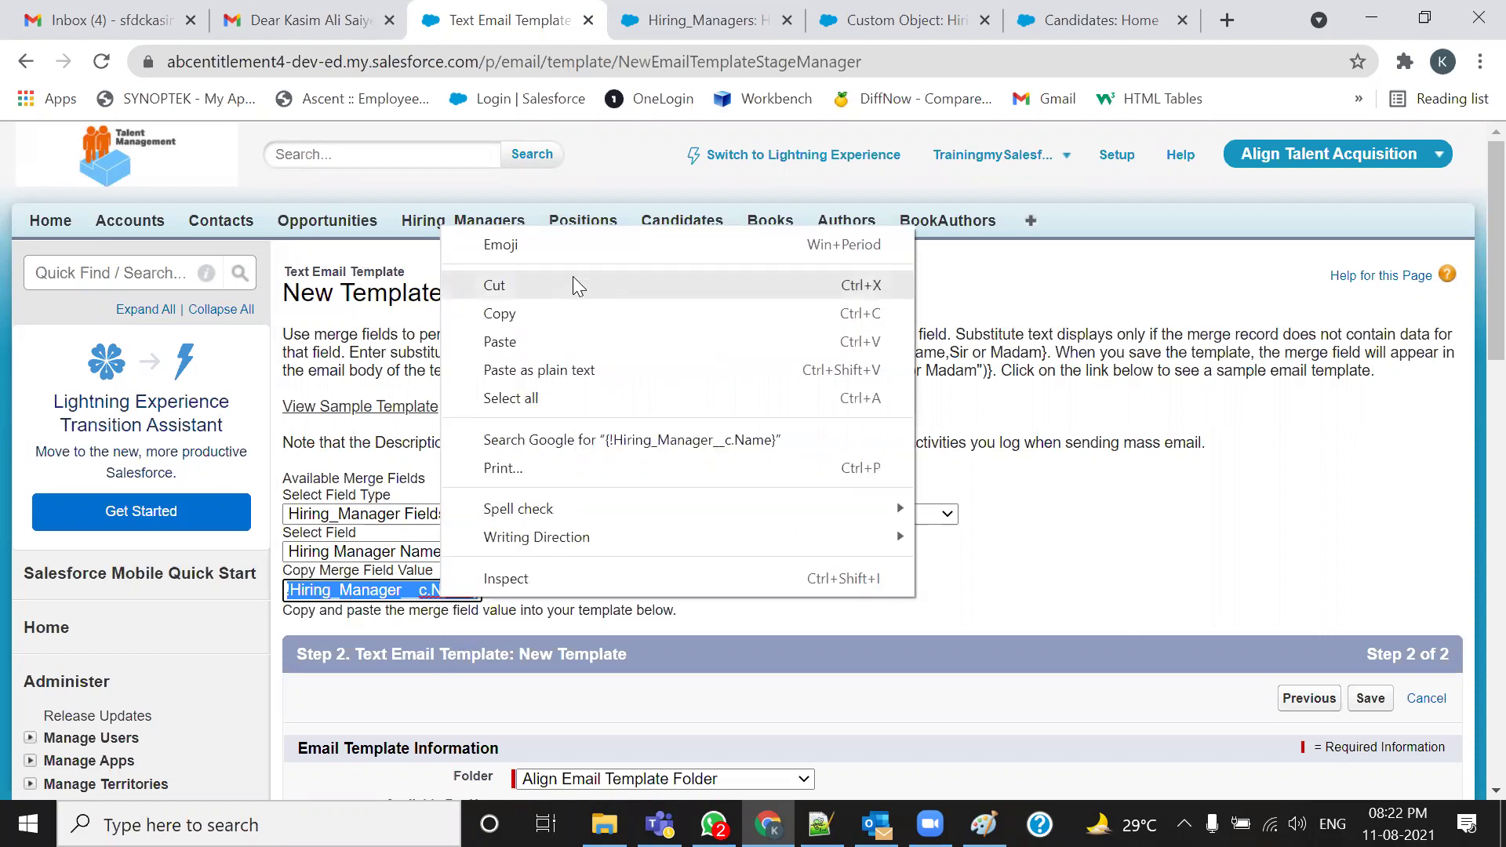
click(570, 312)
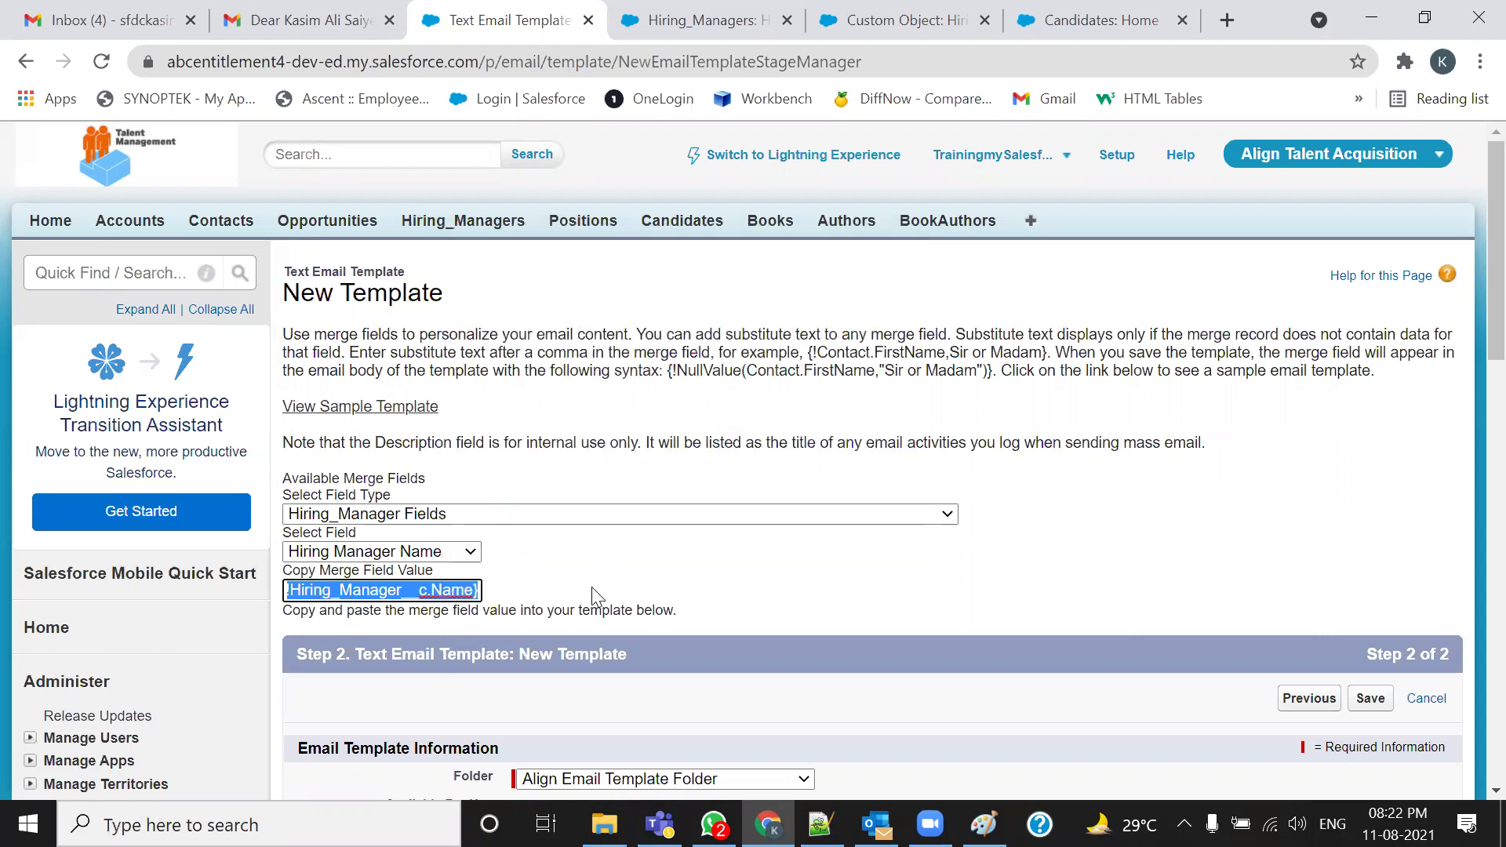
Paste {!Hiring_Manager__c.Name} after Congratulations in the subject and into the Dear greeting
click(820, 823)
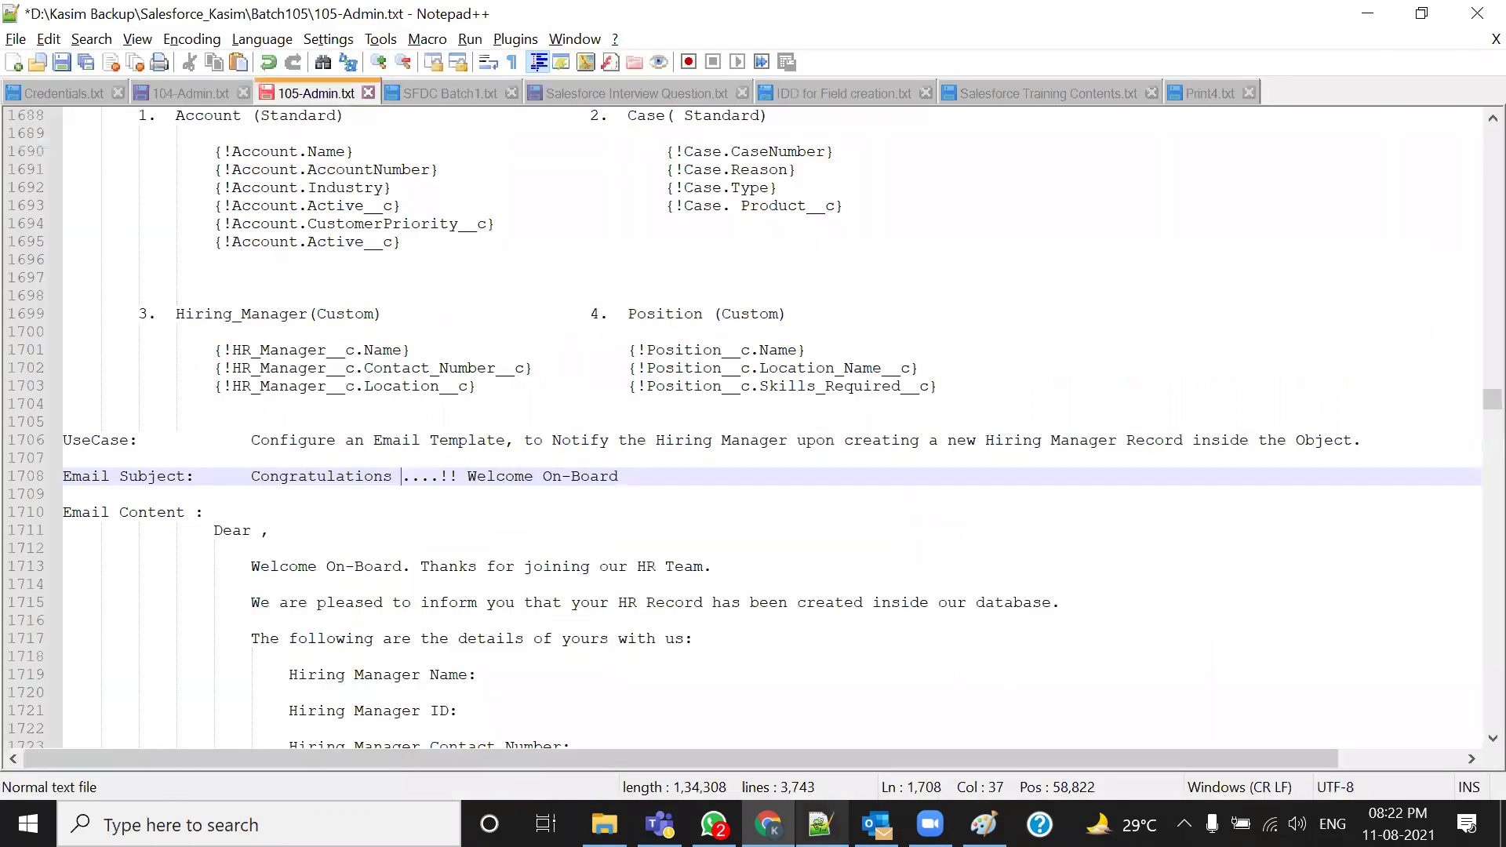
key(ctrl+v)
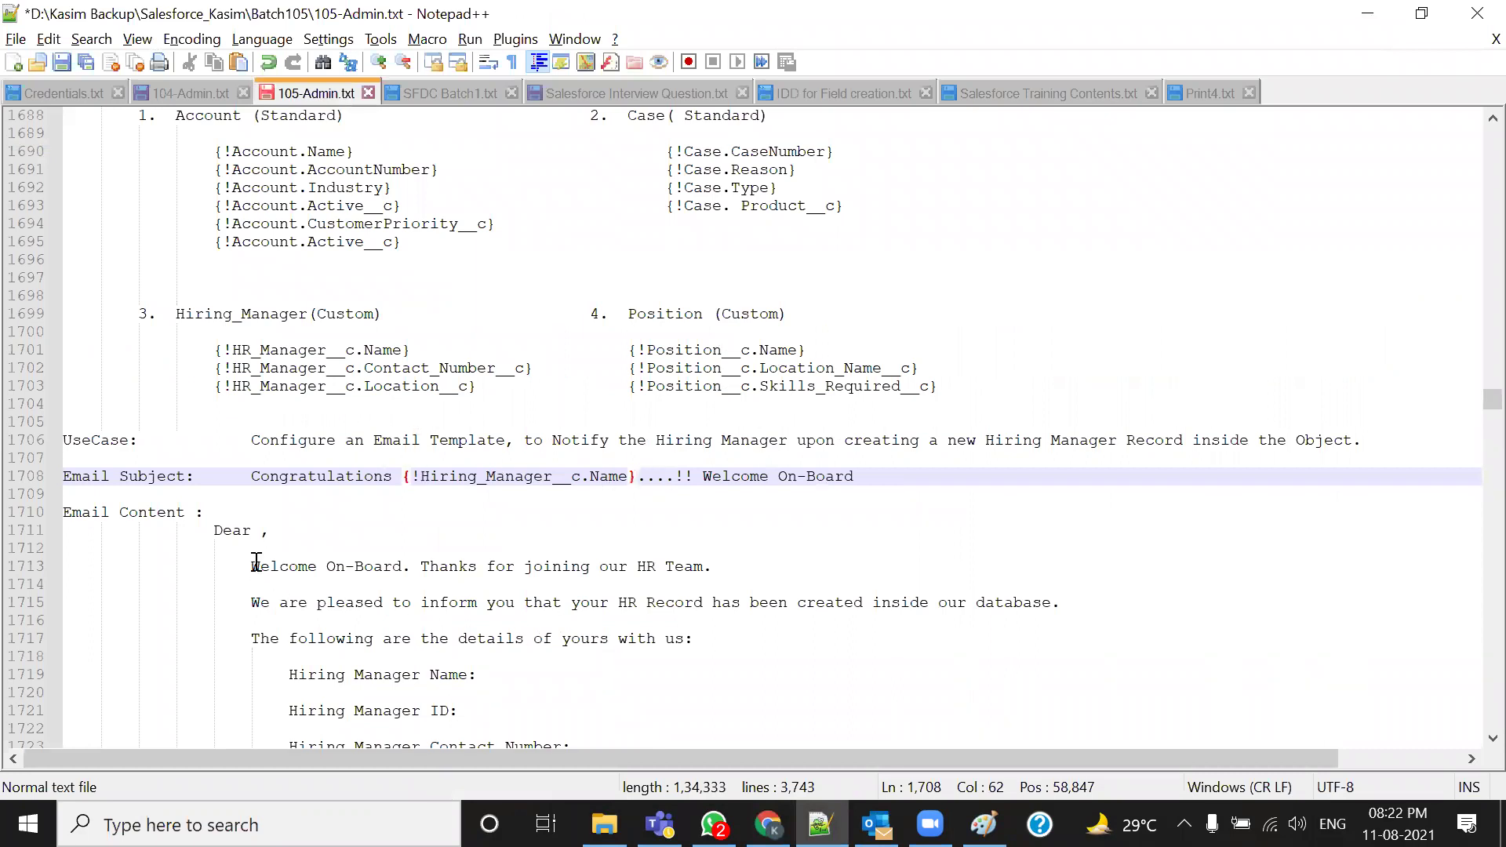
click(262, 530)
key(ctrl+v)
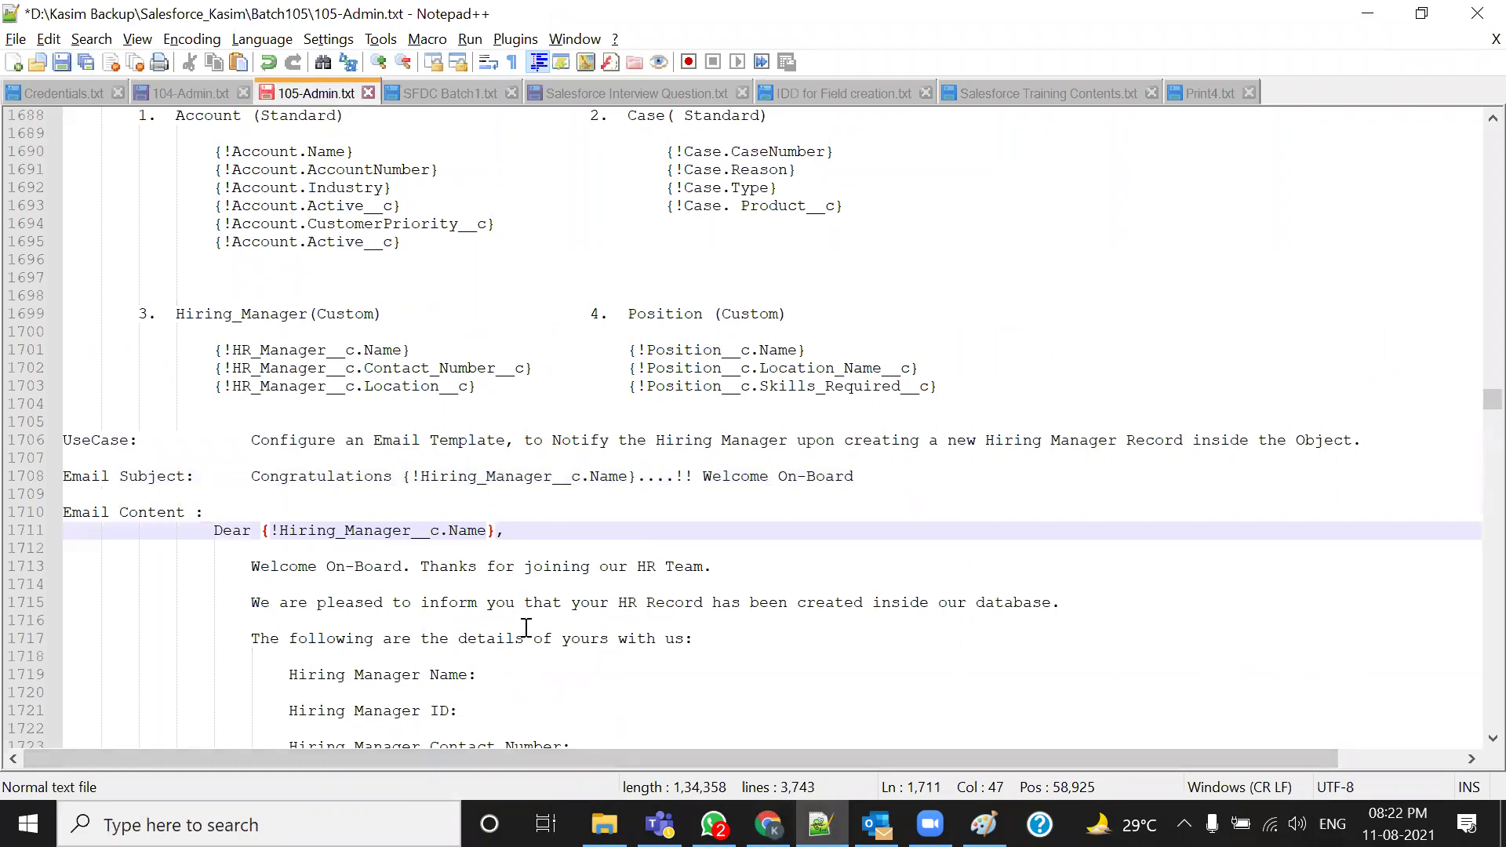
Paste the merge field after 'Hiring Manager Name:' and add spacing after 'Hiring Manager ID:'
scroll(765, 578, down, 2)
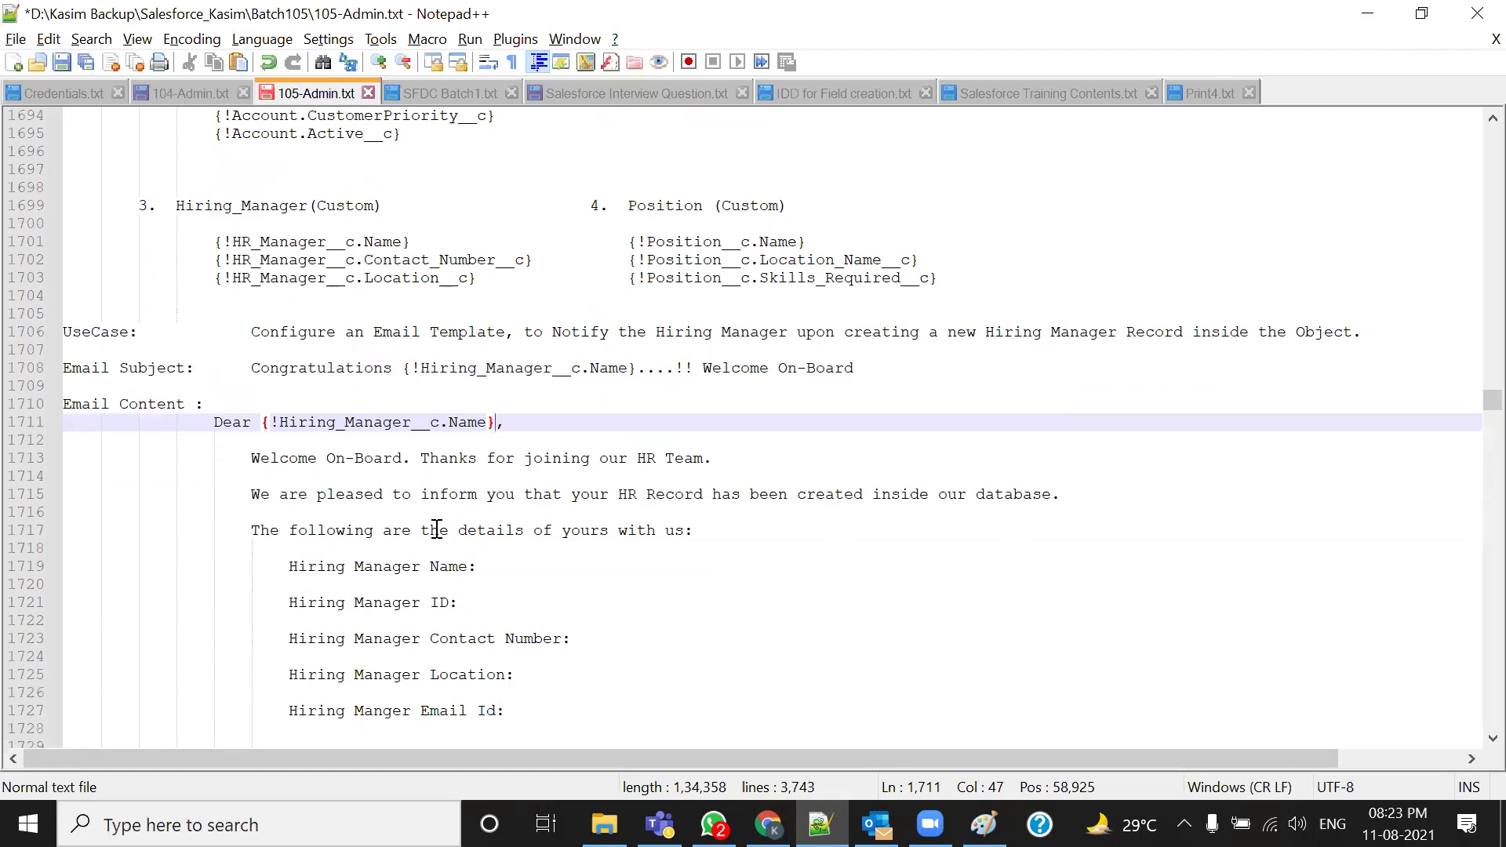
click(540, 574)
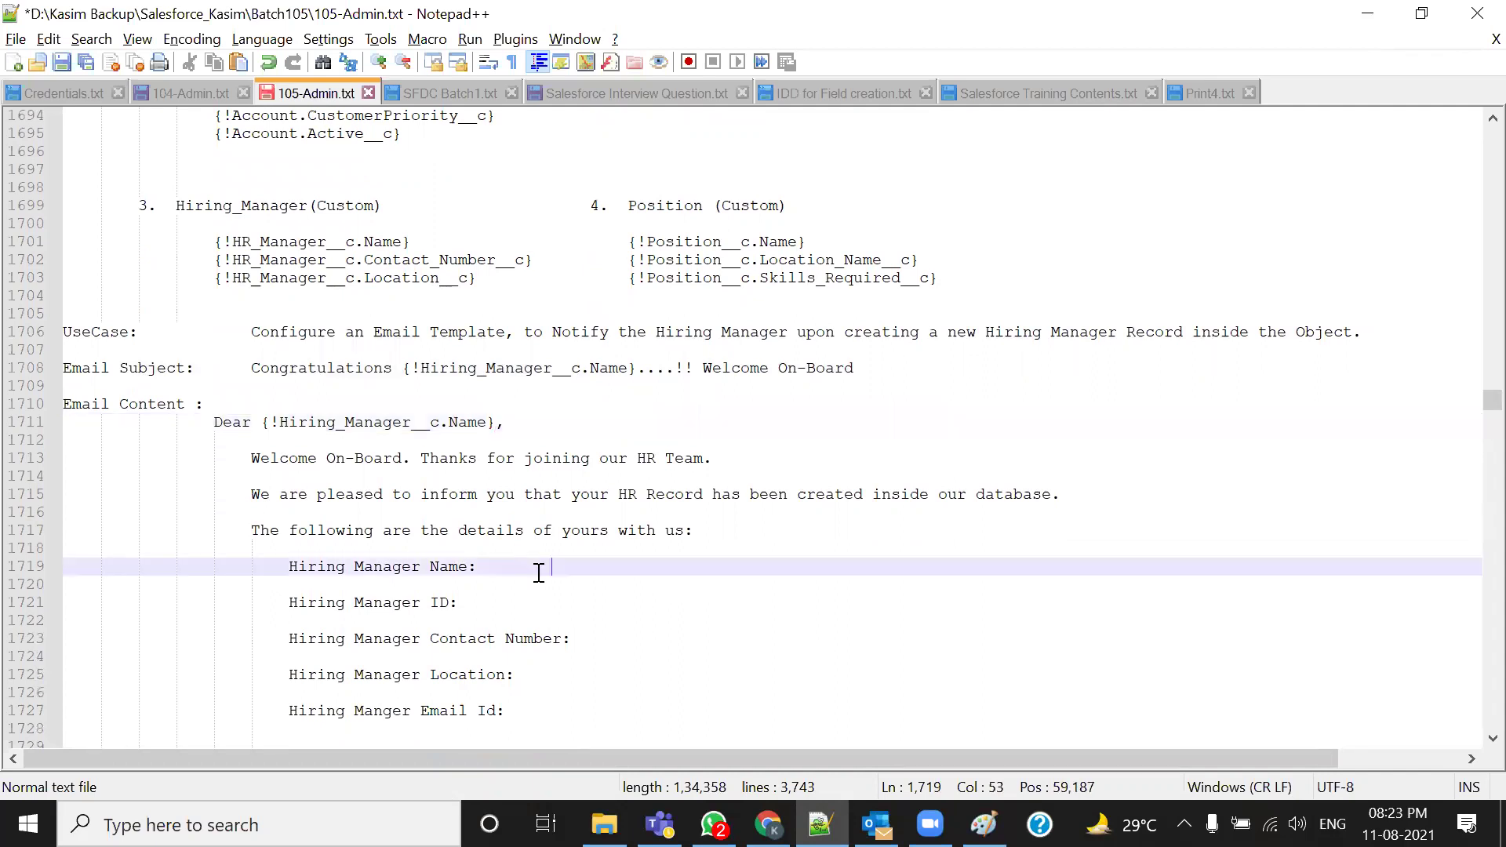
key(ctrl+v)
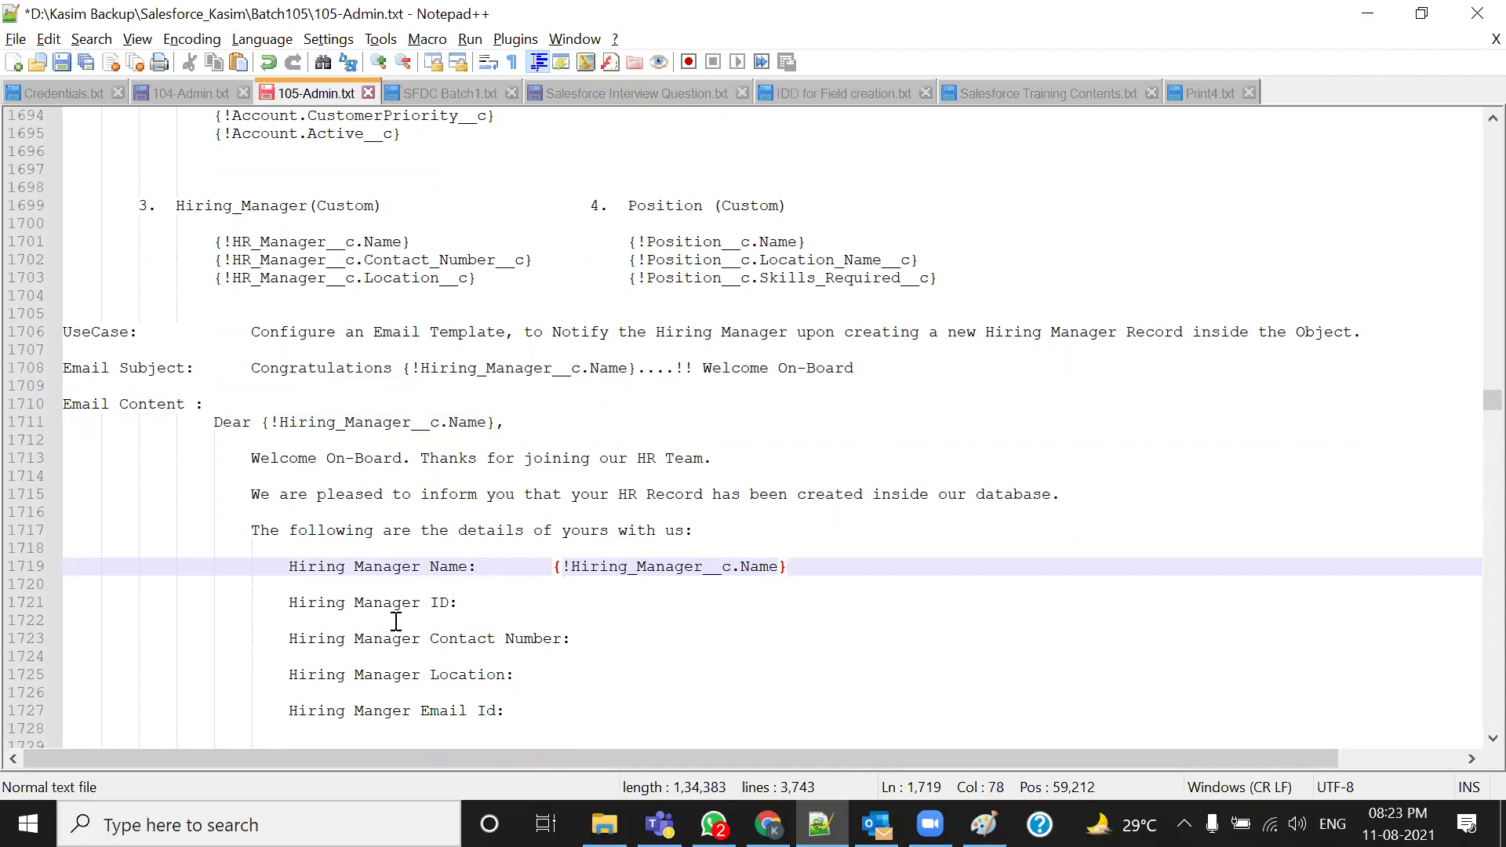
key(Down)
click(488, 609)
key(Tab)
key(Tab)
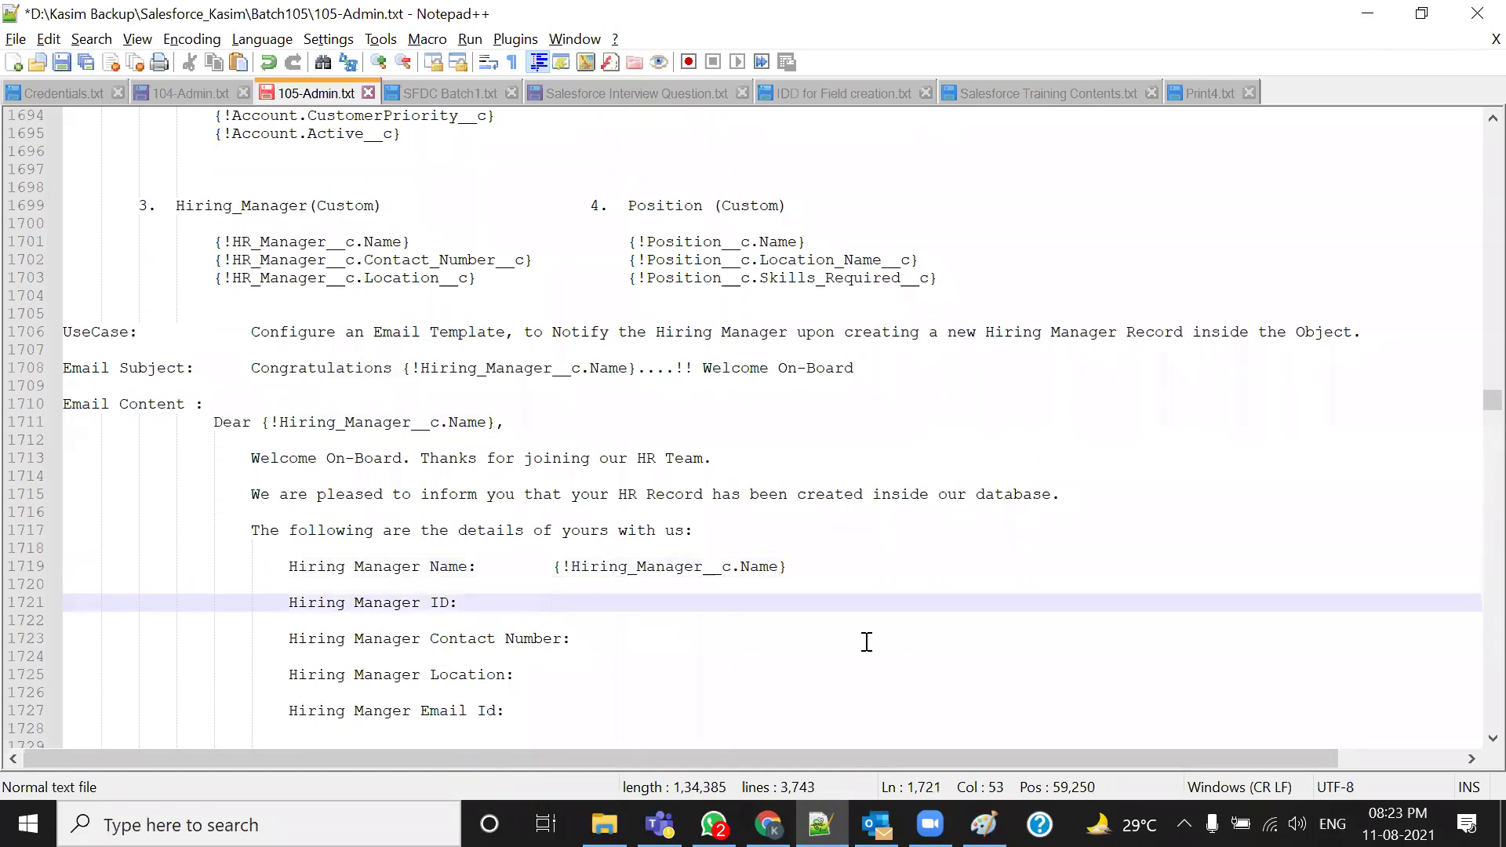
key(alt+Tab)
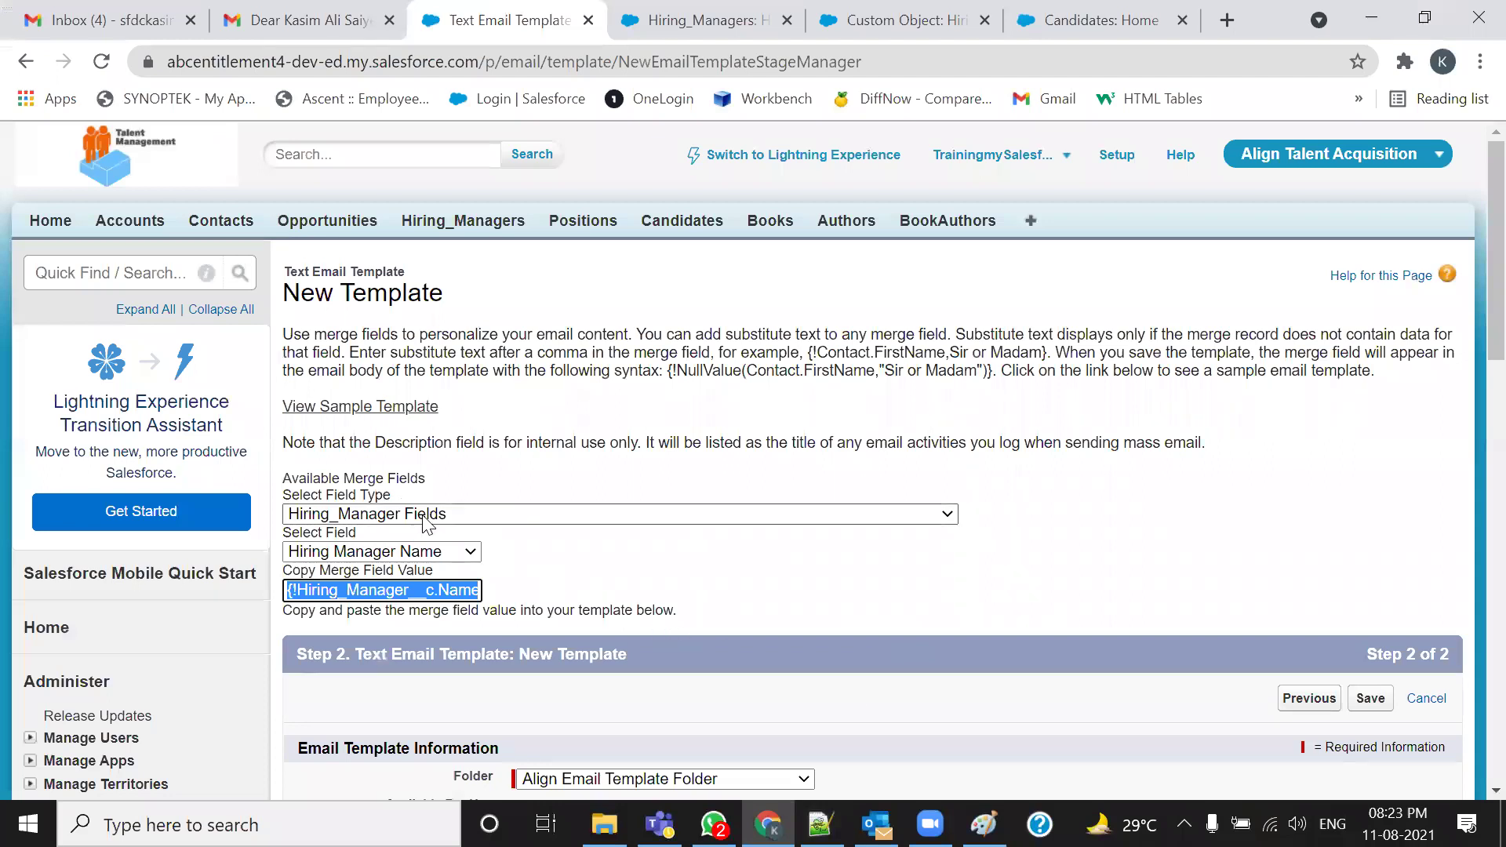
Add the HR ID merge field after Hiring Manager ID and tab-align the Name and HR ID fields
click(413, 552)
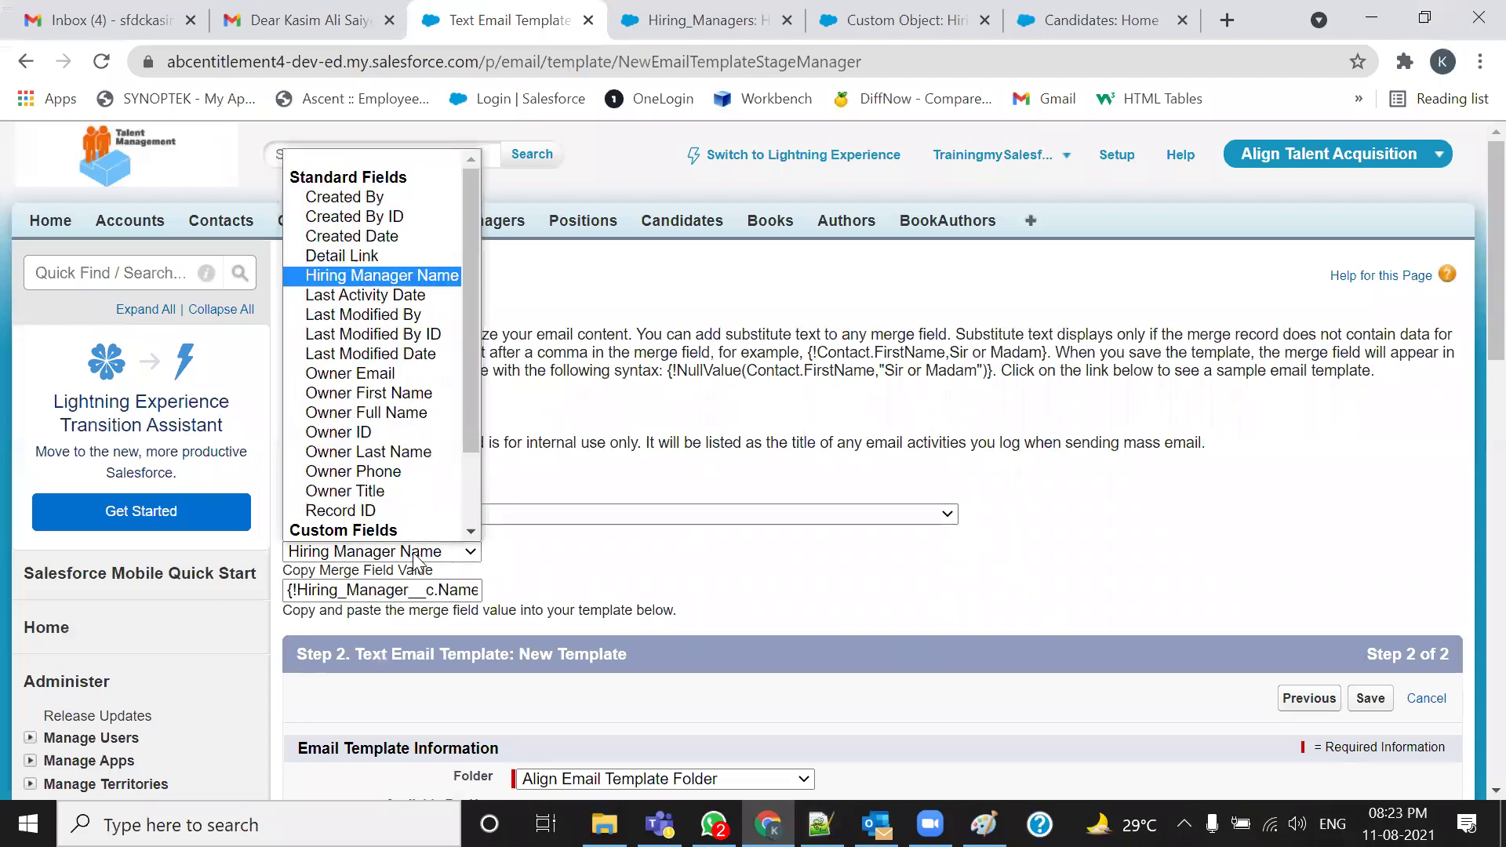
scroll(430, 540, down, 2)
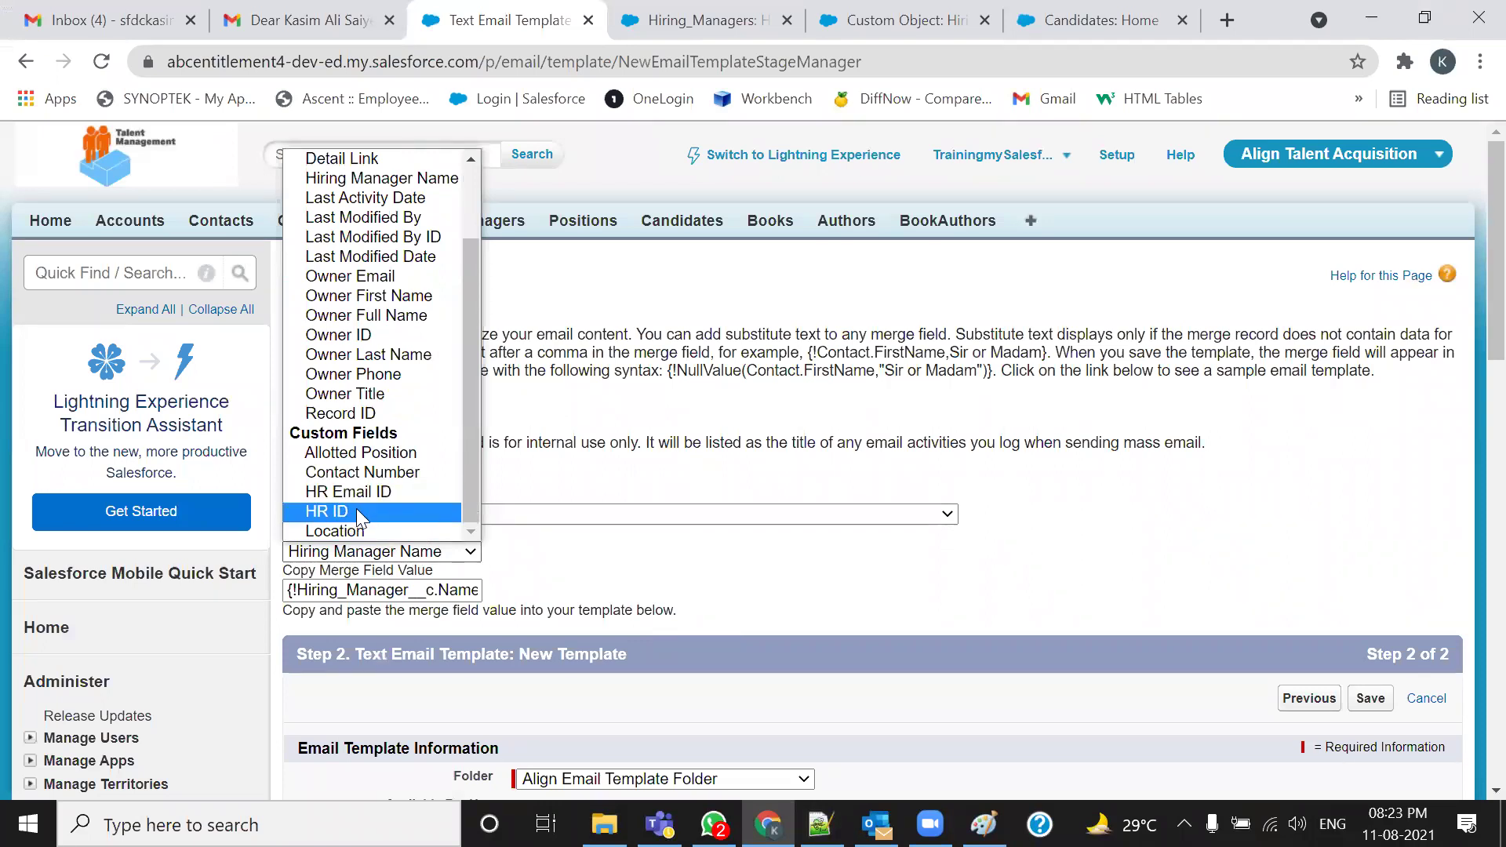
click(356, 510)
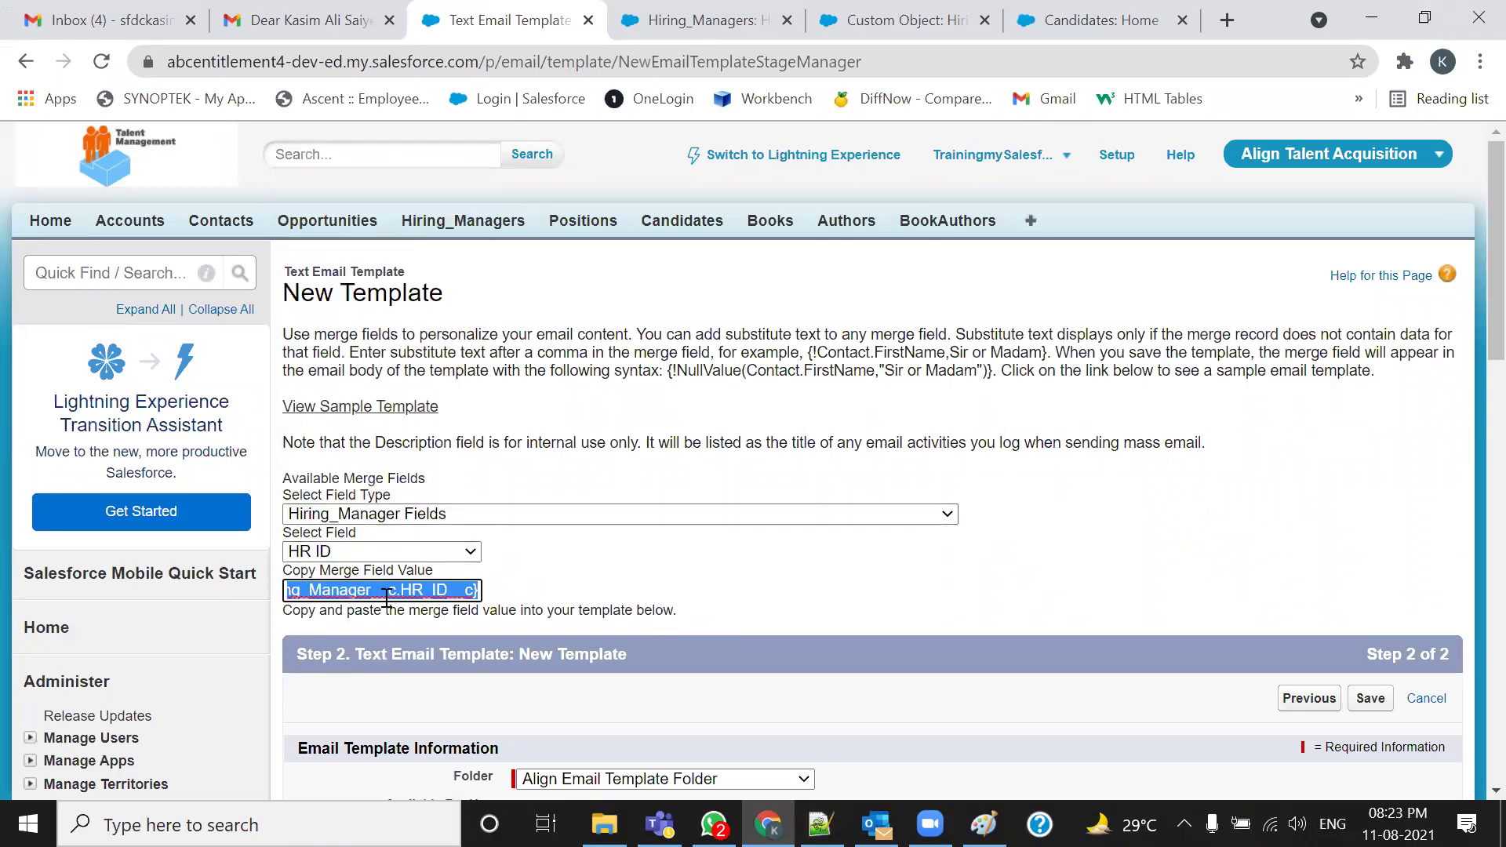
key(alt+Tab)
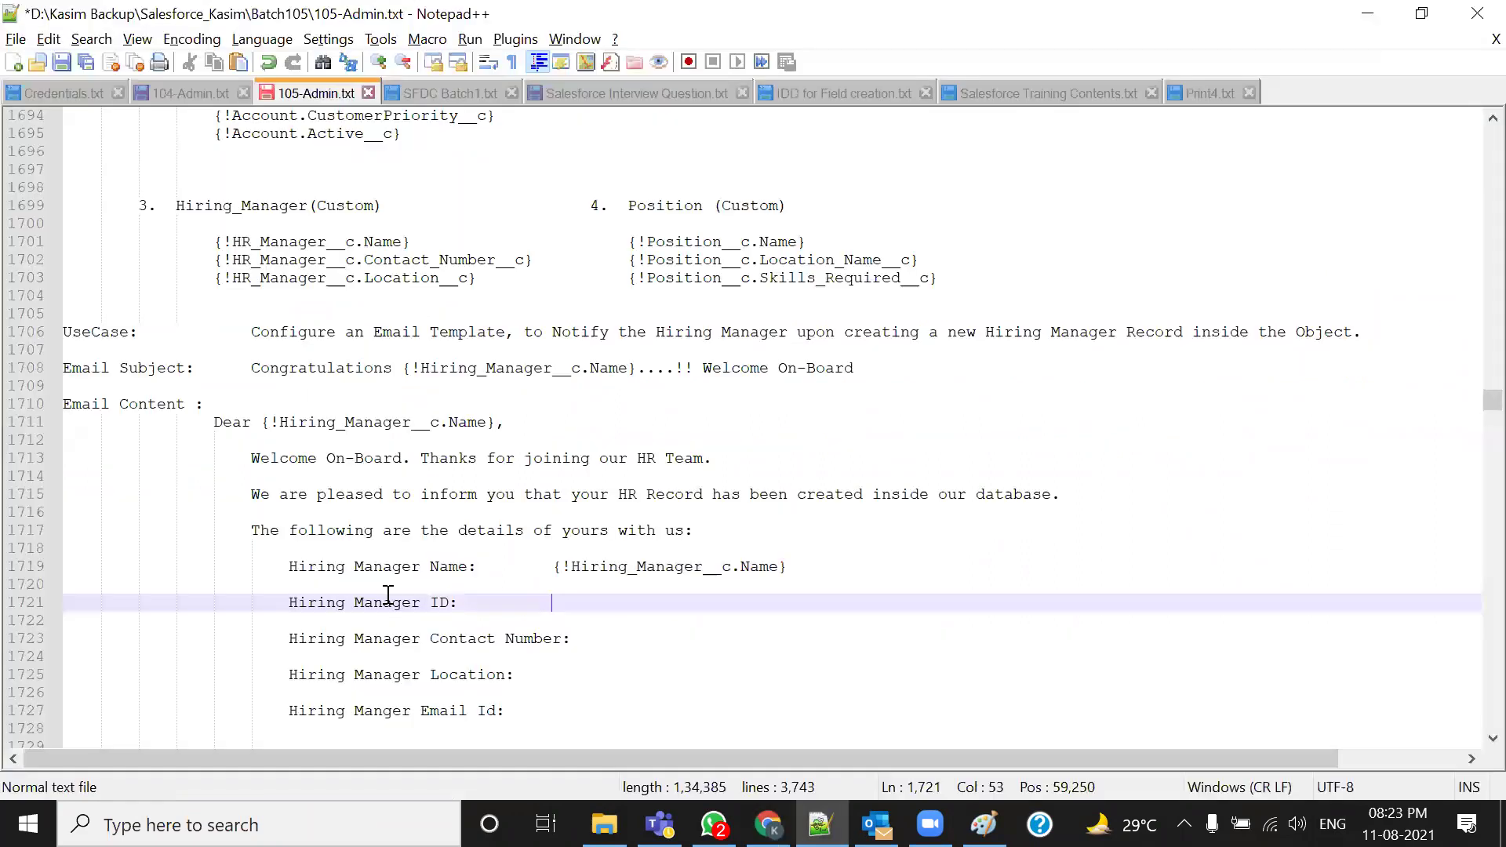
key(ctrl+v)
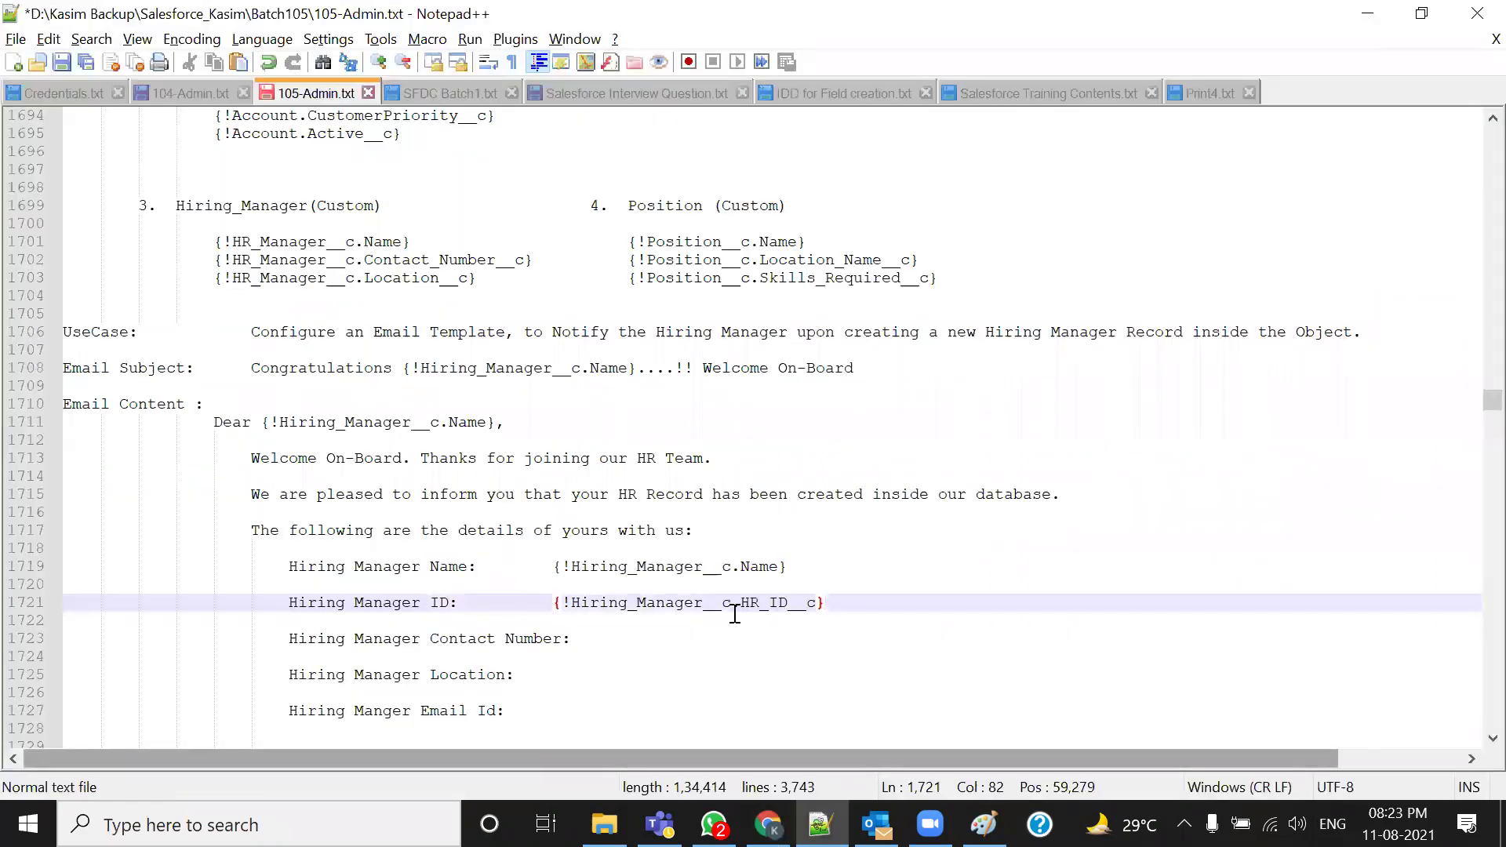
click(554, 566)
key(Tab)
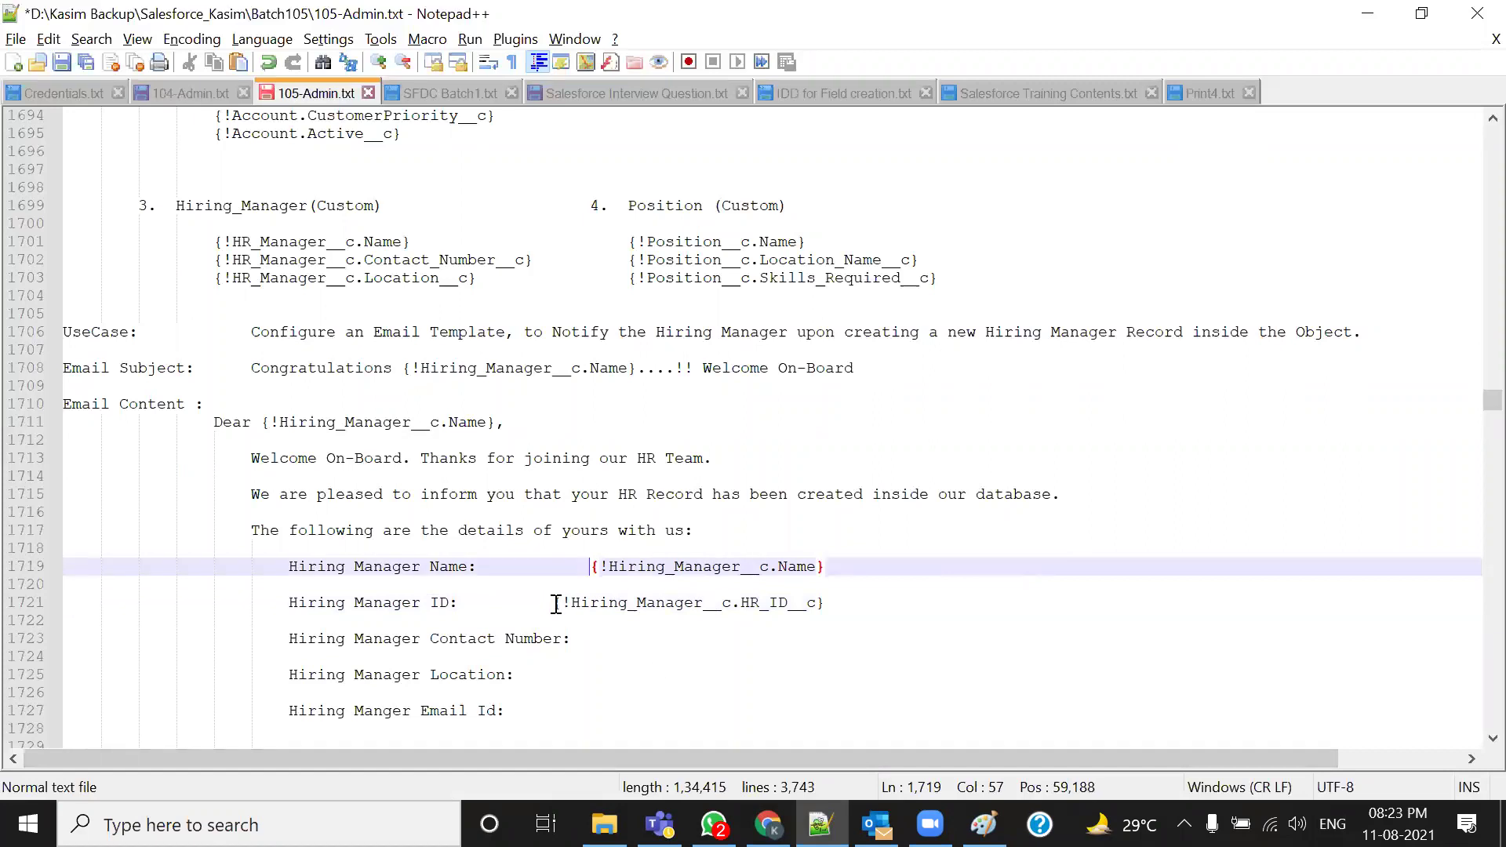
click(556, 603)
key(Tab)
Add the Contact Number merge field to the Contact Number line
click(621, 640)
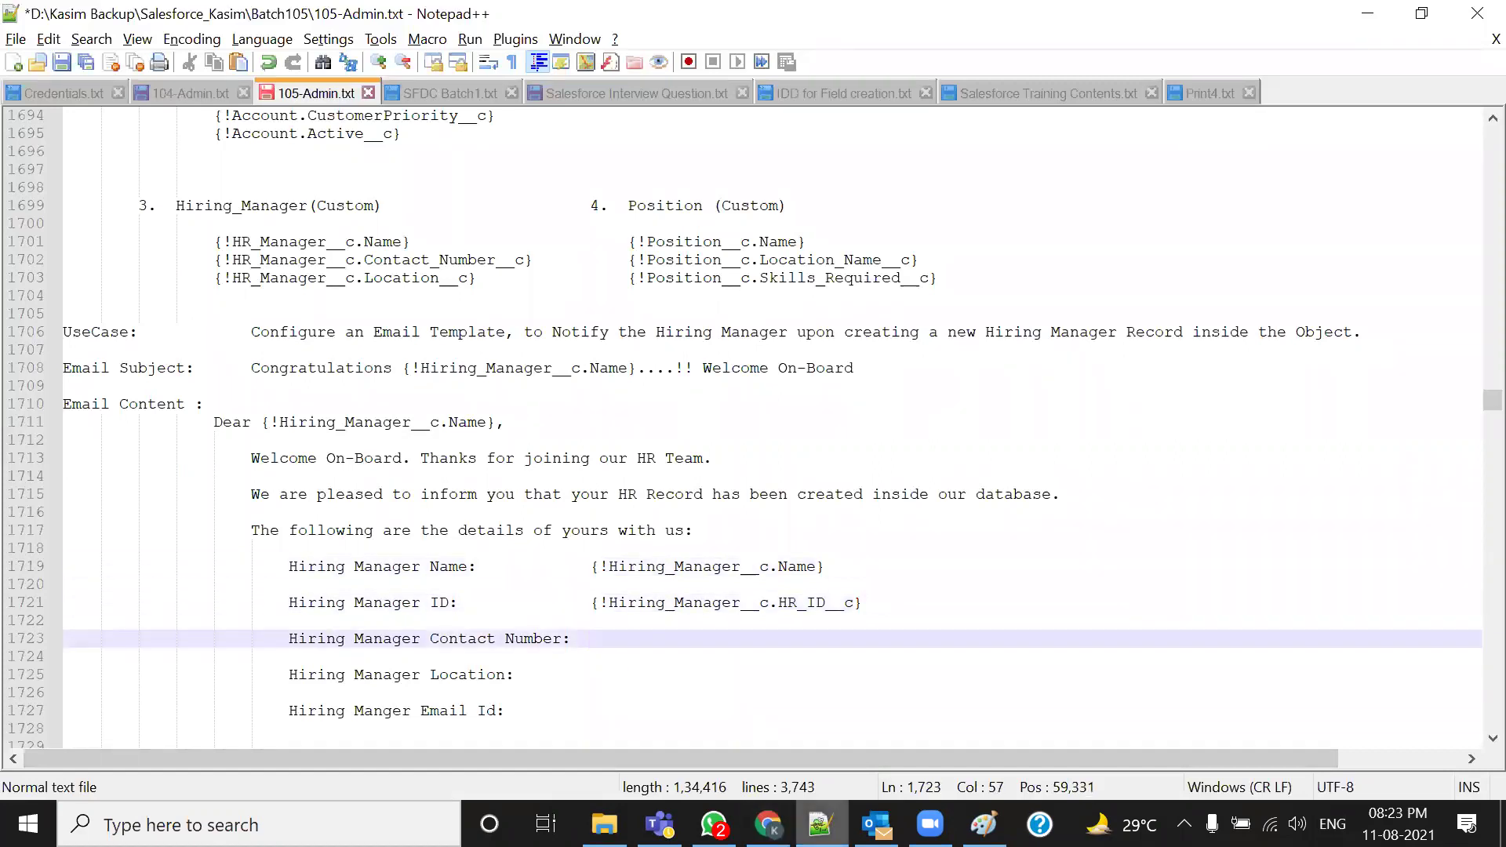
key(alt+Tab)
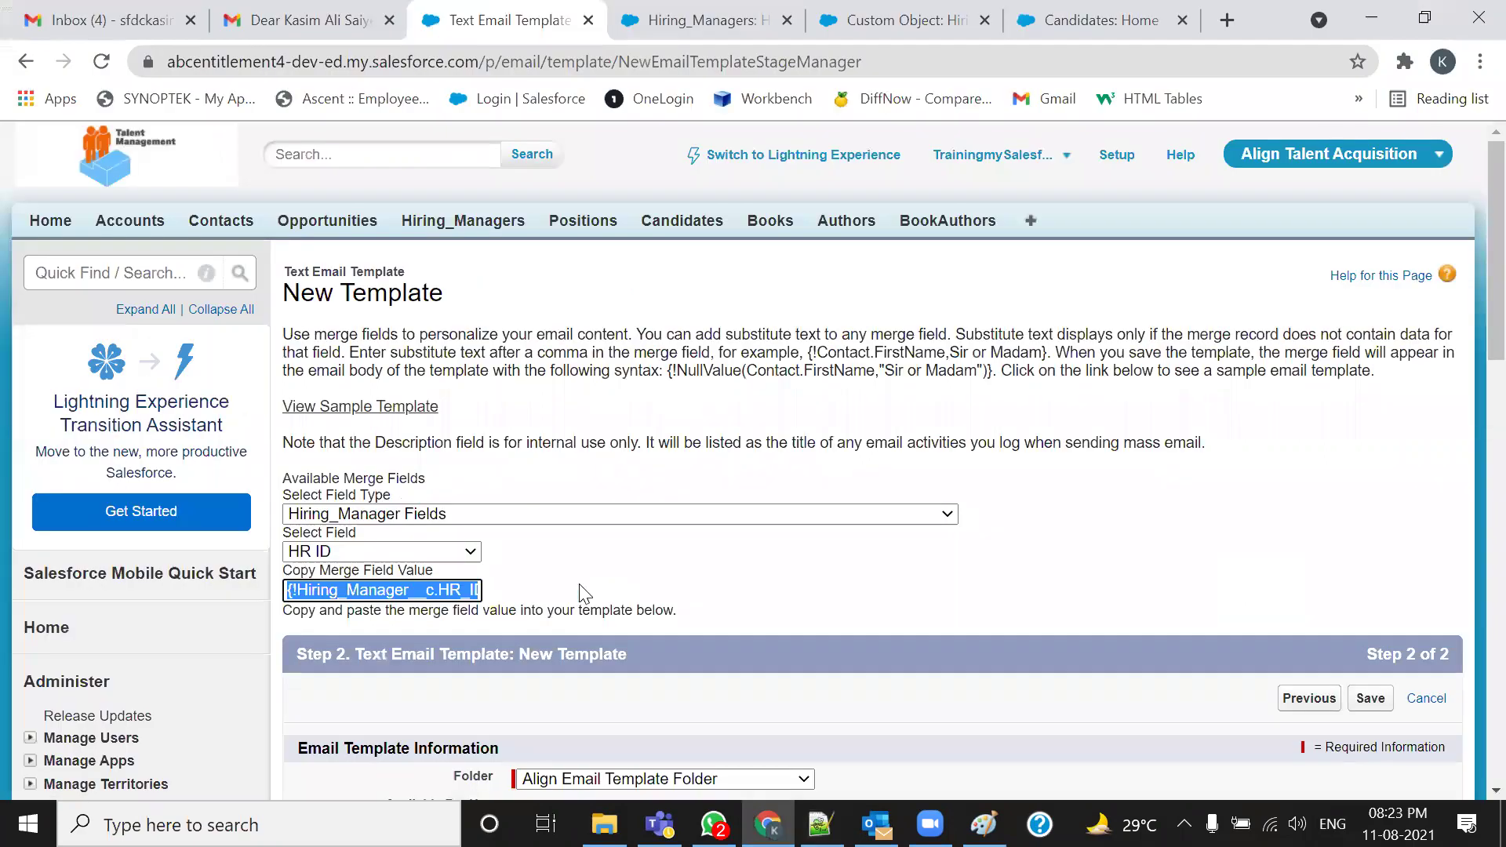
click(464, 554)
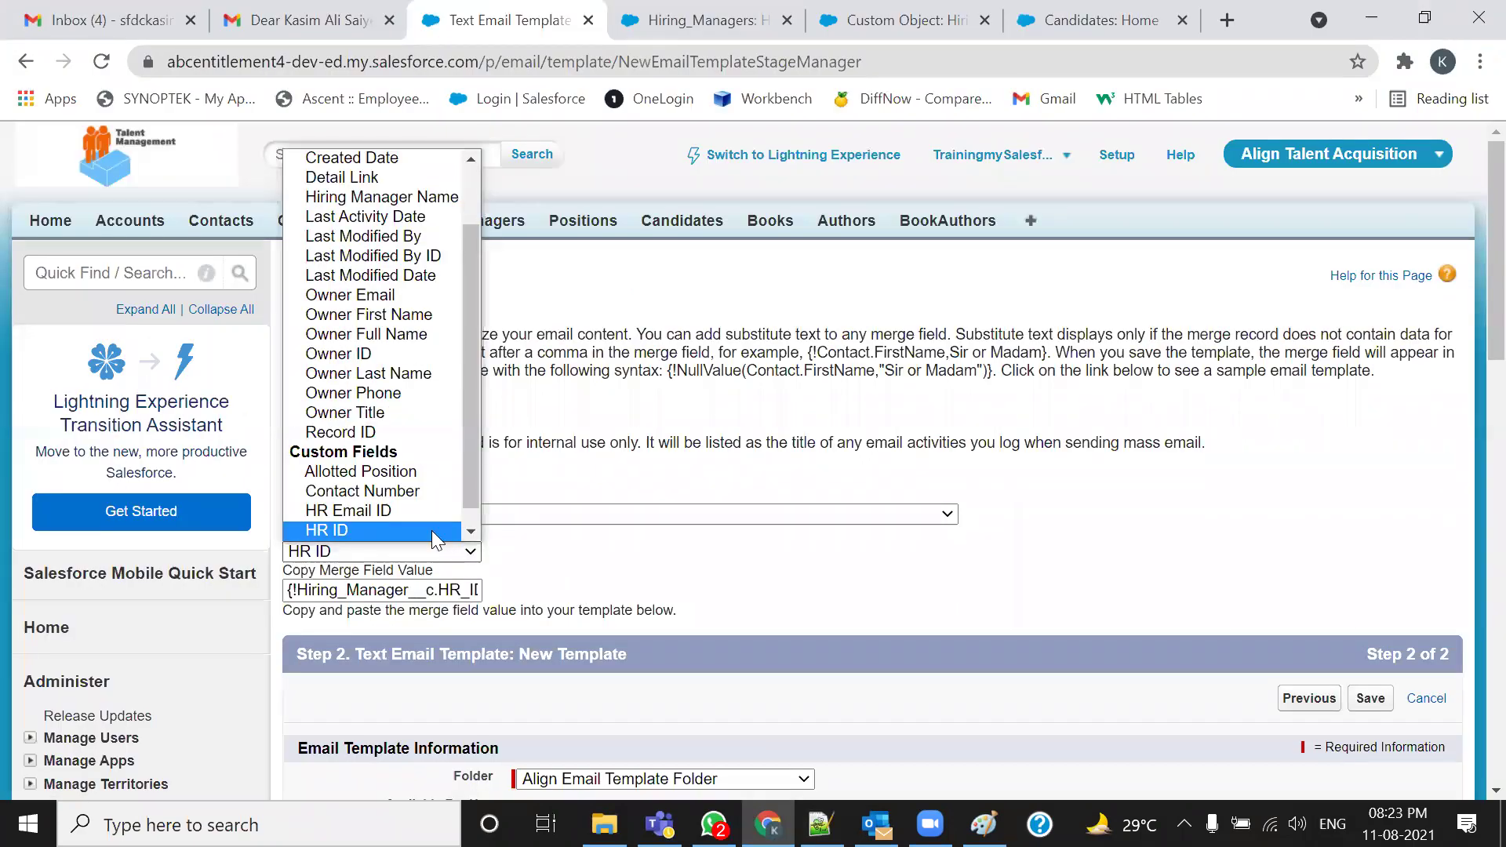
scroll(385, 492, down, 1)
click(386, 474)
key(ctrl+c)
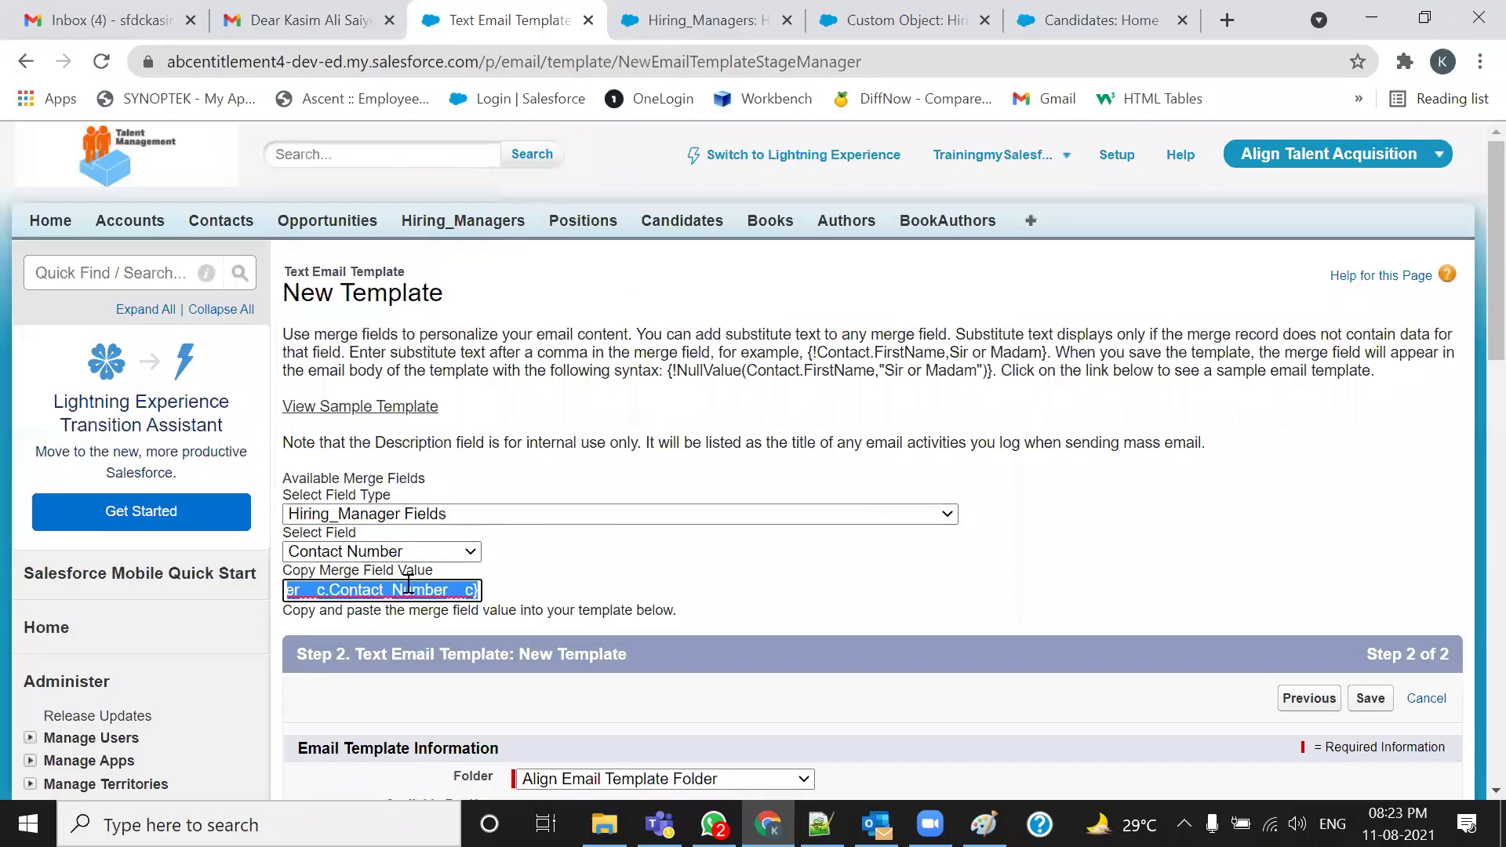
key(alt+Tab)
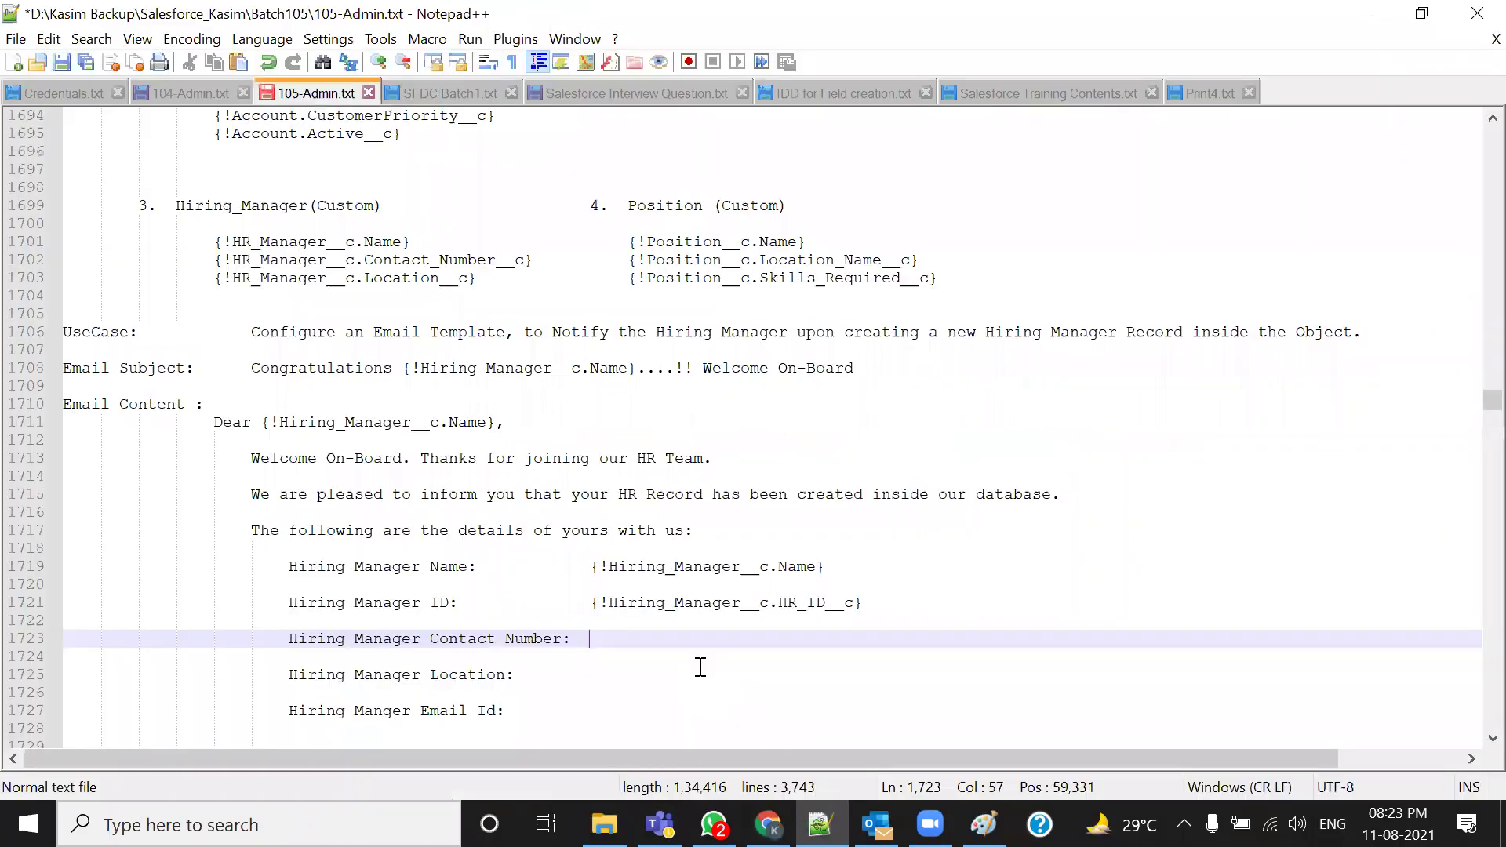
key(ctrl+v)
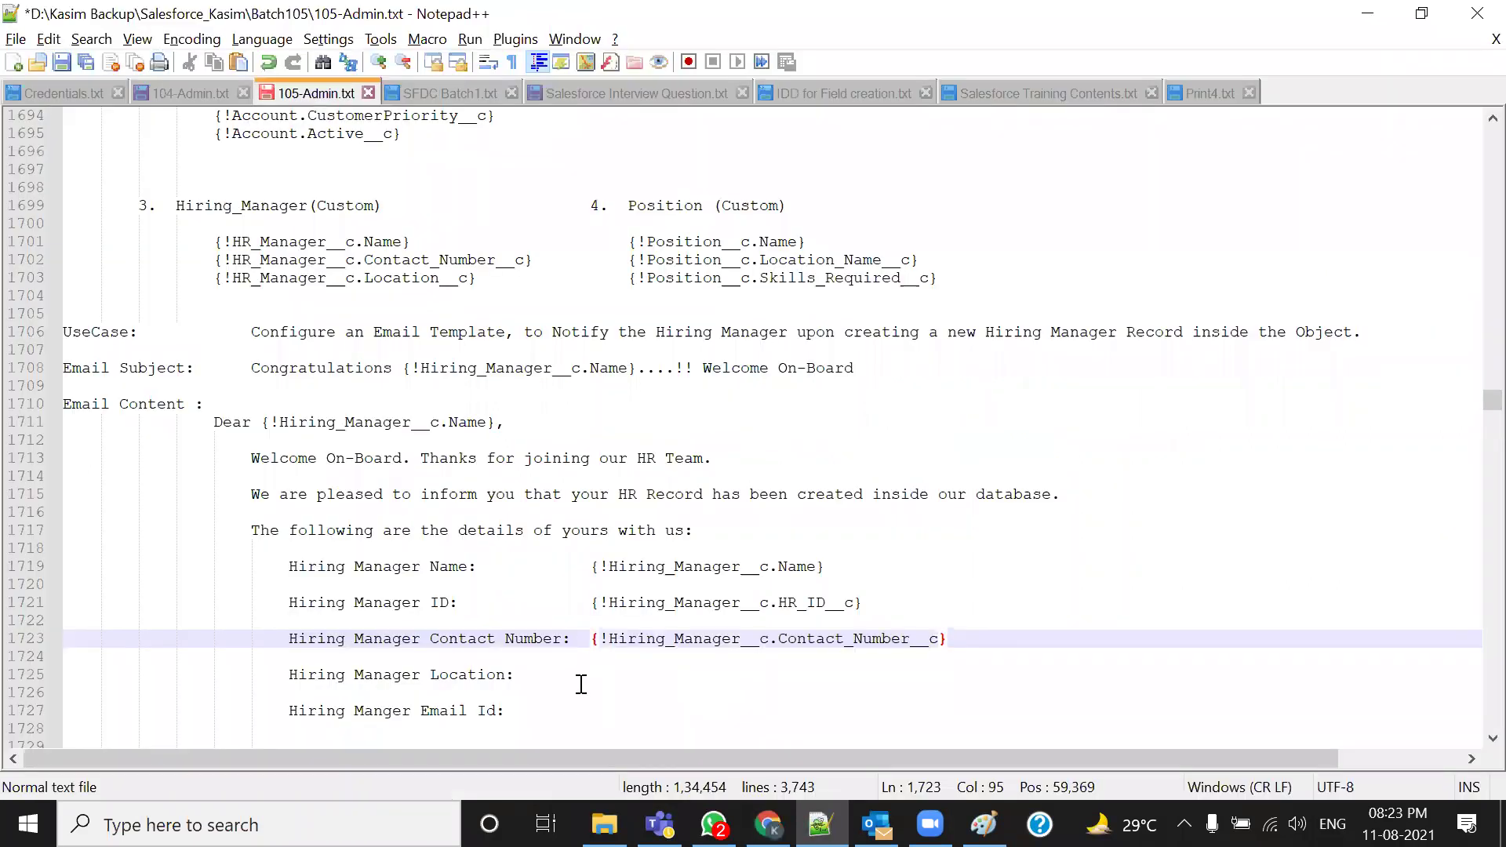
Replace the stray character after 'Hiring Manager Location:' with the Location merge field
key(alt+Tab)
click(376, 552)
scroll(362, 527, down, 1)
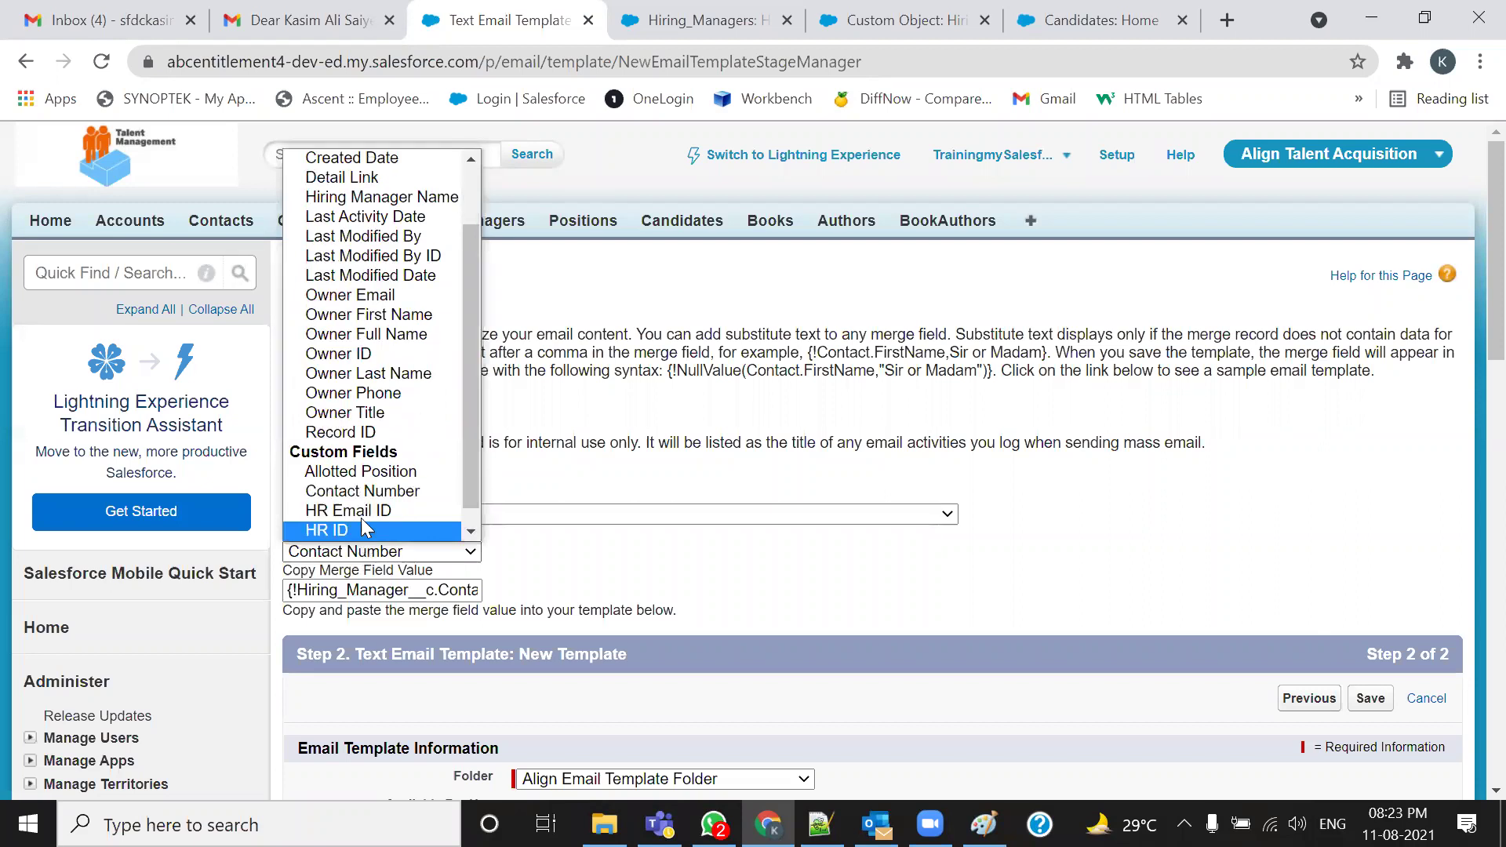
scroll(363, 527, down, 1)
click(362, 531)
key(ctrl+c)
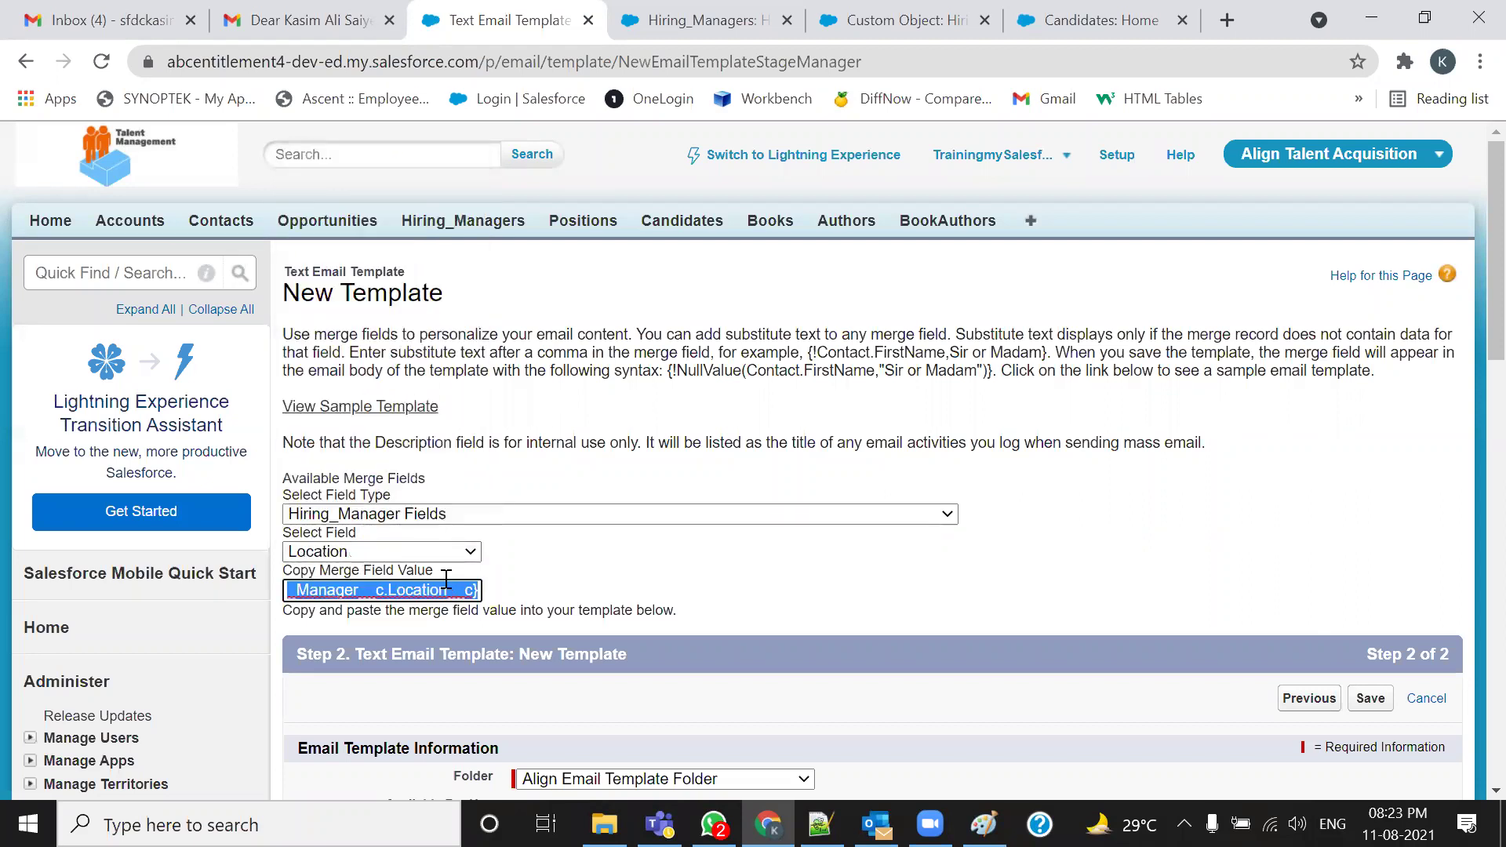
key(alt+Tab)
click(581, 673)
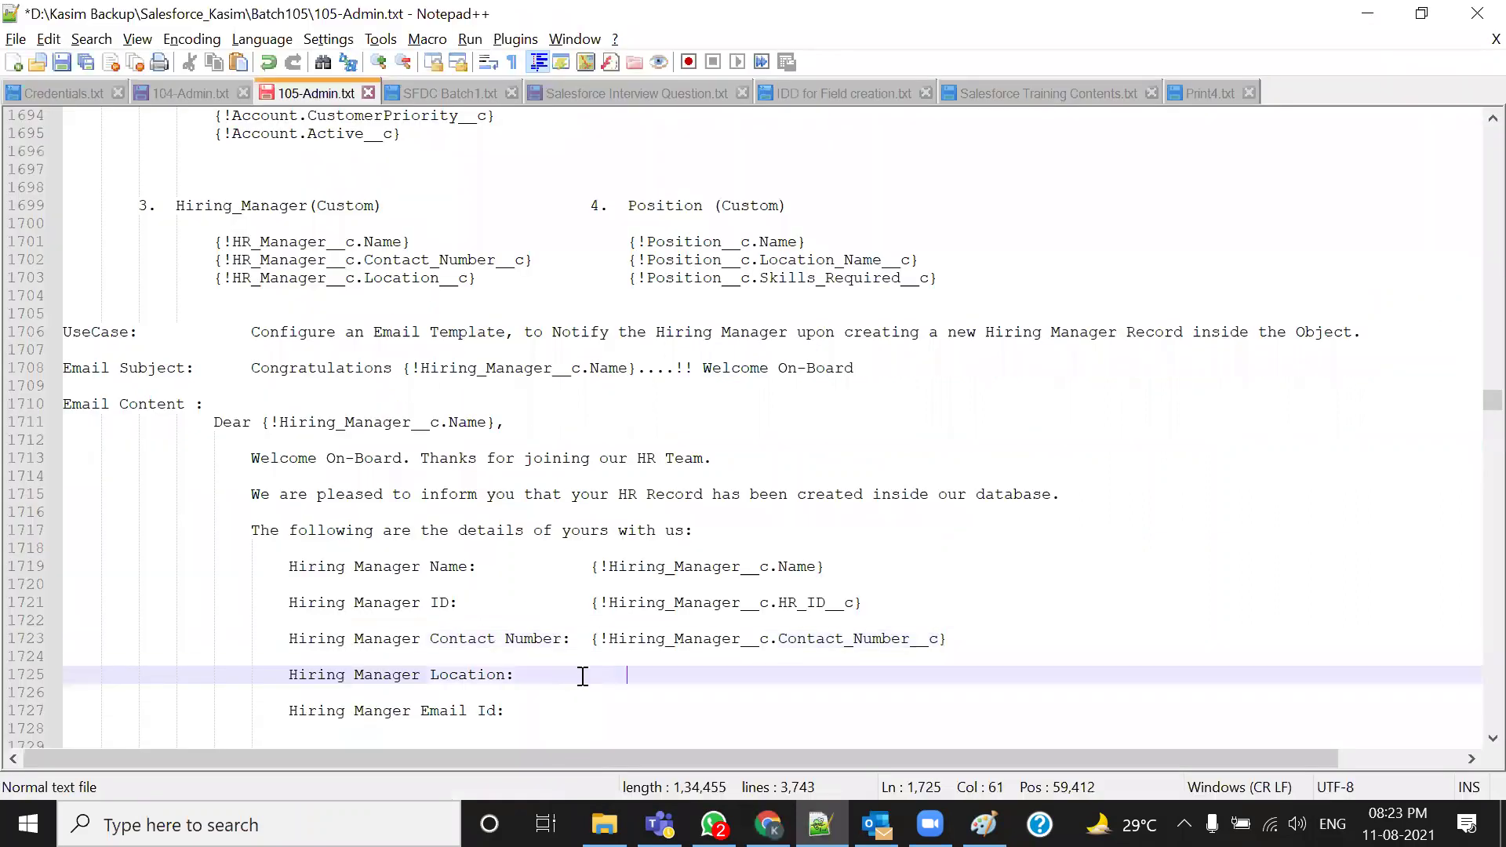
key(BackSpace)
key(ctrl+v)
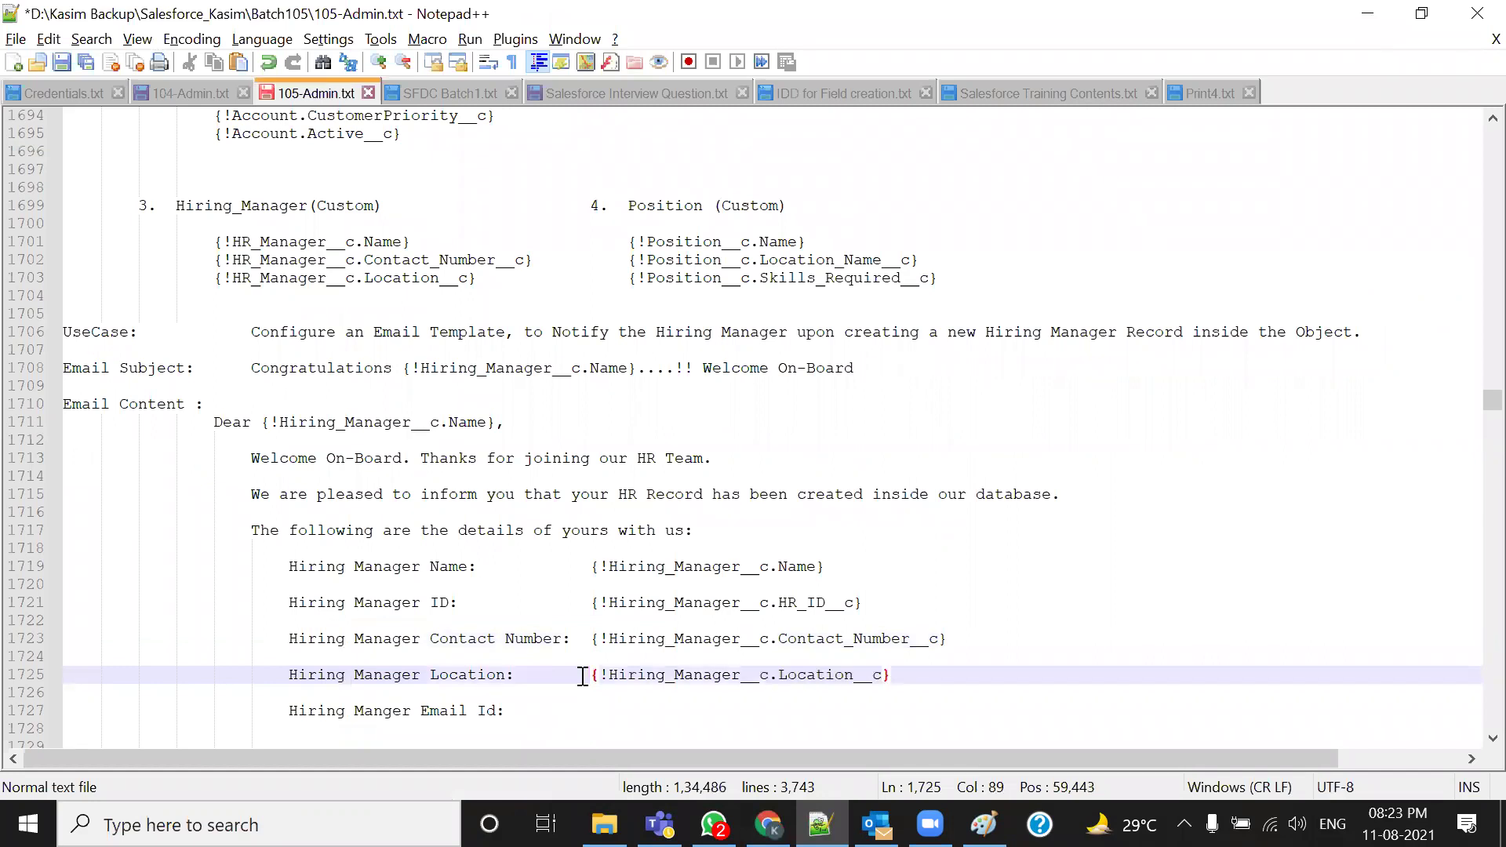
Add the HR Email ID merge field to the tab-aligned Email Id line
scroll(561, 681, down, 1)
click(555, 661)
key(Tab)
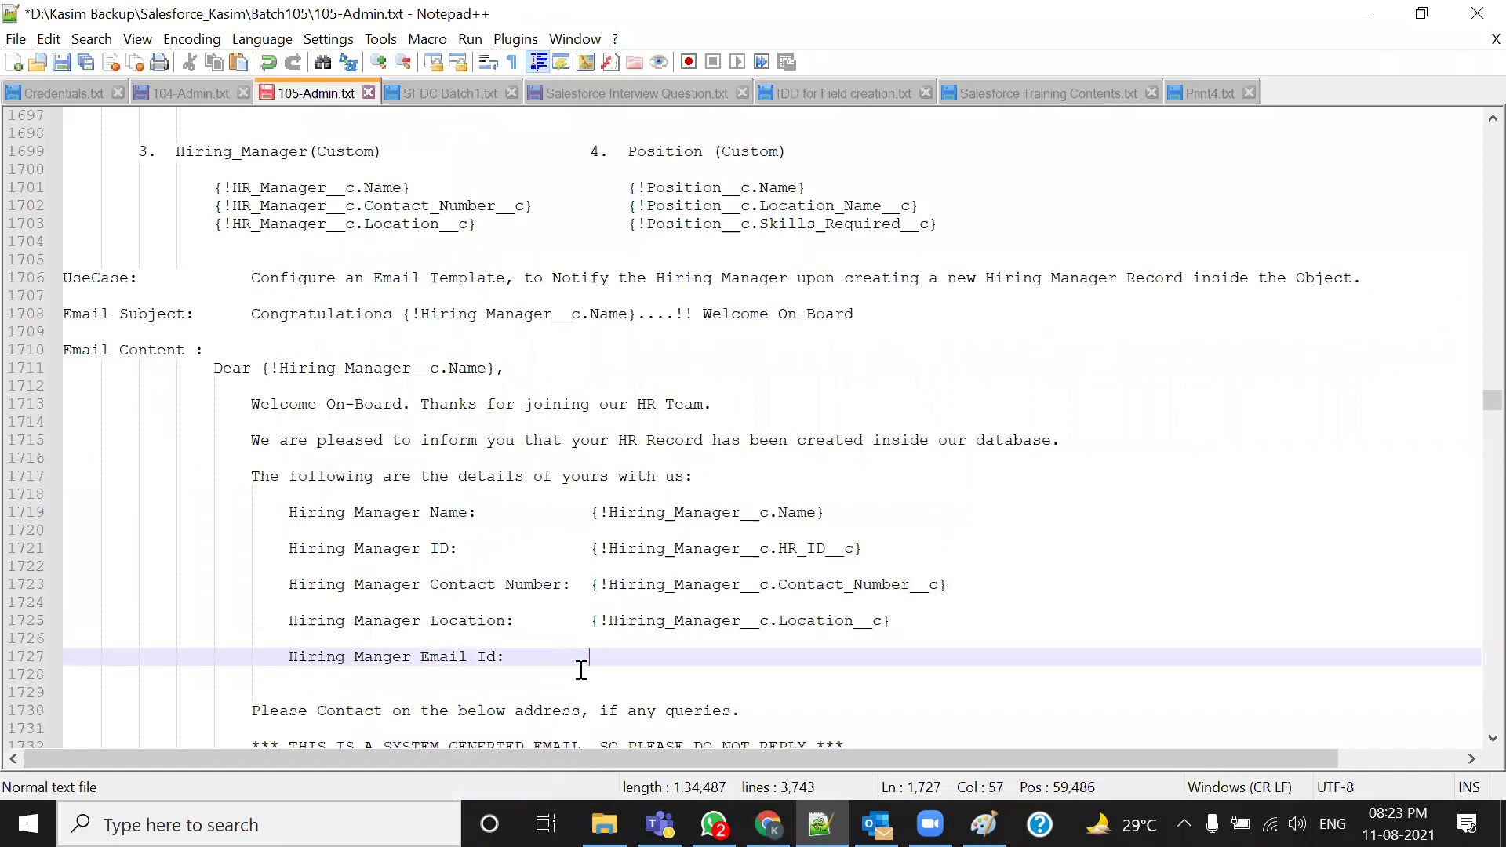
key(alt+Tab)
click(461, 553)
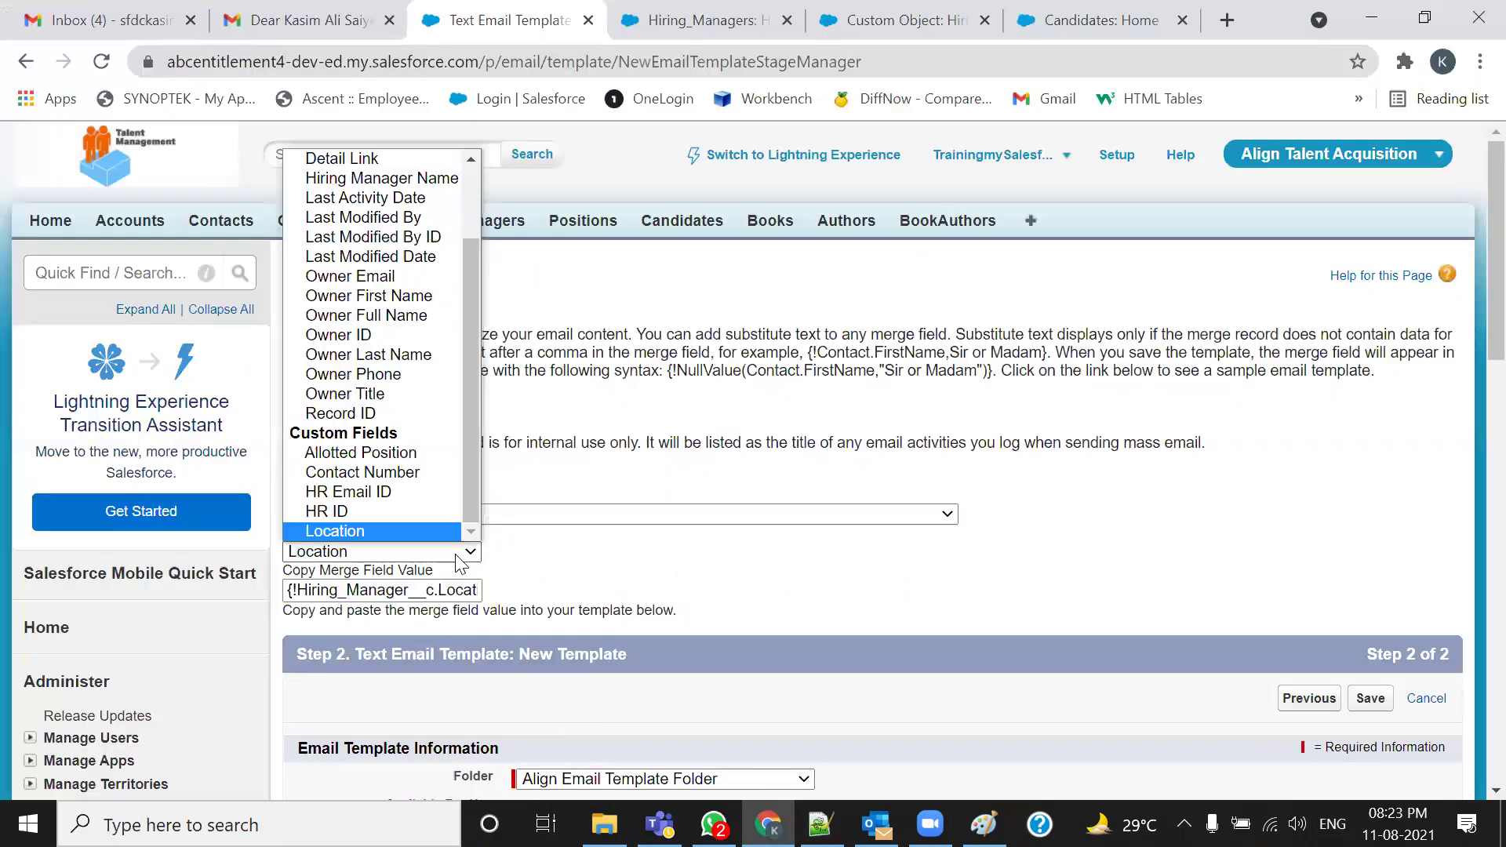
click(392, 492)
key(ctrl+c)
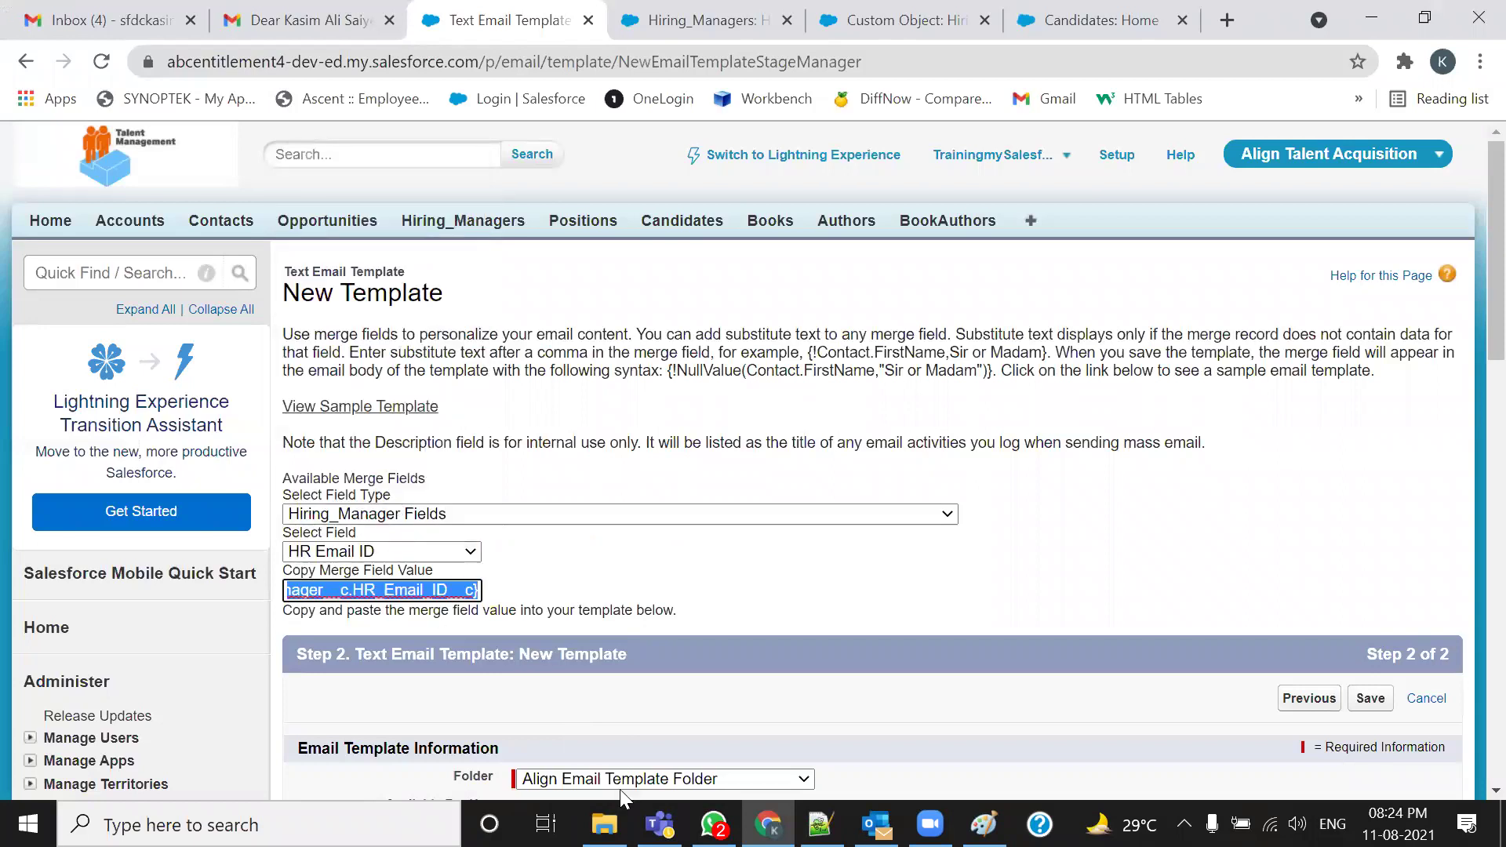
key(alt+Tab)
key(ctrl+v)
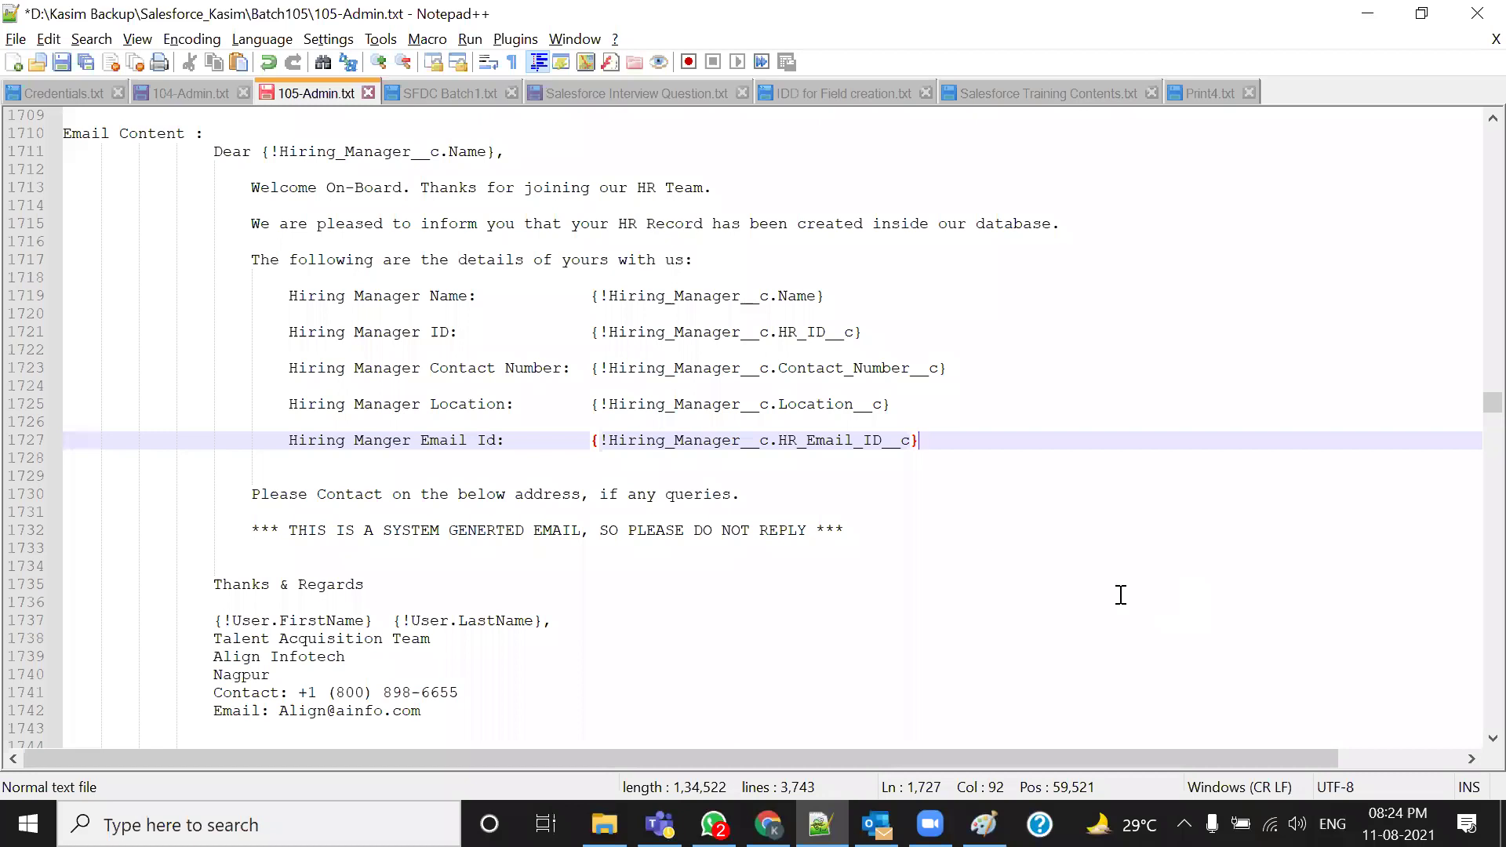
scroll(951, 506, up, 3)
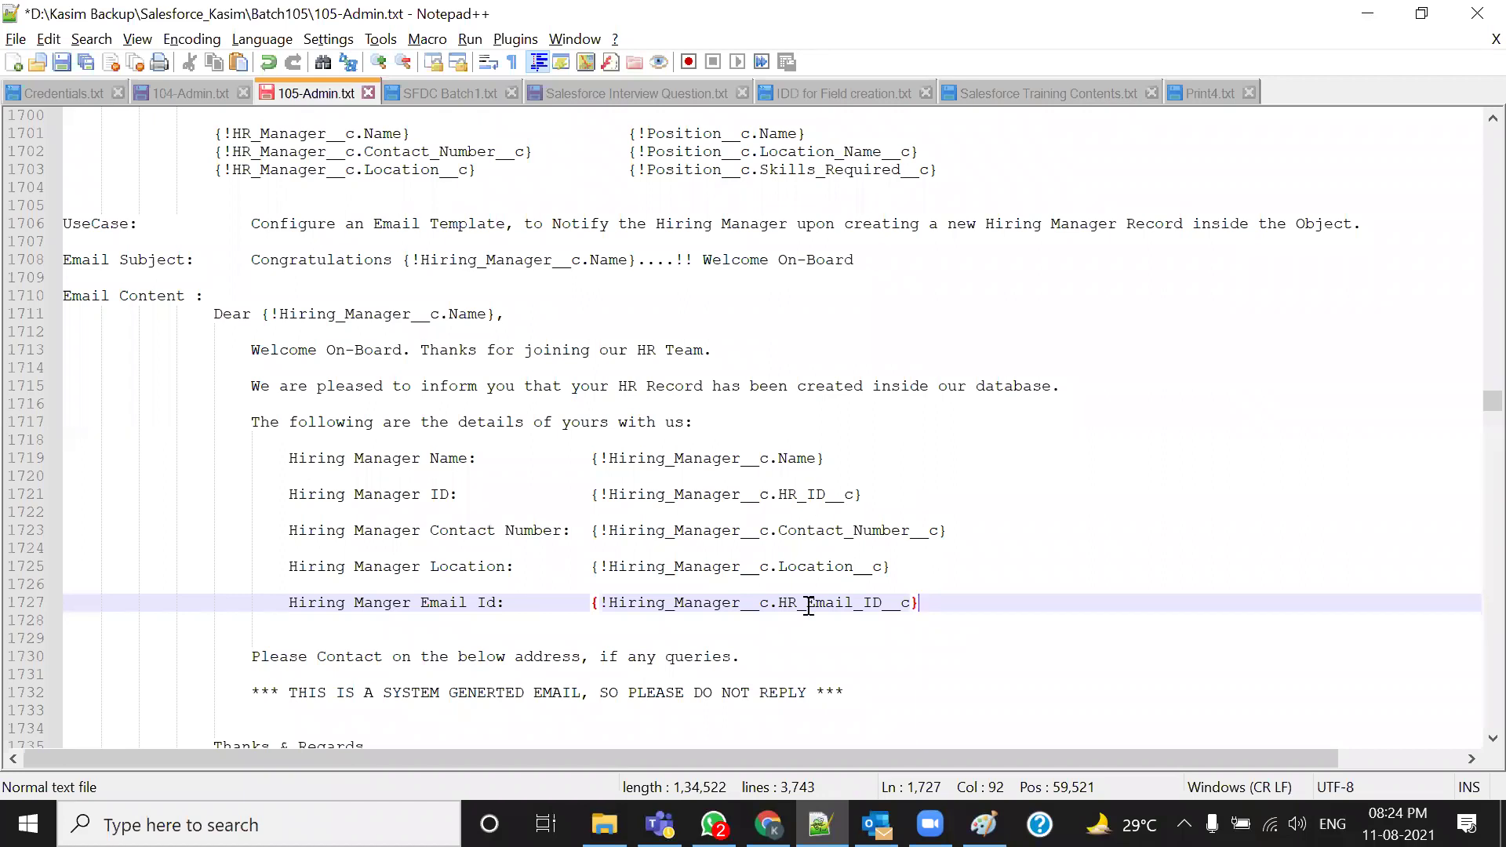
click(768, 824)
scroll(663, 549, down, 3)
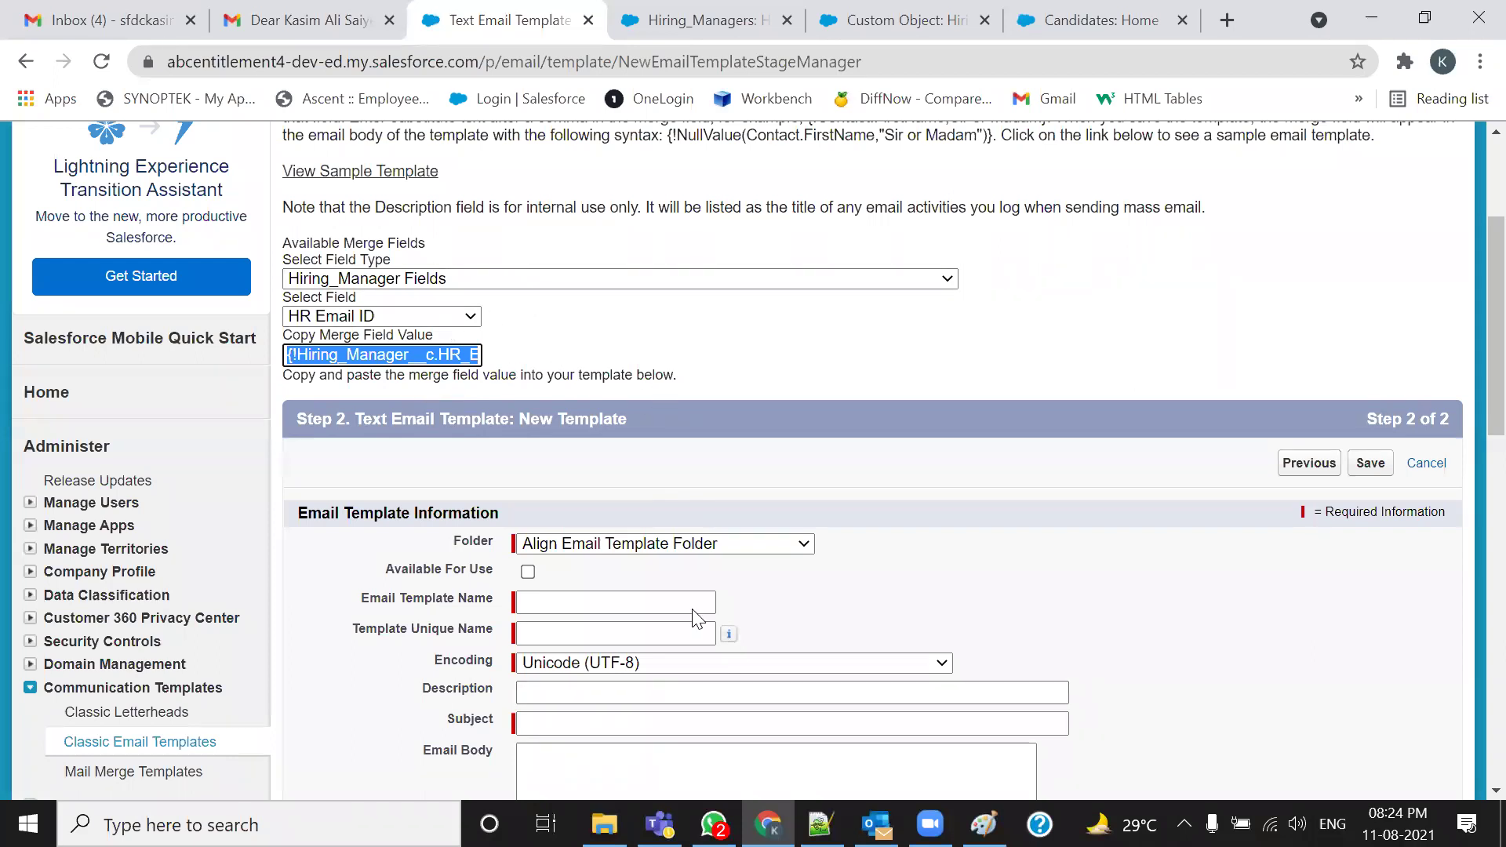
drag(809, 297, 845, 252)
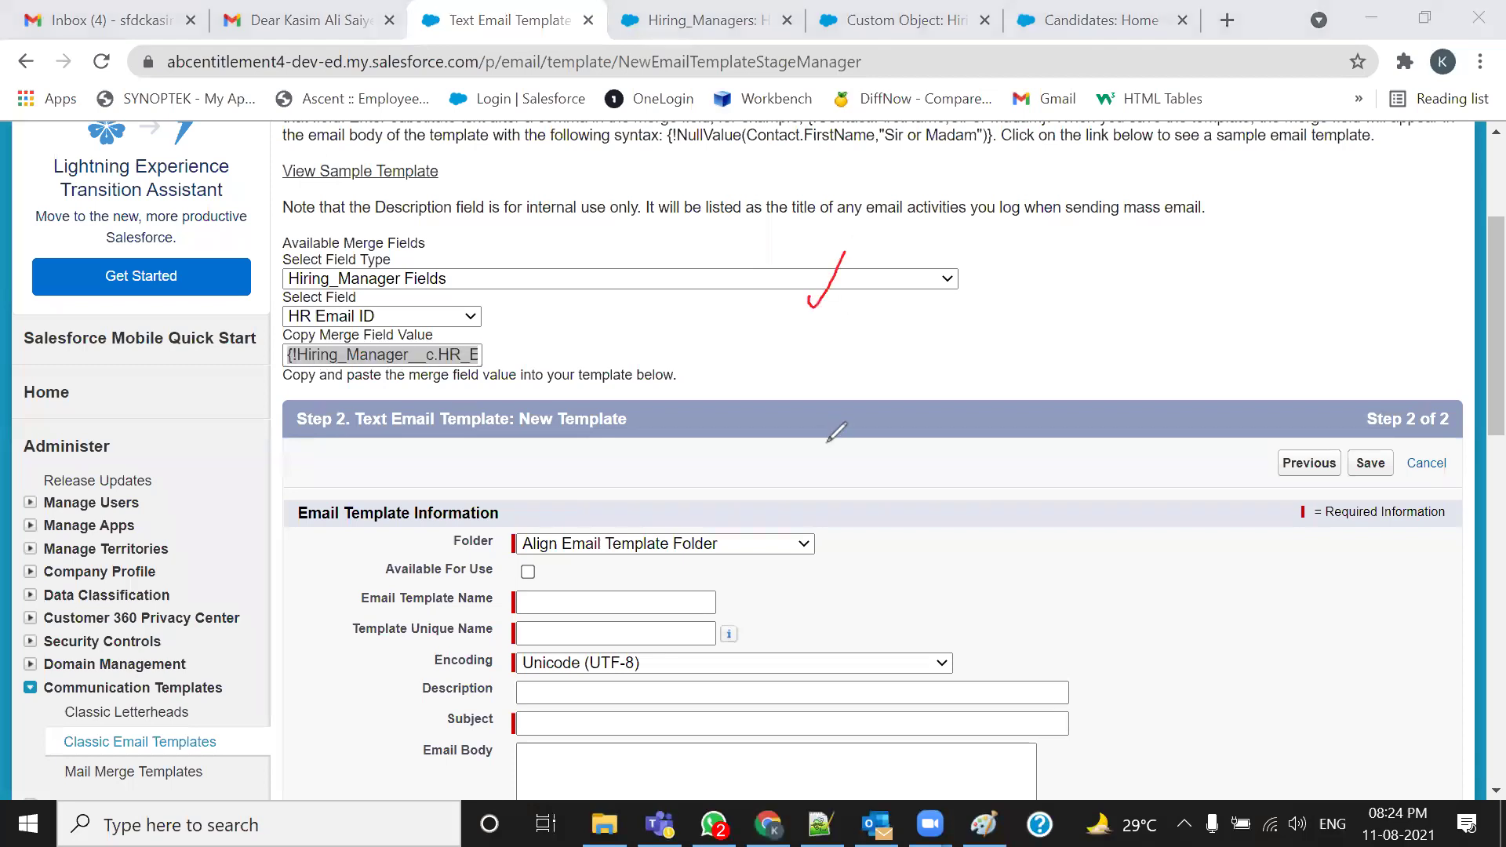
drag(480, 319, 521, 272)
drag(501, 351, 564, 295)
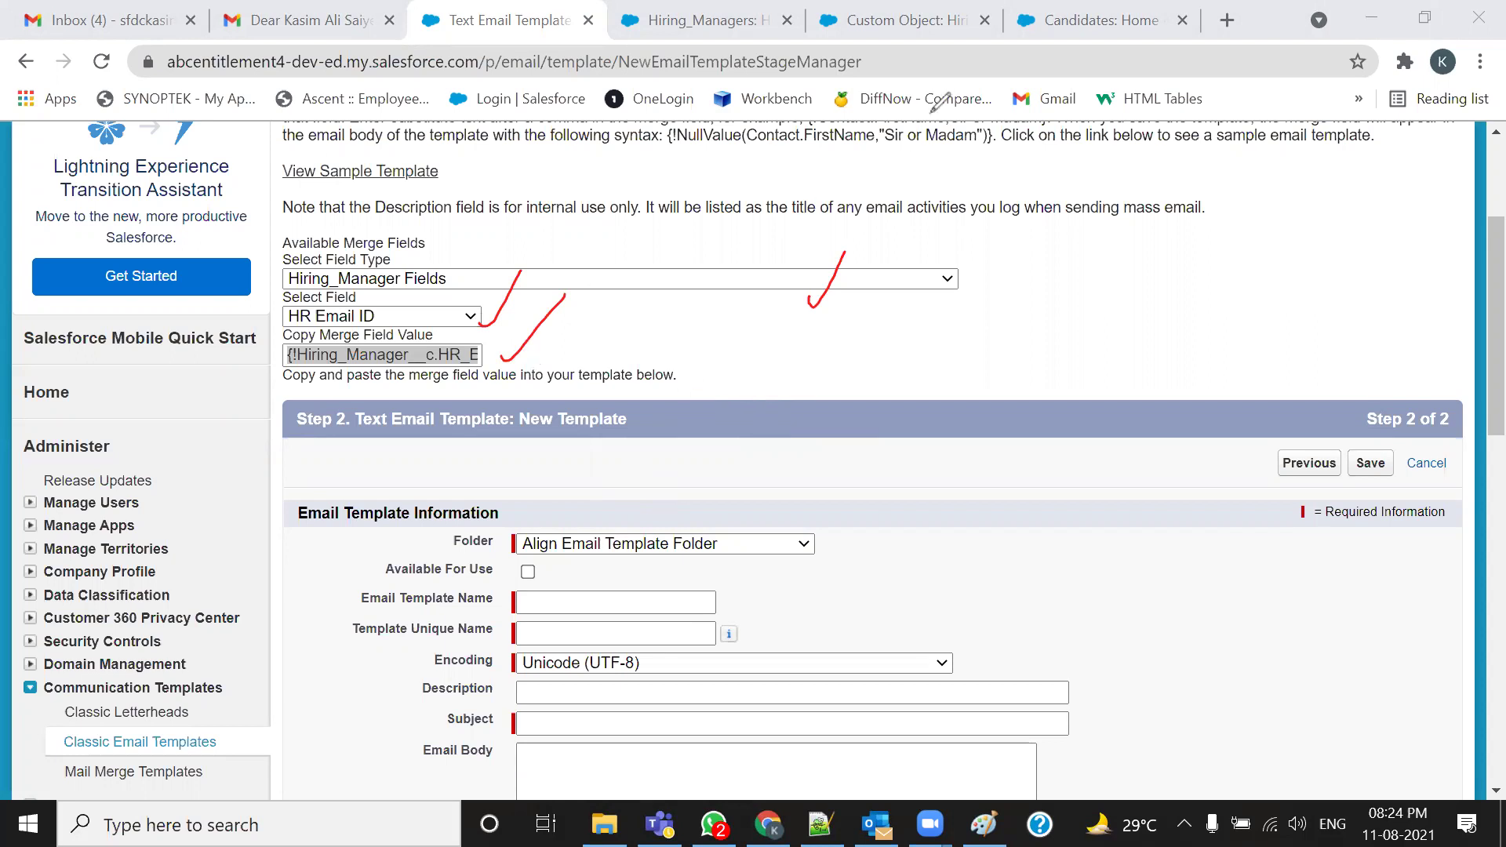
click(990, 123)
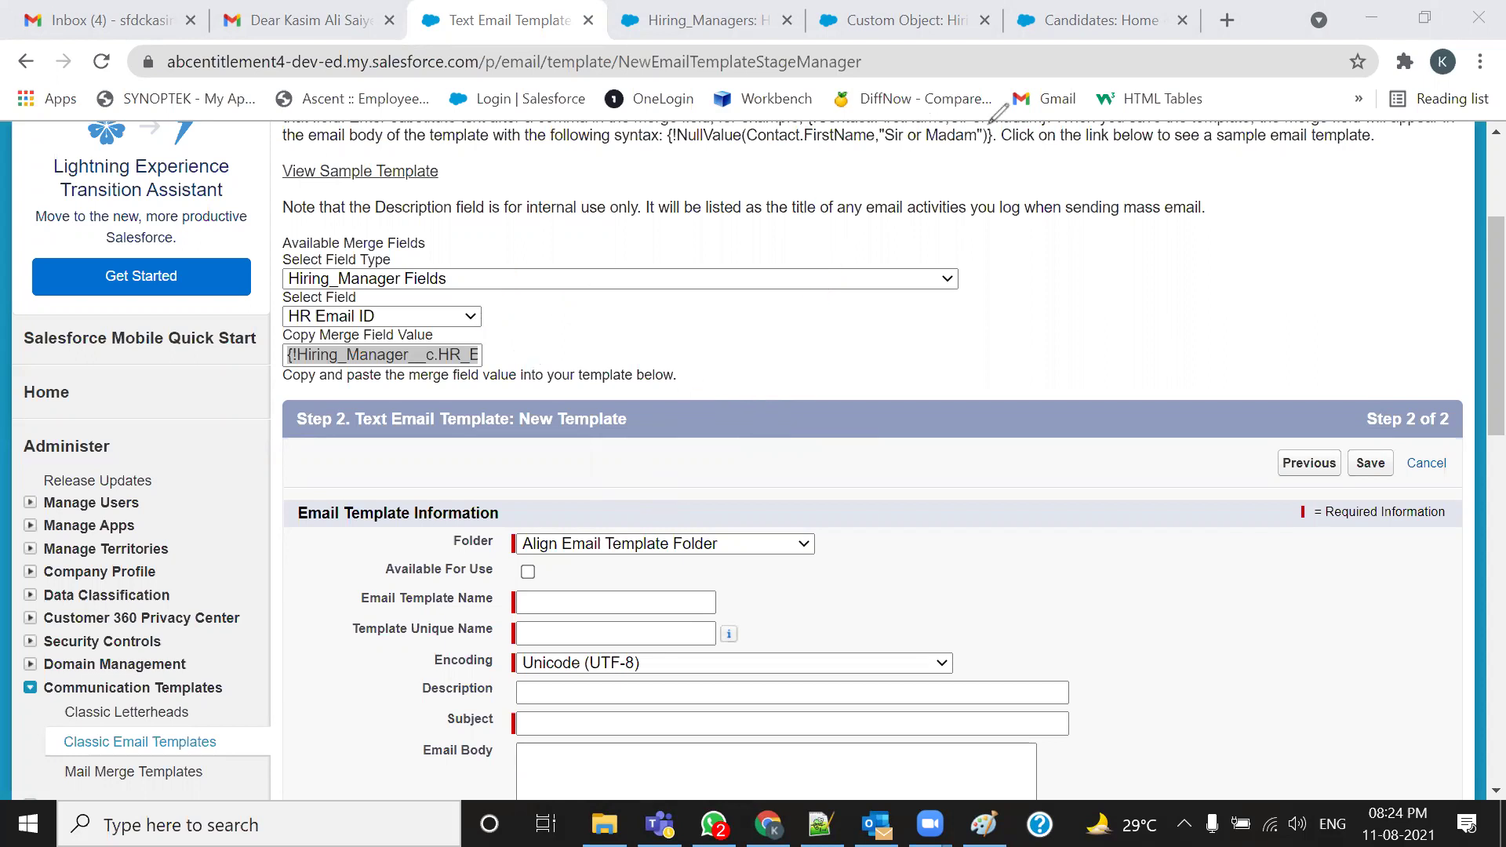
click(990, 123)
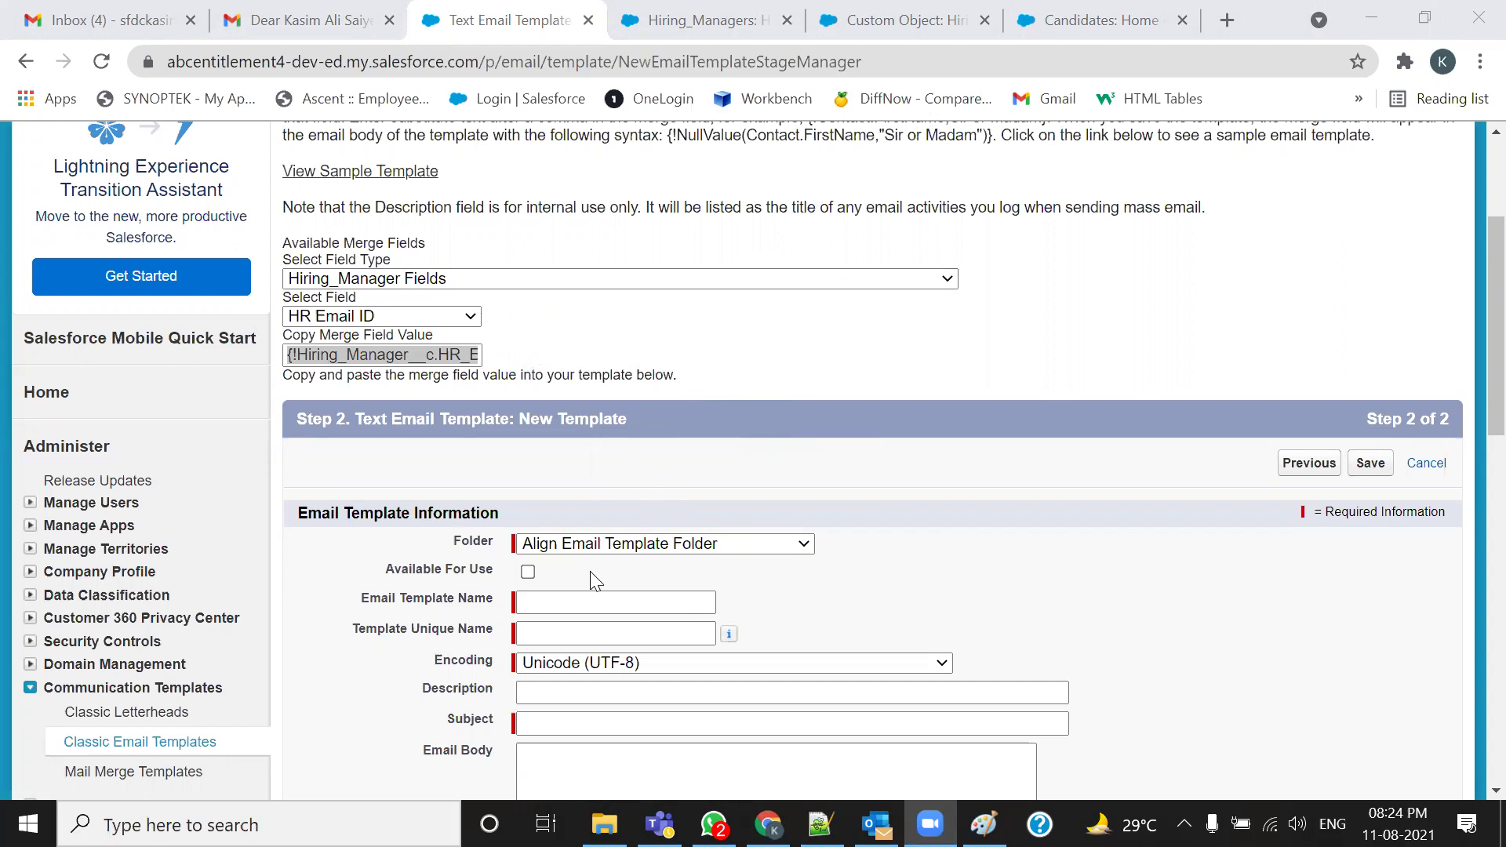
Mark the template available for use and name it New Hiring Manager Creation Notification Template
scroll(591, 570, down, 3)
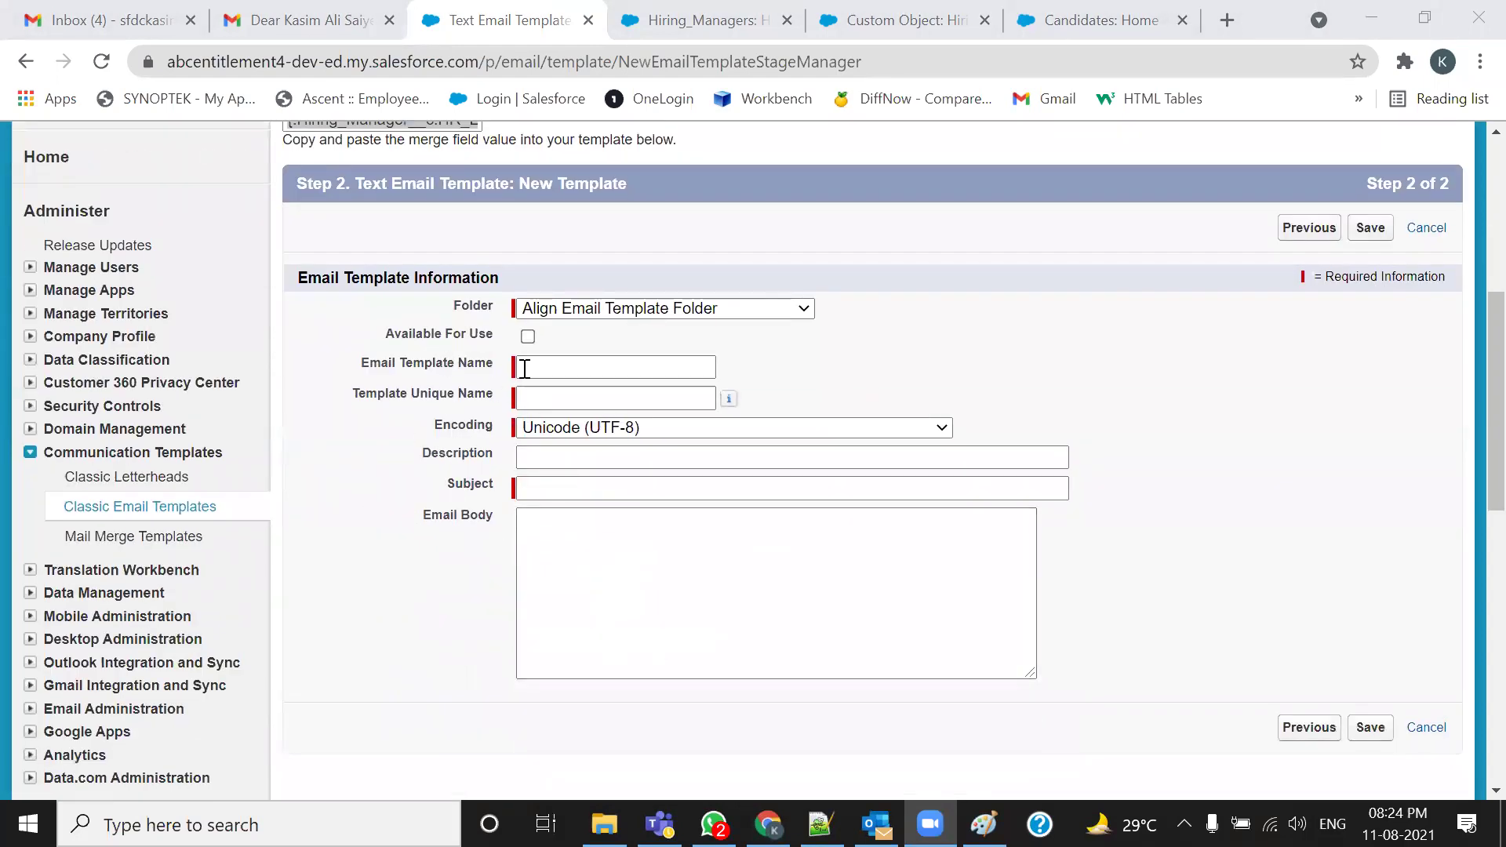
click(528, 336)
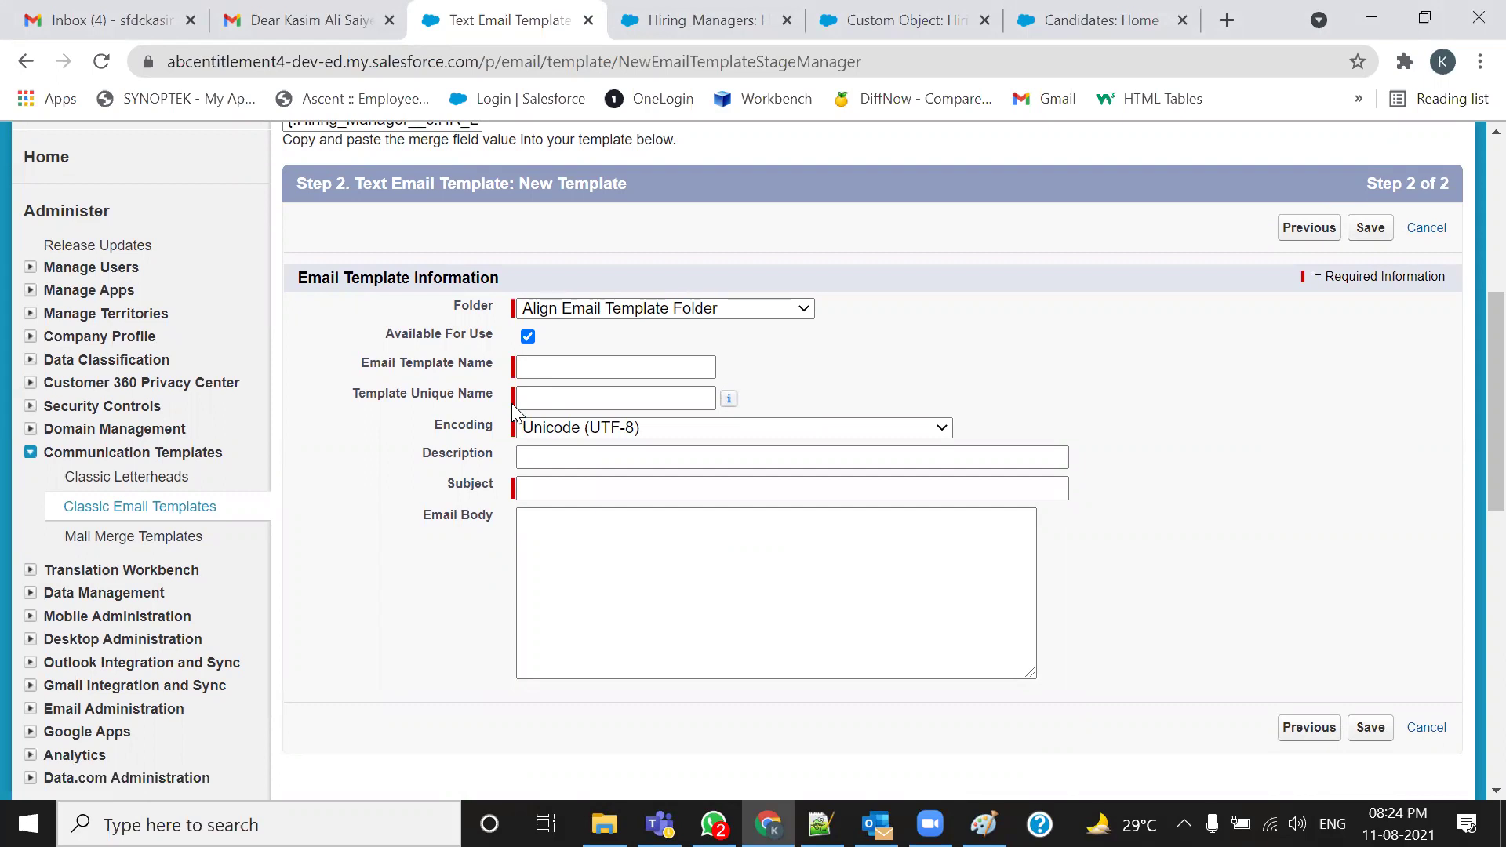
click(530, 369)
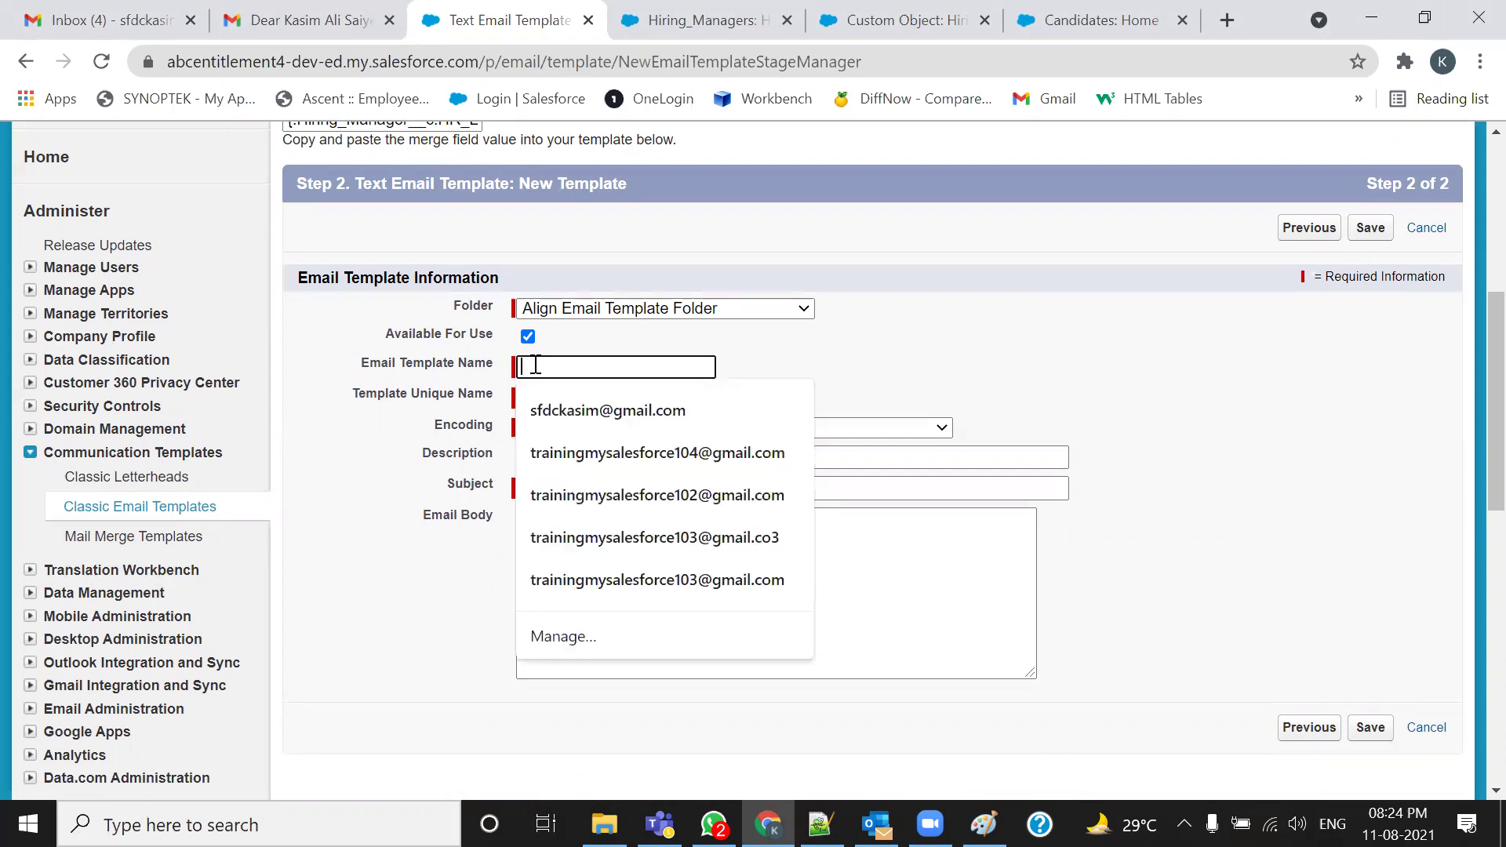
text(New )
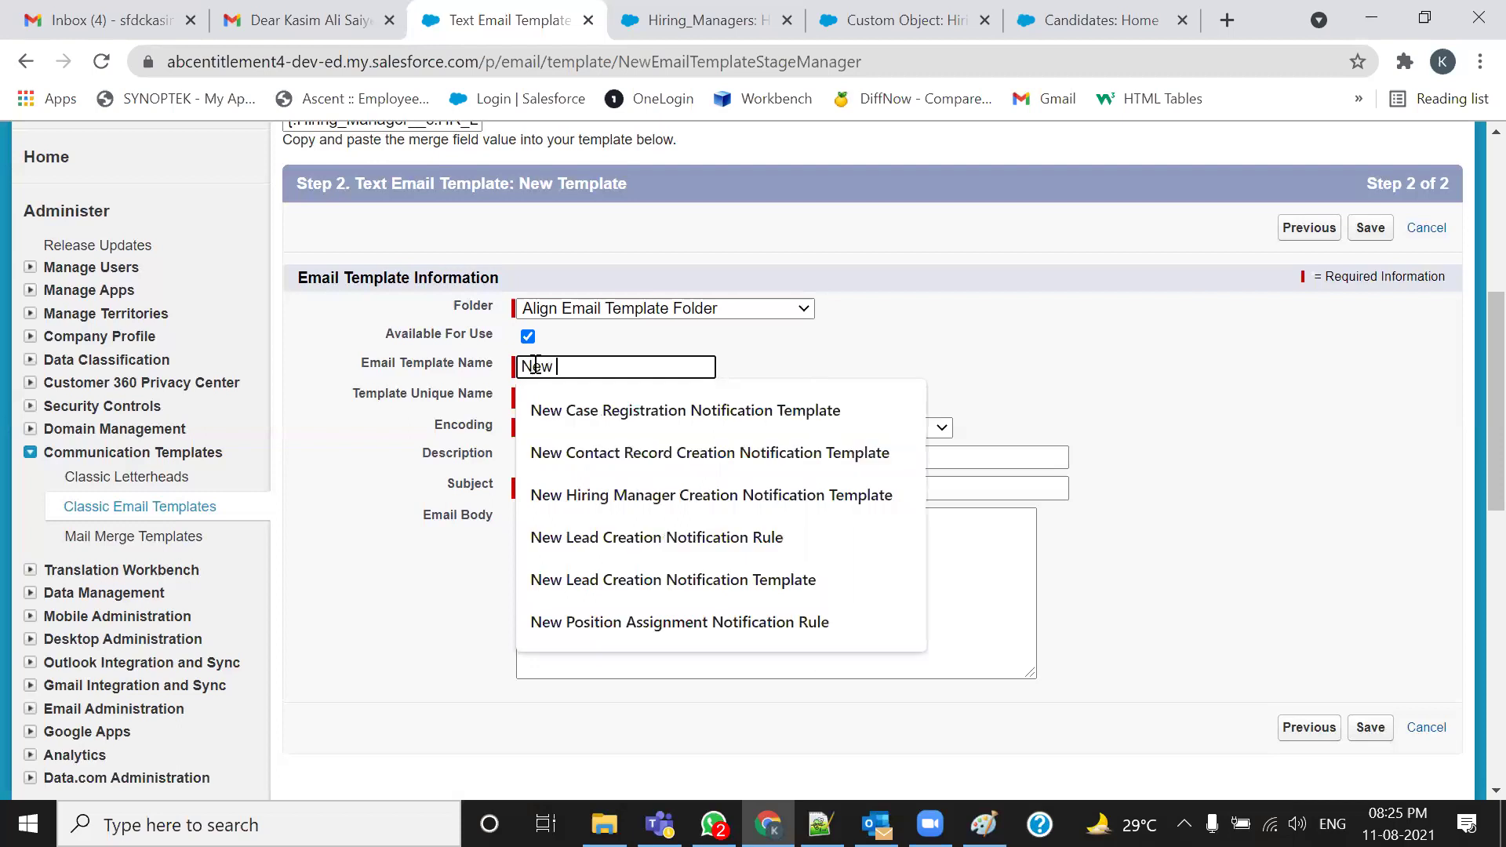
text(Hiring Manager Creati)
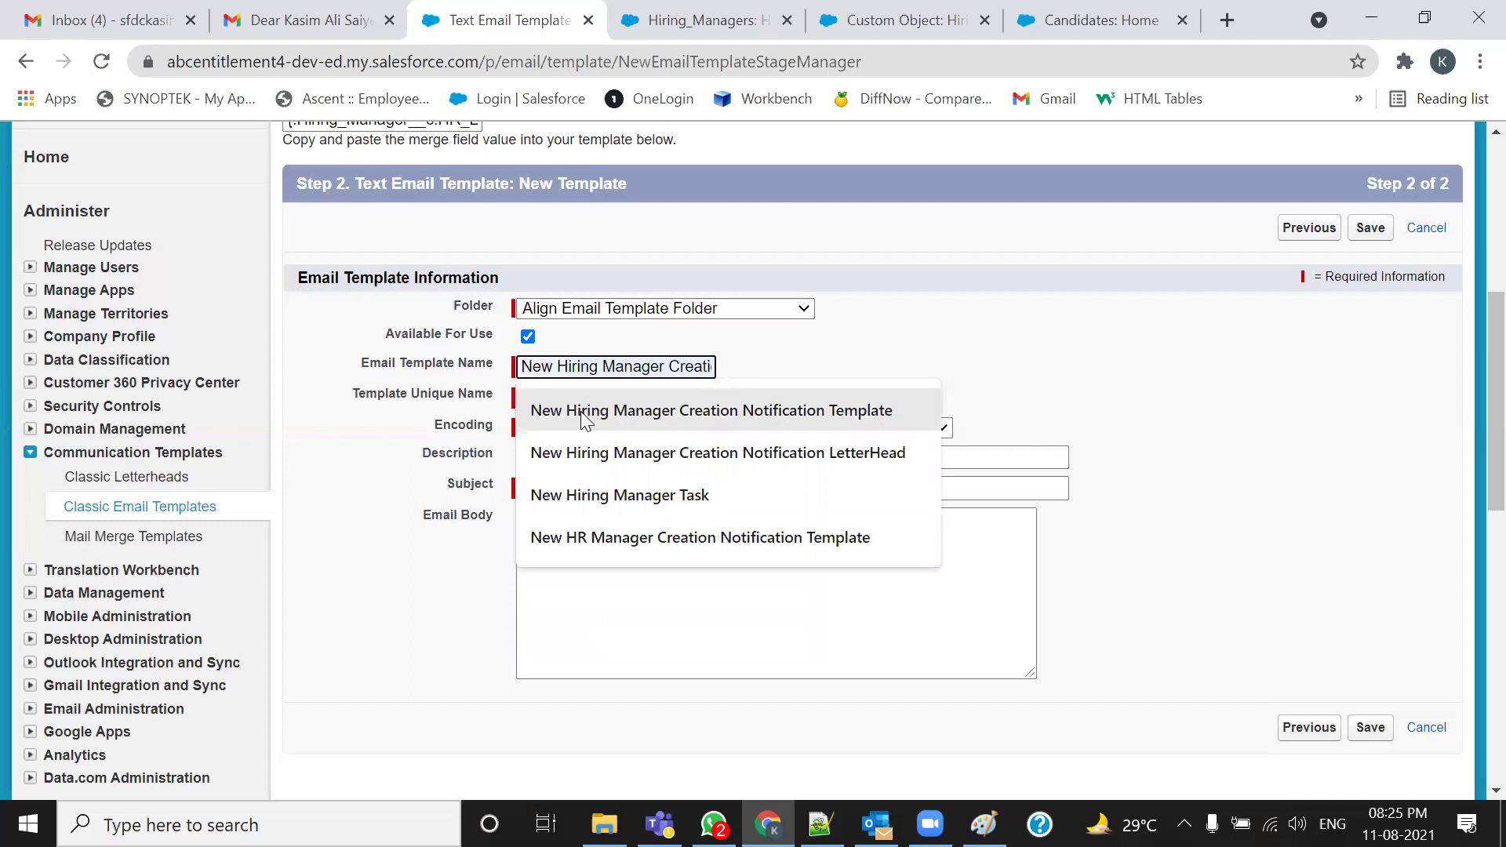
click(581, 411)
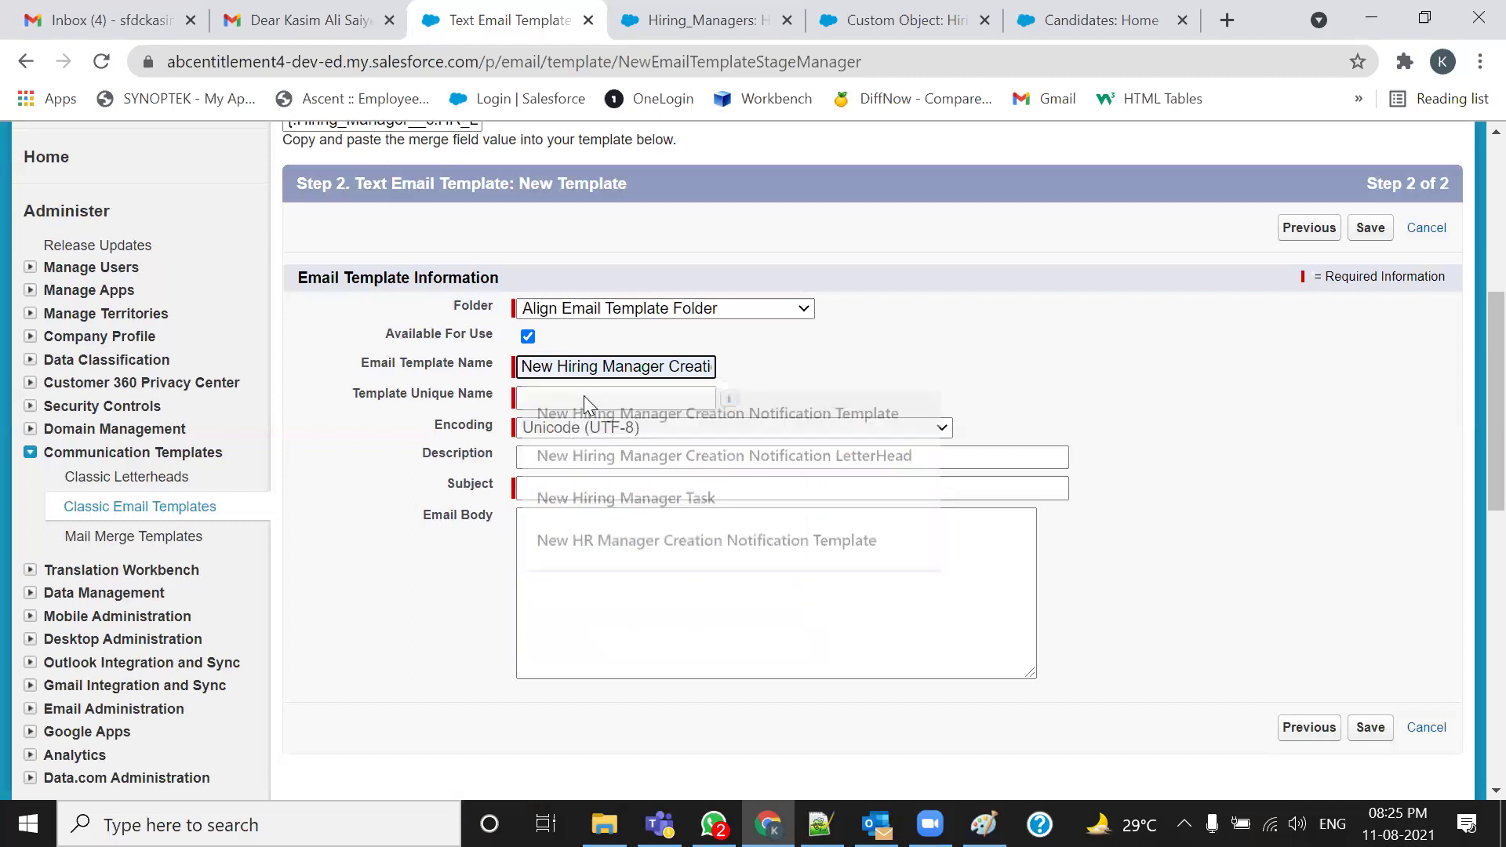
Copy the template name into the Description field
triple_click(632, 369)
key(ctrl+c)
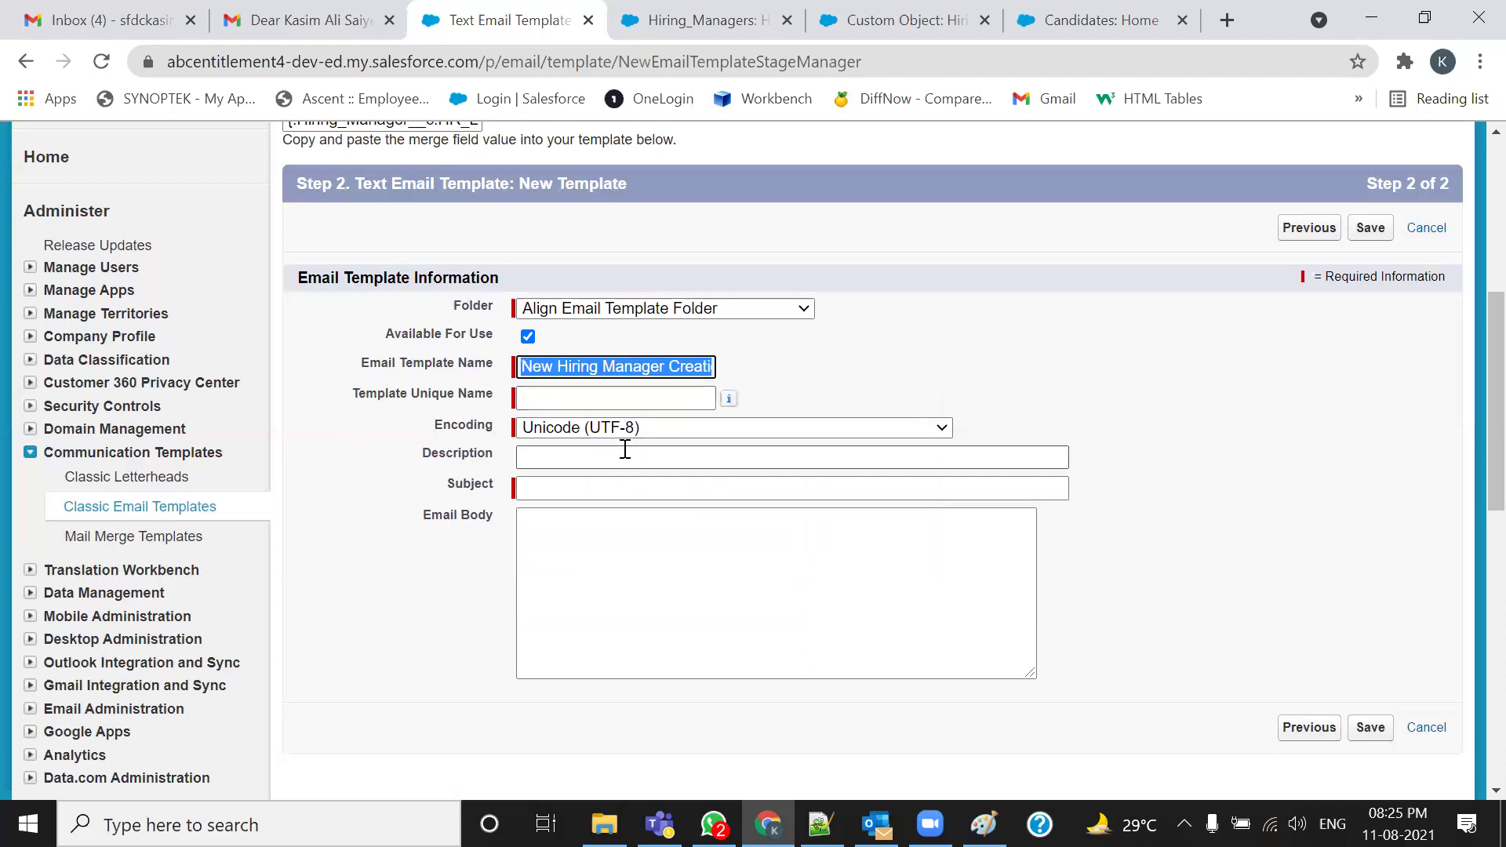
click(617, 455)
key(ctrl+v)
key(Escape)
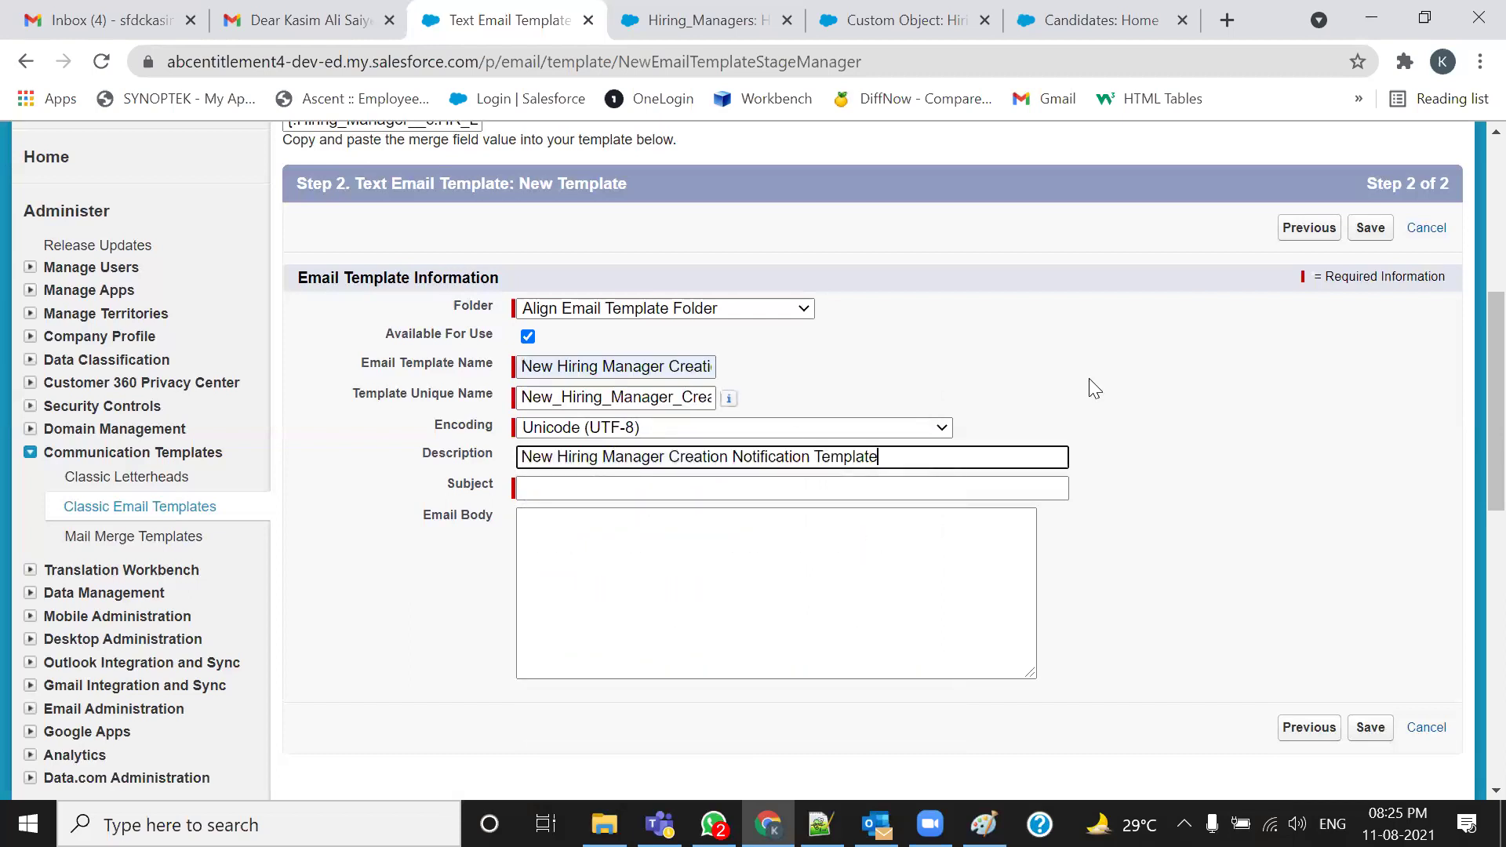
click(840, 489)
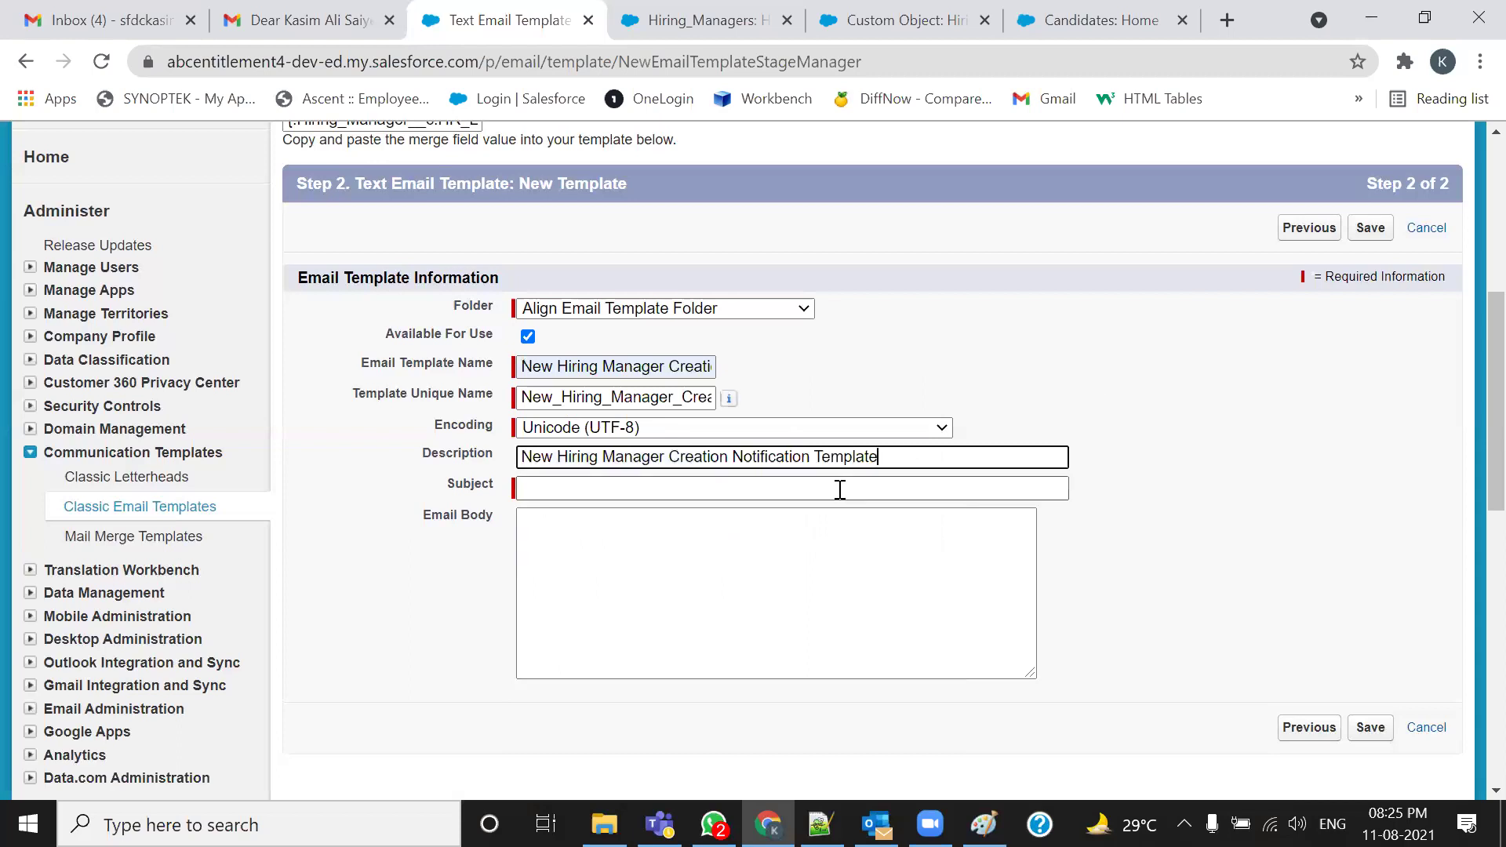
Paste 'Congratulations {!Hiring_Manager__c.Name}....!! Welcome On-Board' from the notes into Subject
key(alt+Tab)
key(Tab)
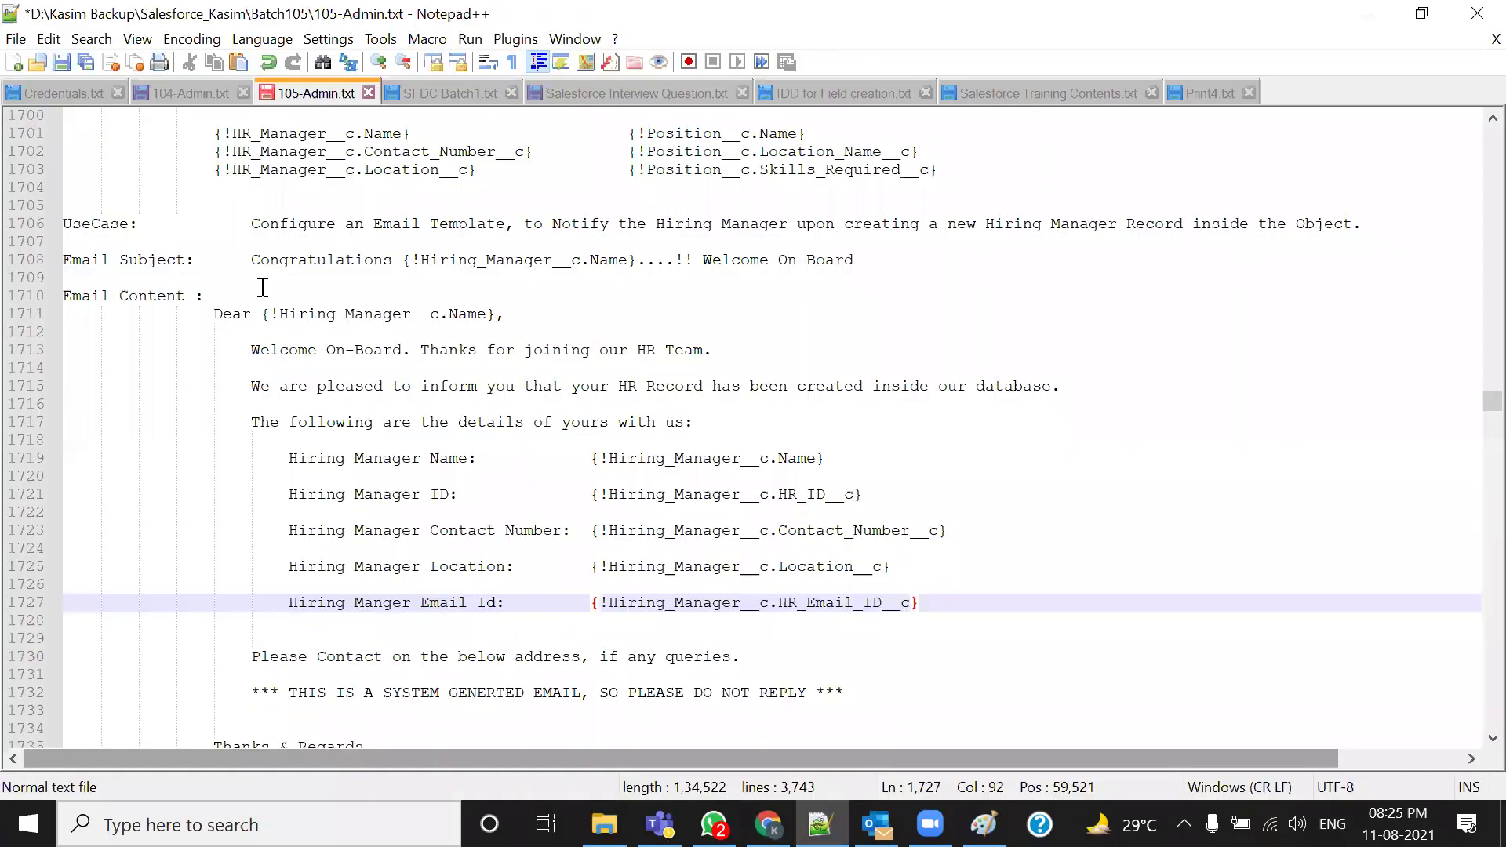
drag(251, 259, 861, 264)
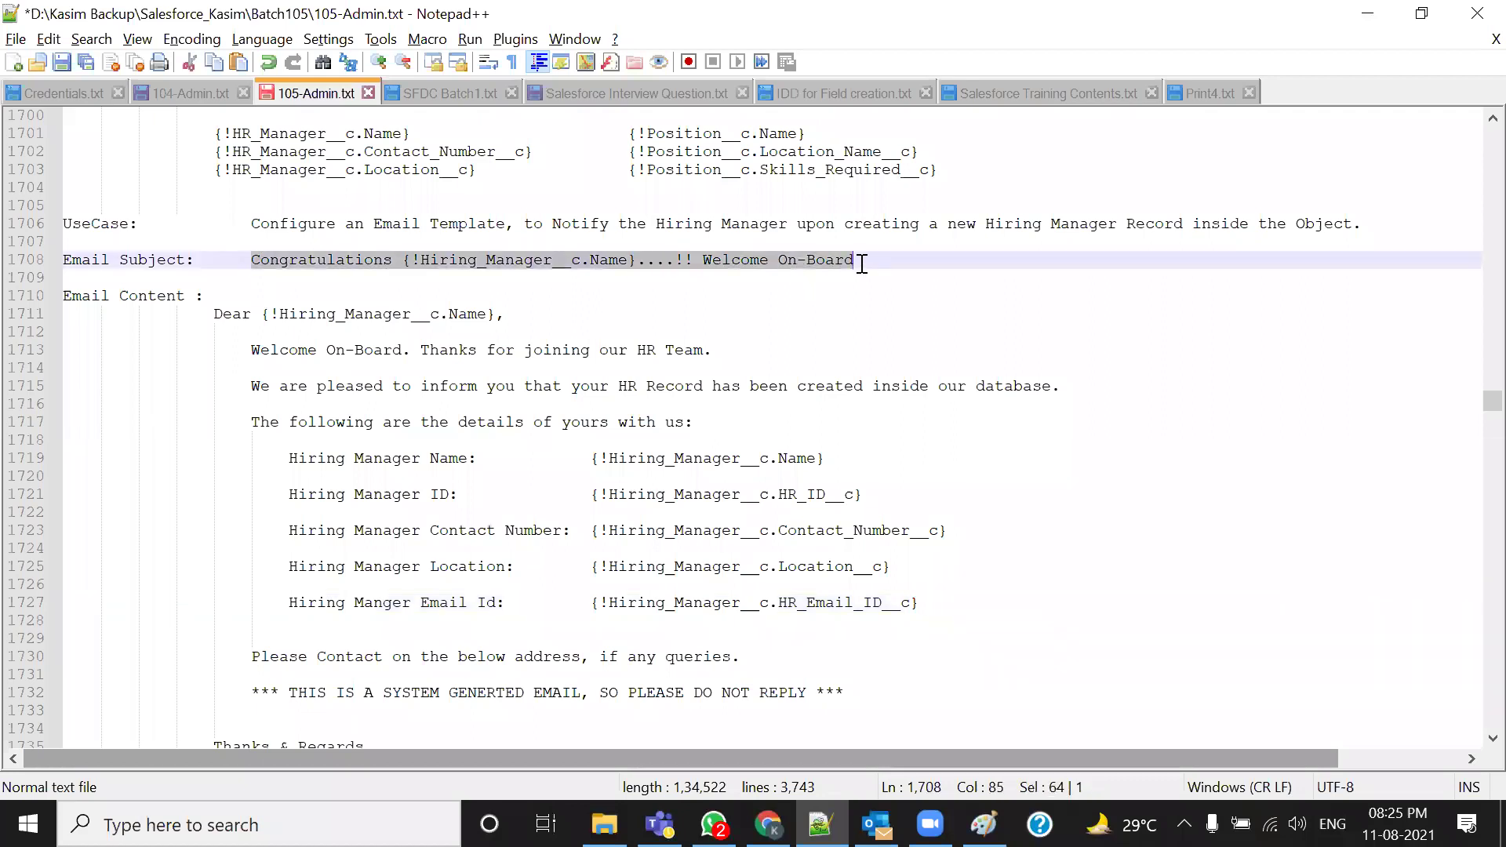
key(ctrl+c)
key(alt+Tab)
click(797, 487)
key(ctrl+v)
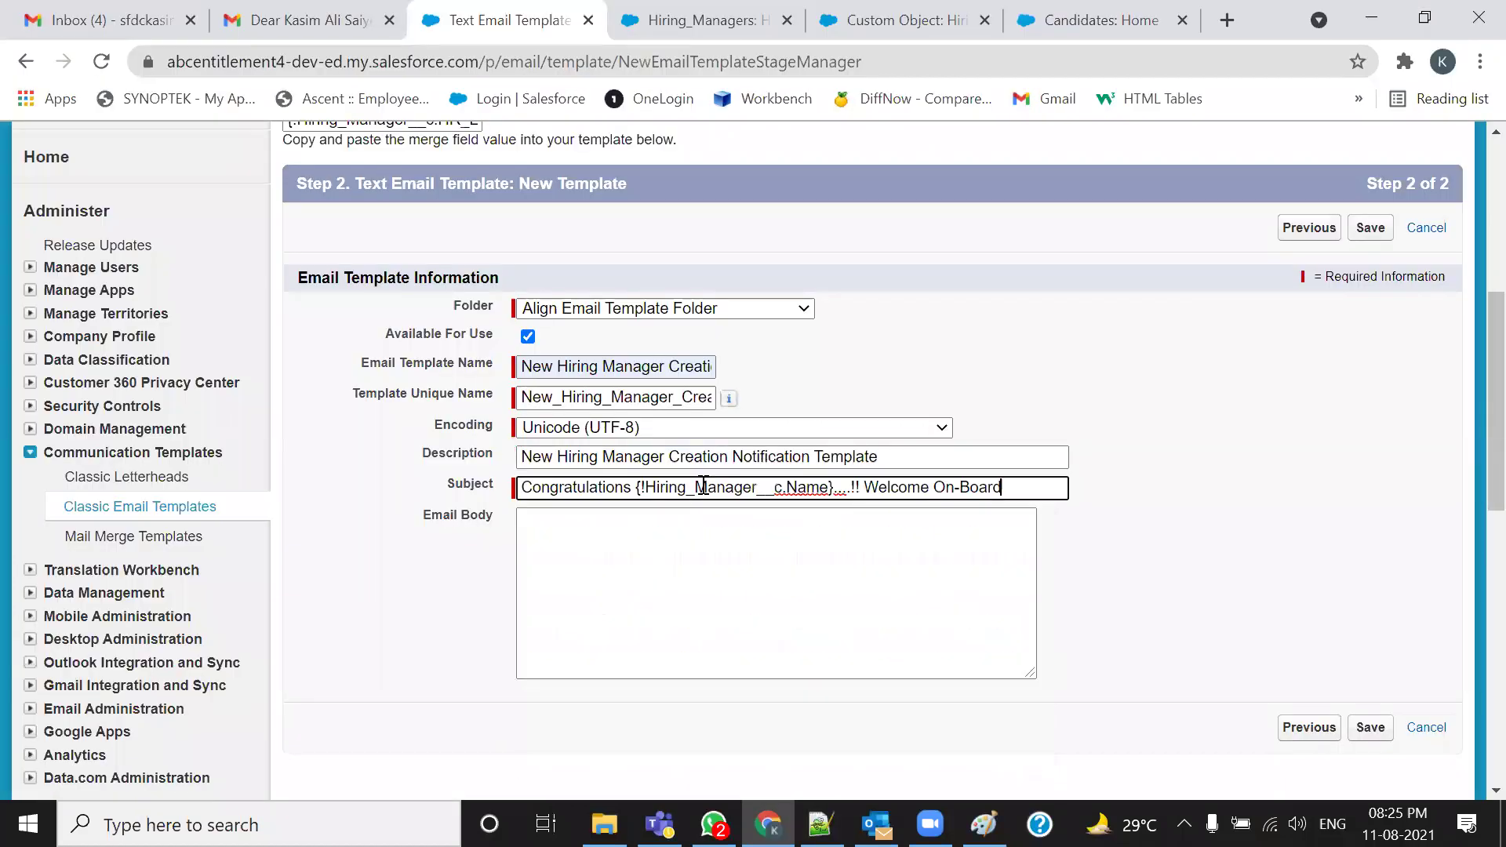
Copy the welcome message from Dear to the signature into the Email Body
key(alt+Tab)
drag(213, 314, 575, 612)
scroll(767, 572, down, 5)
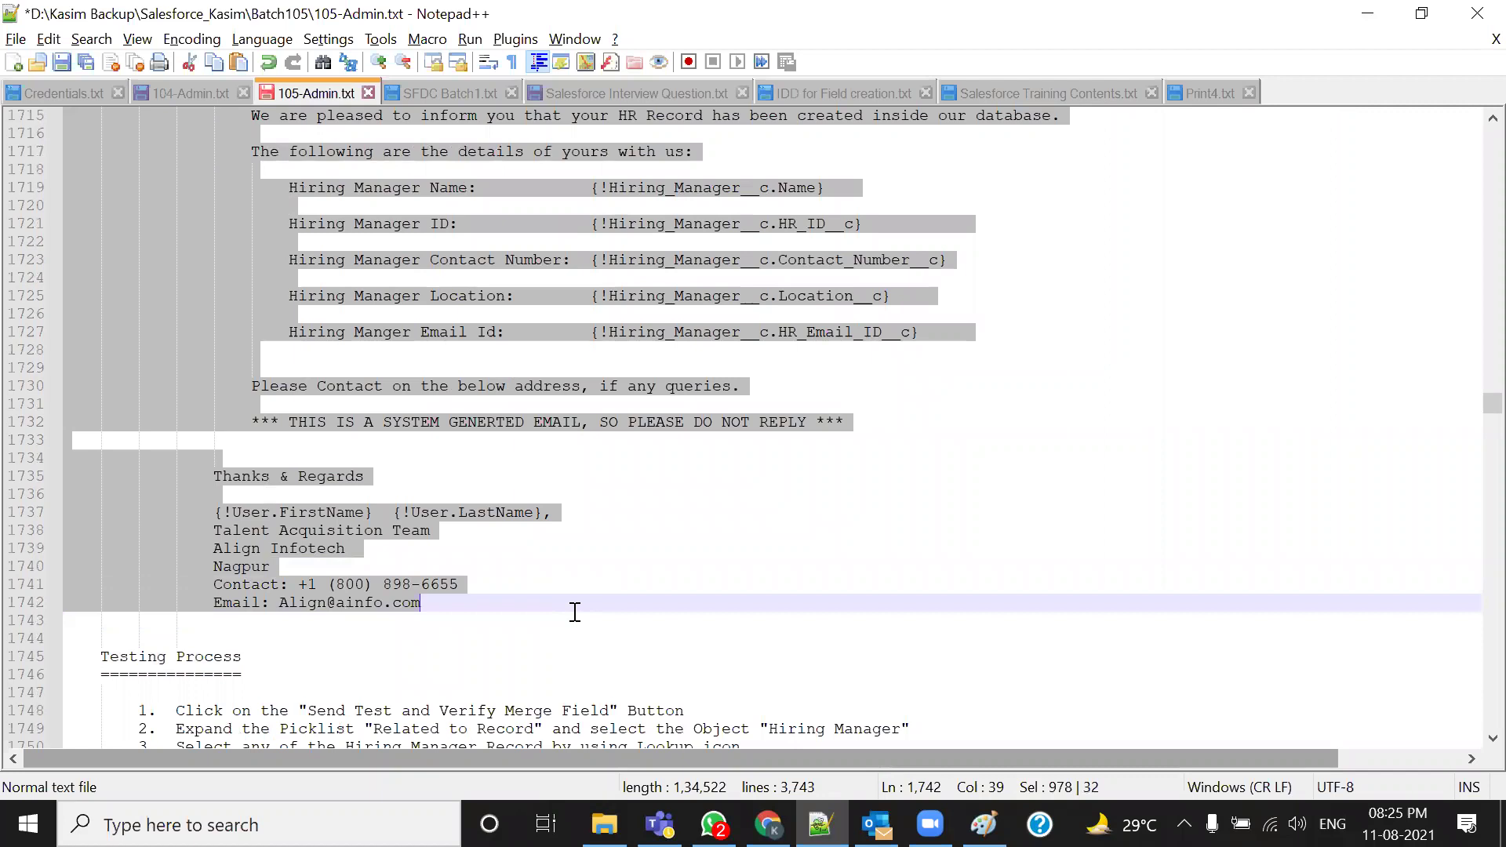
key(alt+Tab)
click(642, 549)
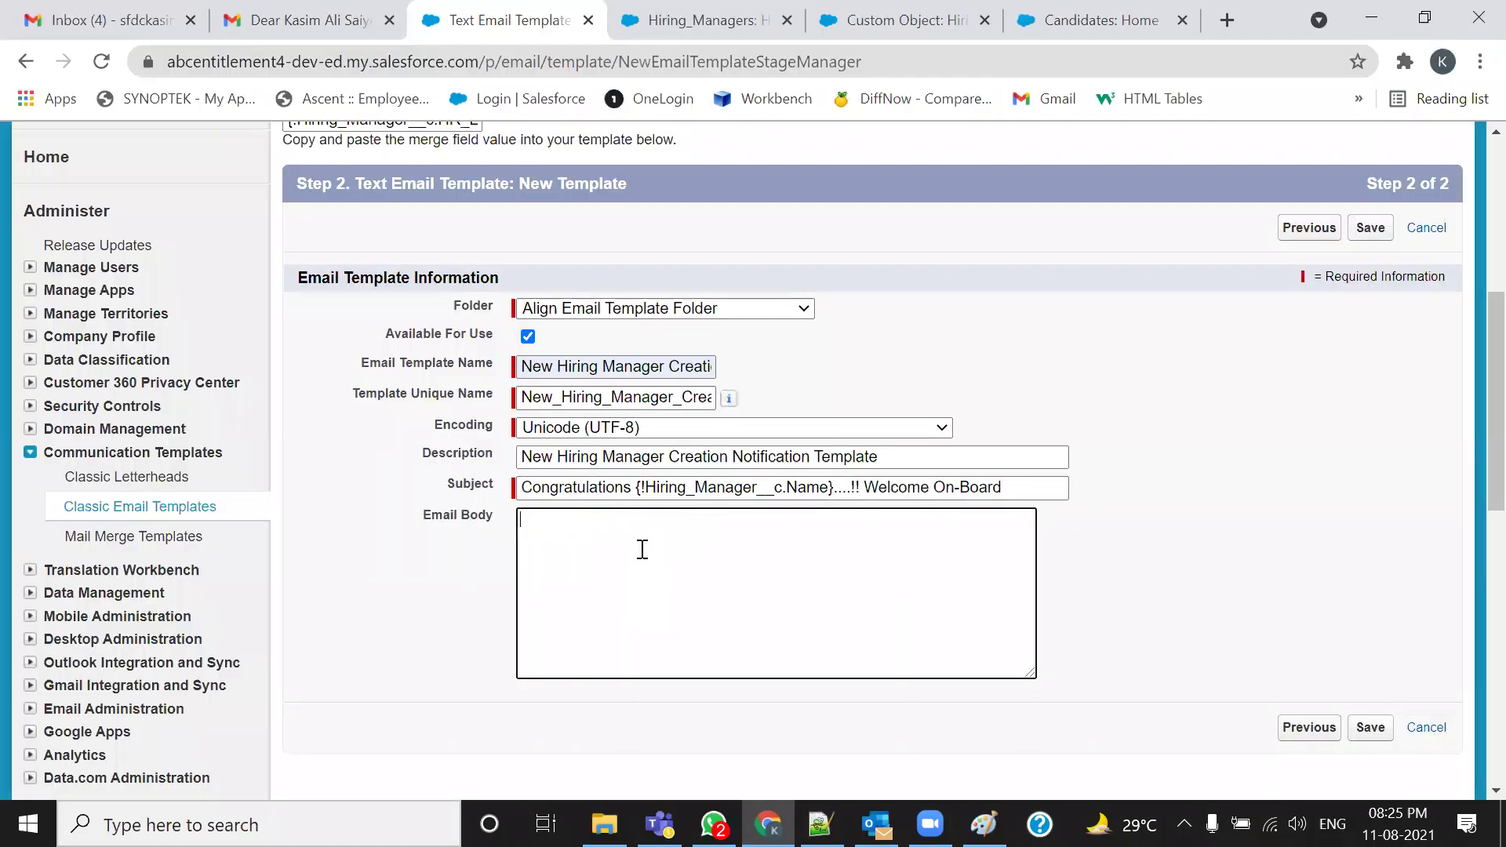
key(ctrl+v)
Enlarge the email body box and unindent the Welcome, opening, and Hiring Manager Name and ID lines
drag(1030, 669, 1320, 790)
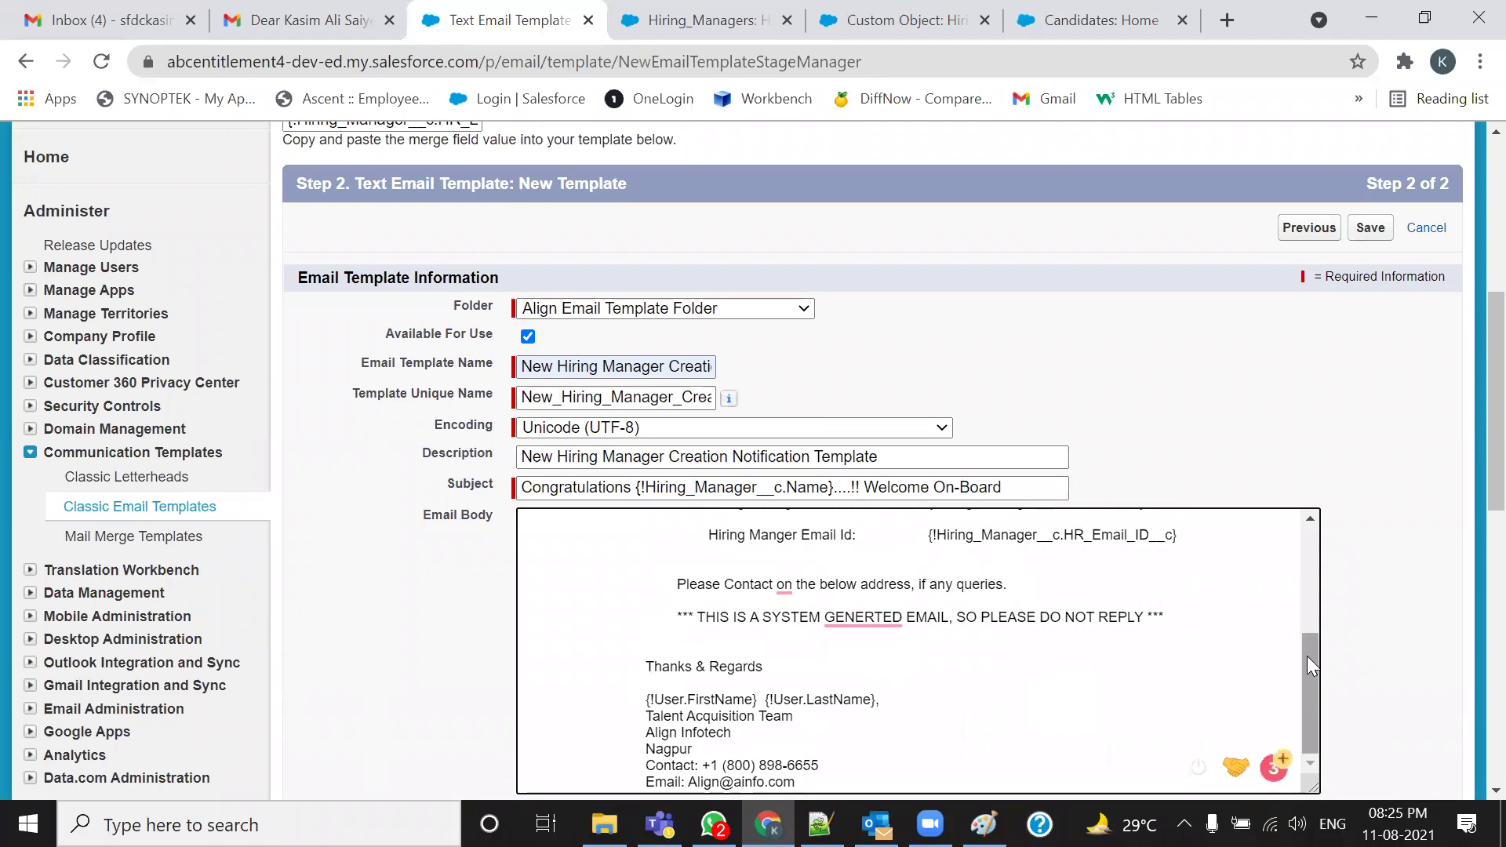
scroll(1309, 665, up, 3)
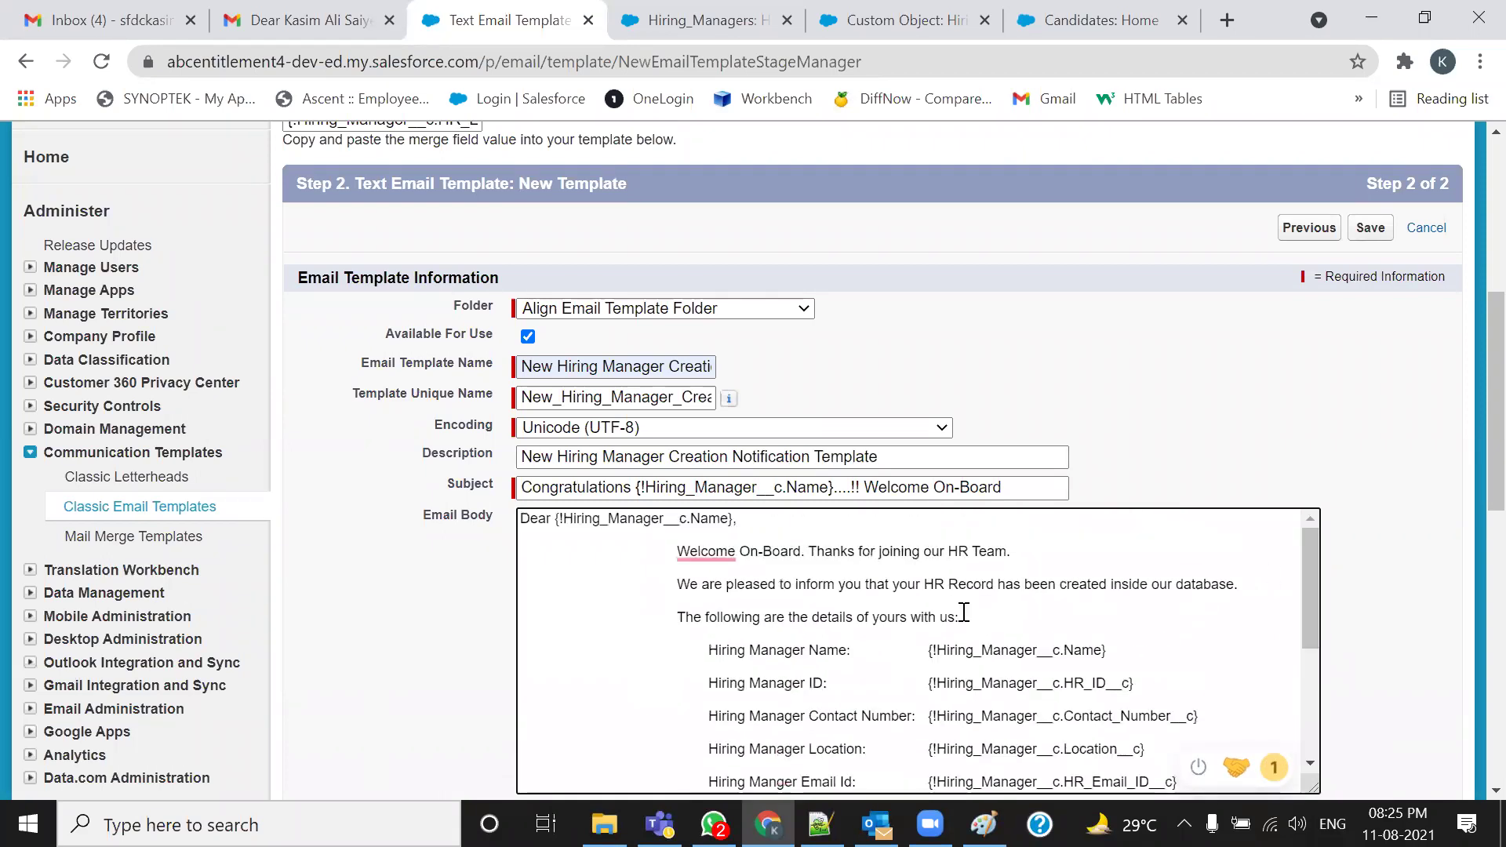
click(673, 551)
key(BackSpace)
key(BackSpace)
key(BackSpace)
key(BackSpace)
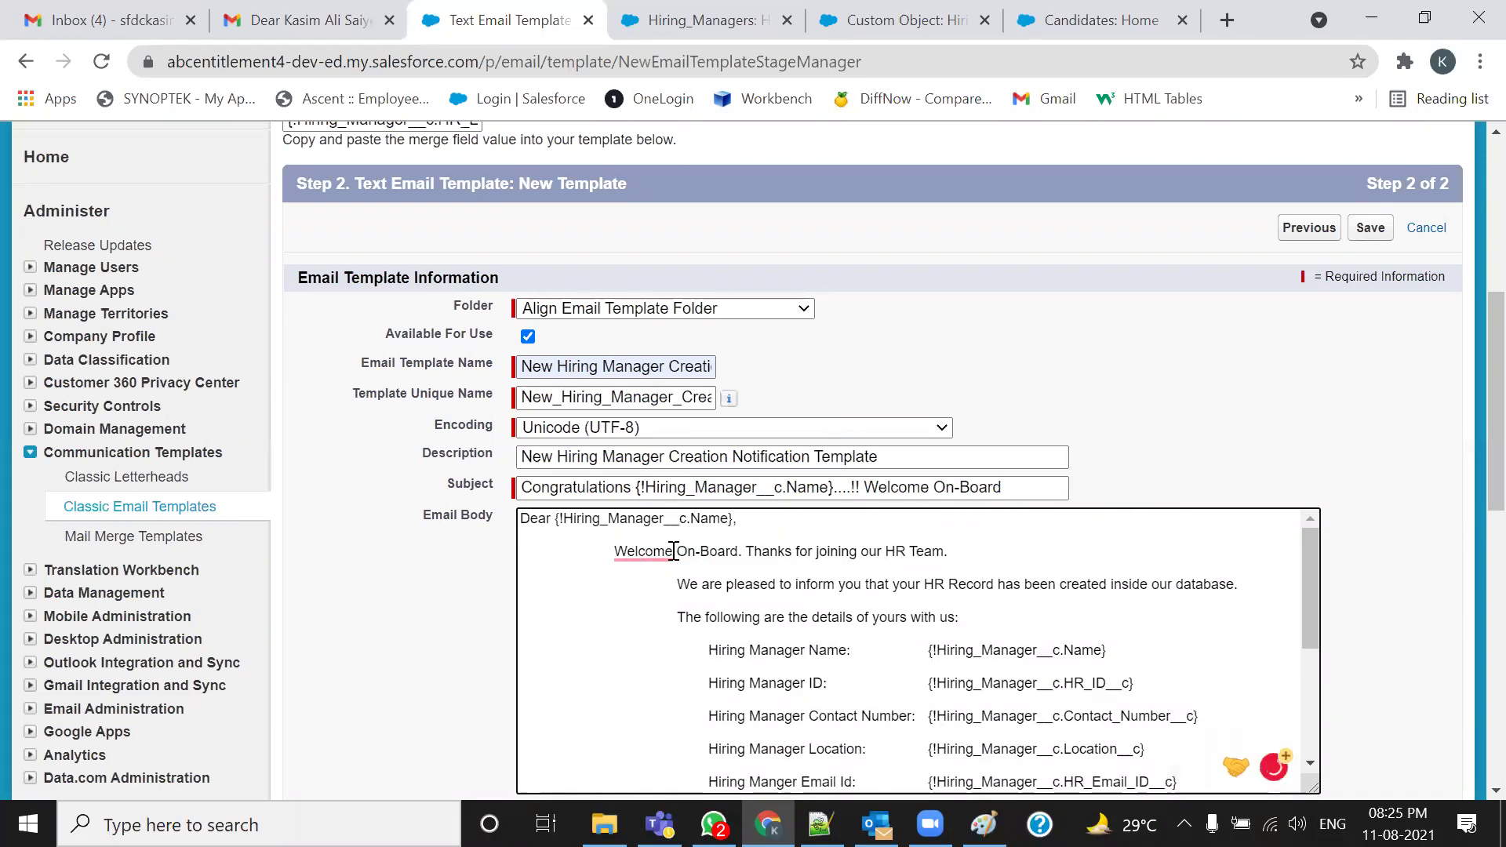
key(BackSpace)
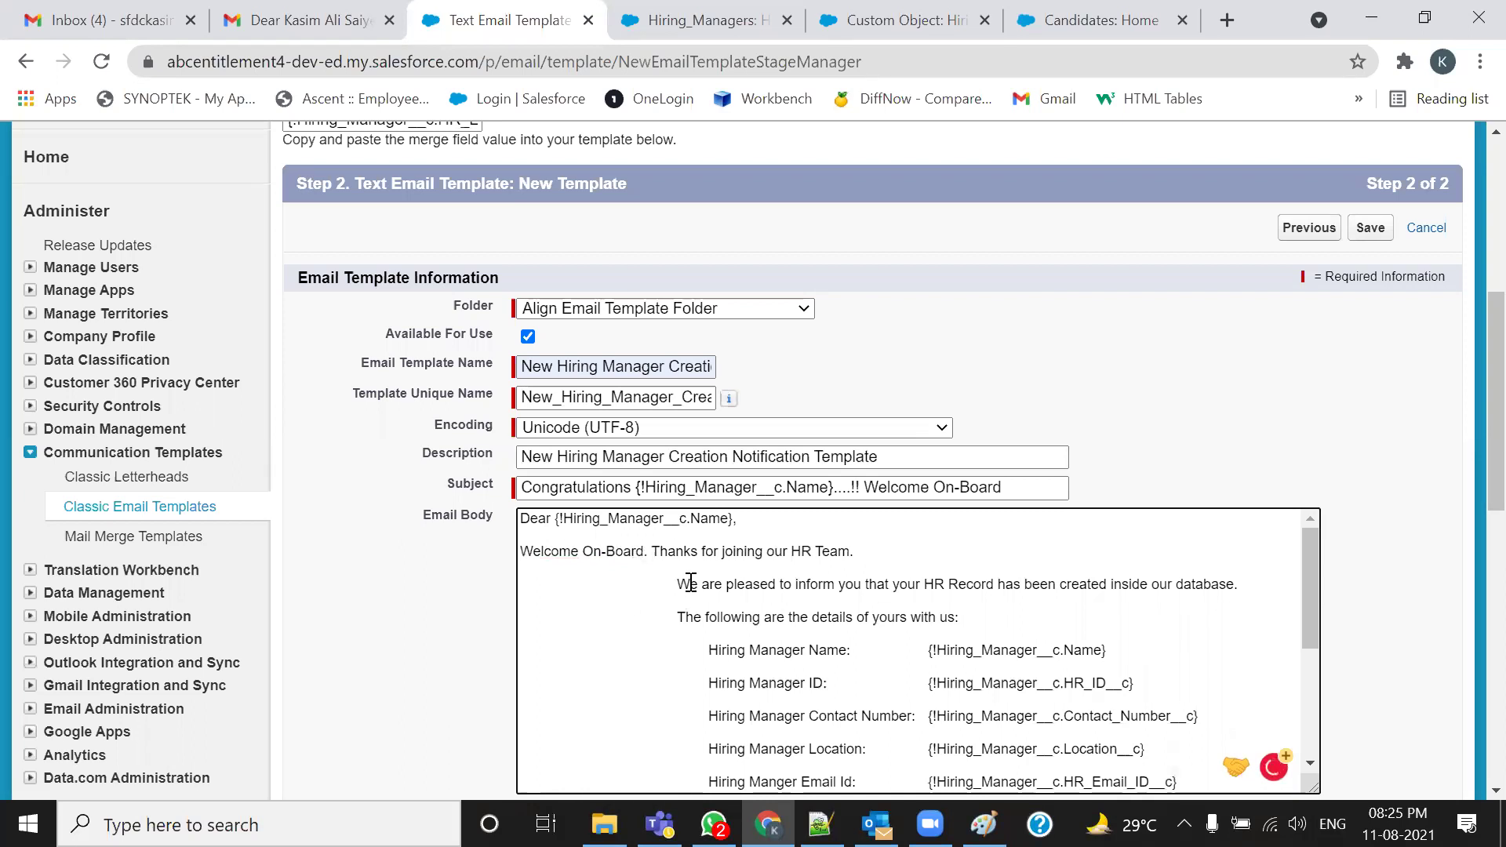
click(680, 584)
key(BackSpace)
key(BackSpace)
key(BackSpace)
key(BackSpace)
key(BackSpace)
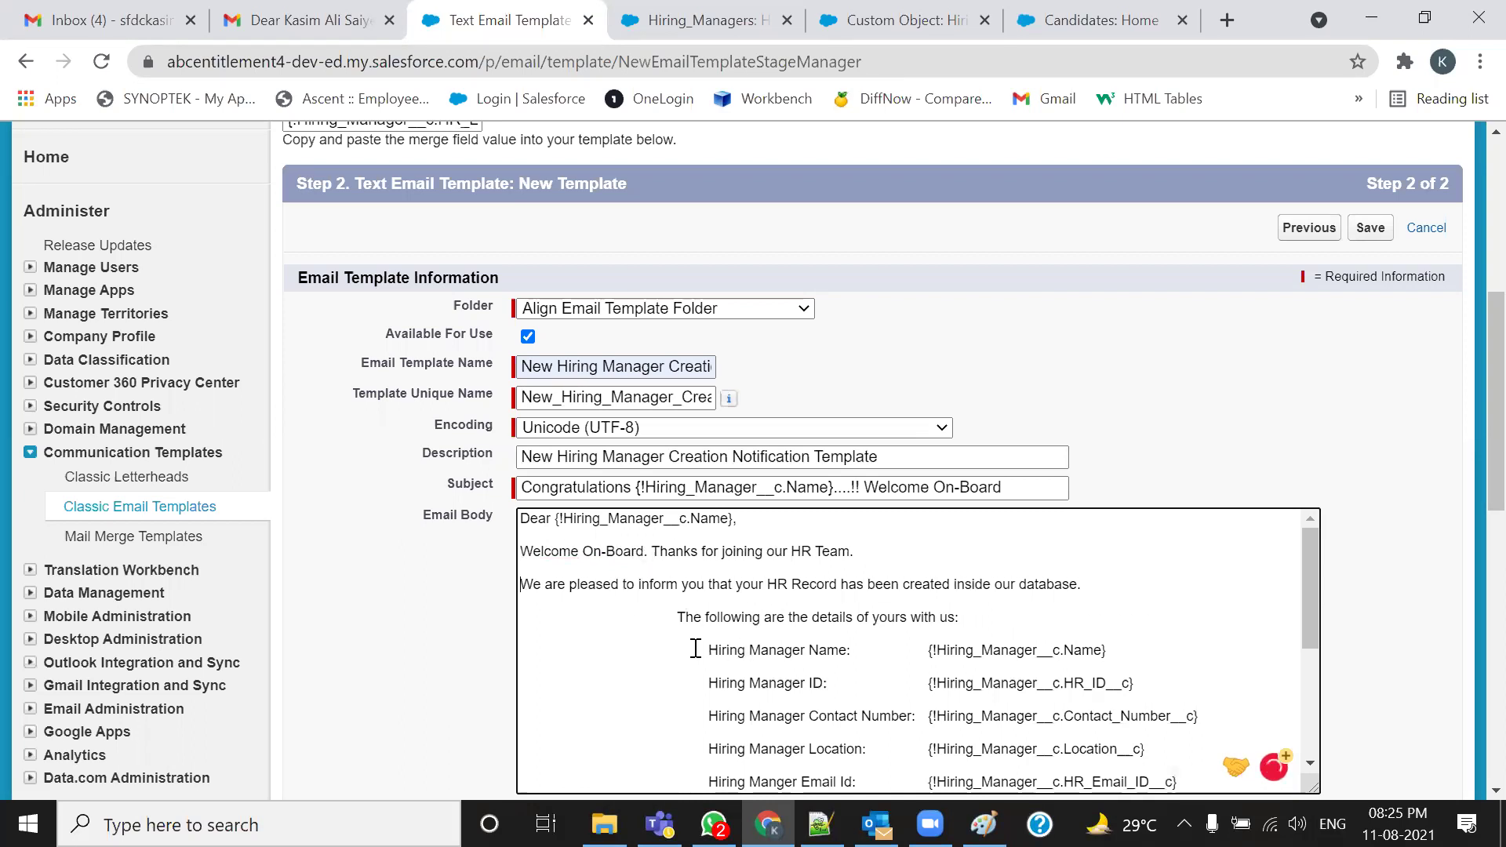
click(667, 613)
key(BackSpace)
key(BackSpace)
key(BackSpace)
key(BackSpace)
key(BackSpace)
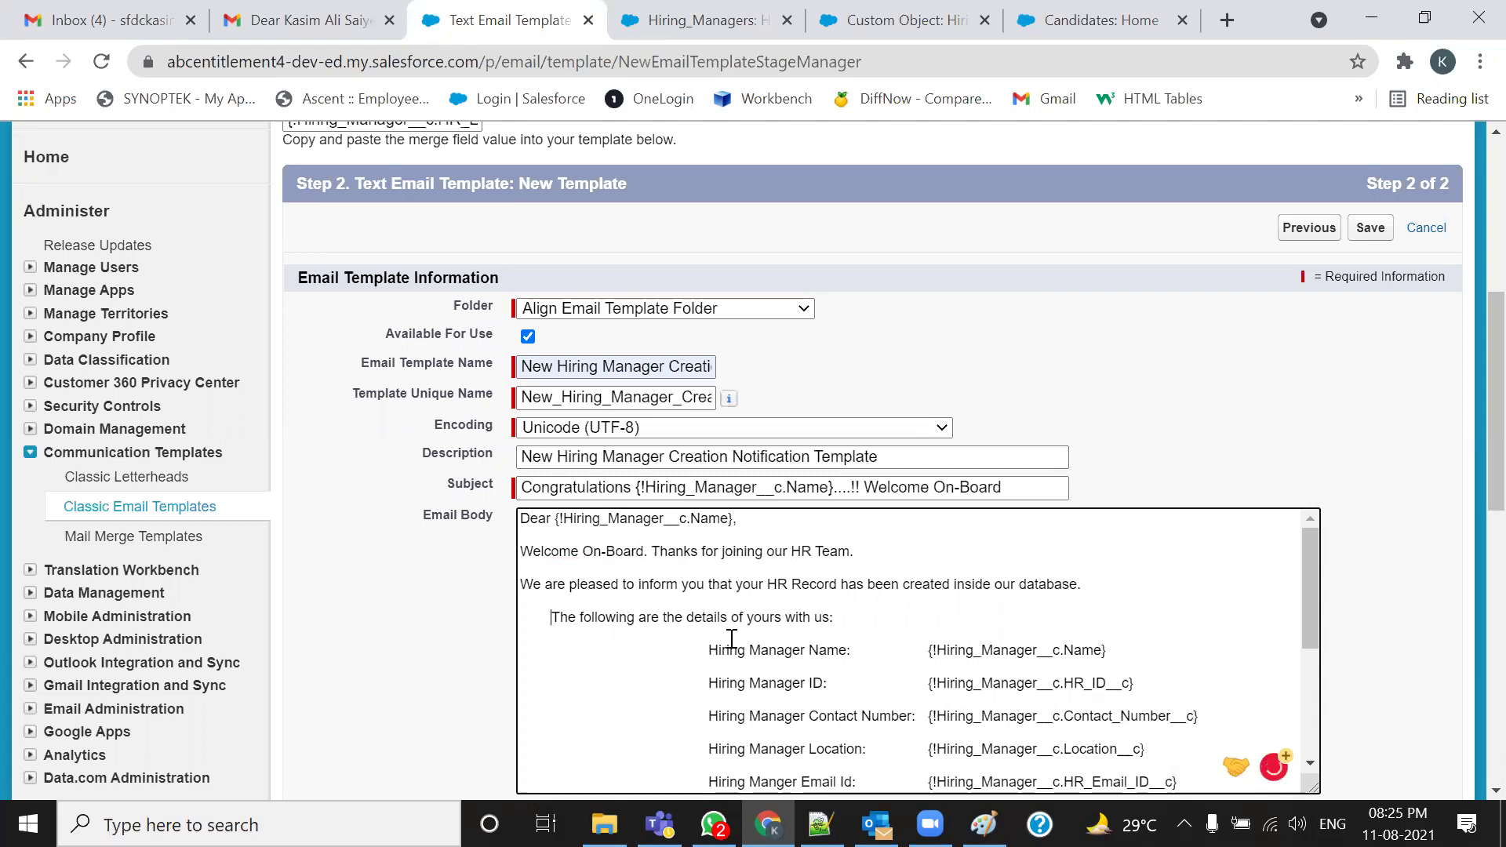
click(709, 650)
key(BackSpace)
key(BackSpace)
key(BackSpace)
key(BackSpace)
key(BackSpace)
key(BackSpace)
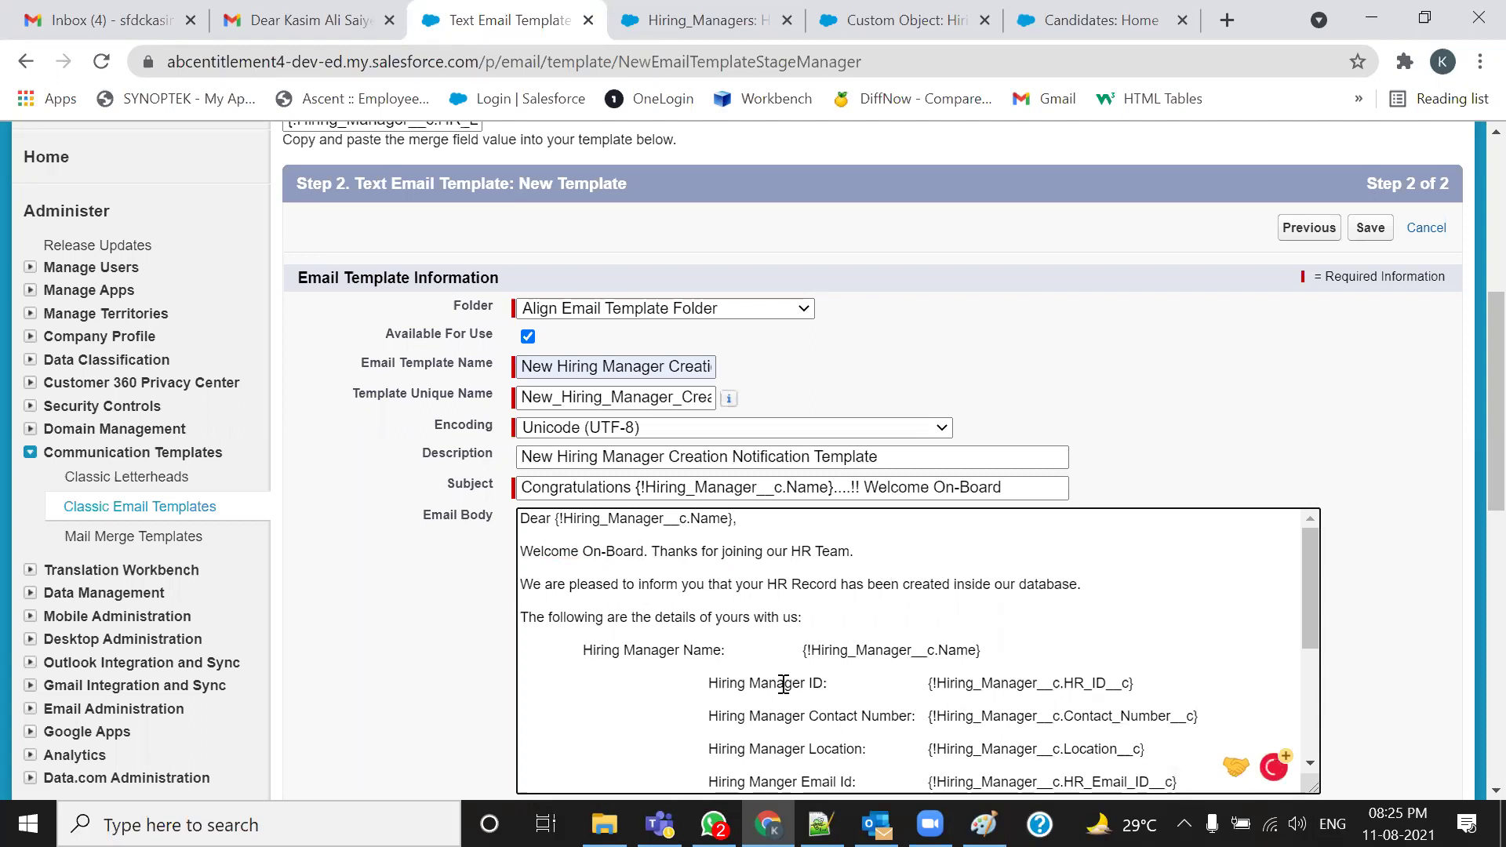
scroll(764, 682, down, 3)
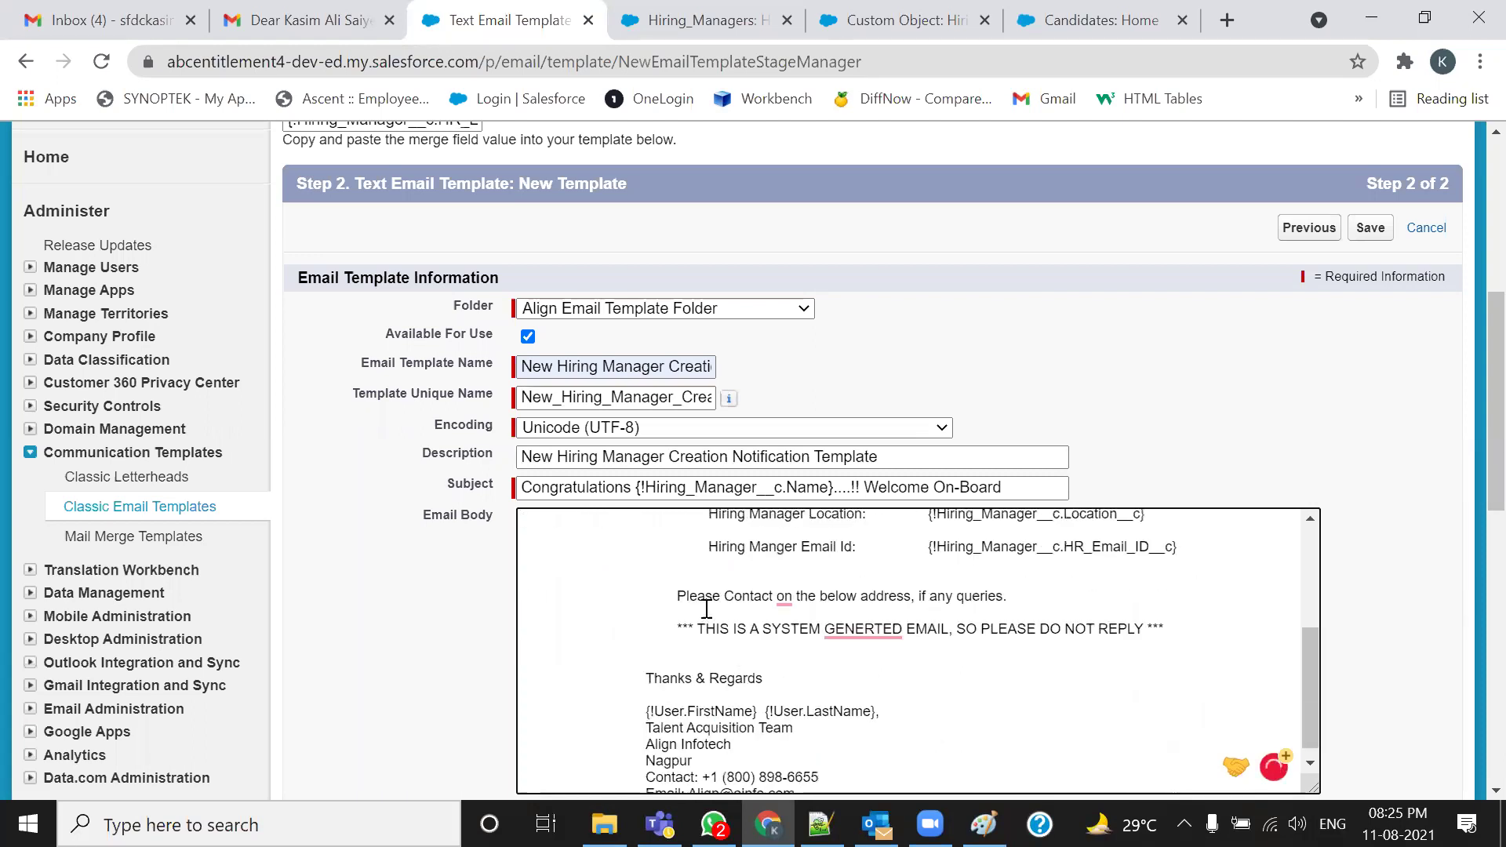
scroll(730, 686, up, 3)
click(710, 682)
key(BackSpace)
key(BackSpace)
key(BackSpace)
key(BackSpace)
key(BackSpace)
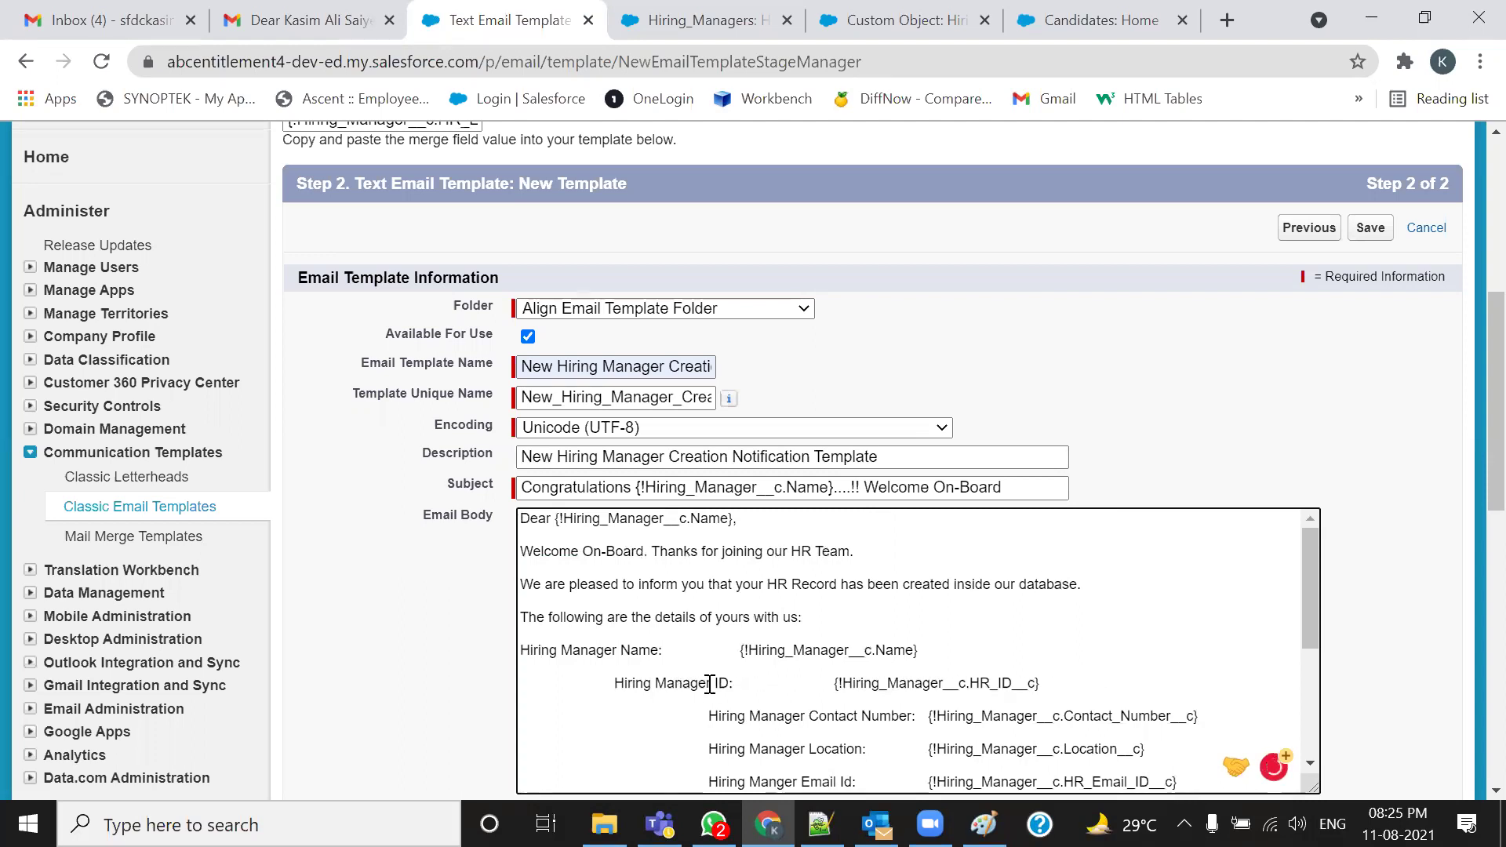
key(BackSpace)
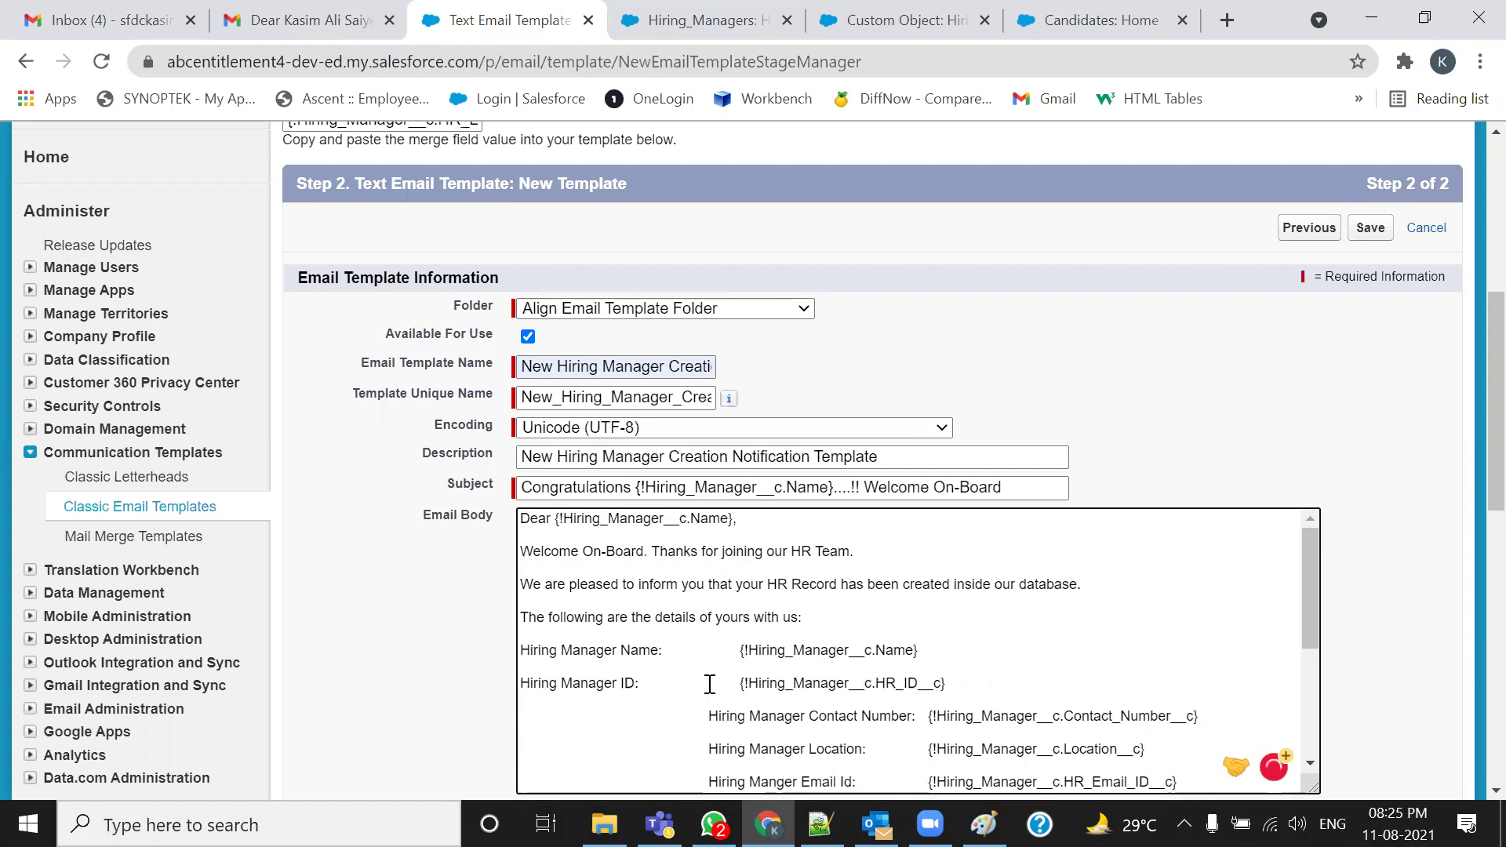
key(BackSpace)
key(BackSpace)
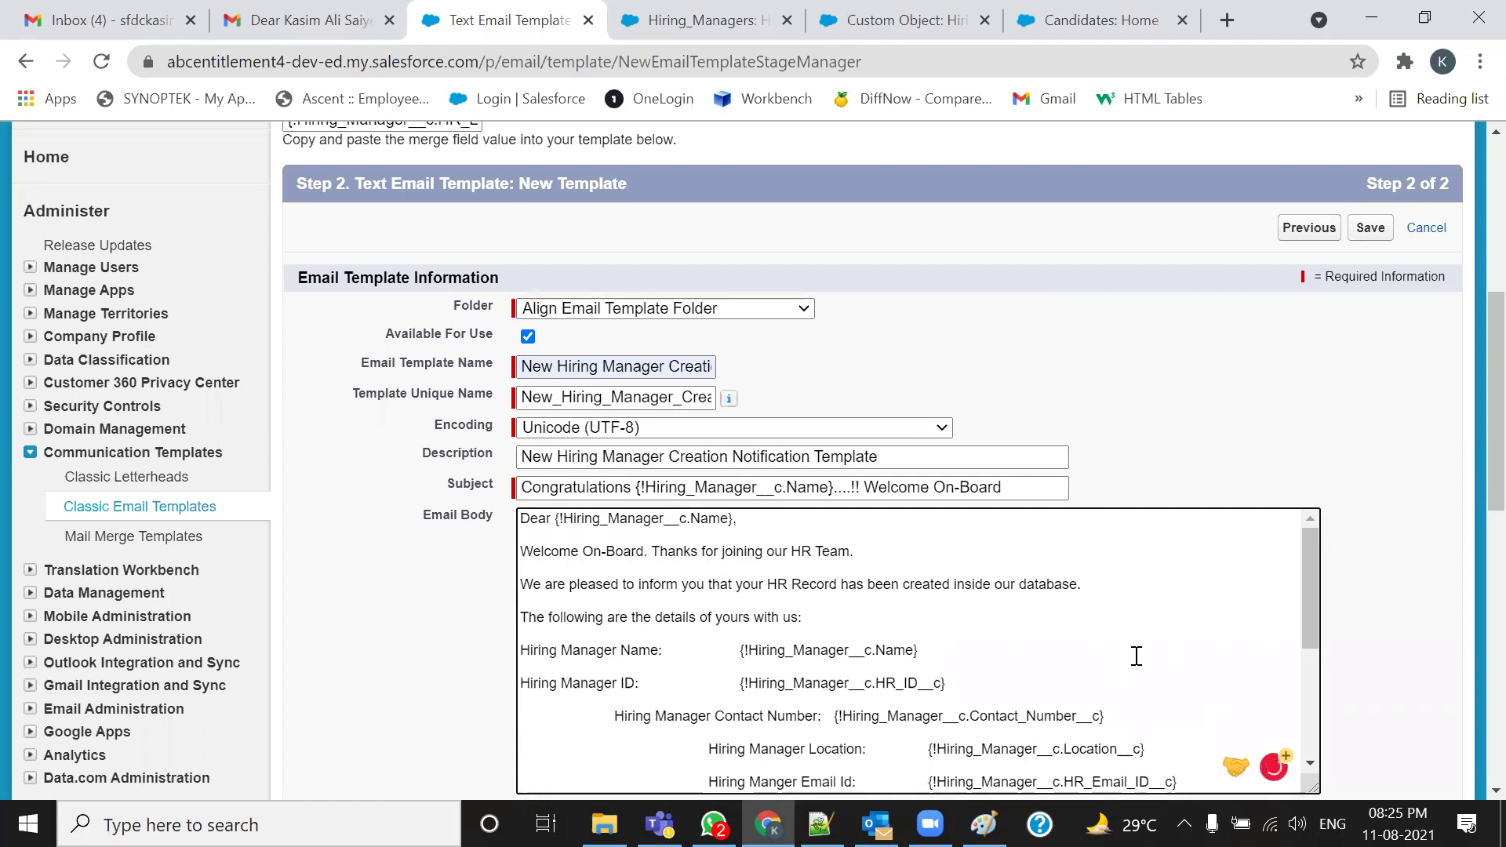
Unindent the Contact Number, Location, Email Id and Please Contact lines of the body
scroll(1137, 657, down, 3)
scroll(887, 746, up, 3)
scroll(1015, 666, down, 2)
key(BackSpace)
key(BackSpace)
key(BackSpace)
key(BackSpace)
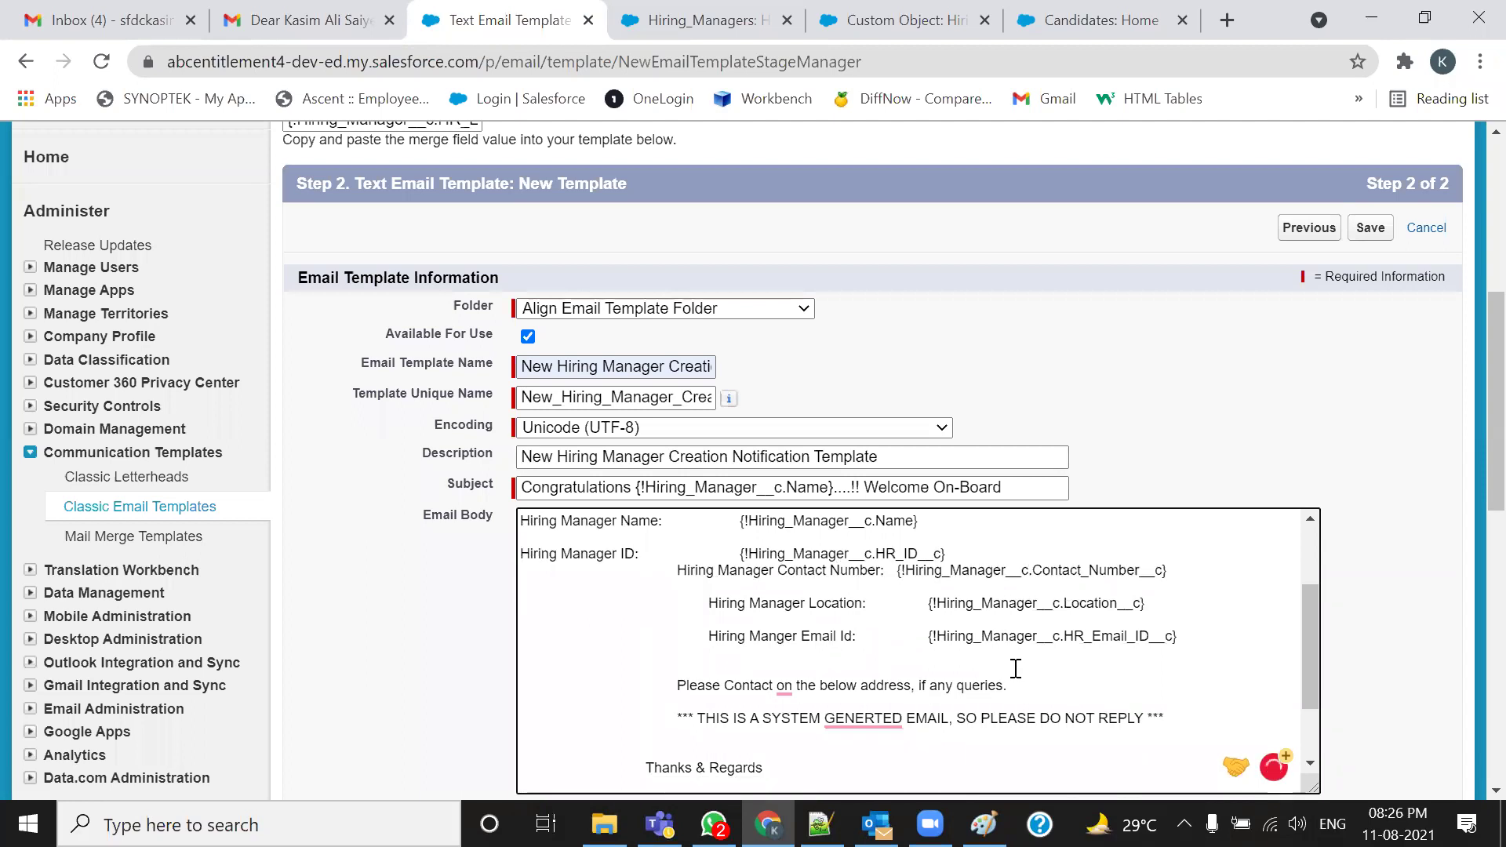
key(BackSpace)
key(BackSpace)
scroll(1015, 668, down, 1)
scroll(1015, 668, up, 3)
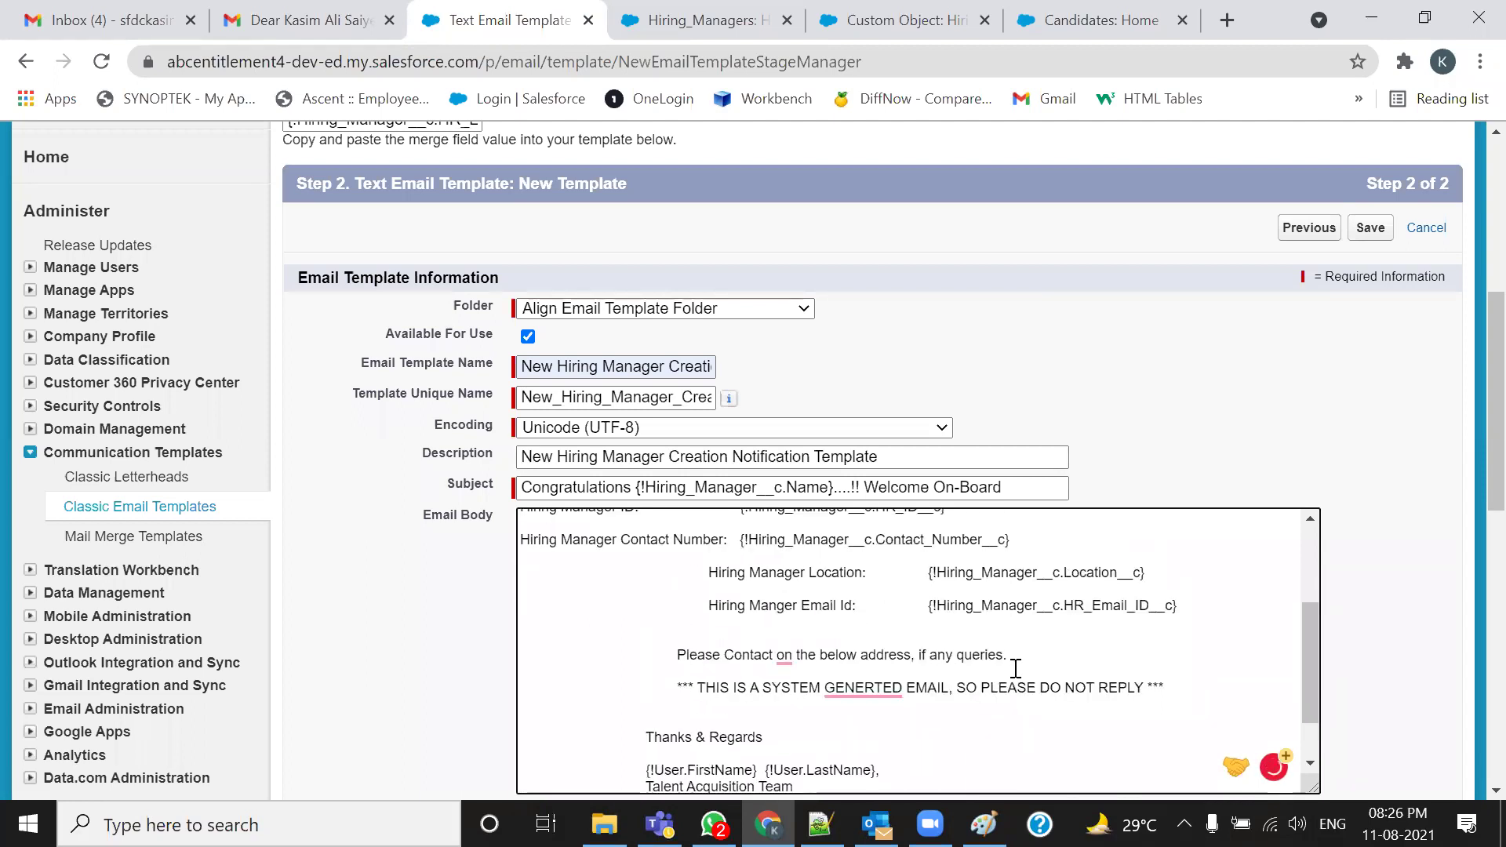
scroll(765, 675, down, 1)
click(708, 631)
key(BackSpace)
key(BackSpace)
key(BackSpace)
key(BackSpace)
key(BackSpace)
key(BackSpace)
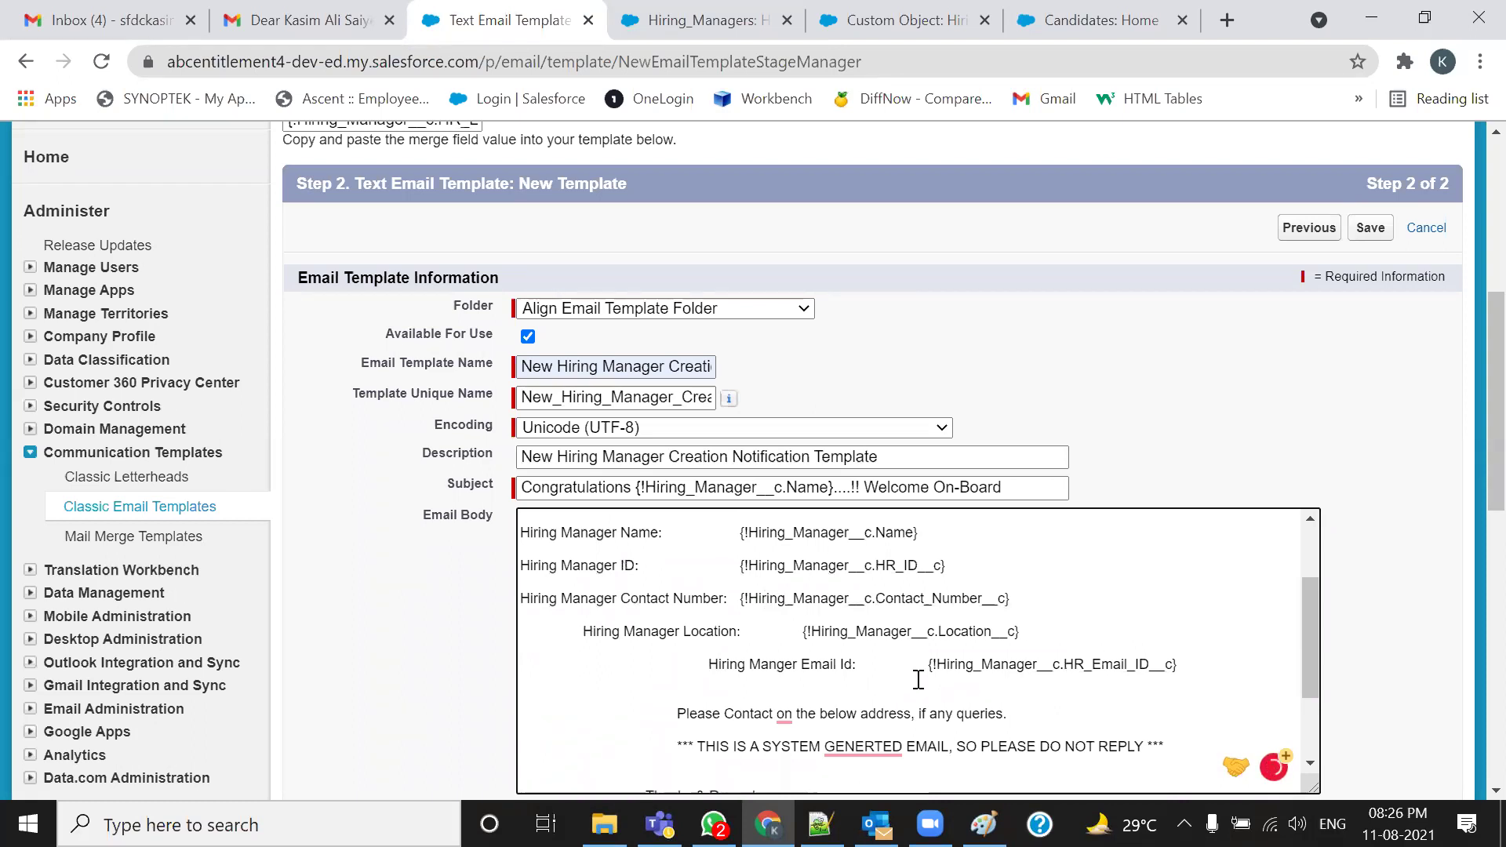
click(708, 665)
key(BackSpace)
key(BackSpace)
key(BackSpace)
key(BackSpace)
key(BackSpace)
key(BackSpace)
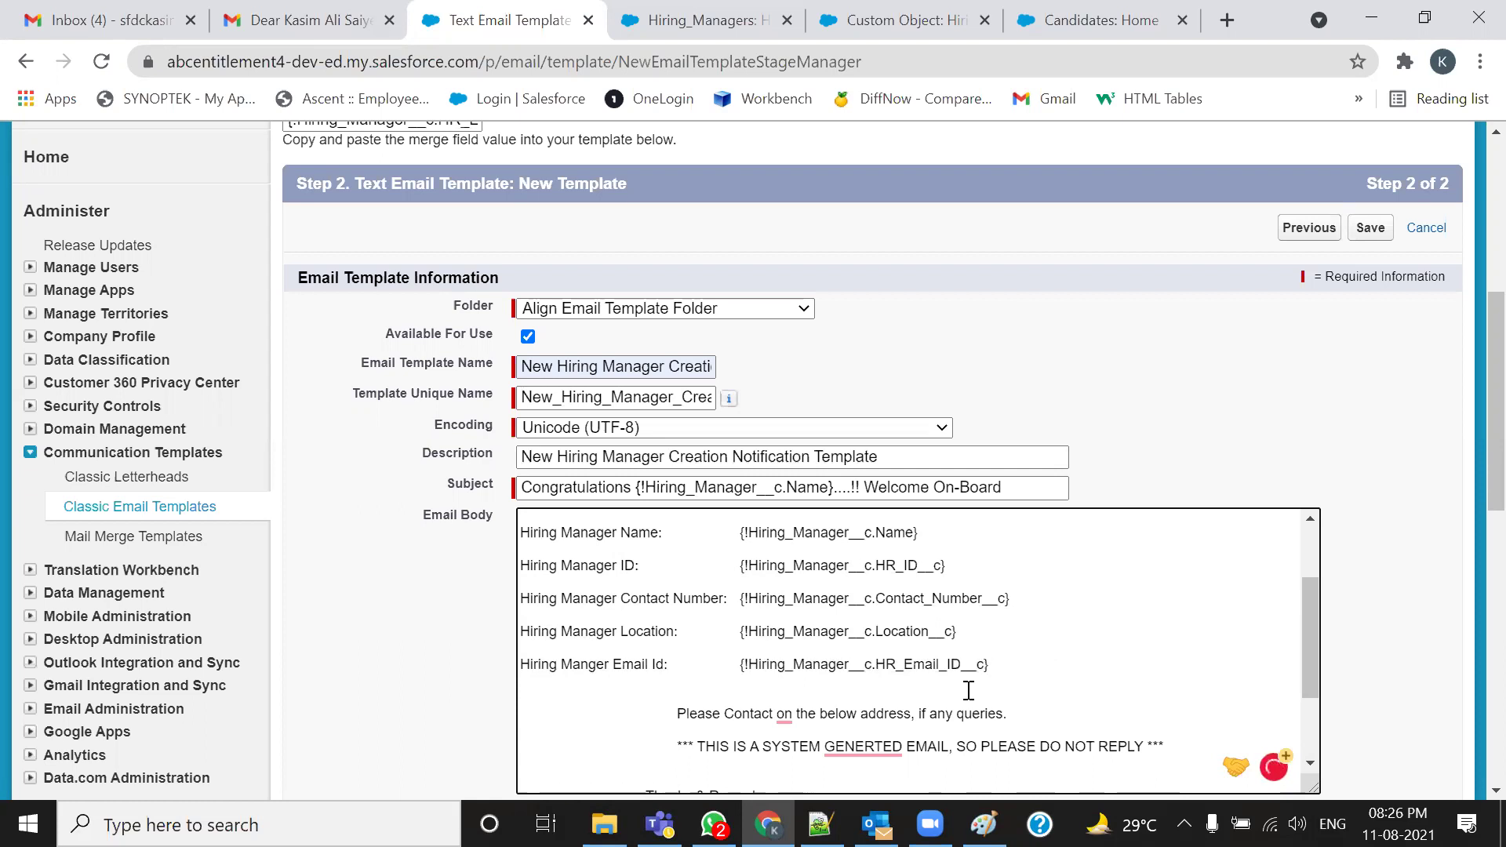
key(Down)
key(Down)
key(Delete)
key(Delete)
key(Delete)
key(Delete)
key(Delete)
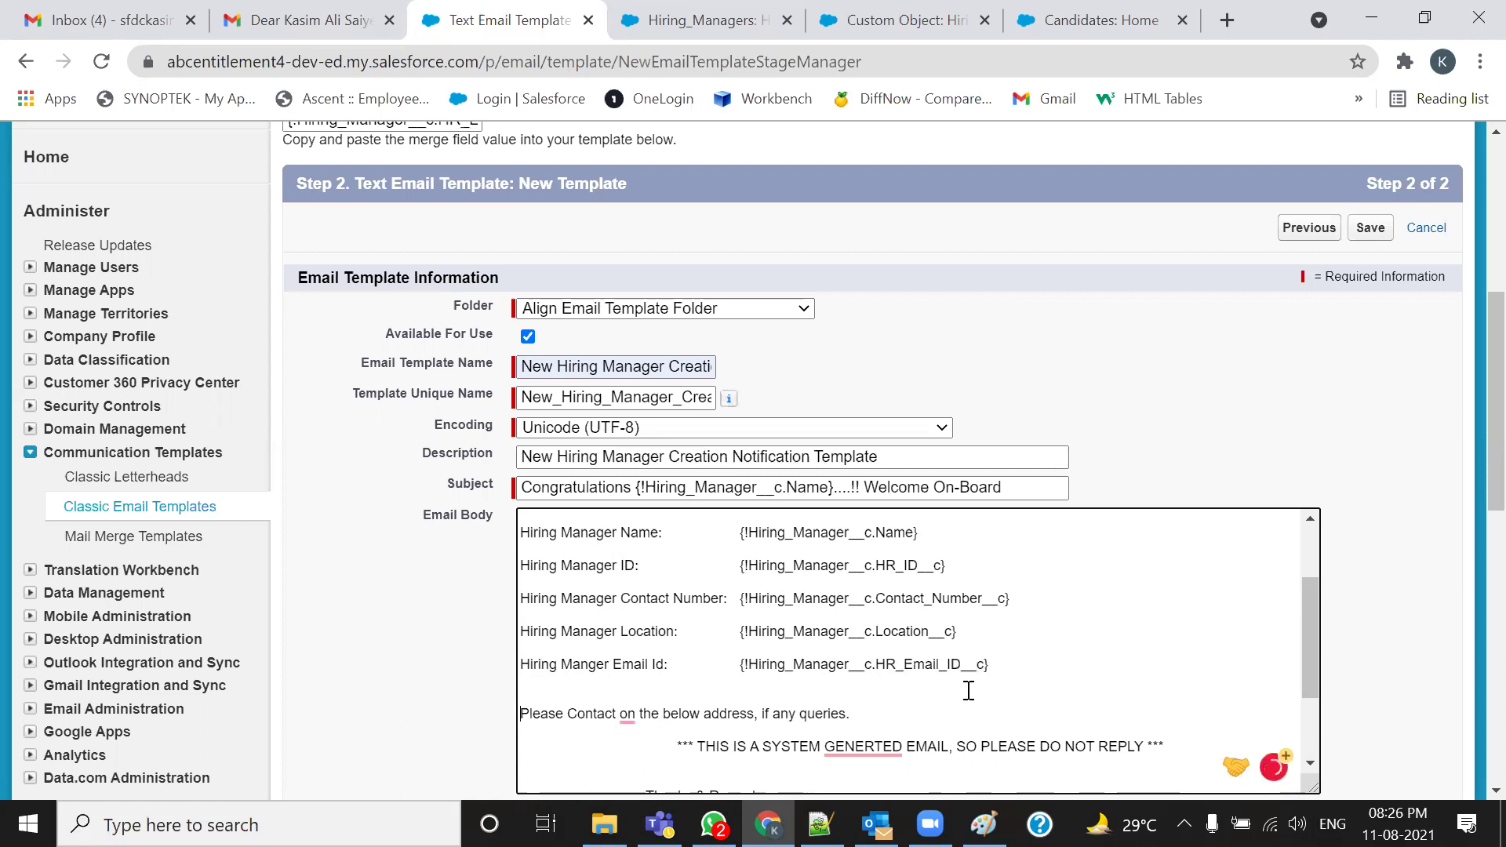
Unindent the system-generated notice, Thanks & Regards and all signature lines through Align Infotech and Nagpur
mouse_move(628, 714)
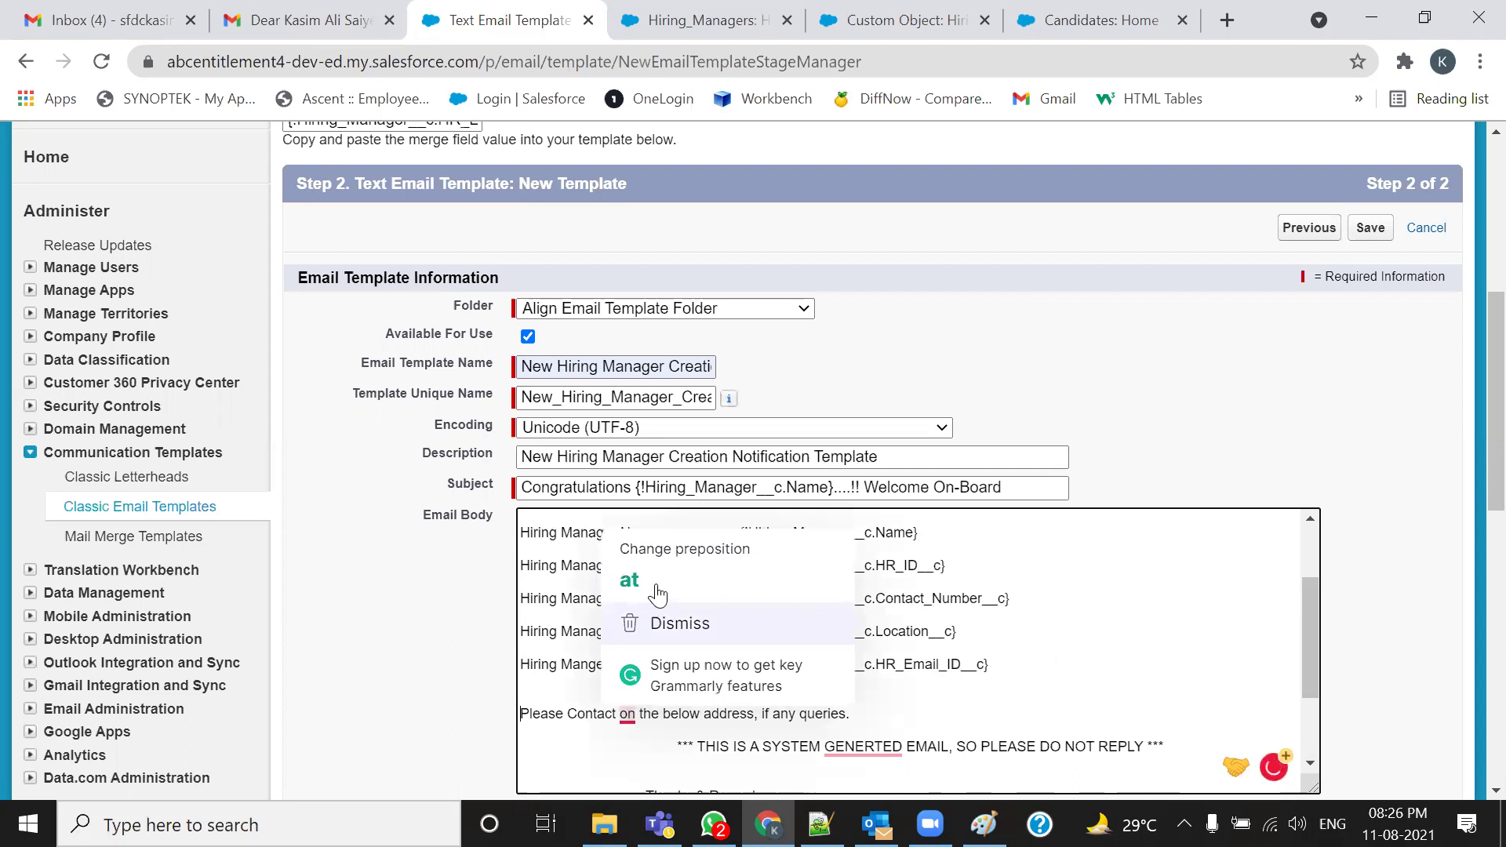
scroll(1143, 650, down, 2)
click(671, 616)
key(BackSpace)
key(BackSpace)
key(BackSpace)
key(BackSpace)
key(BackSpace)
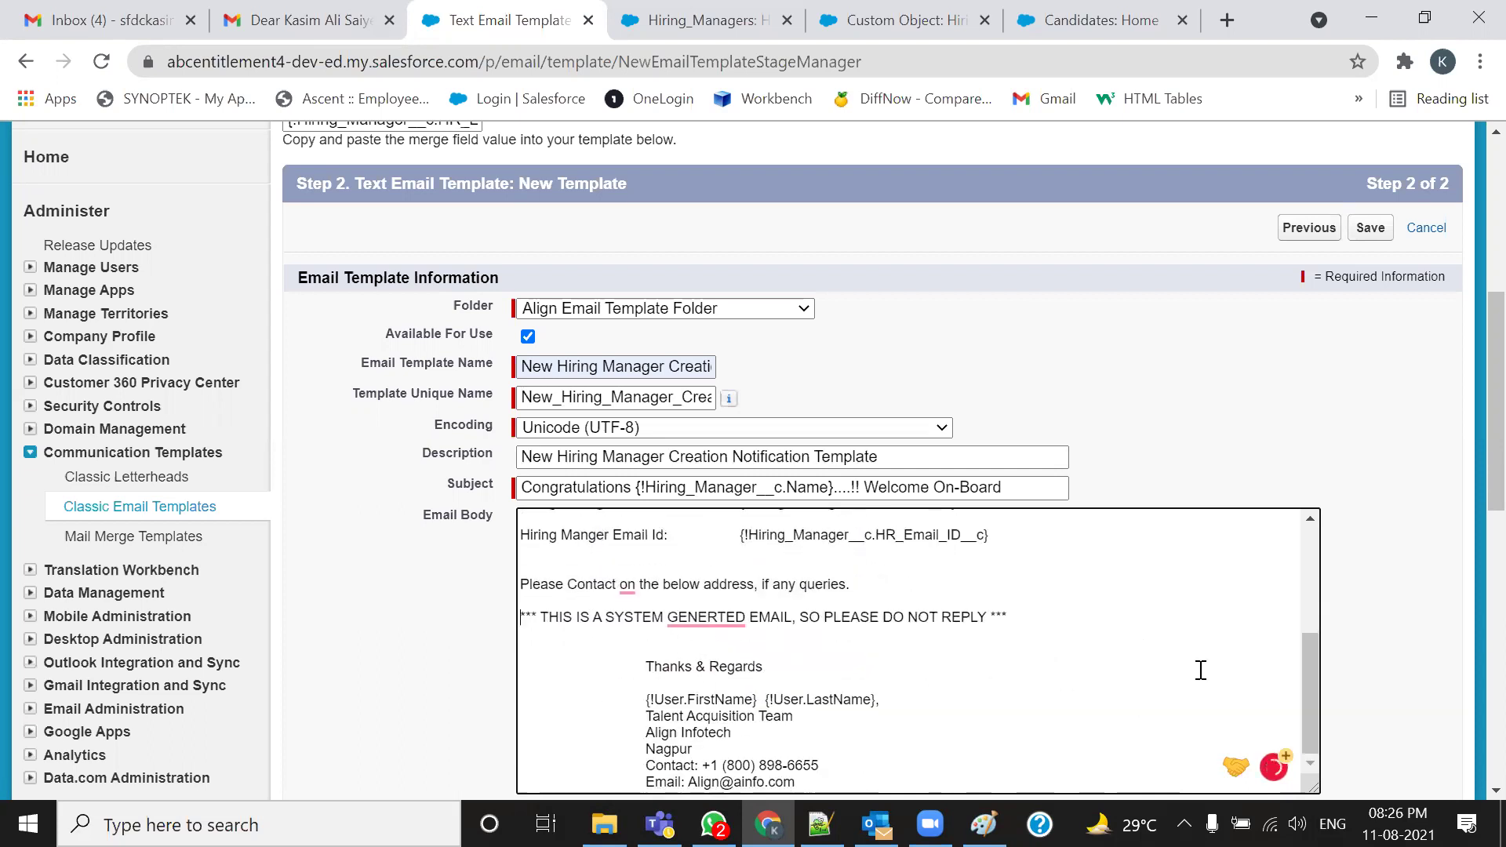
click(638, 663)
key(BackSpace)
key(BackSpace)
key(BackSpace)
key(BackSpace)
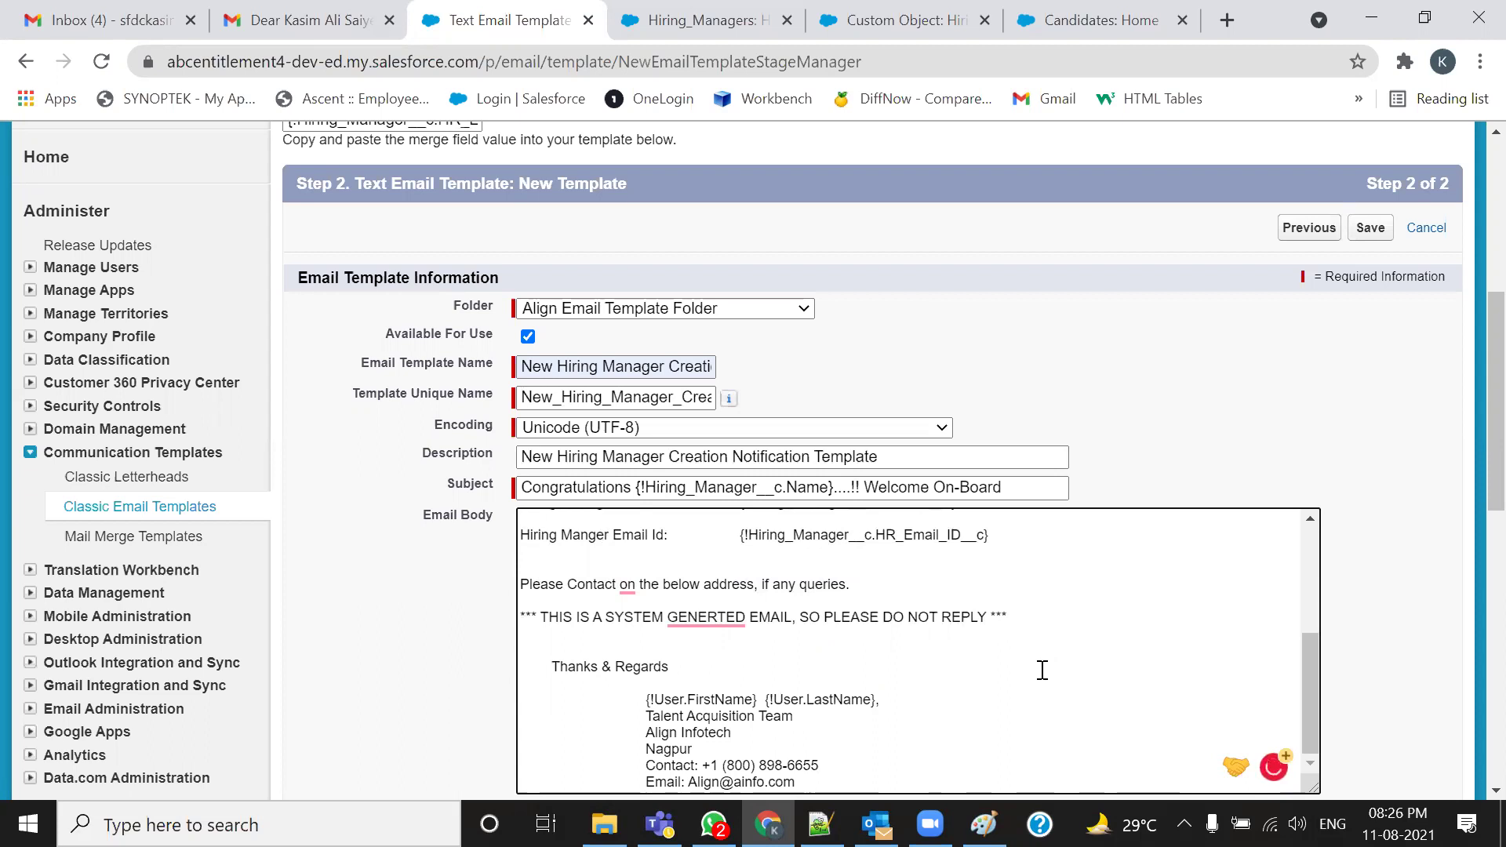
scroll(1018, 675, down, 5)
click(646, 346)
key(BackSpace)
key(BackSpace)
key(BackSpace)
key(BackSpace)
click(646, 362)
key(BackSpace)
key(BackSpace)
key(BackSpace)
click(648, 379)
key(BackSpace)
key(BackSpace)
key(BackSpace)
key(BackSpace)
key(BackSpace)
key(BackSpace)
key(BackSpace)
key(BackSpace)
key(BackSpace)
key(BackSpace)
key(BackSpace)
key(BackSpace)
key(BackSpace)
key(BackSpace)
key(BackSpace)
key(BackSpace)
key(BackSpace)
key(BackSpace)
key(BackSpace)
key(BackSpace)
click(648, 396)
key(BackSpace)
key(BackSpace)
key(BackSpace)
key(BackSpace)
key(BackSpace)
key(BackSpace)
key(BackSpace)
key(BackSpace)
key(BackSpace)
key(BackSpace)
key(BackSpace)
key(BackSpace)
key(BackSpace)
key(BackSpace)
key(BackSpace)
key(BackSpace)
key(BackSpace)
key(BackSpace)
key(BackSpace)
key(BackSpace)
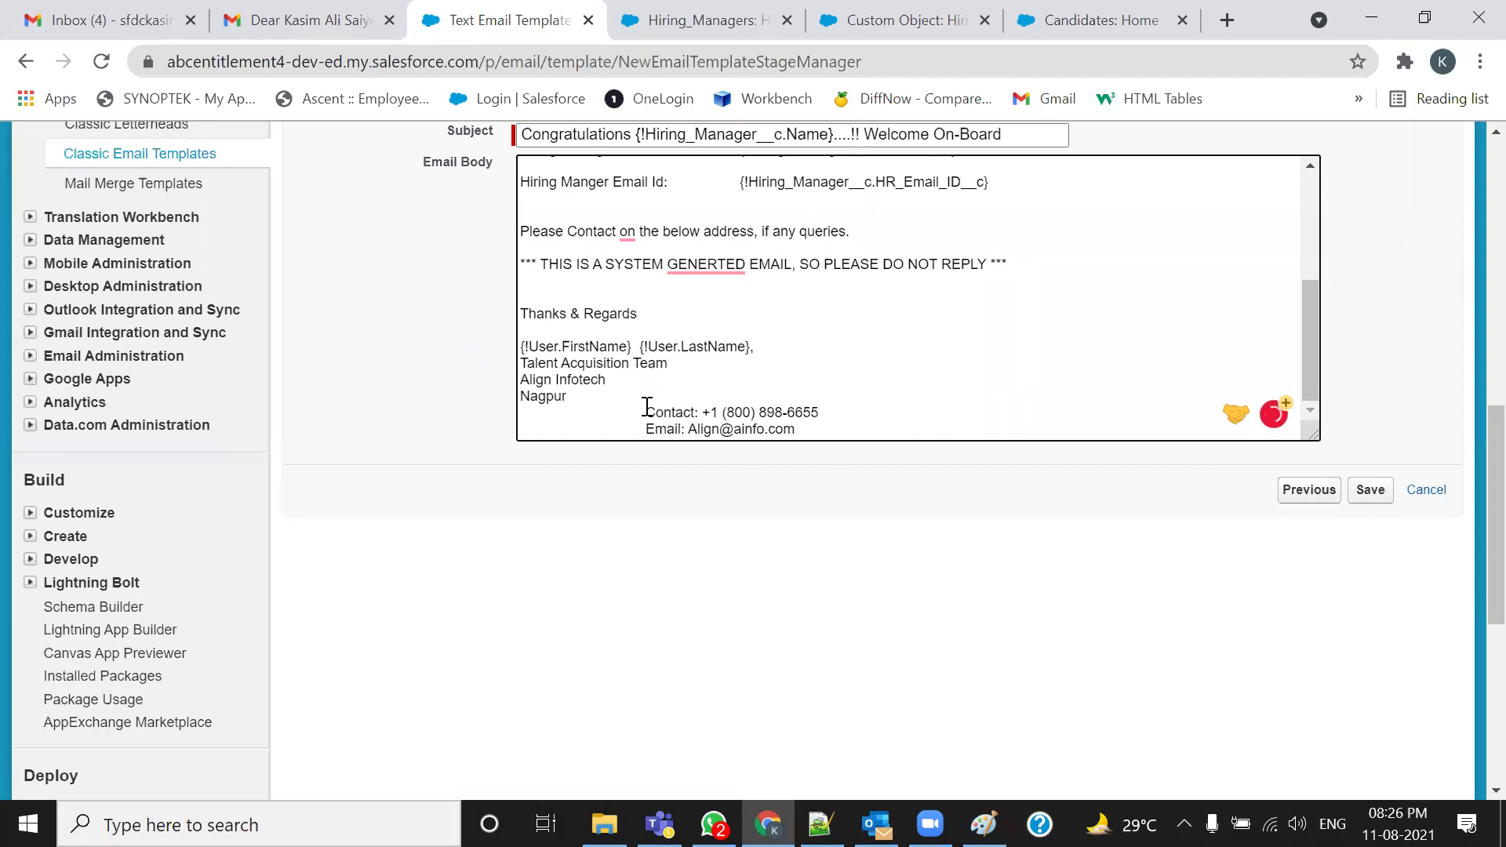
click(648, 412)
key(BackSpace)
key(BackSpace)
key(BackSpace)
key(BackSpace)
key(BackSpace)
key(BackSpace)
key(BackSpace)
key(BackSpace)
key(BackSpace)
key(BackSpace)
key(BackSpace)
key(BackSpace)
key(BackSpace)
key(BackSpace)
key(BackSpace)
key(BackSpace)
key(BackSpace)
key(BackSpace)
key(BackSpace)
key(BackSpace)
click(645, 430)
key(BackSpace)
key(BackSpace)
key(BackSpace)
key(BackSpace)
key(BackSpace)
key(BackSpace)
key(BackSpace)
key(BackSpace)
key(BackSpace)
key(BackSpace)
key(BackSpace)
key(BackSpace)
key(BackSpace)
key(BackSpace)
key(BackSpace)
key(BackSpace)
key(BackSpace)
key(BackSpace)
key(BackSpace)
key(BackSpace)
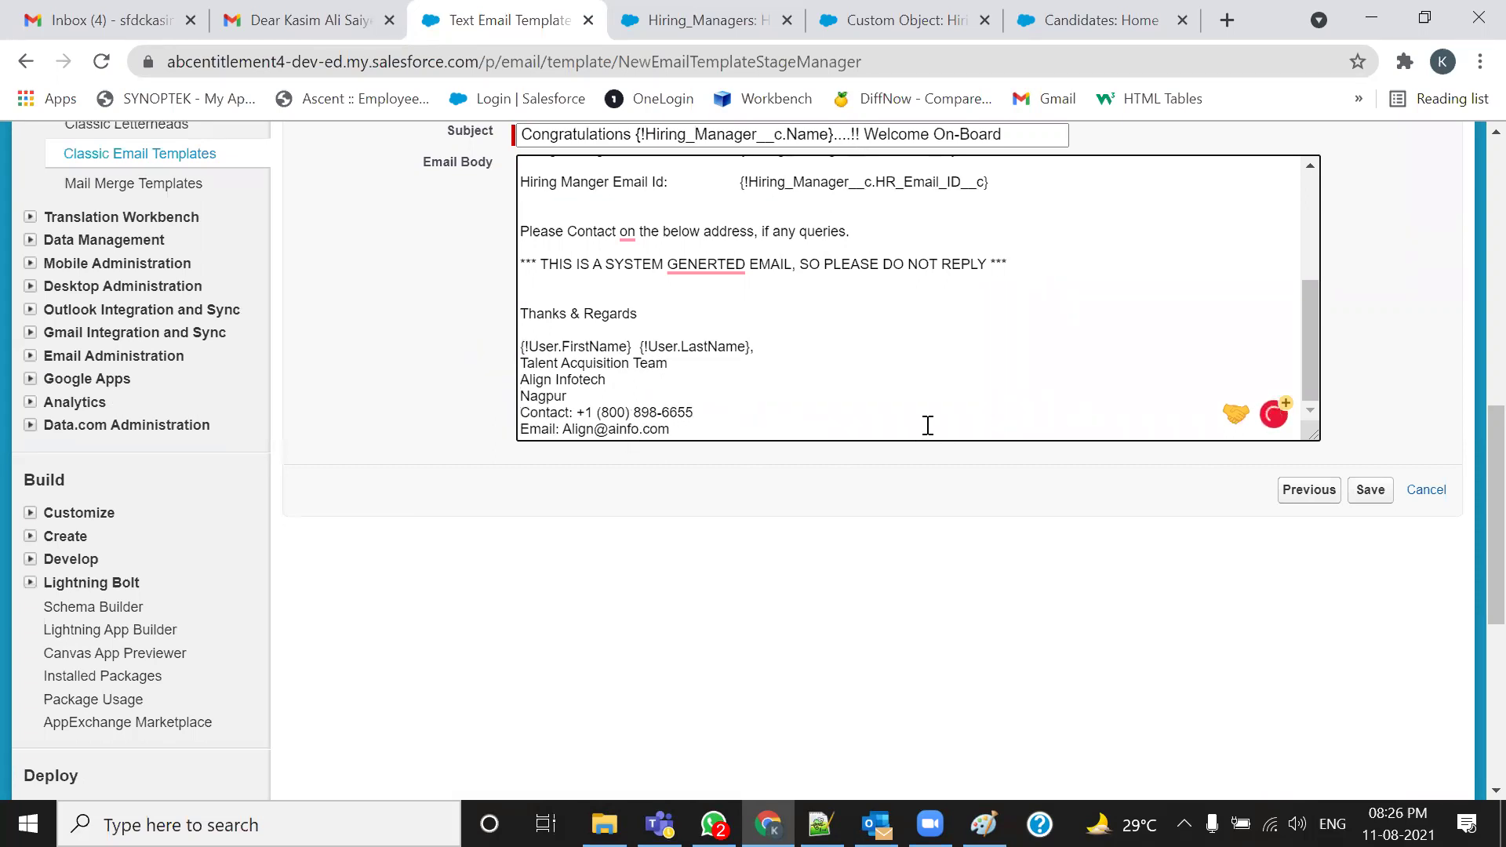
scroll(928, 425, up, 4)
scroll(1025, 266, up, 6)
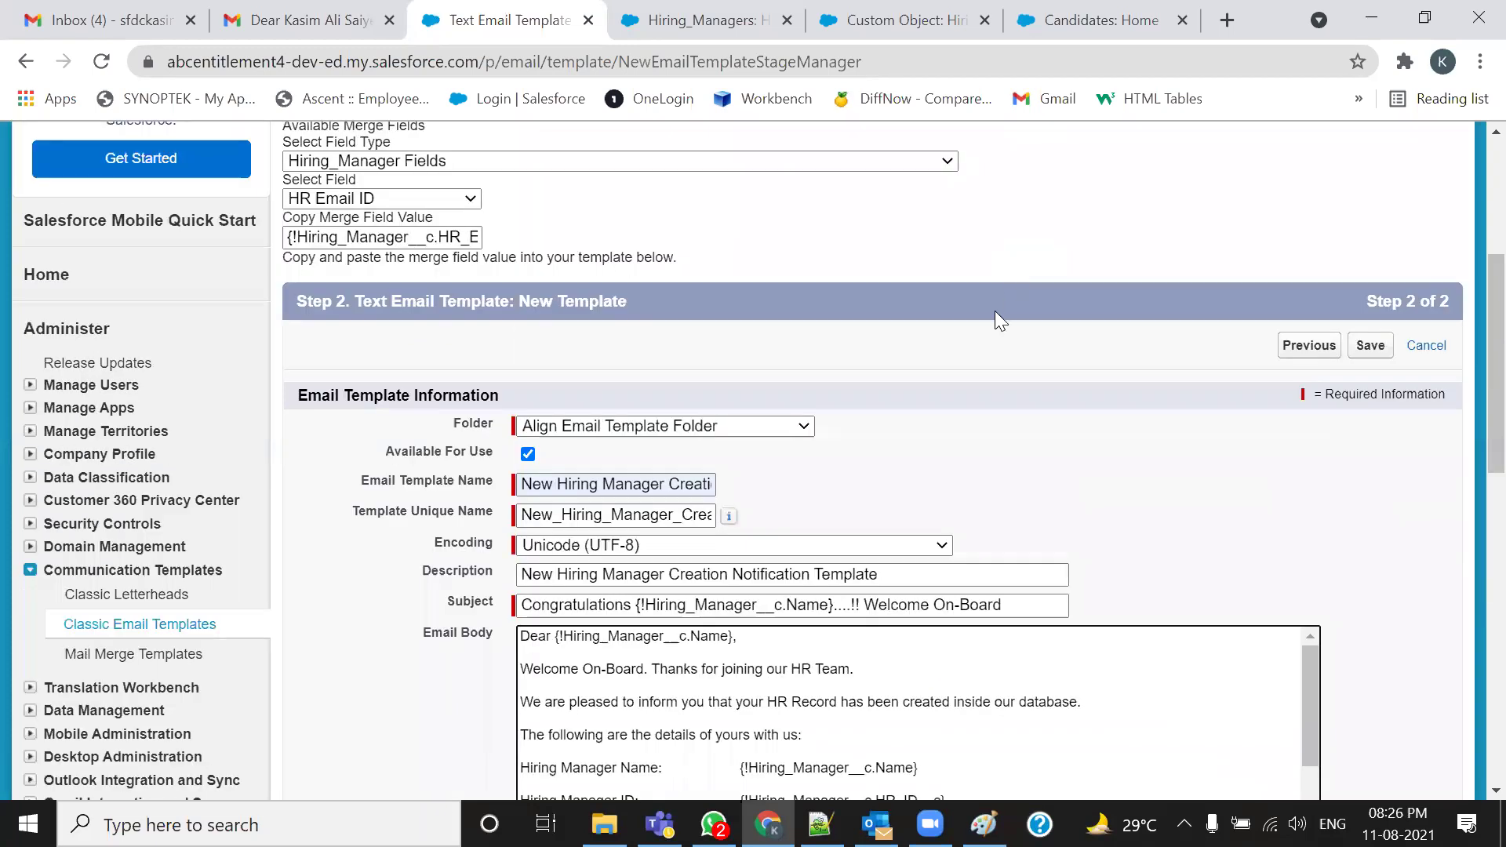
scroll(995, 310, down, 2)
scroll(958, 588, down, 3)
scroll(958, 589, up, 3)
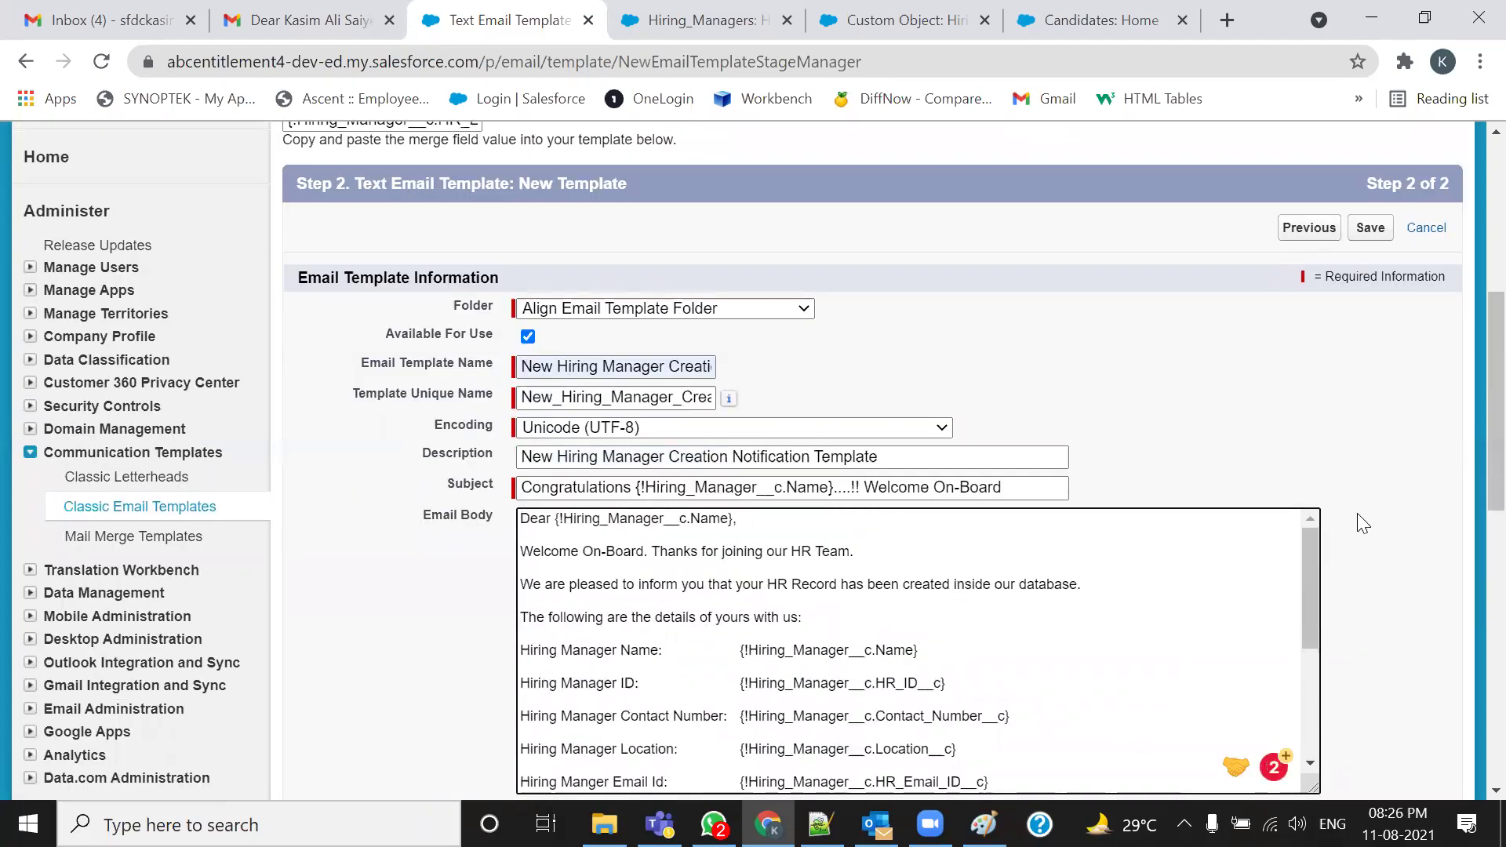
scroll(1366, 518, down, 6)
Save the email template and mark all Gmail inbox conversations as read
click(1373, 378)
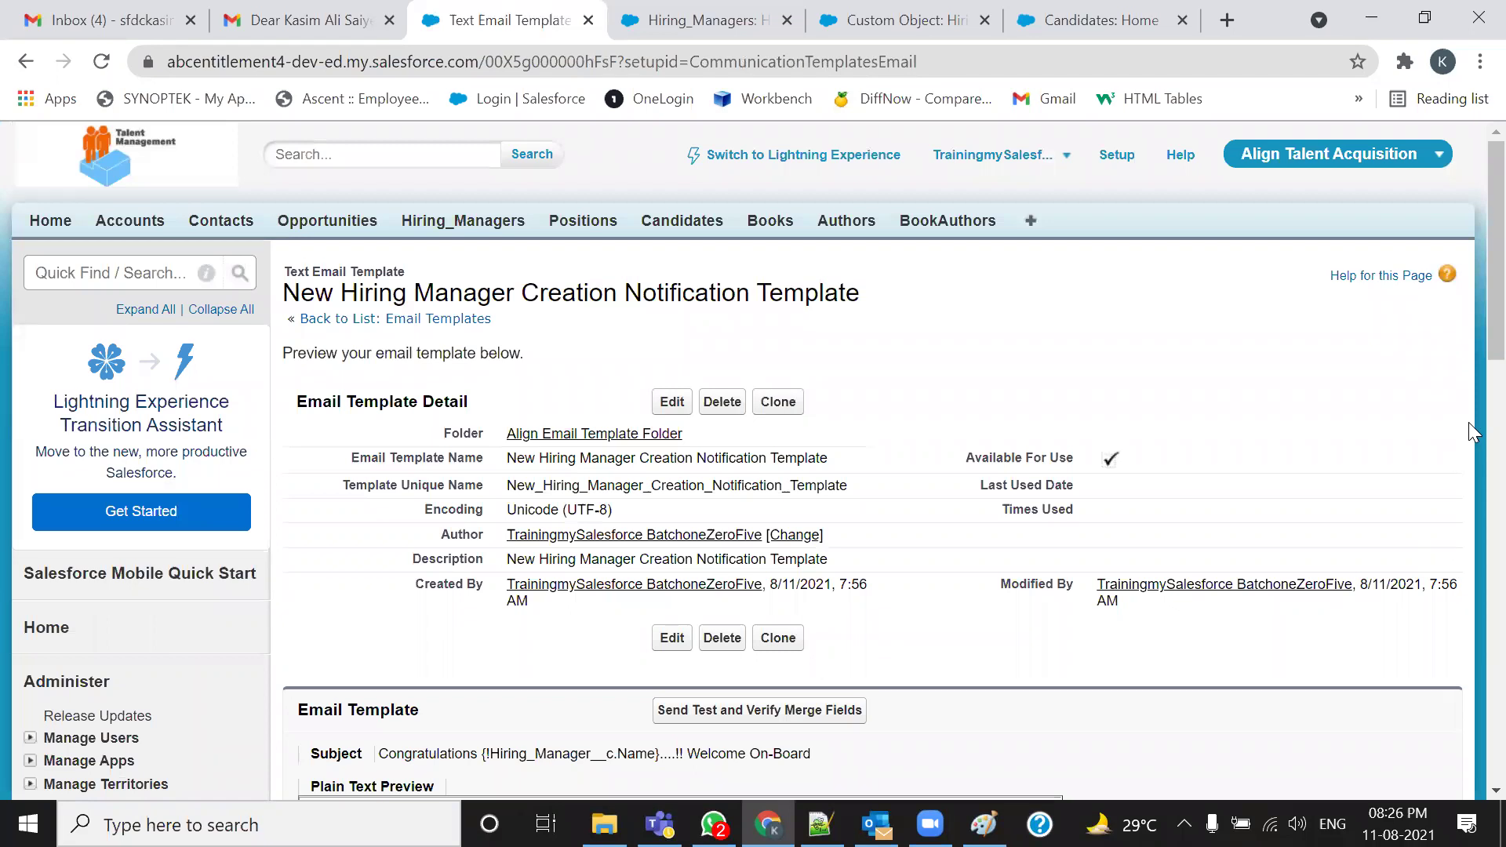
scroll(1425, 422, down, 5)
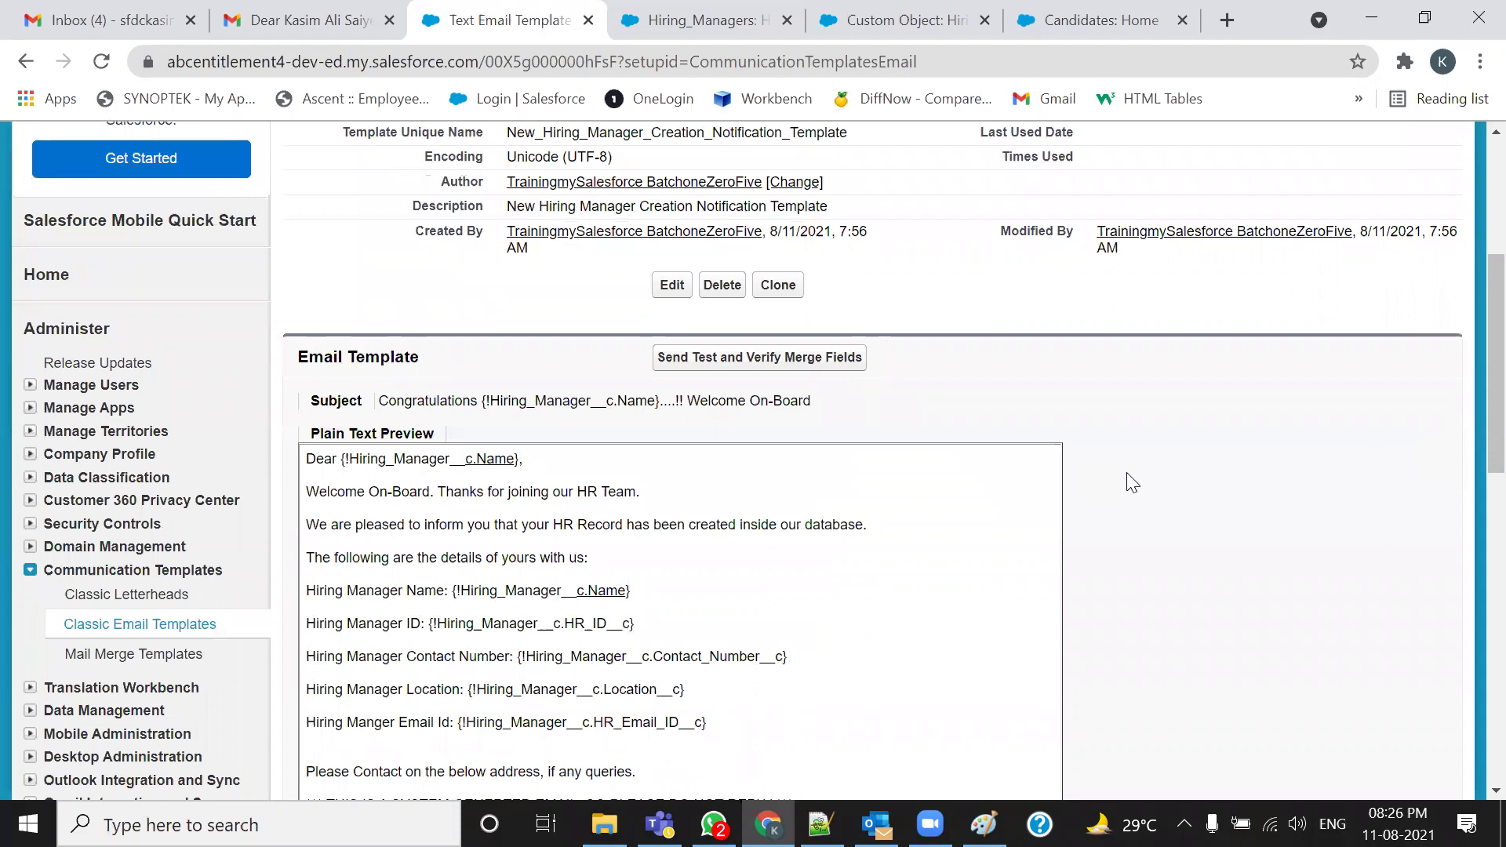
click(114, 17)
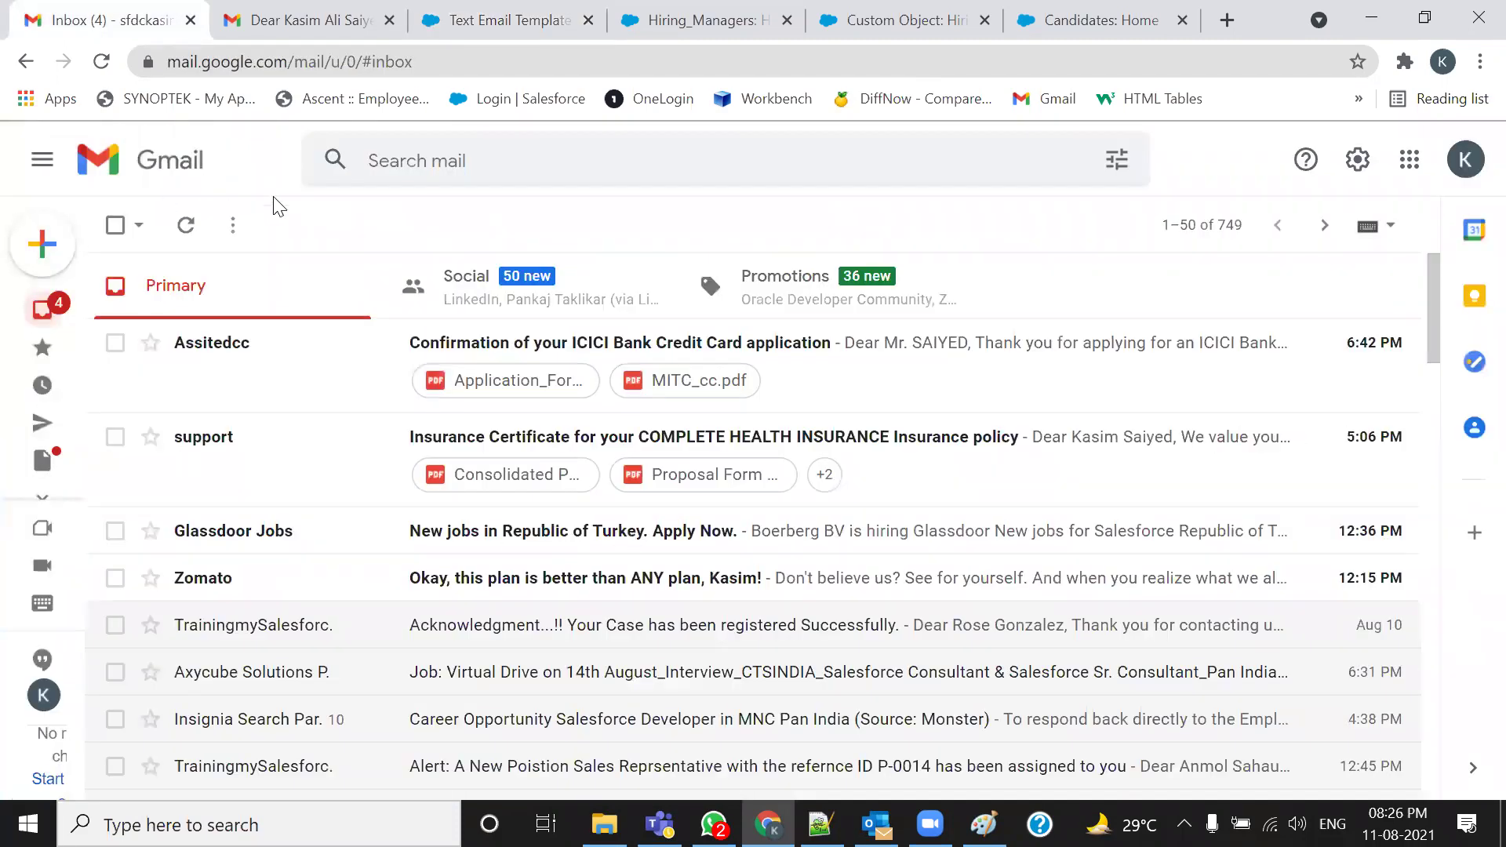
click(233, 225)
click(279, 264)
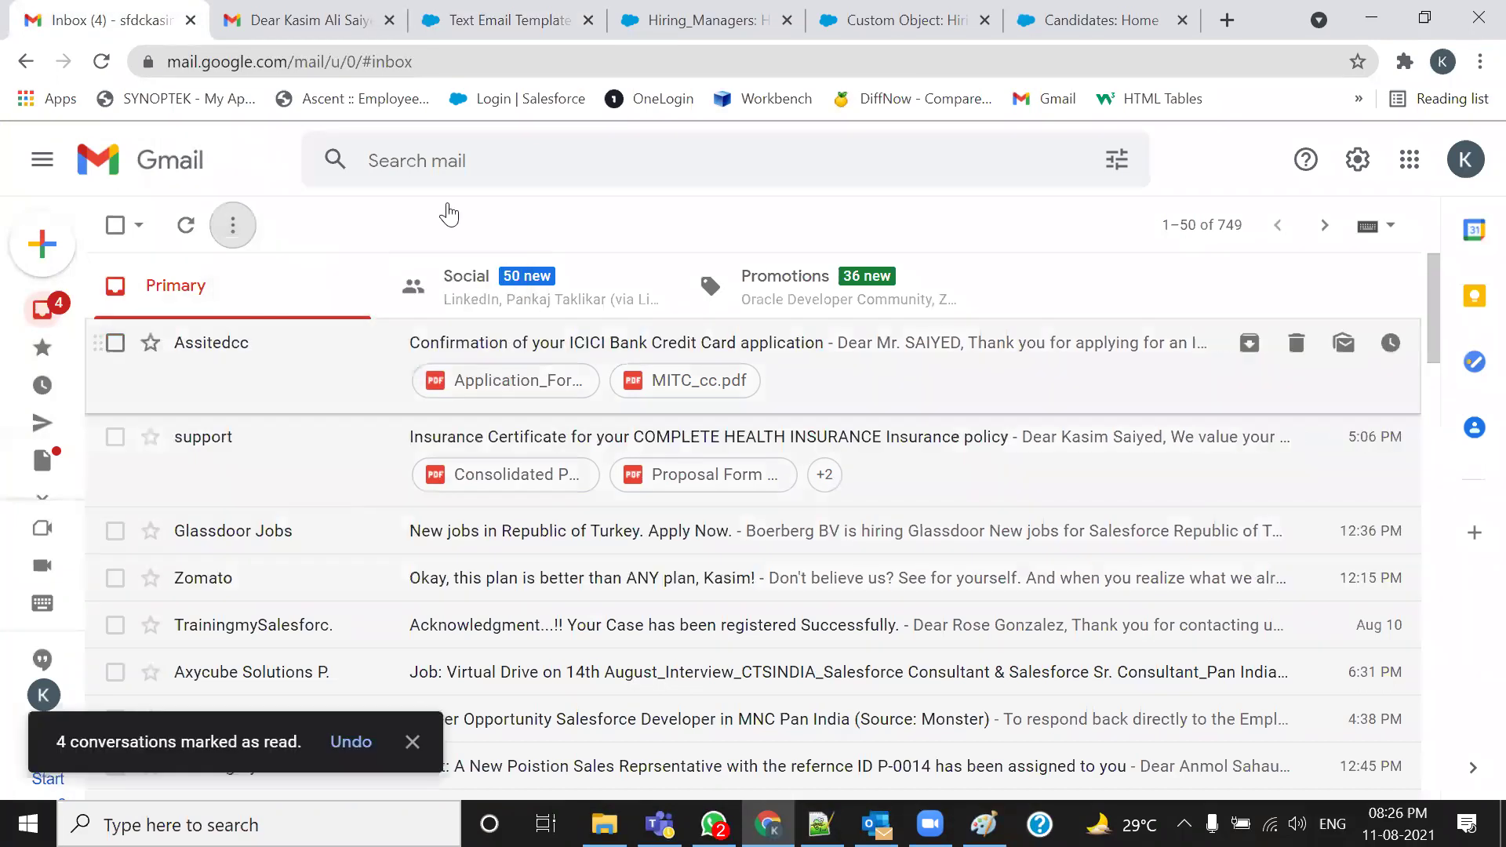
Close the Hiring_Manager definition, Candidates and Hiring_Managers tabs, then open Send Test and Verify Merge Fields
click(895, 20)
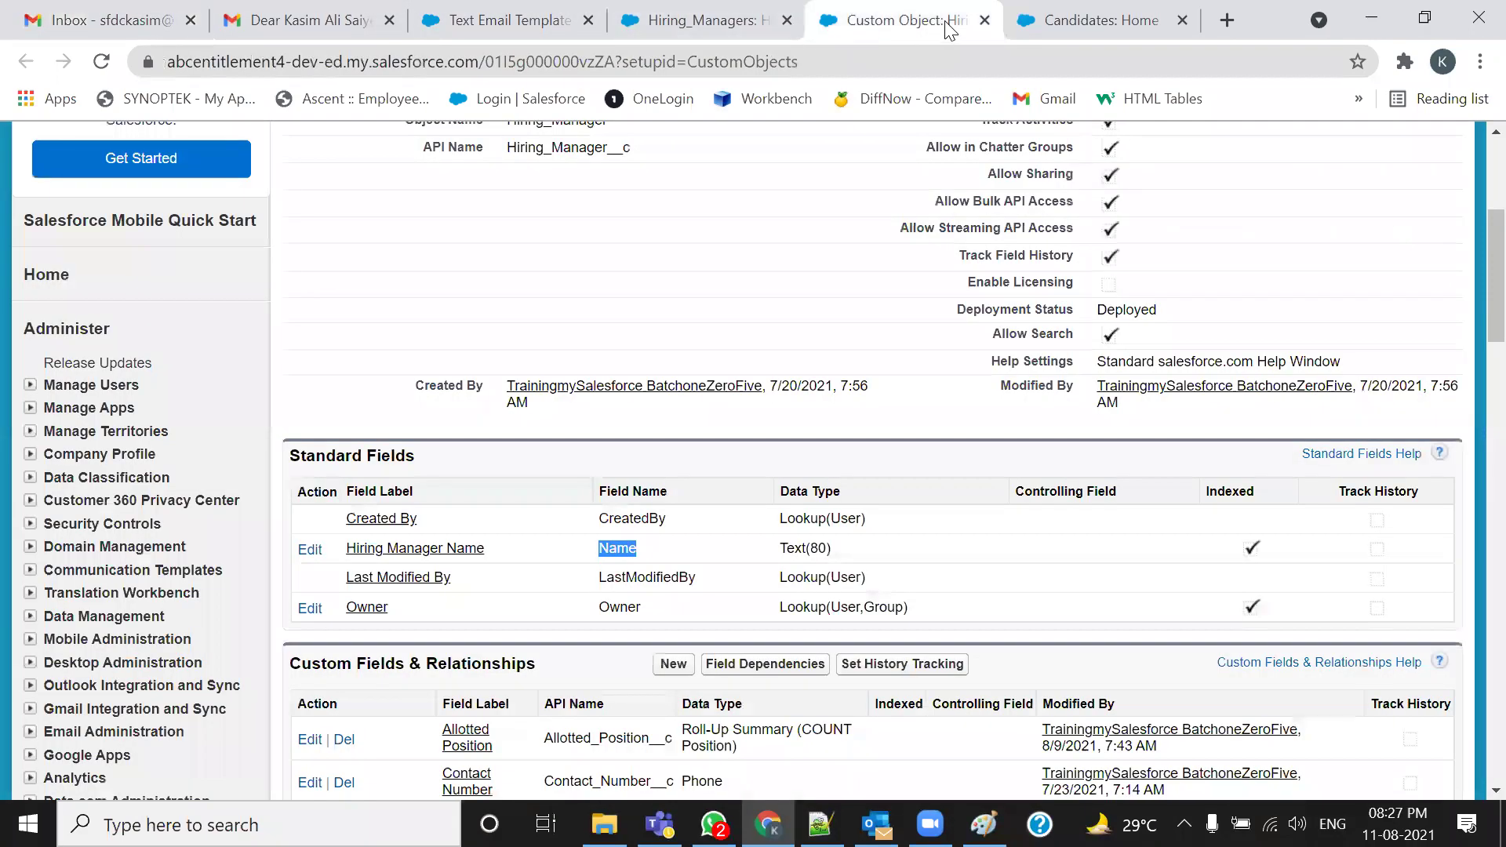
click(985, 21)
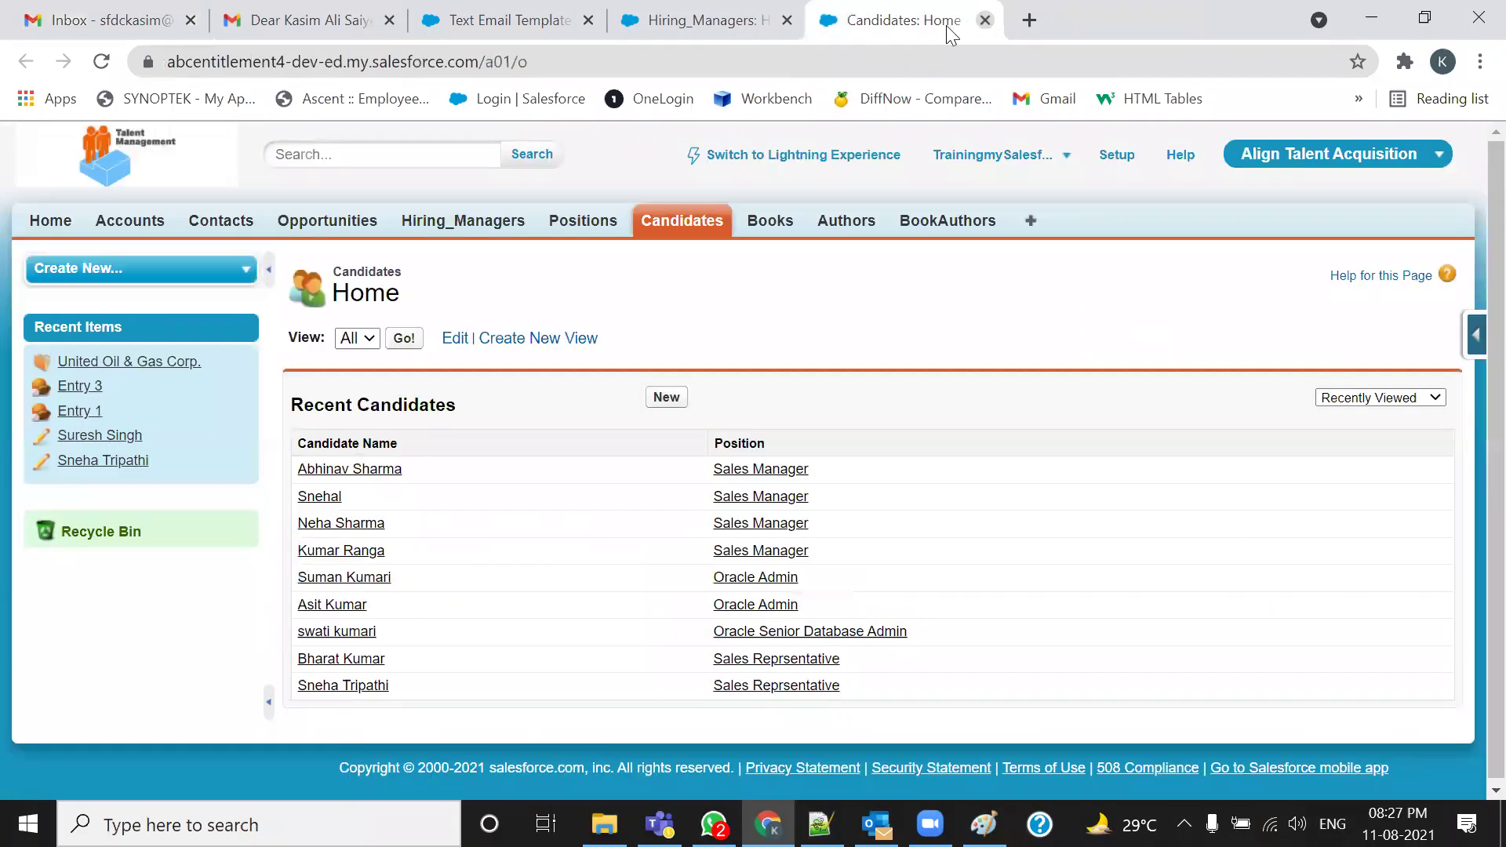
click(986, 20)
click(986, 20)
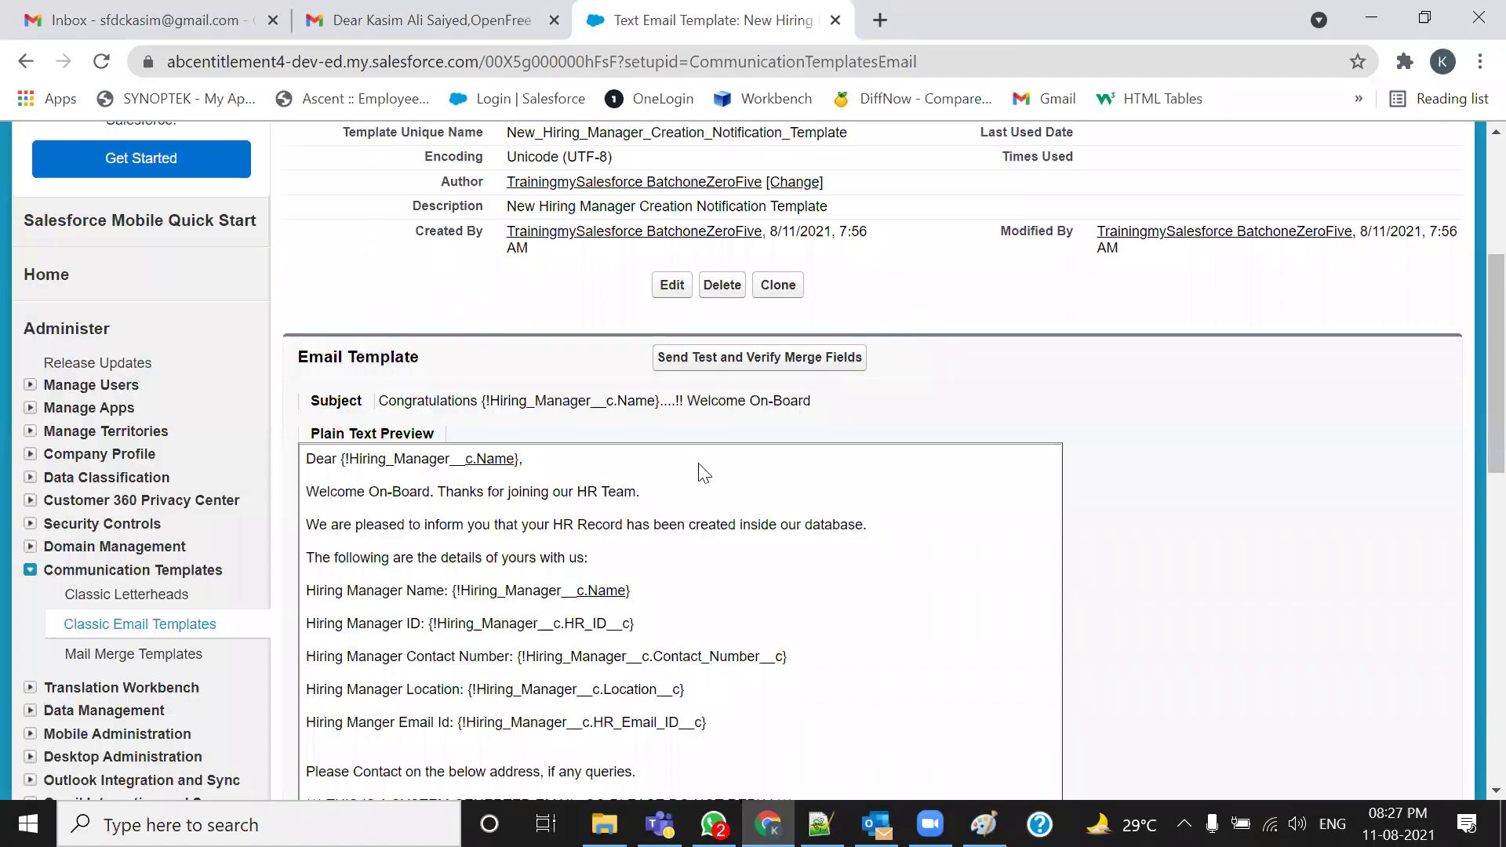
click(685, 367)
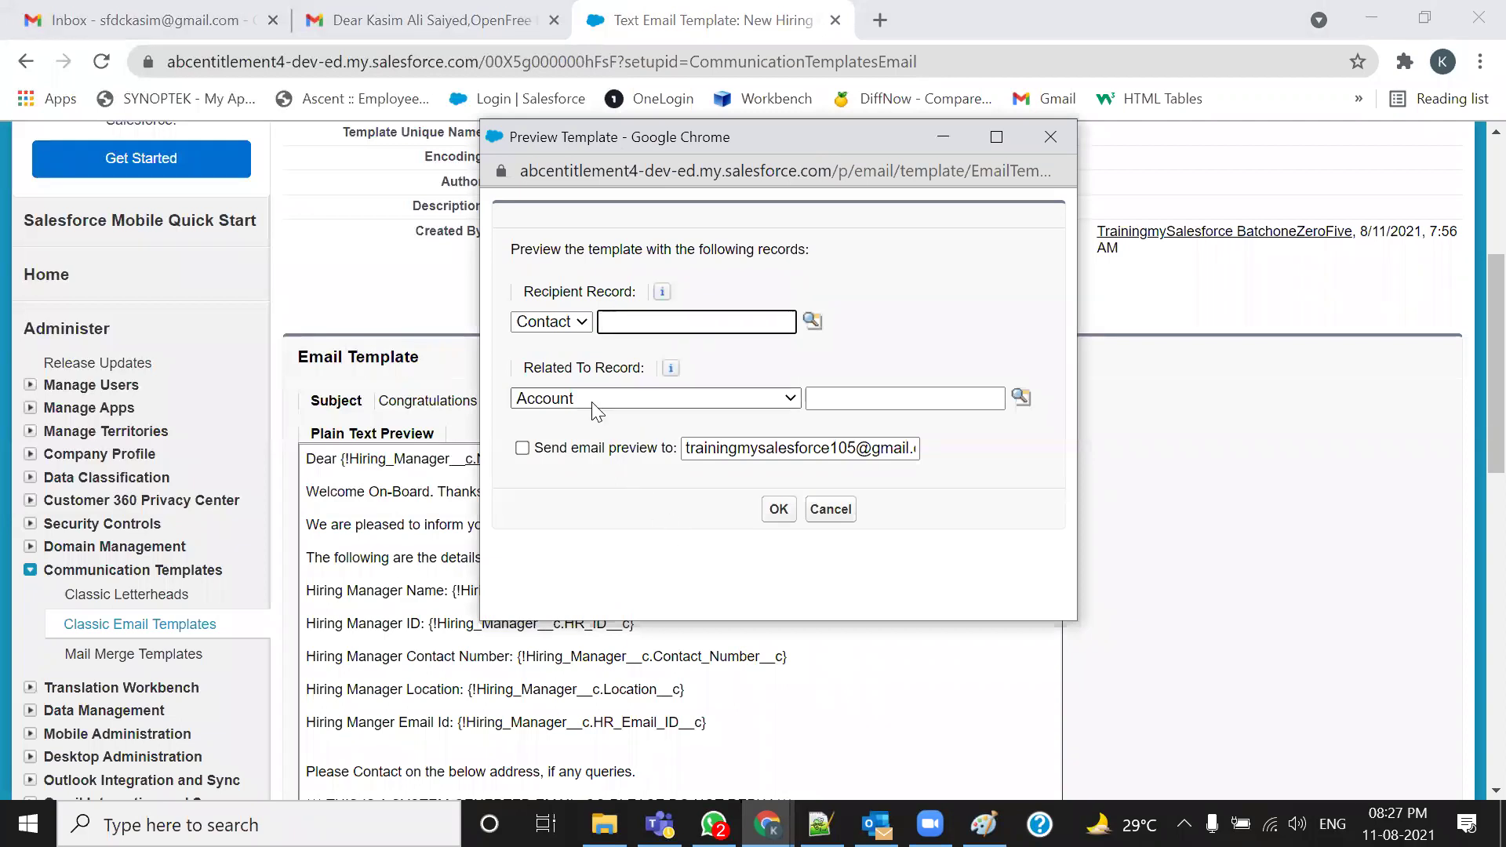
Set Related To to Hiring_Manager and pick a hiring manager record for the merge preview
click(741, 397)
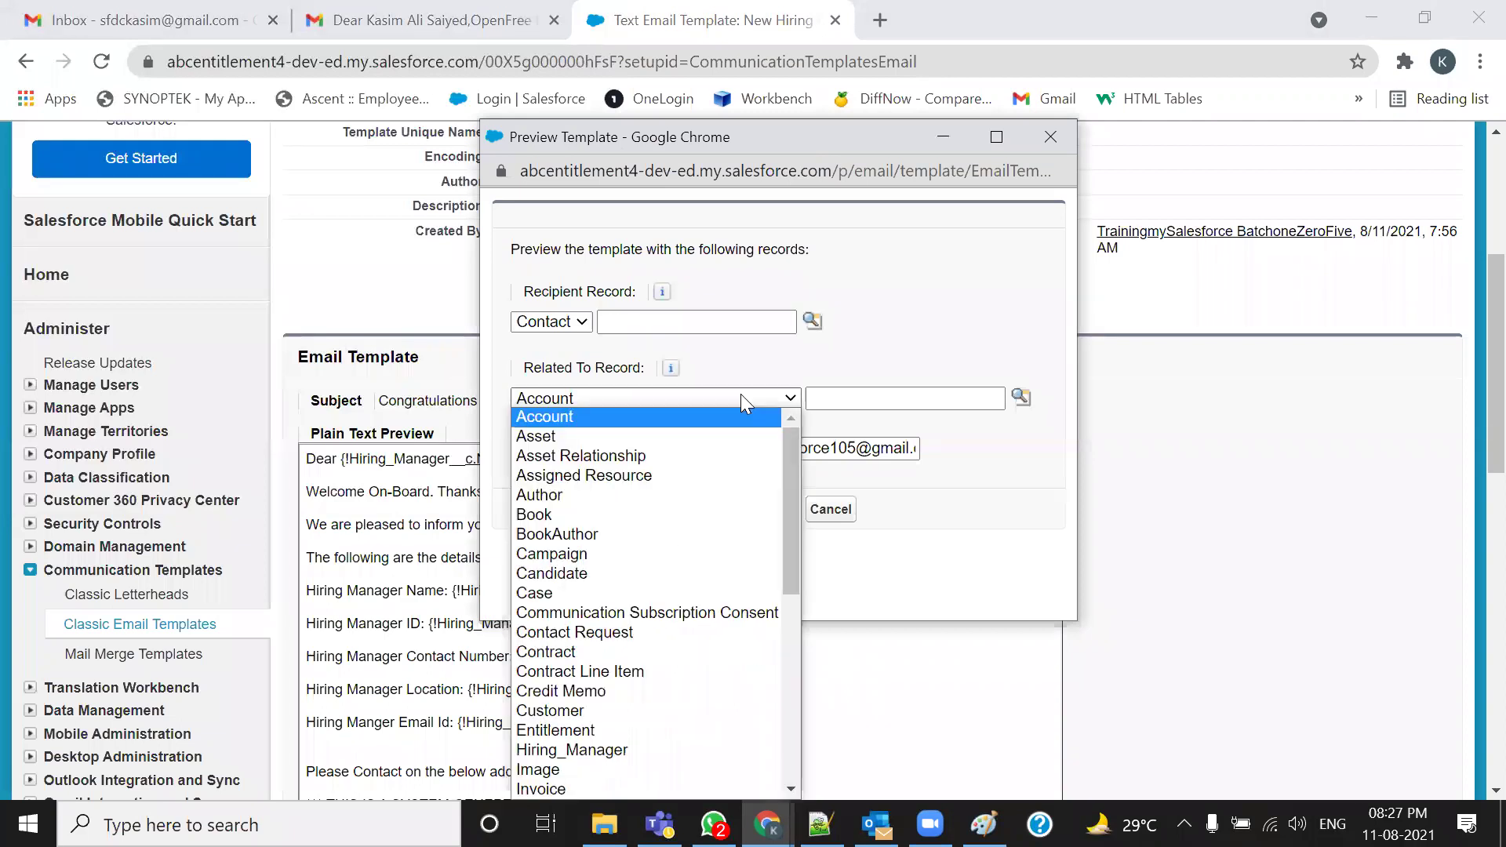
key(h)
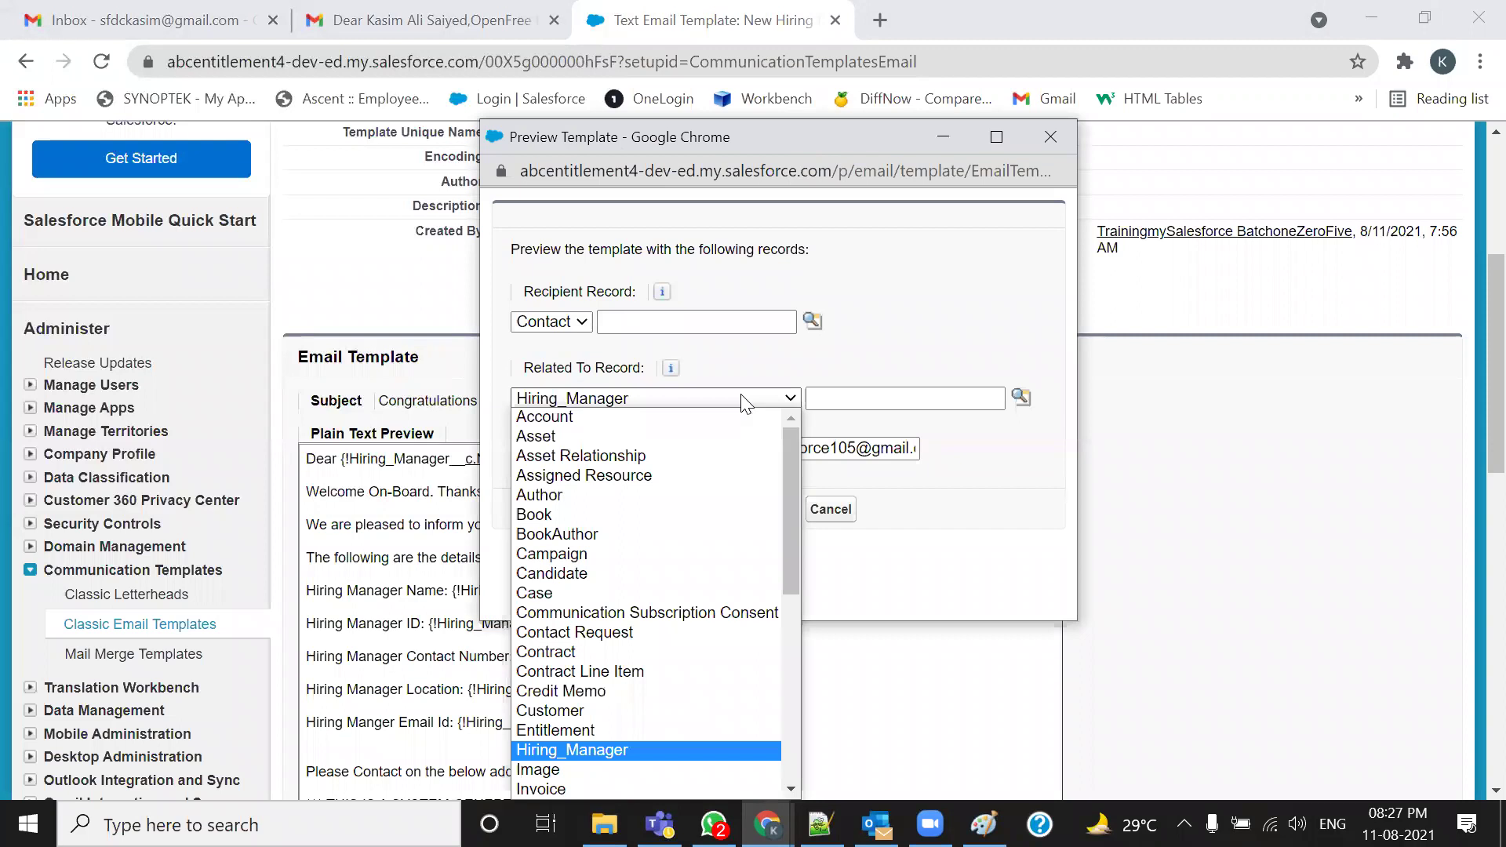
key(Return)
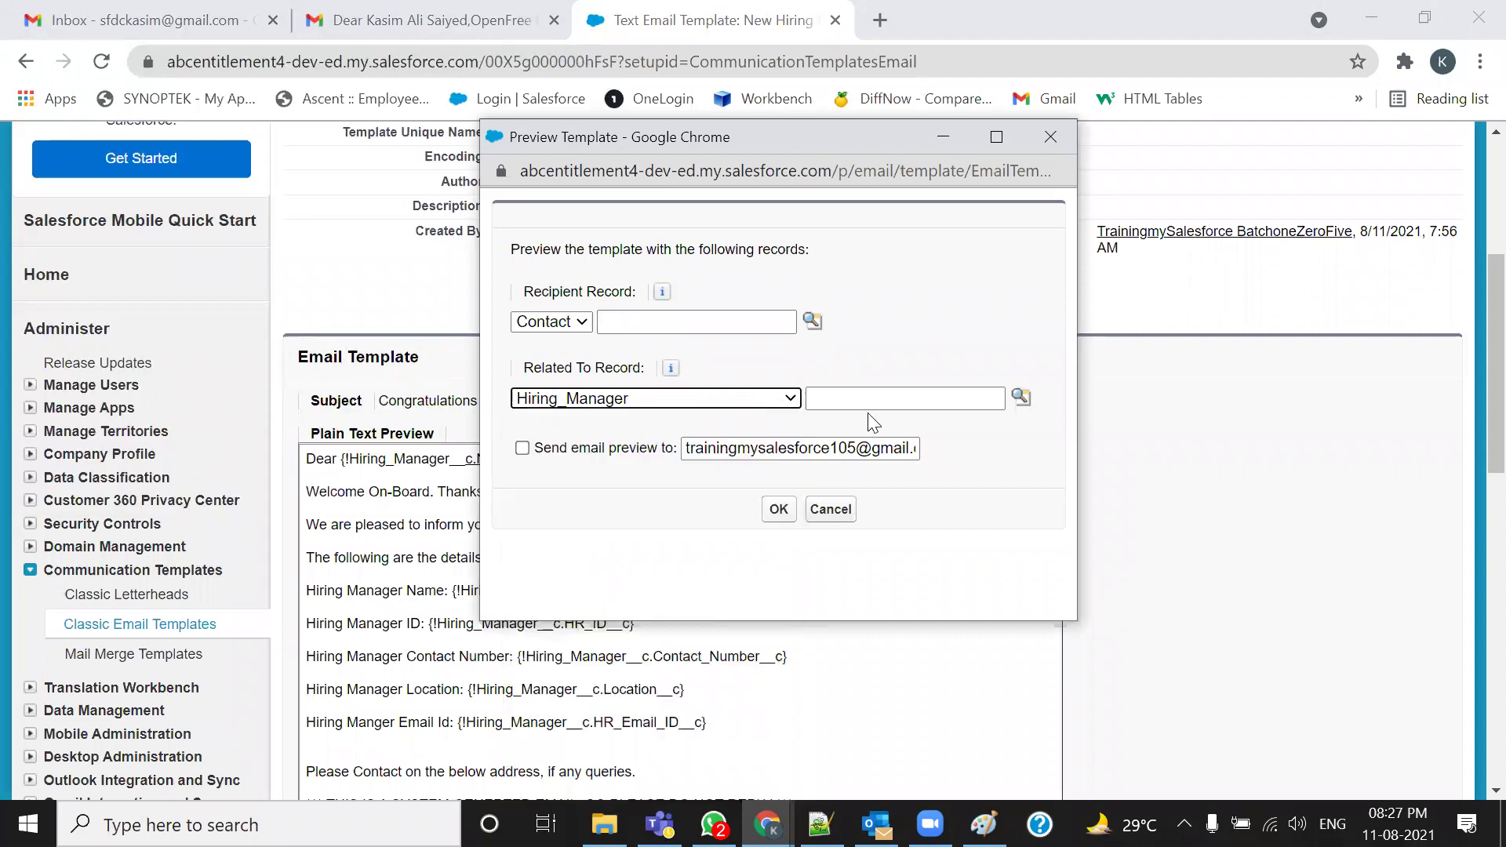
click(1019, 397)
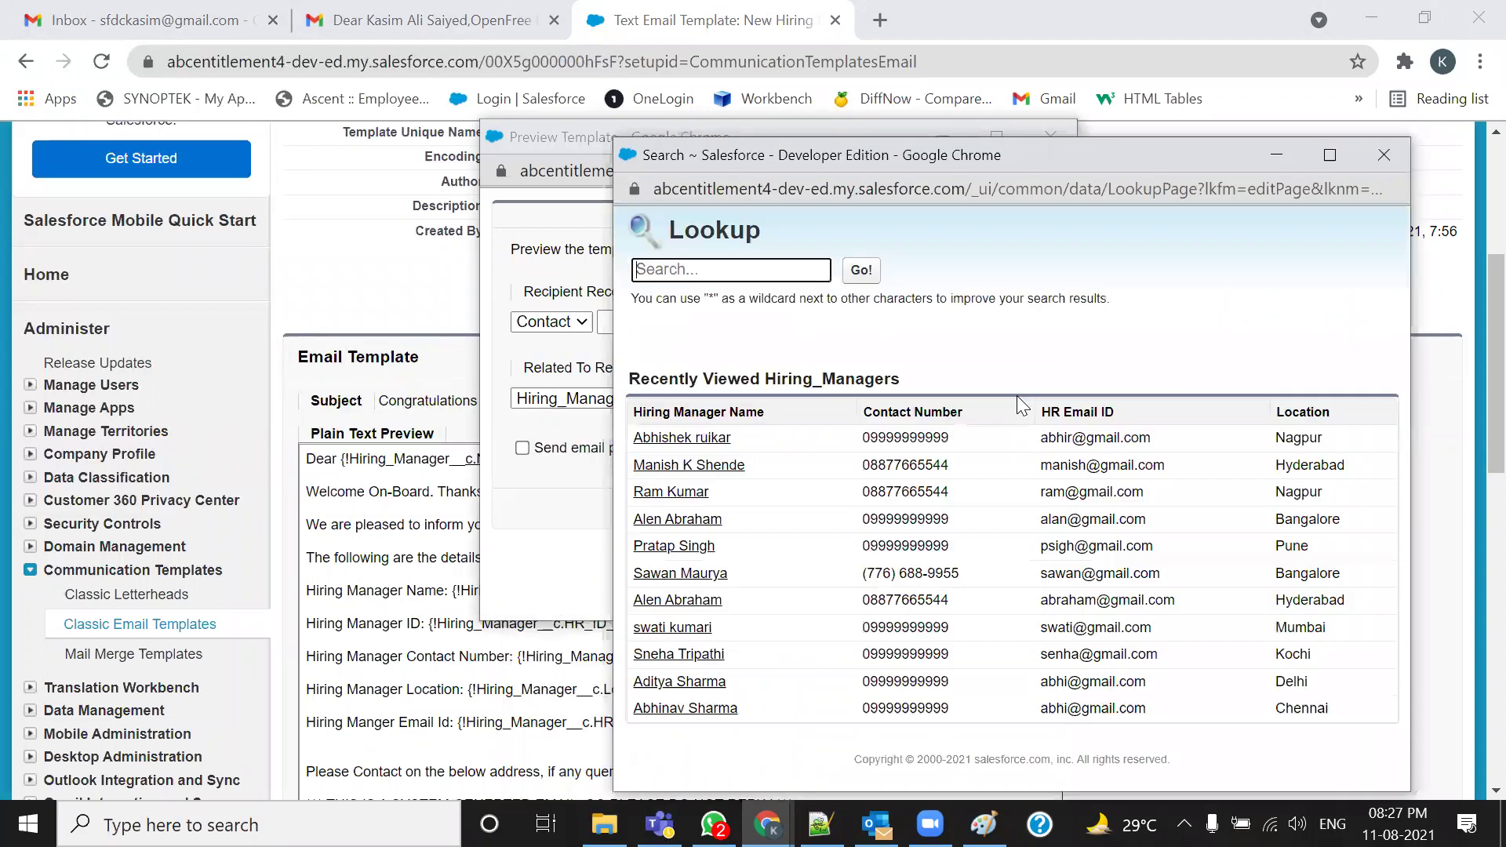
click(710, 469)
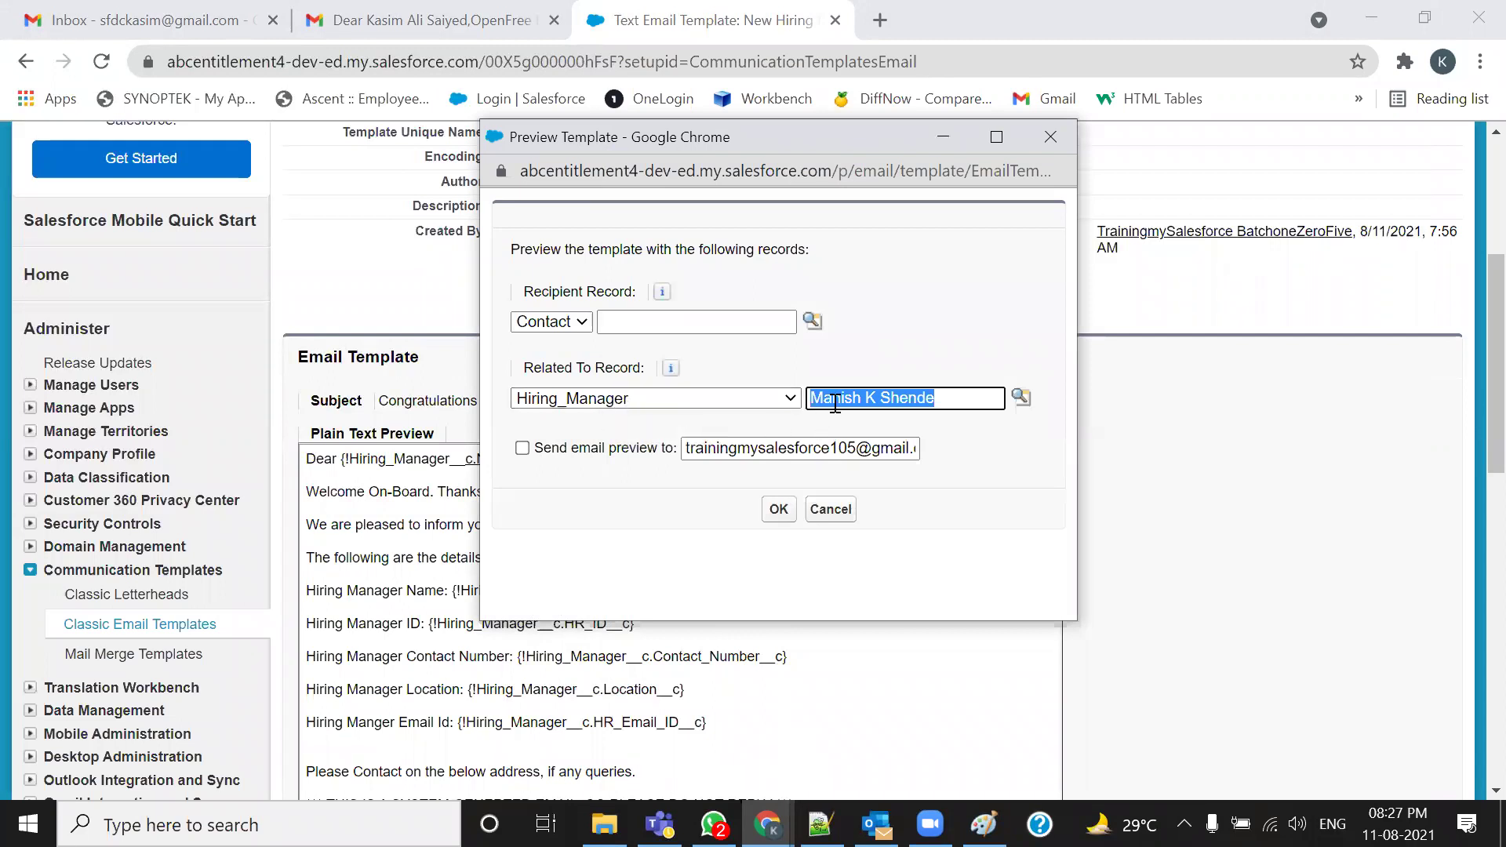
Email the merged preview to the tester's Gmail address and send the test
click(522, 448)
click(690, 448)
key(ctrl+a)
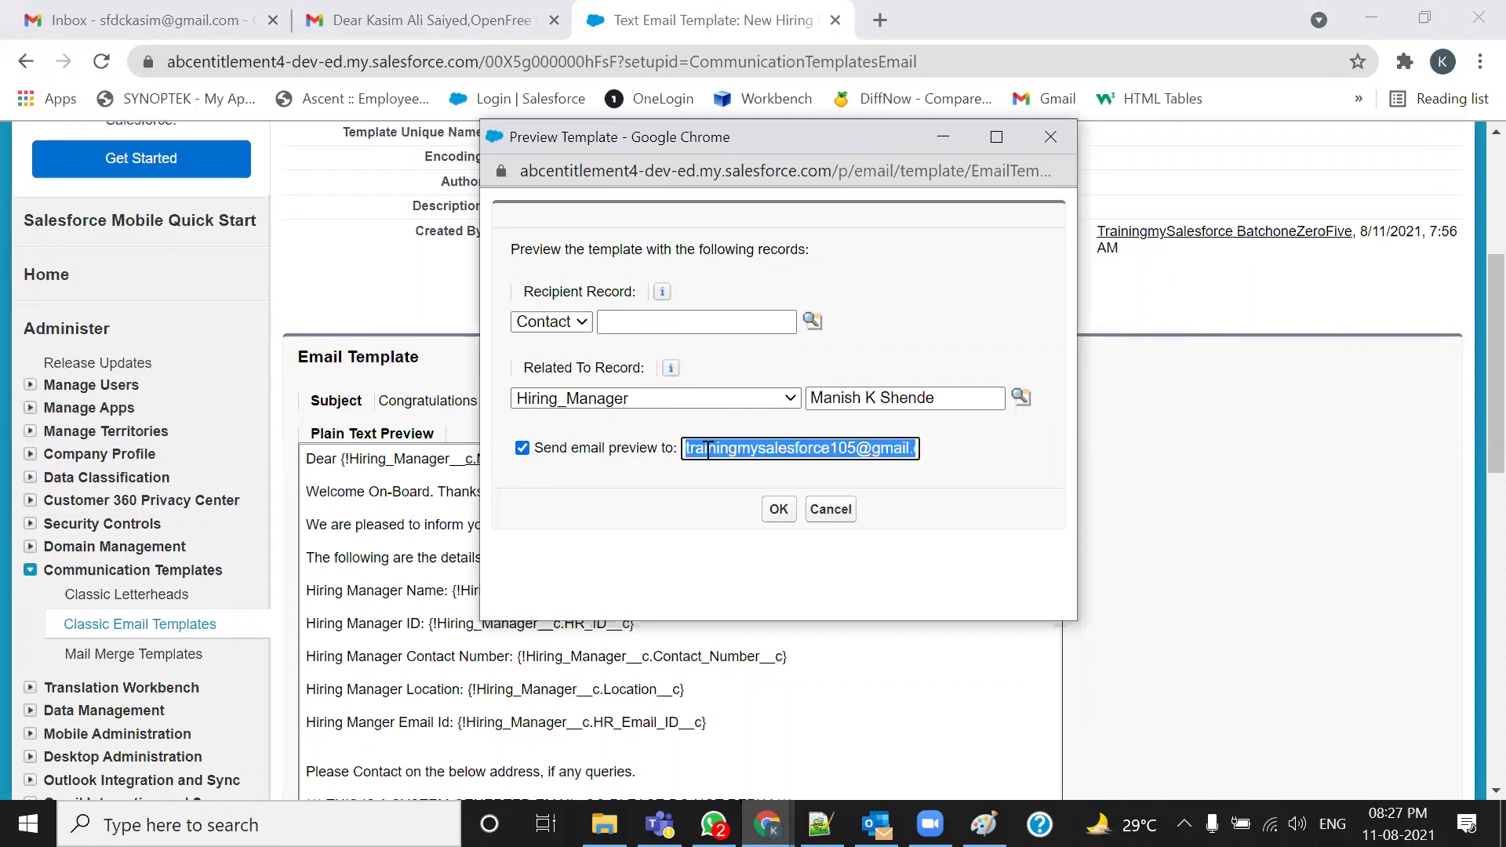
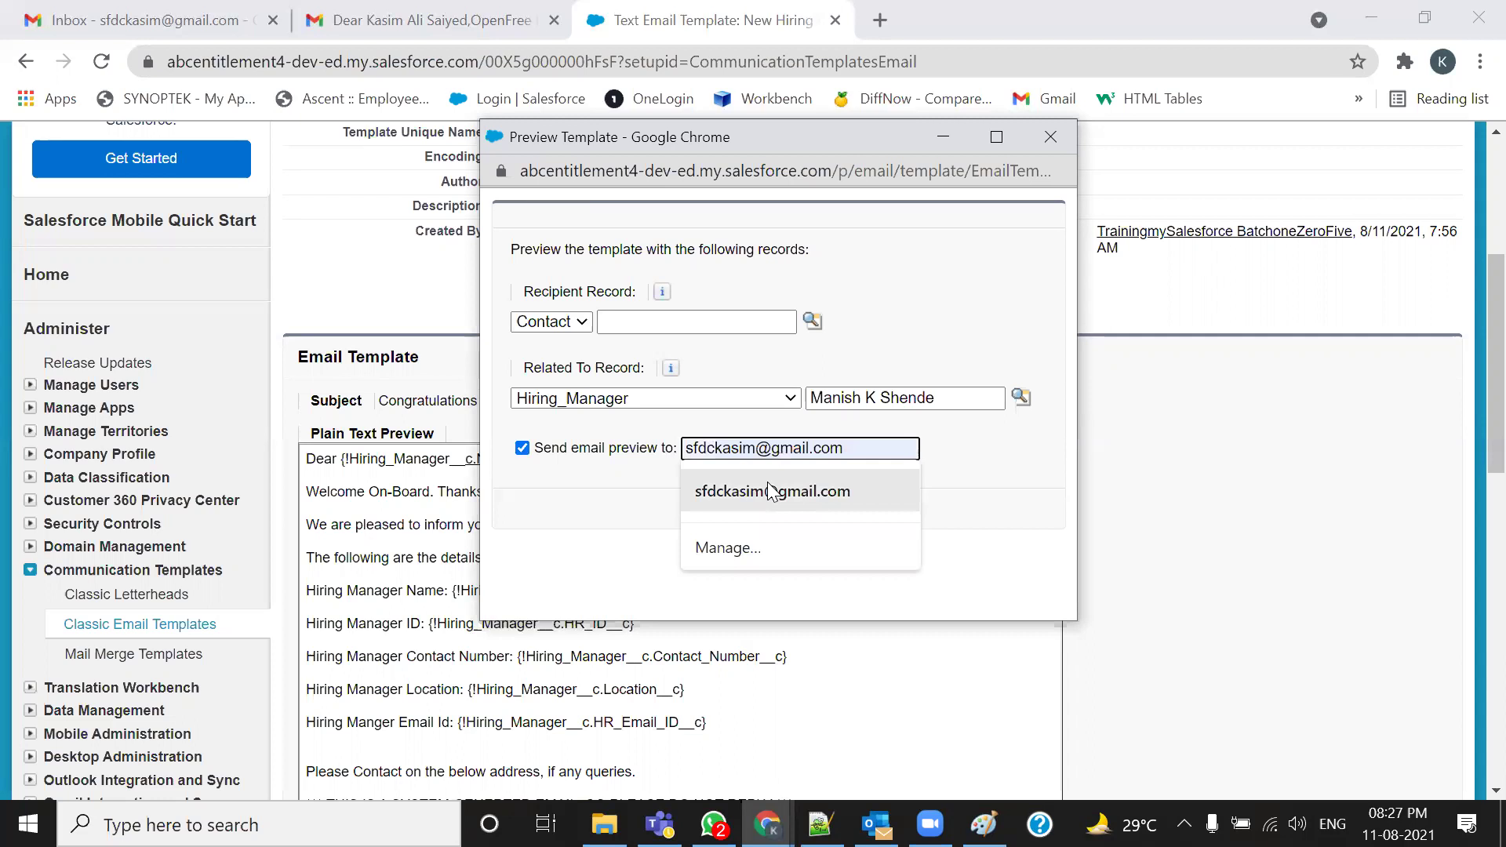
click(772, 491)
click(778, 509)
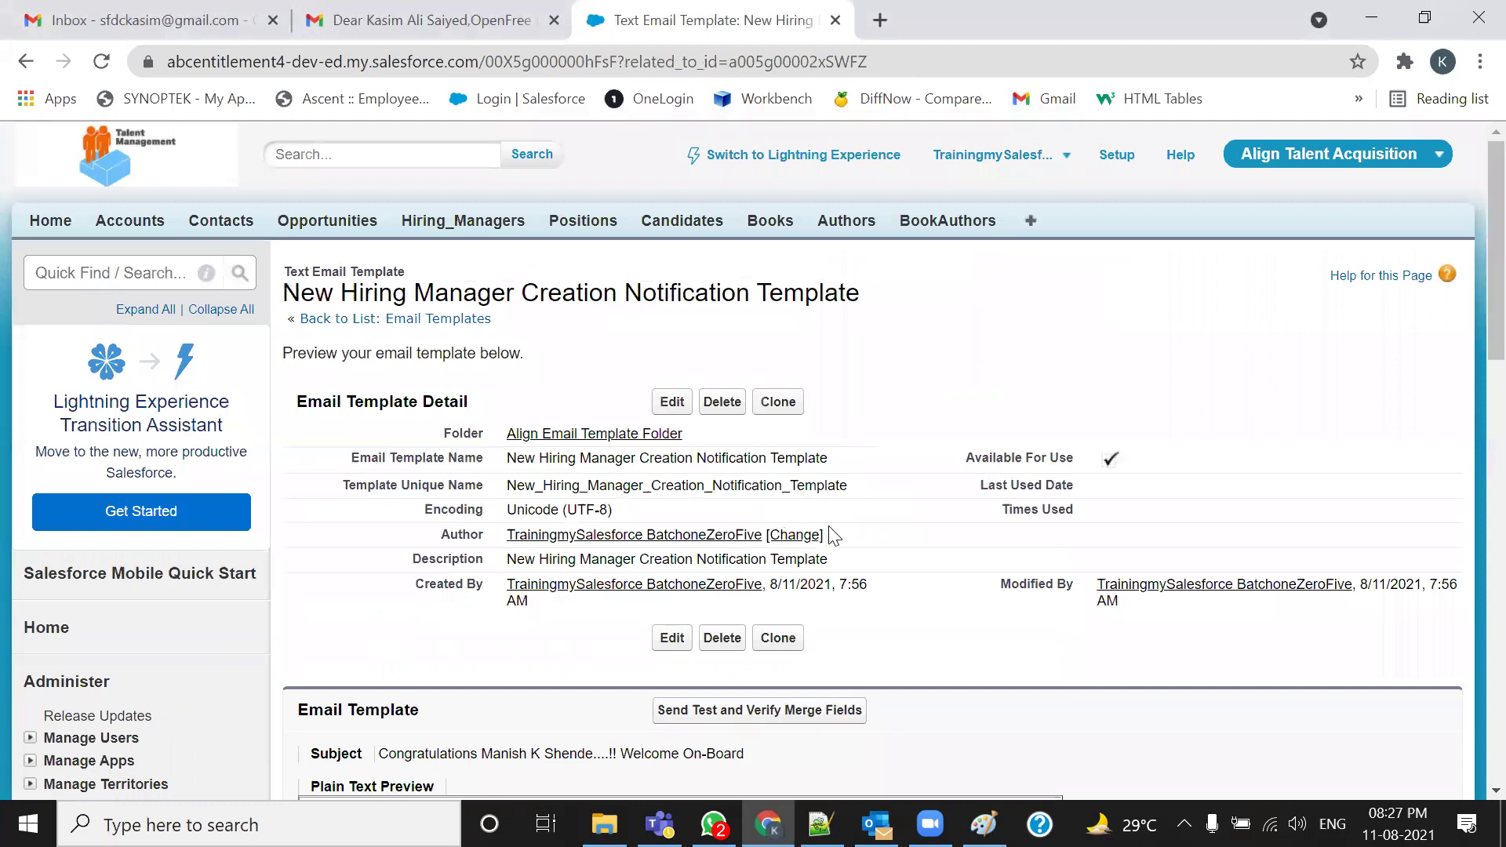
Reload Gmail and open the new Congratulations test email, checking its sender and merged subject
click(114, 32)
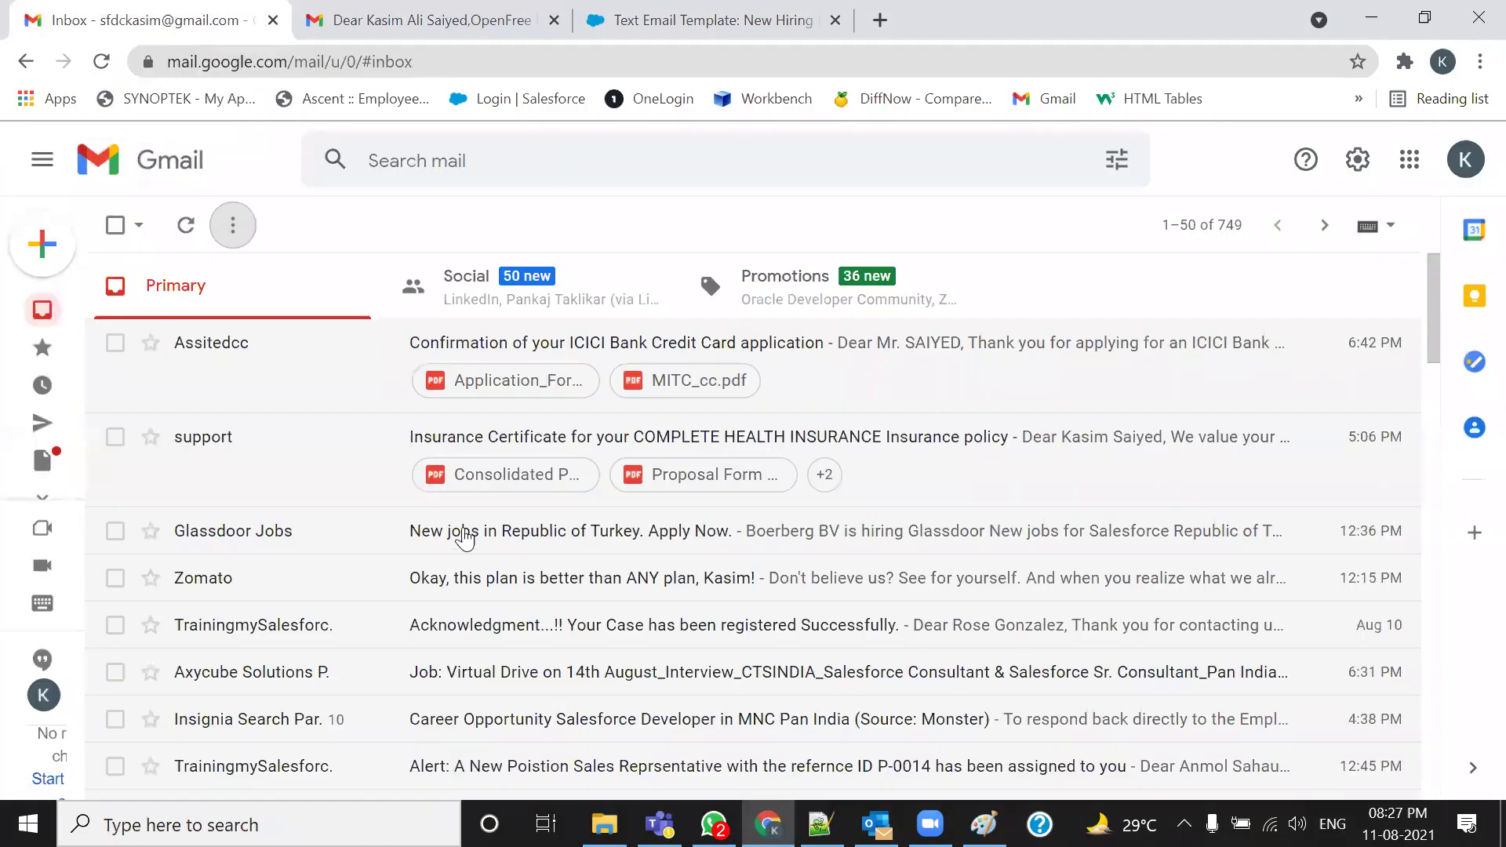
key(F5)
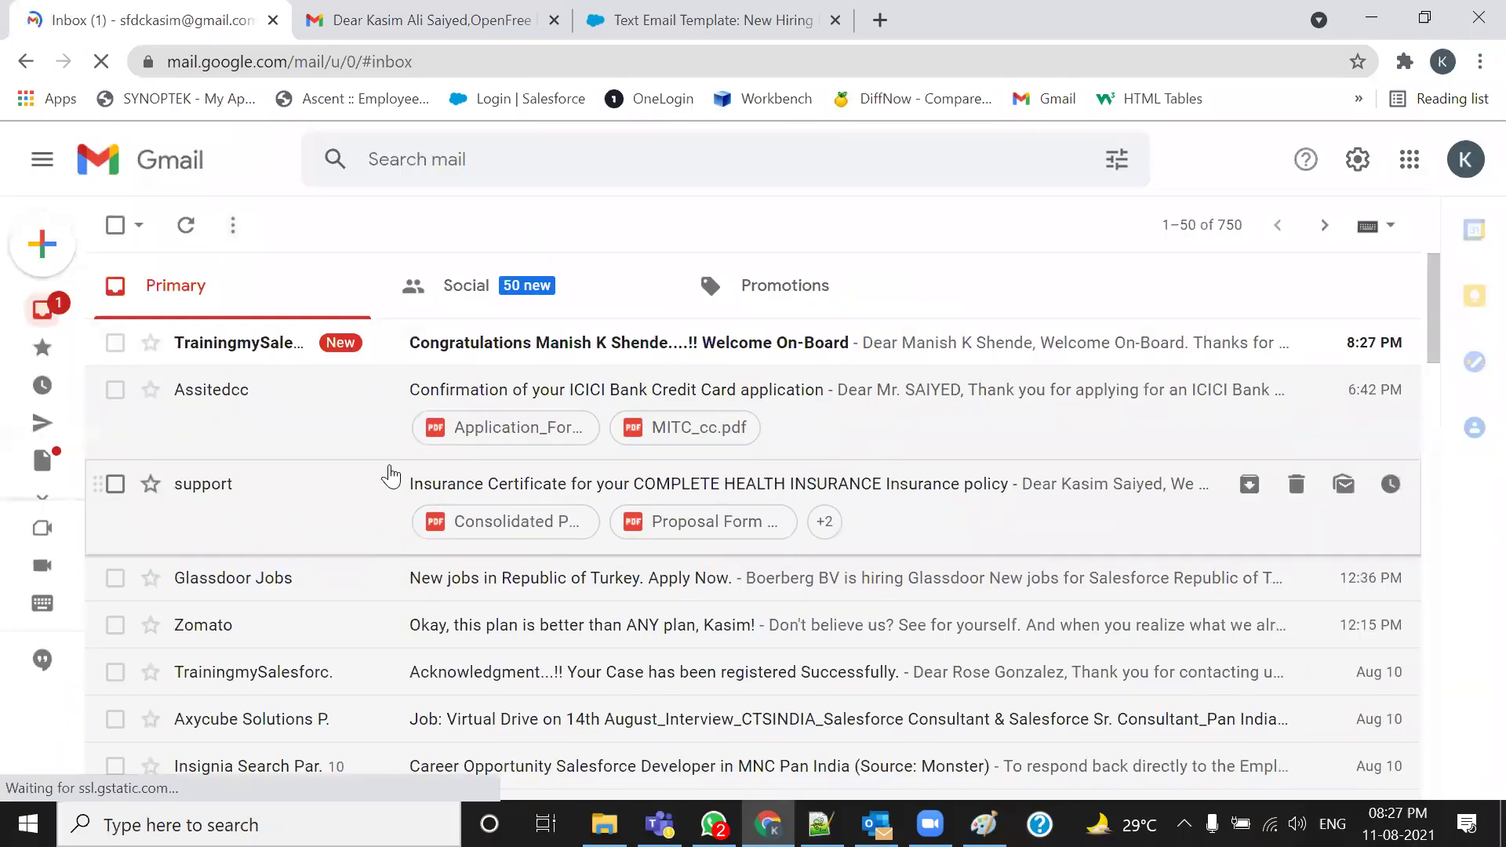
click(223, 352)
drag(165, 354, 440, 377)
click(517, 436)
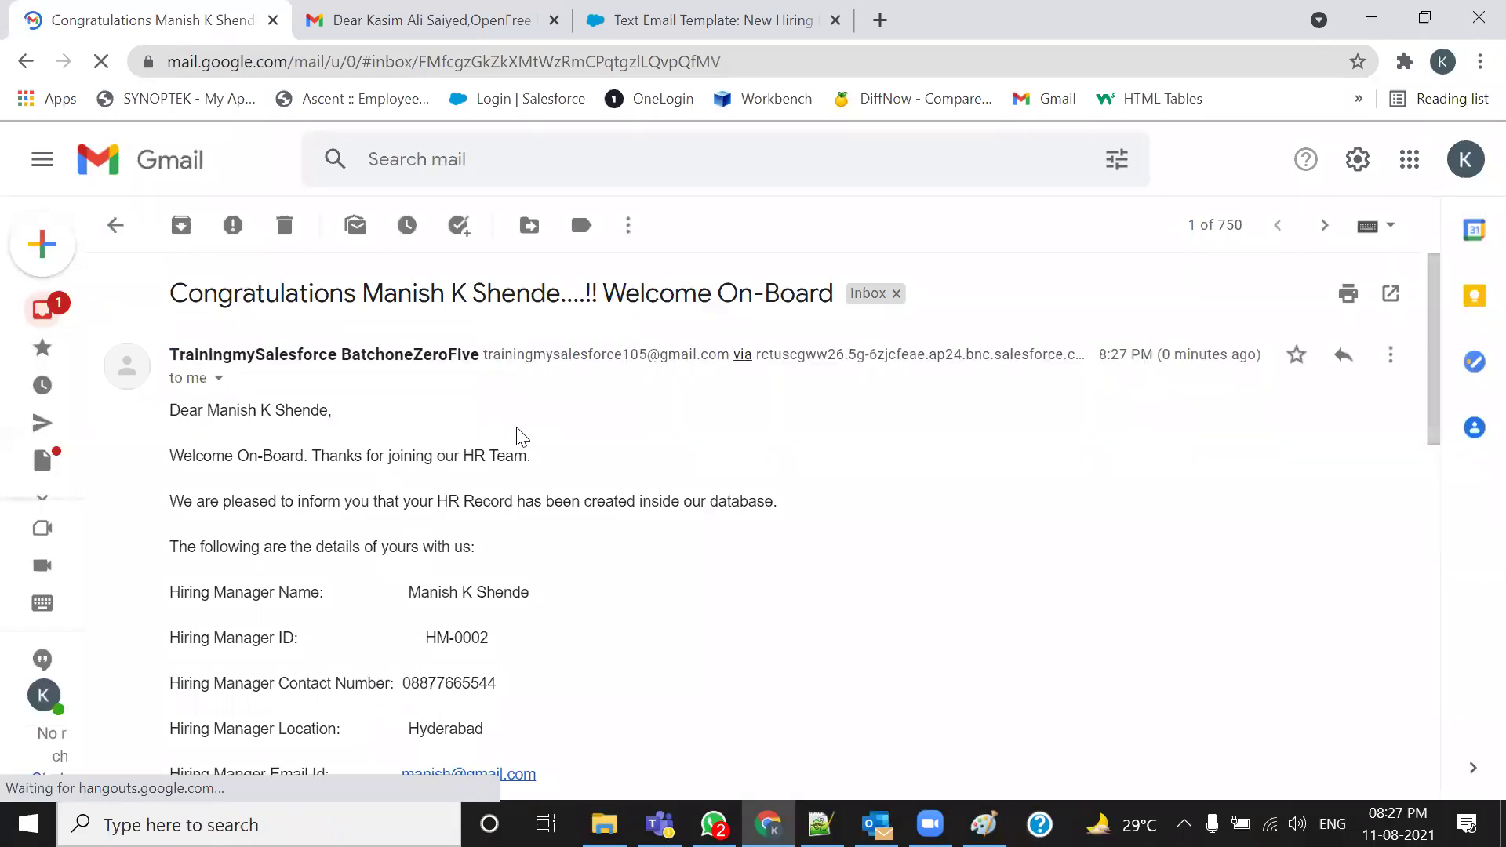
drag(172, 292, 572, 295)
click(354, 312)
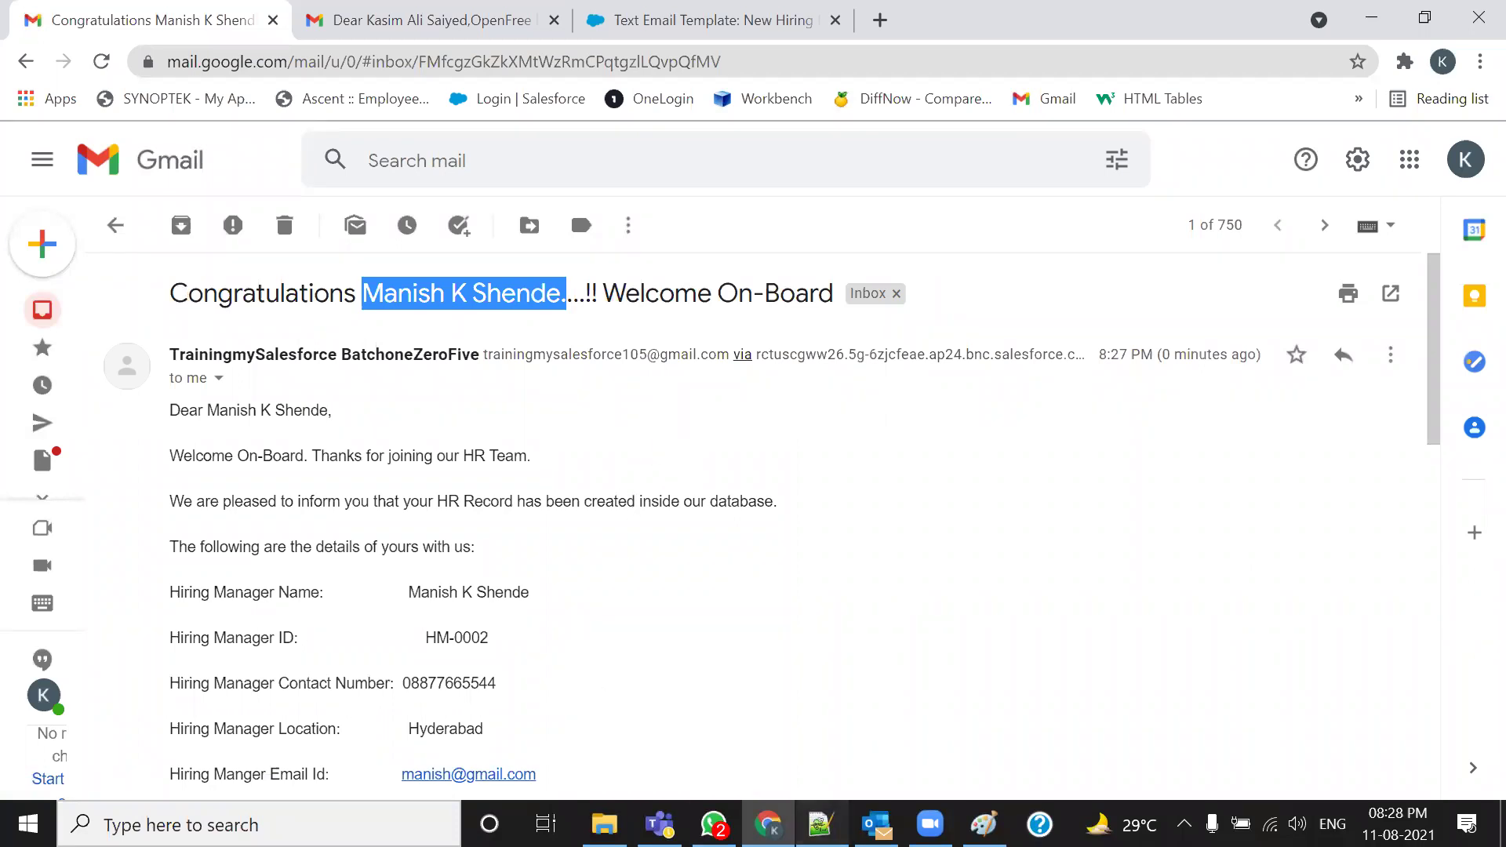
In Notepad++, highlight the greeting's name merge field and the hiring manager detail merge lines
click(820, 823)
click(656, 421)
scroll(649, 531, up, 6)
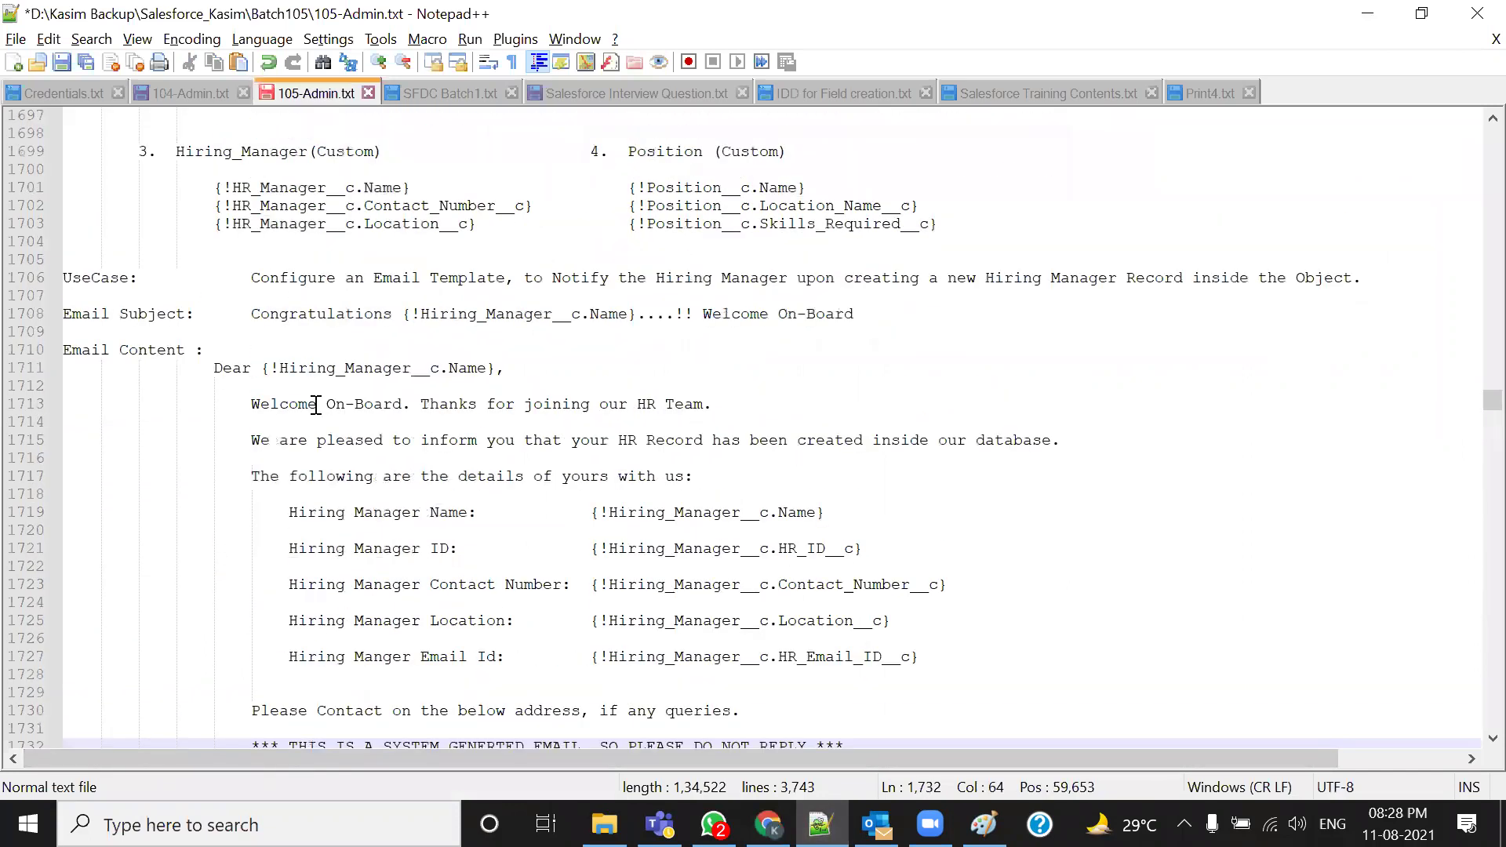
drag(257, 371, 512, 371)
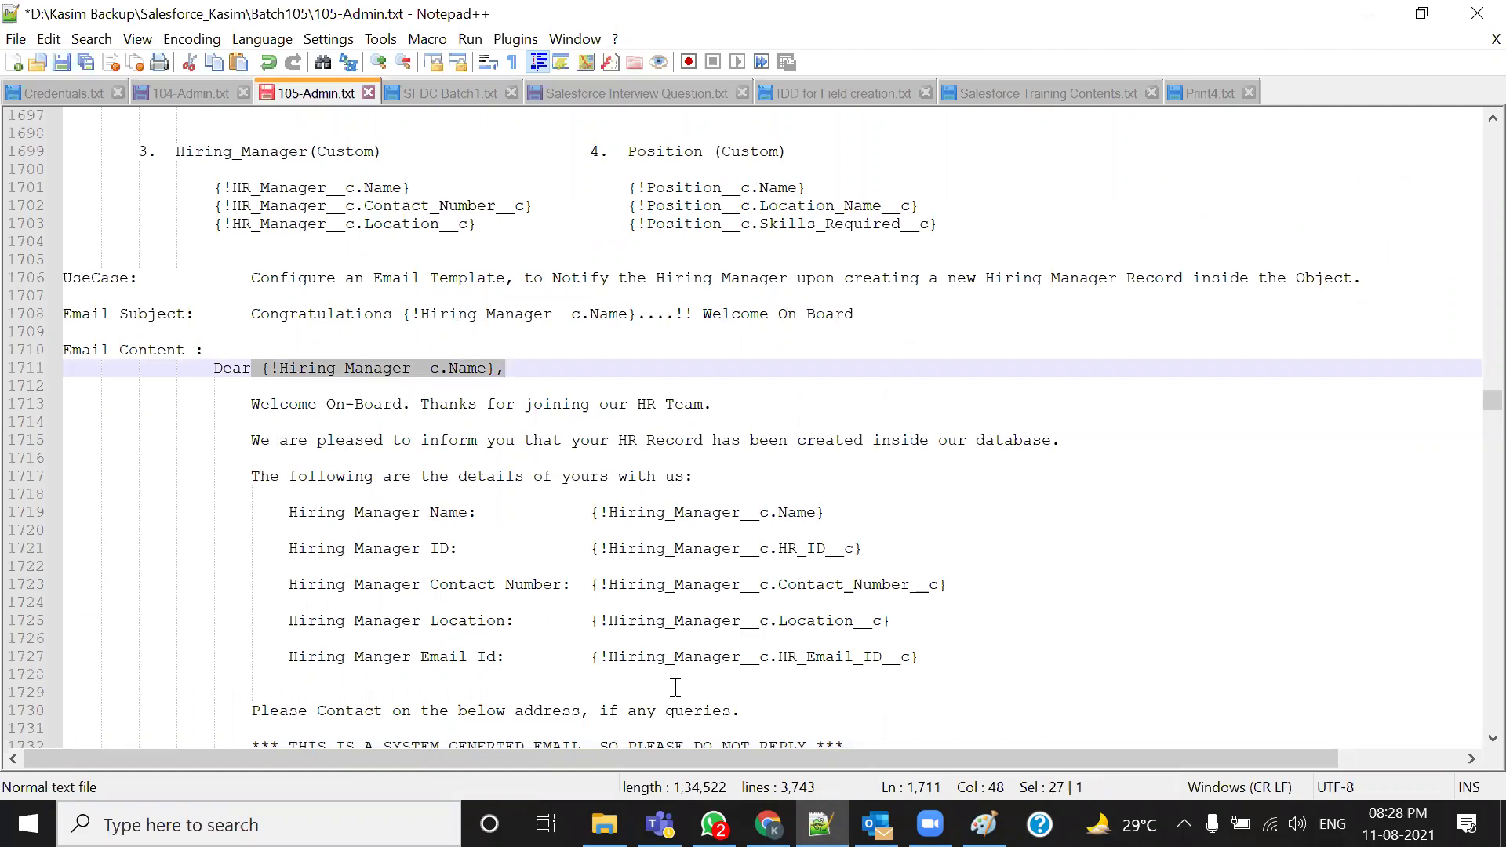
key(alt+Tab)
key(alt+Tab)
drag(590, 512, 672, 709)
key(alt+Tab)
scroll(740, 528, down, 3)
scroll(740, 528, up, 3)
In the test email, highlight the merged name, ID HM-0002, contact number, location Hyderabad and email
drag(208, 409, 333, 409)
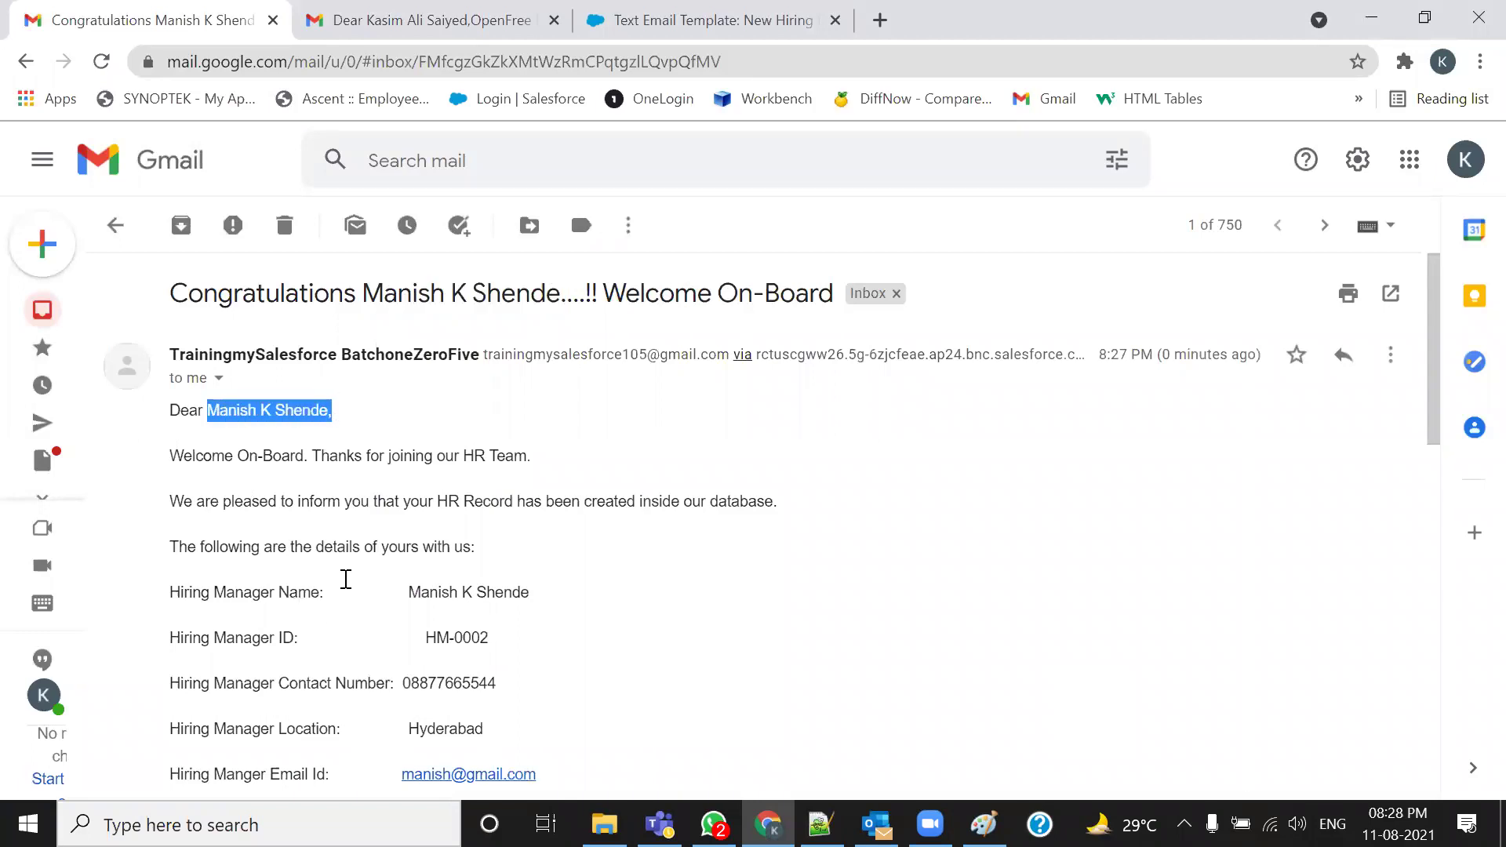
scroll(512, 518, down, 1)
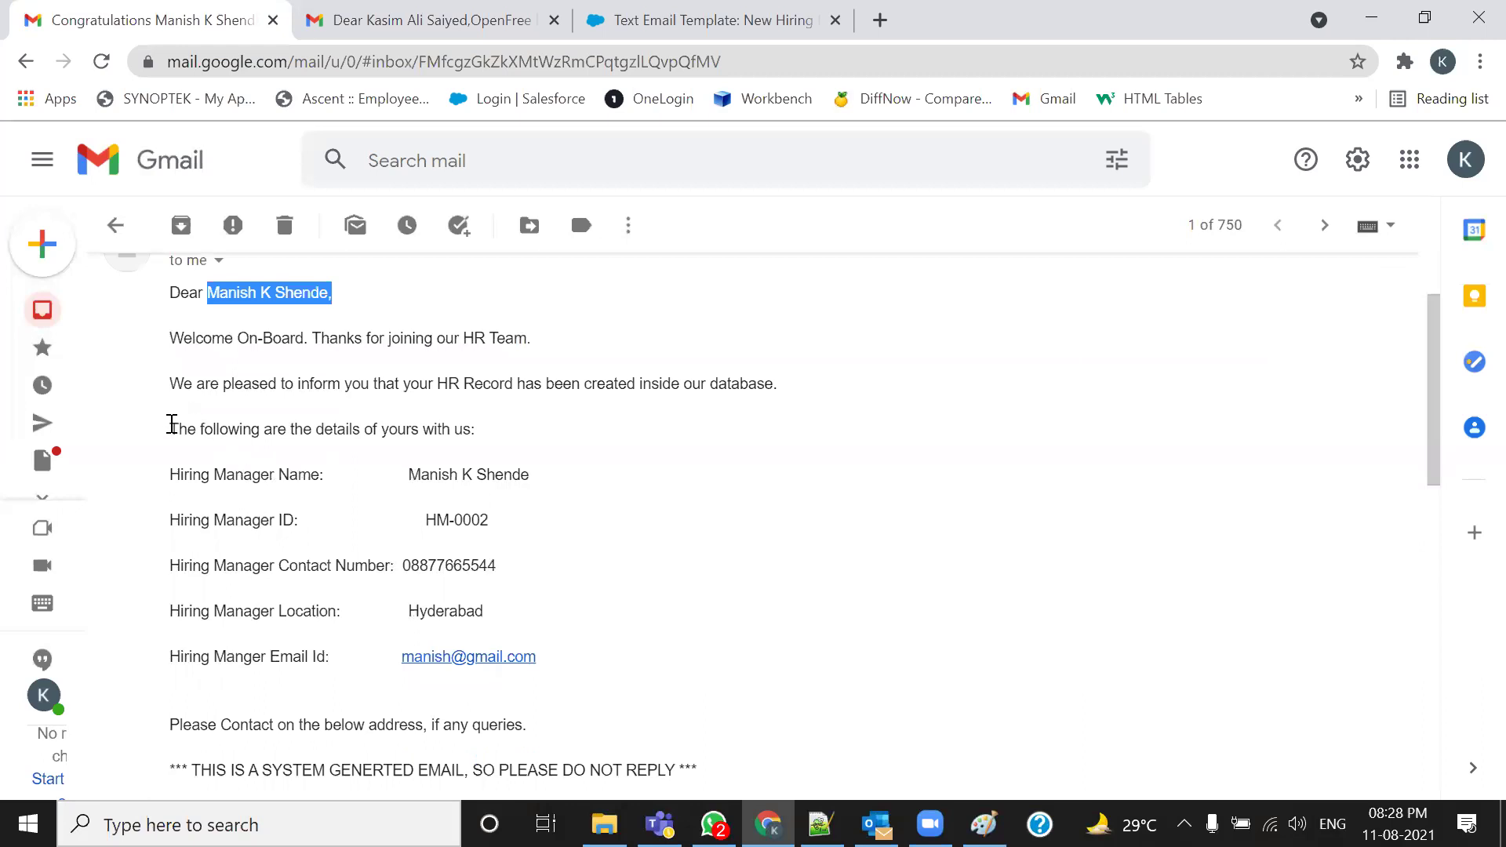
drag(171, 424, 572, 427)
drag(172, 384, 765, 379)
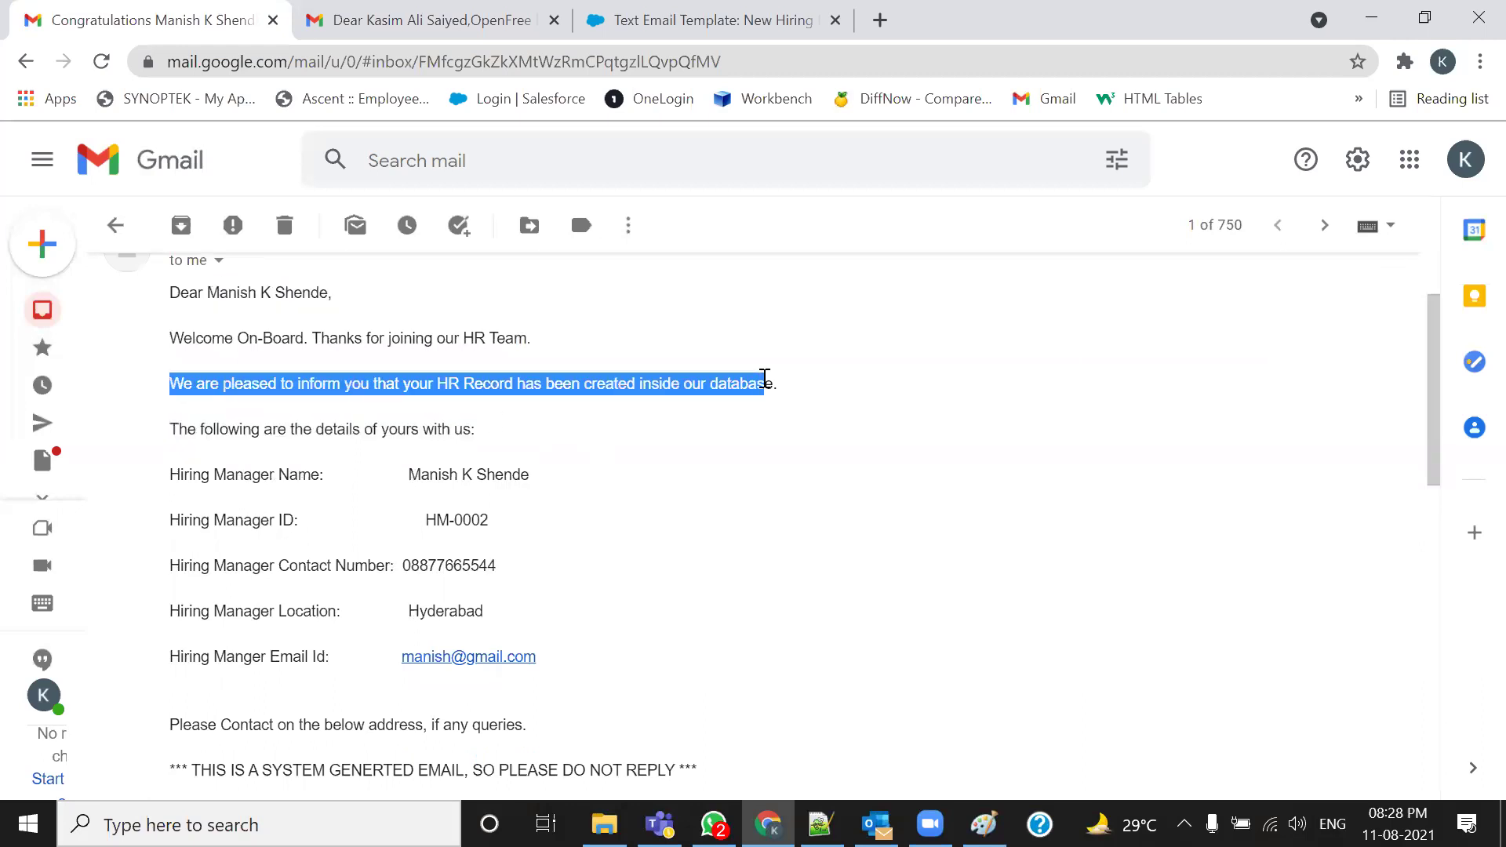
scroll(299, 562, down, 1)
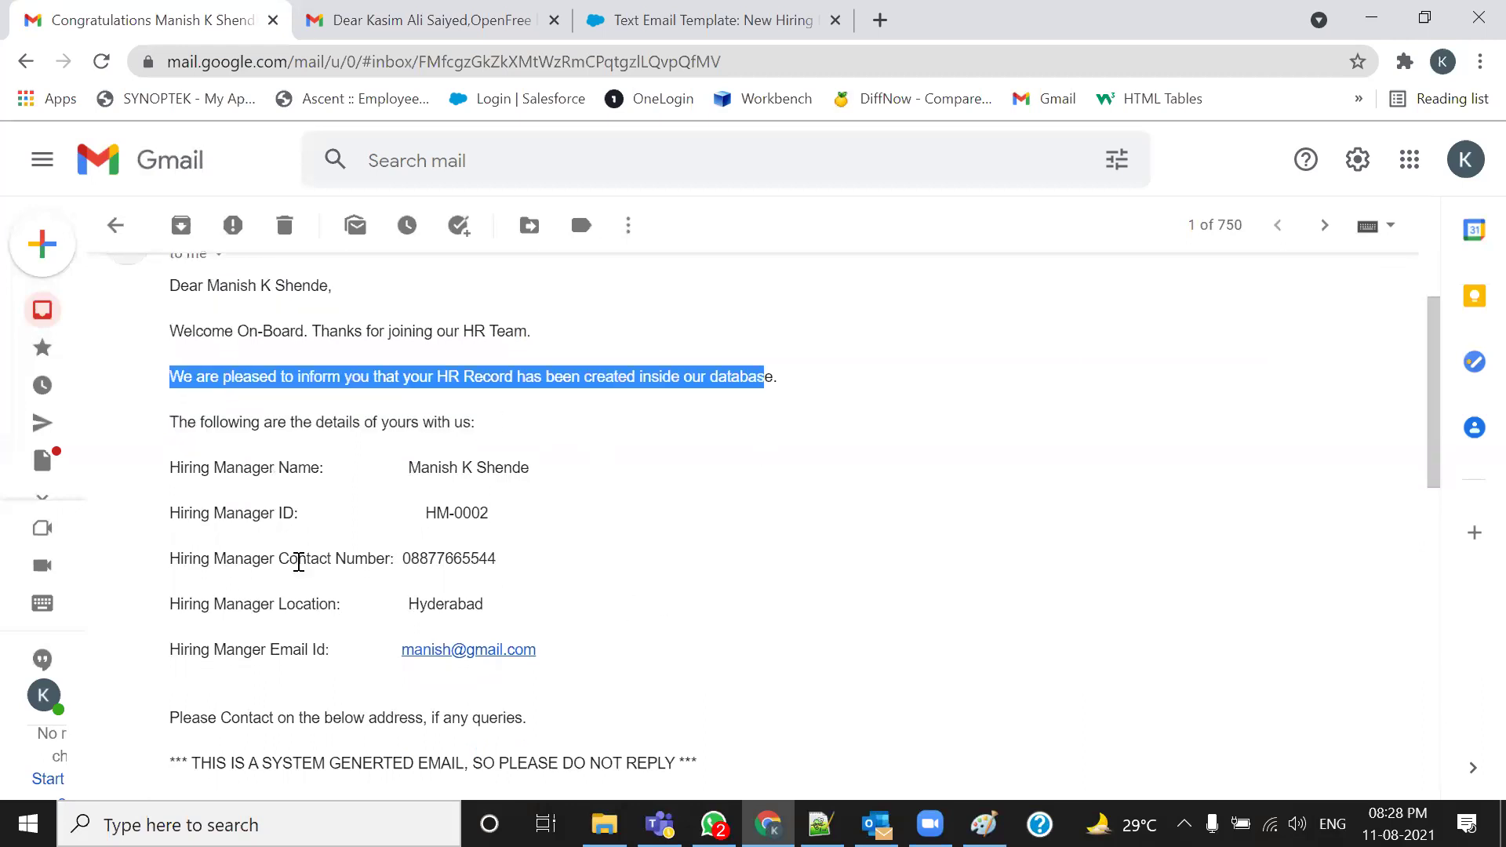
scroll(299, 561, down, 1)
drag(404, 357, 585, 366)
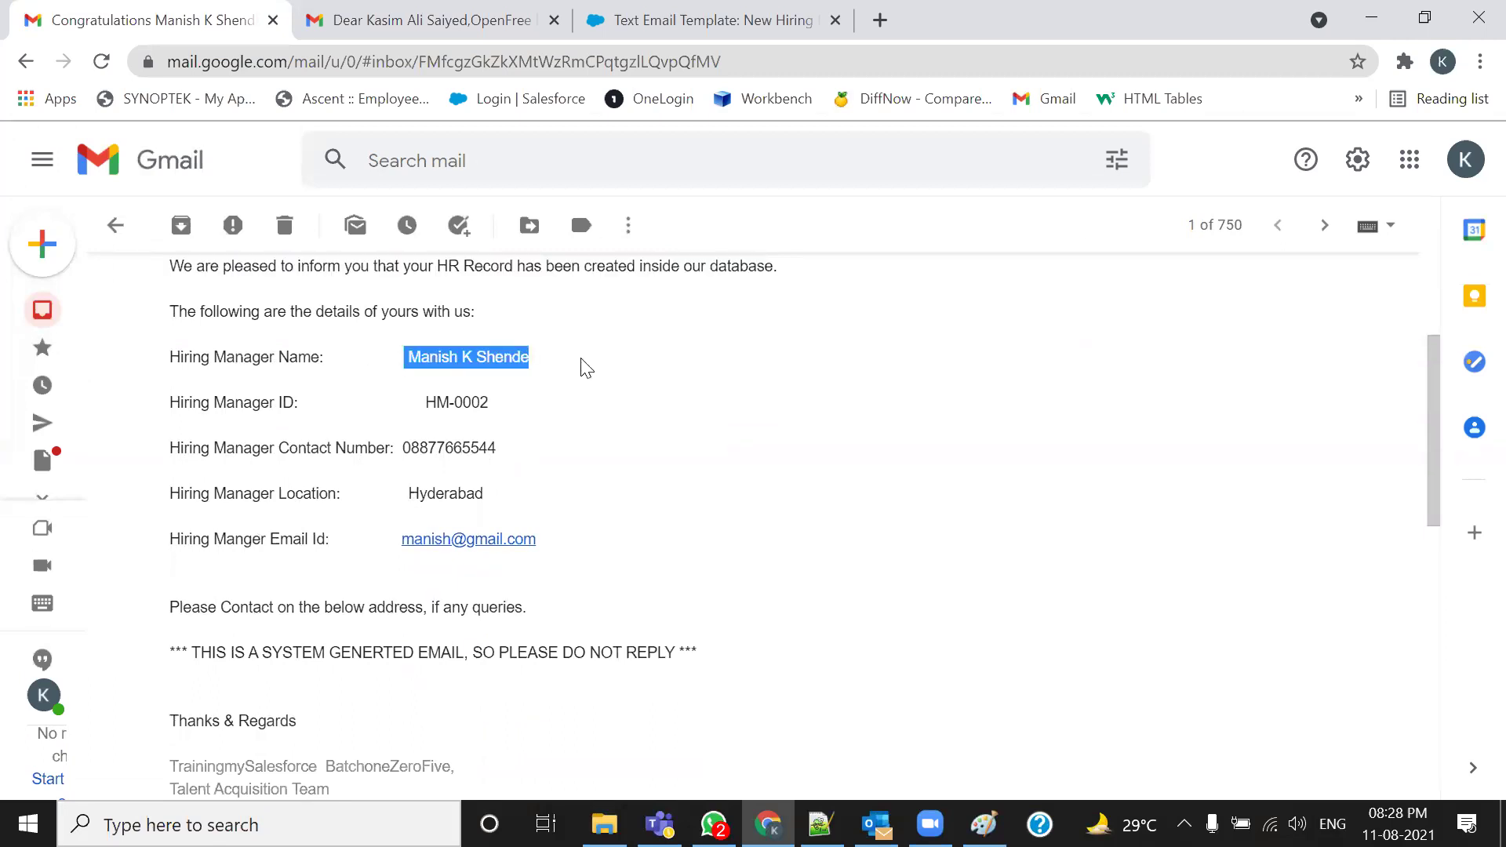
click(505, 392)
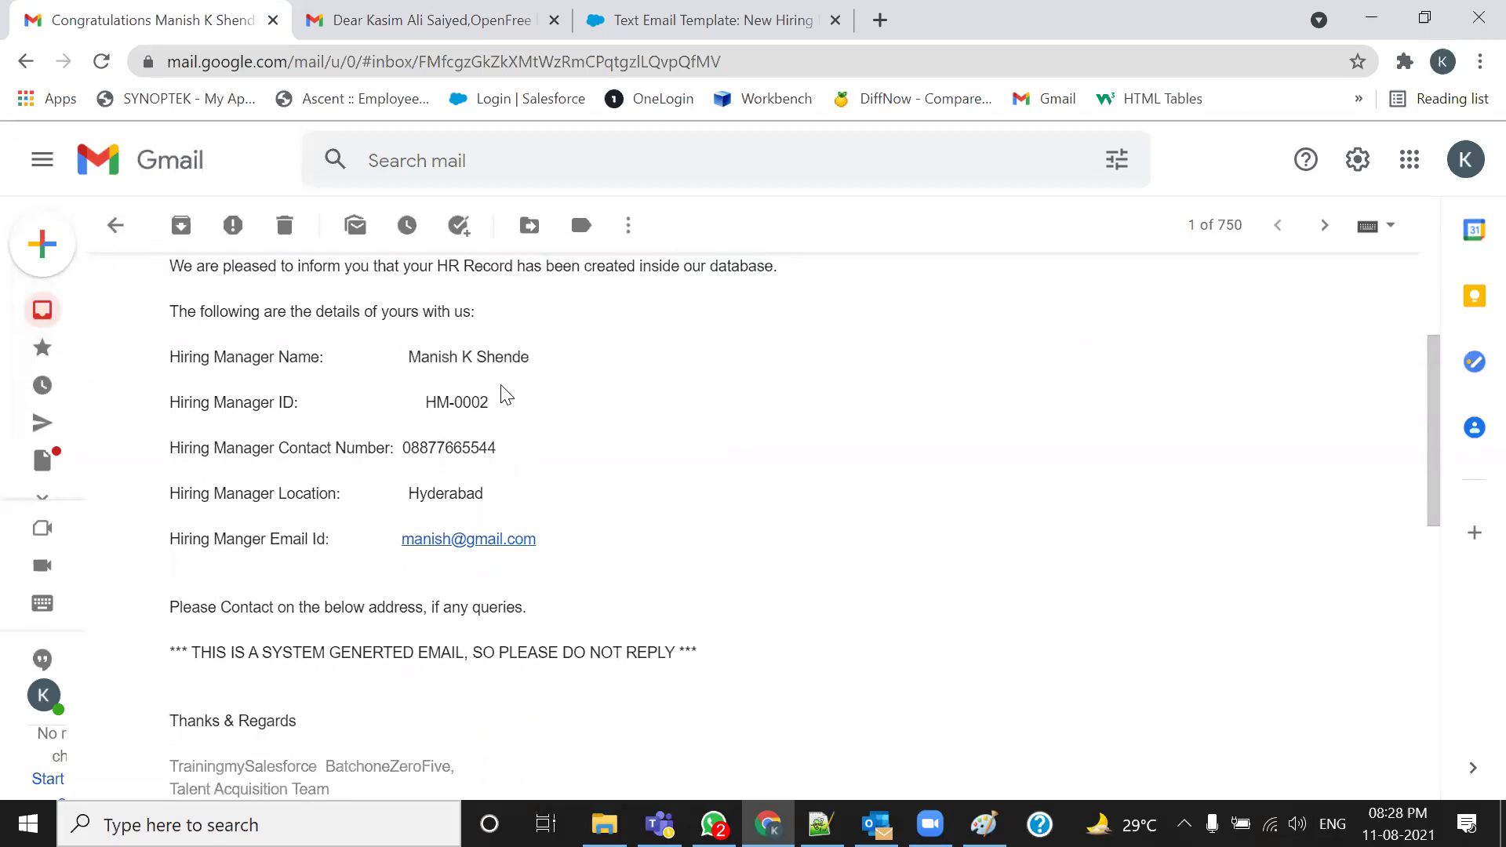
drag(412, 402, 535, 399)
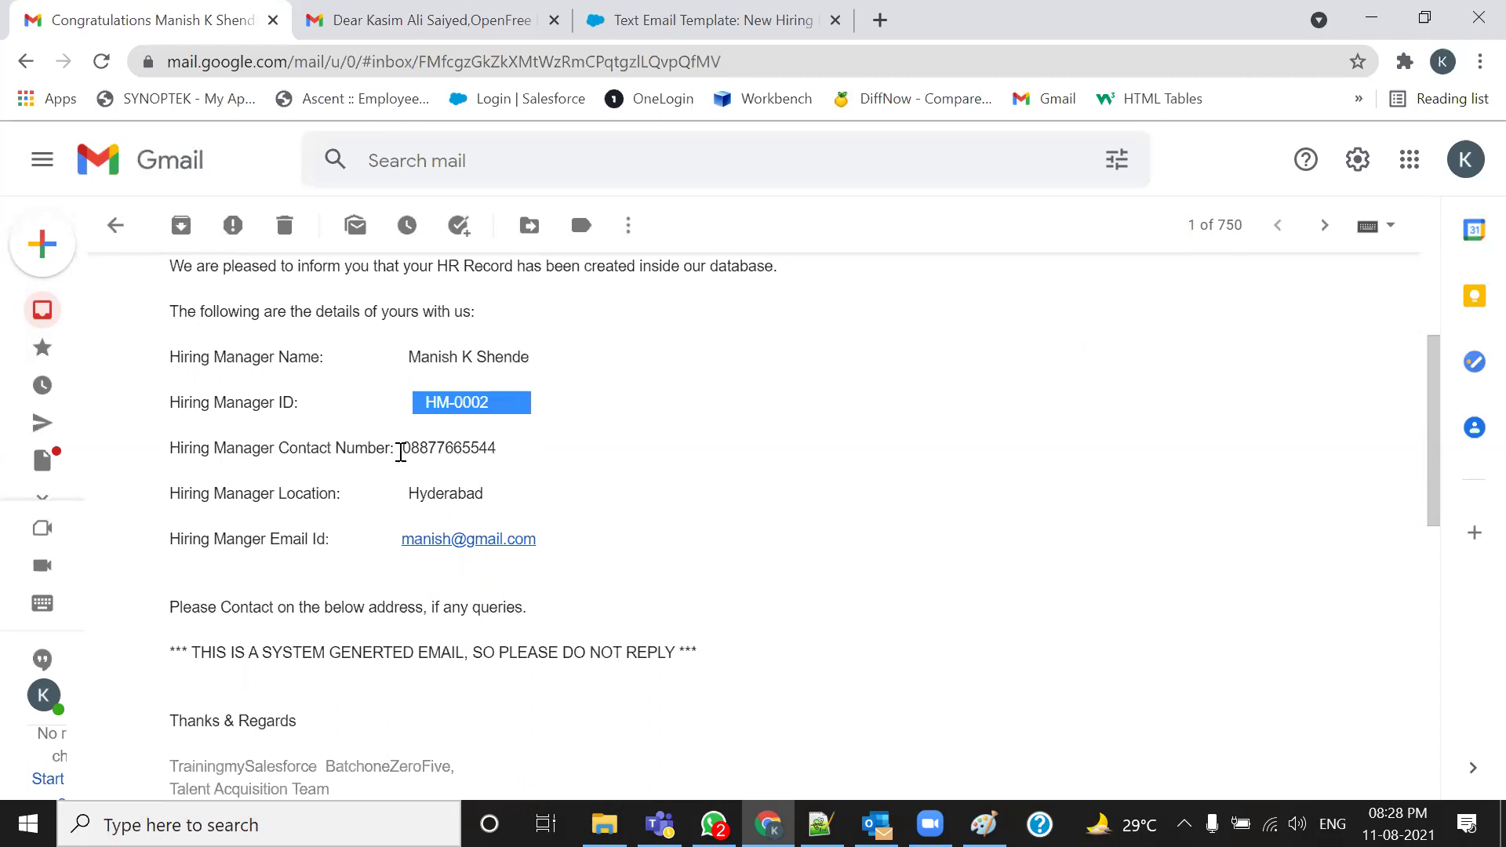
drag(400, 452, 579, 454)
drag(405, 493, 518, 502)
drag(392, 540, 632, 544)
Point out the ID, contact, location and email merge fields in the notes, then mark the email's ID value
key(alt+Tab)
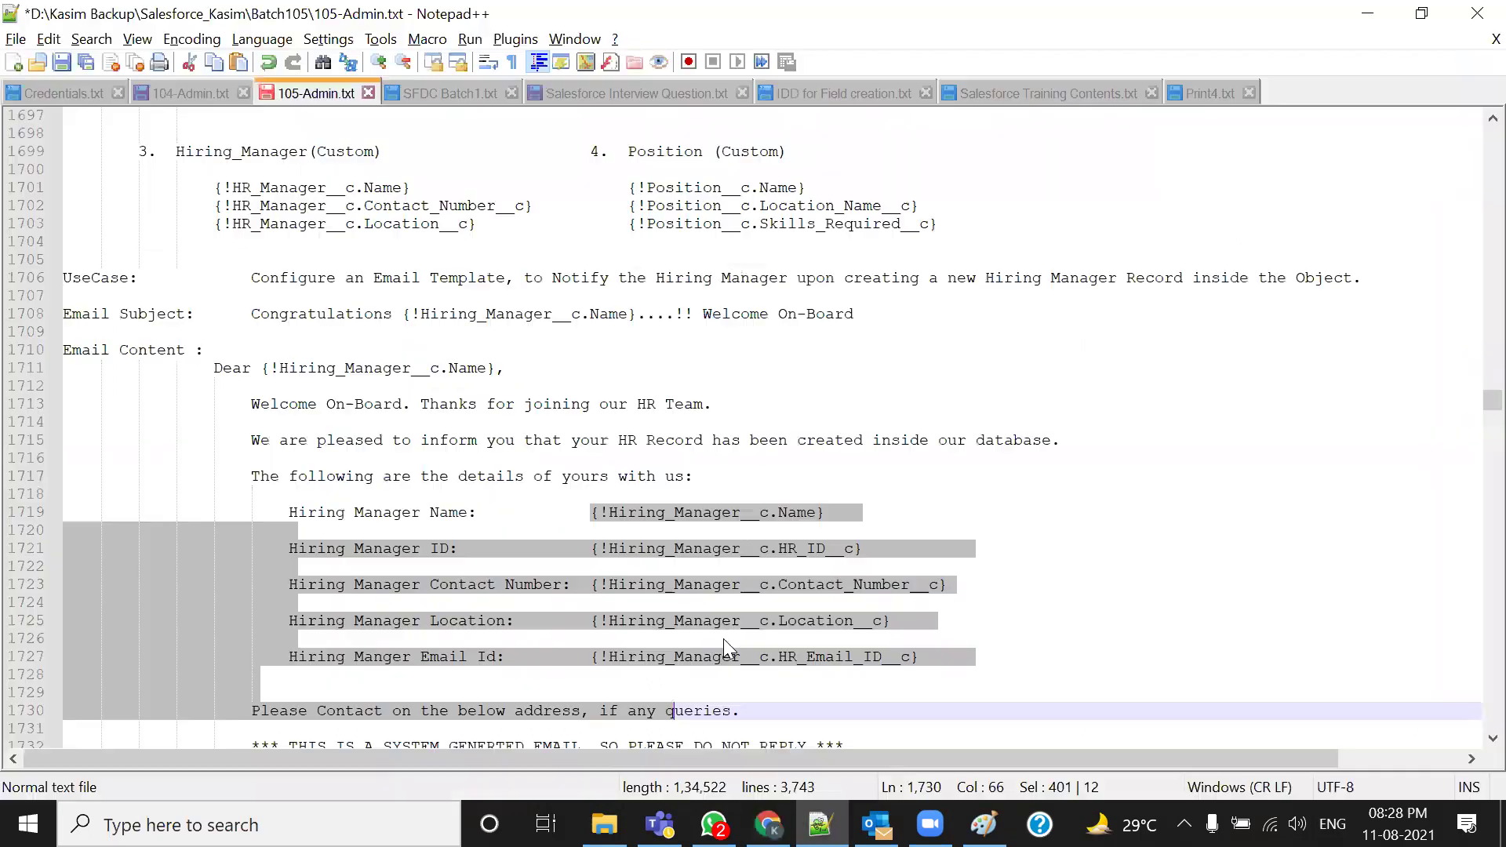
scroll(723, 639, down, 2)
click(549, 454)
drag(554, 406, 855, 406)
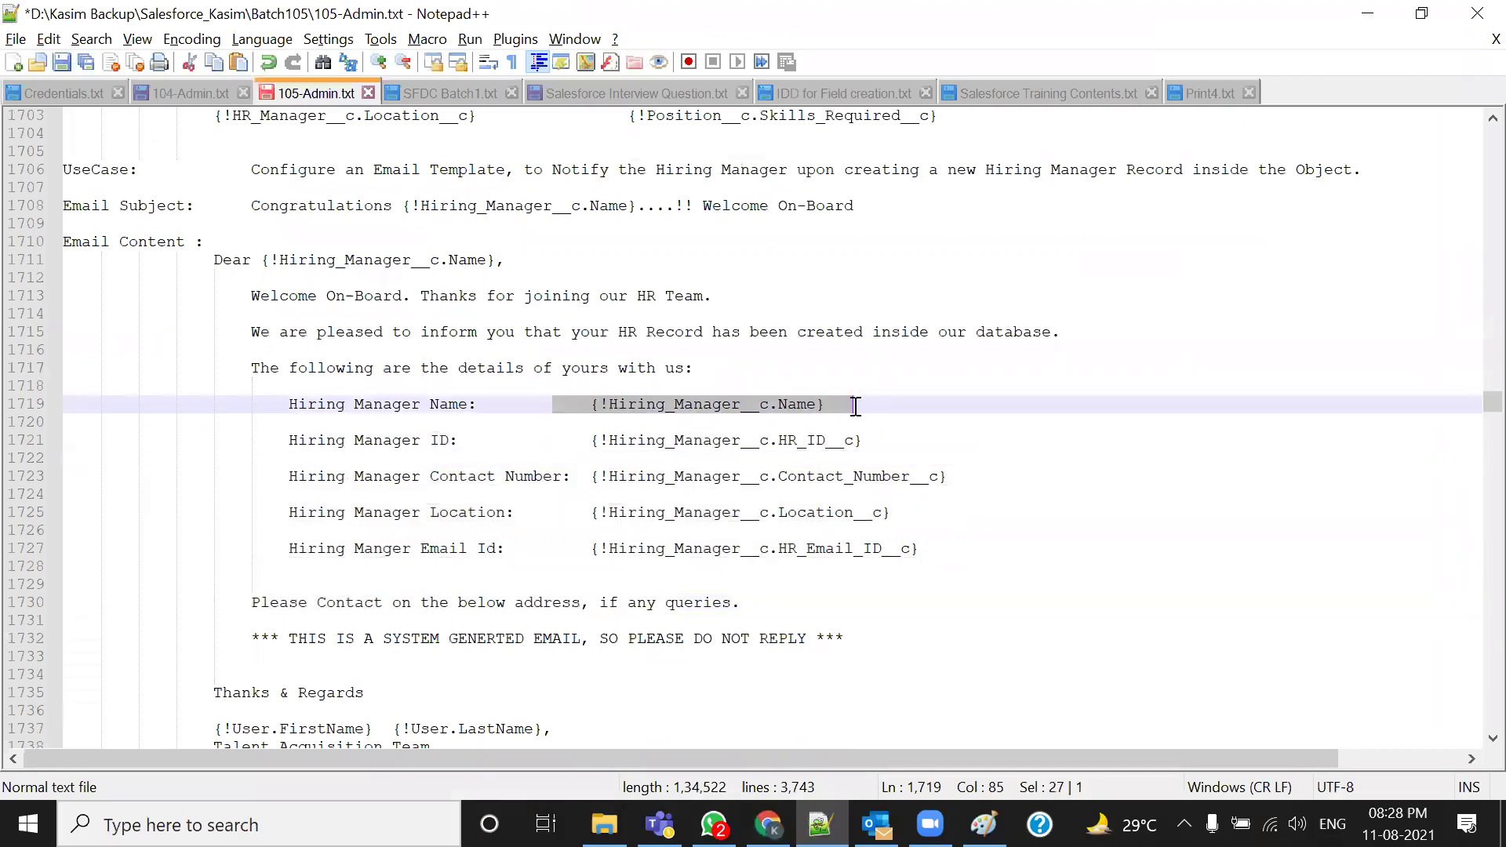
drag(590, 440, 931, 442)
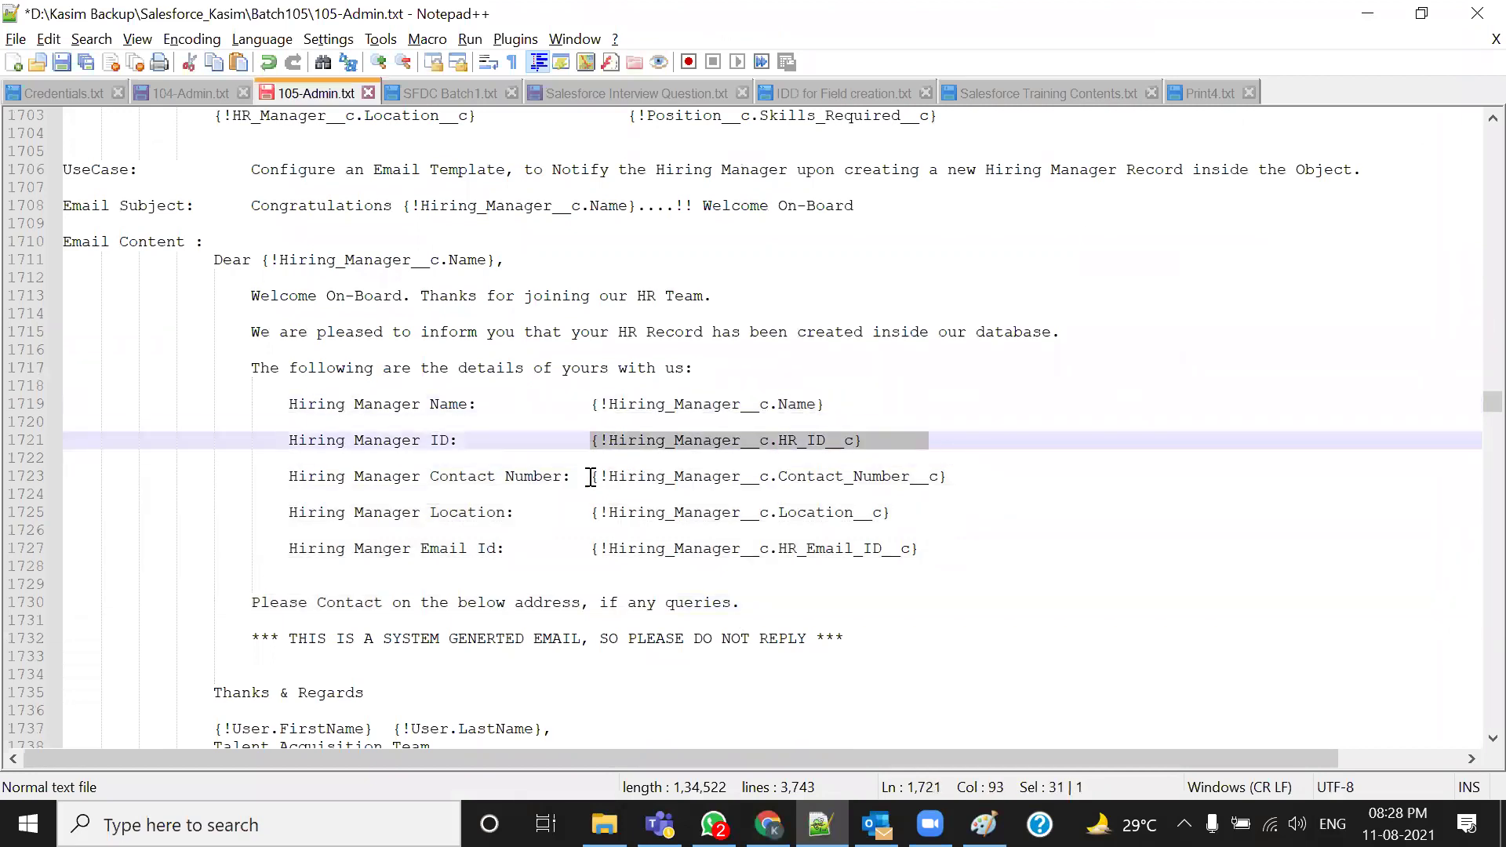
drag(590, 477, 958, 477)
drag(590, 514, 553, 549)
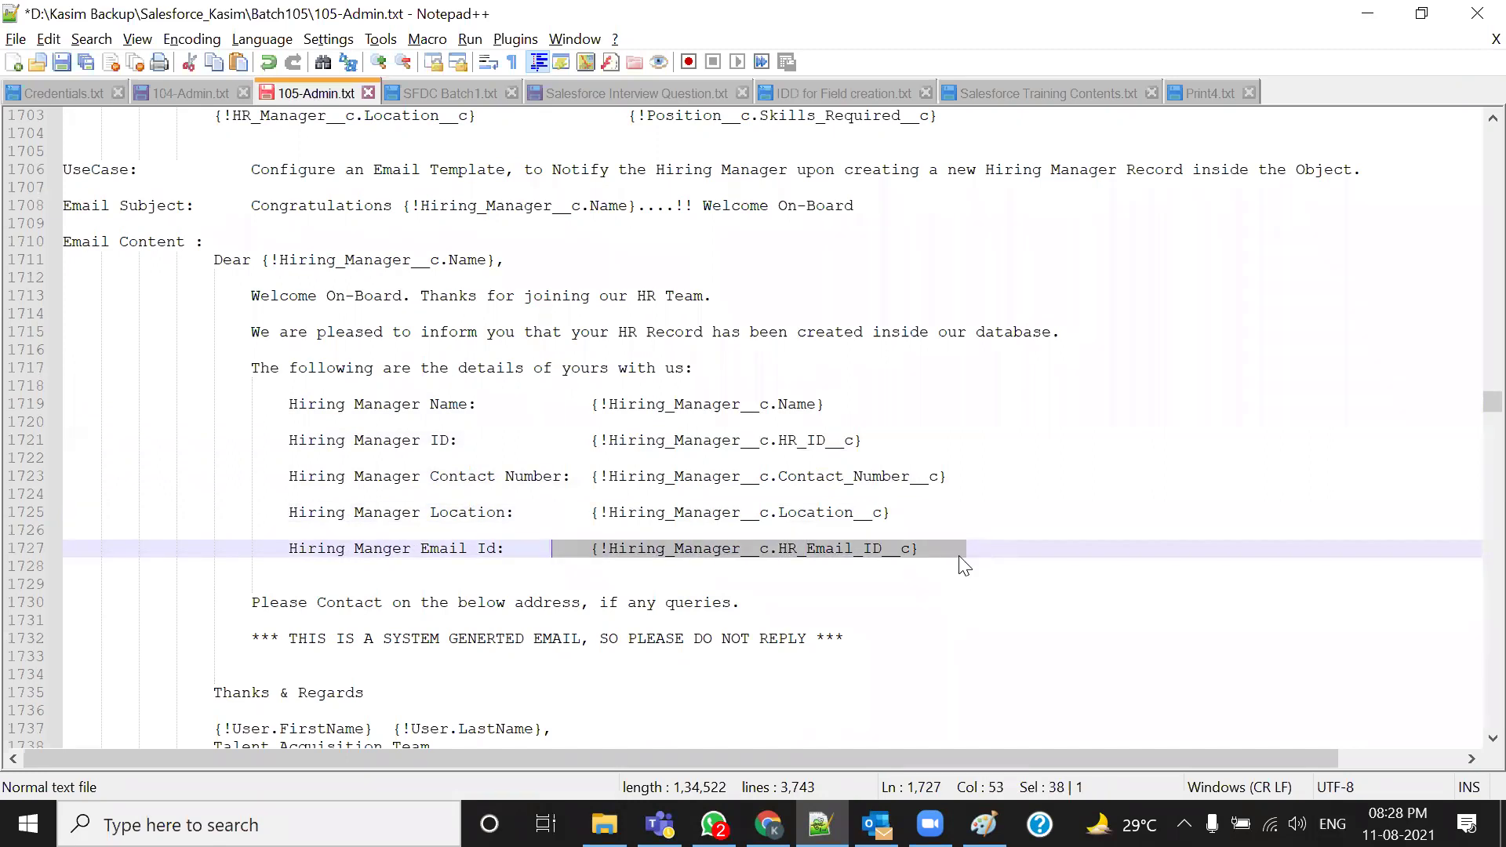
key(alt+Tab)
scroll(565, 440, up, 1)
drag(555, 474, 365, 471)
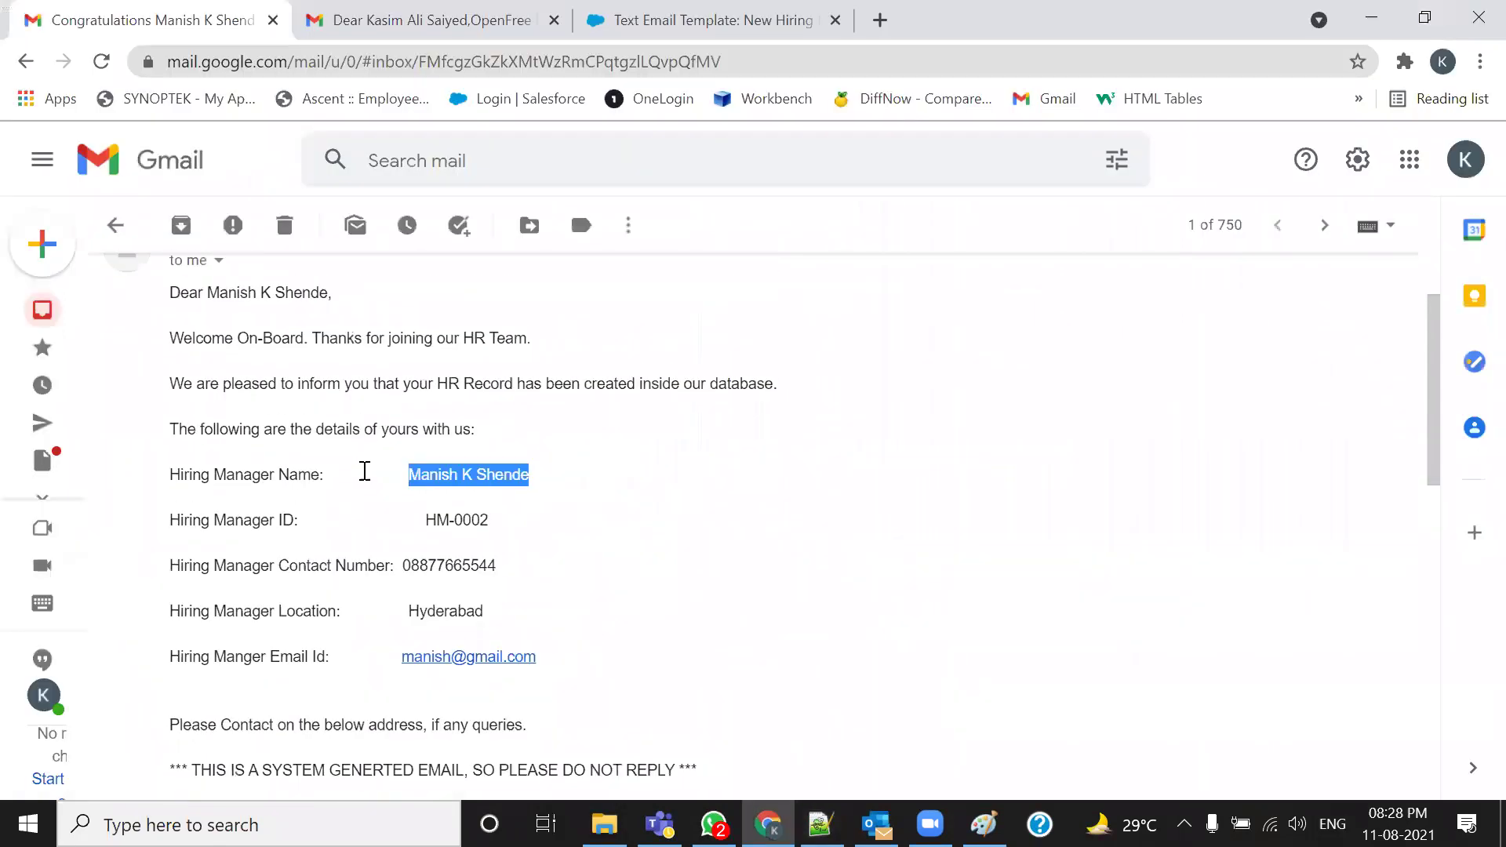
triple_click(550, 521)
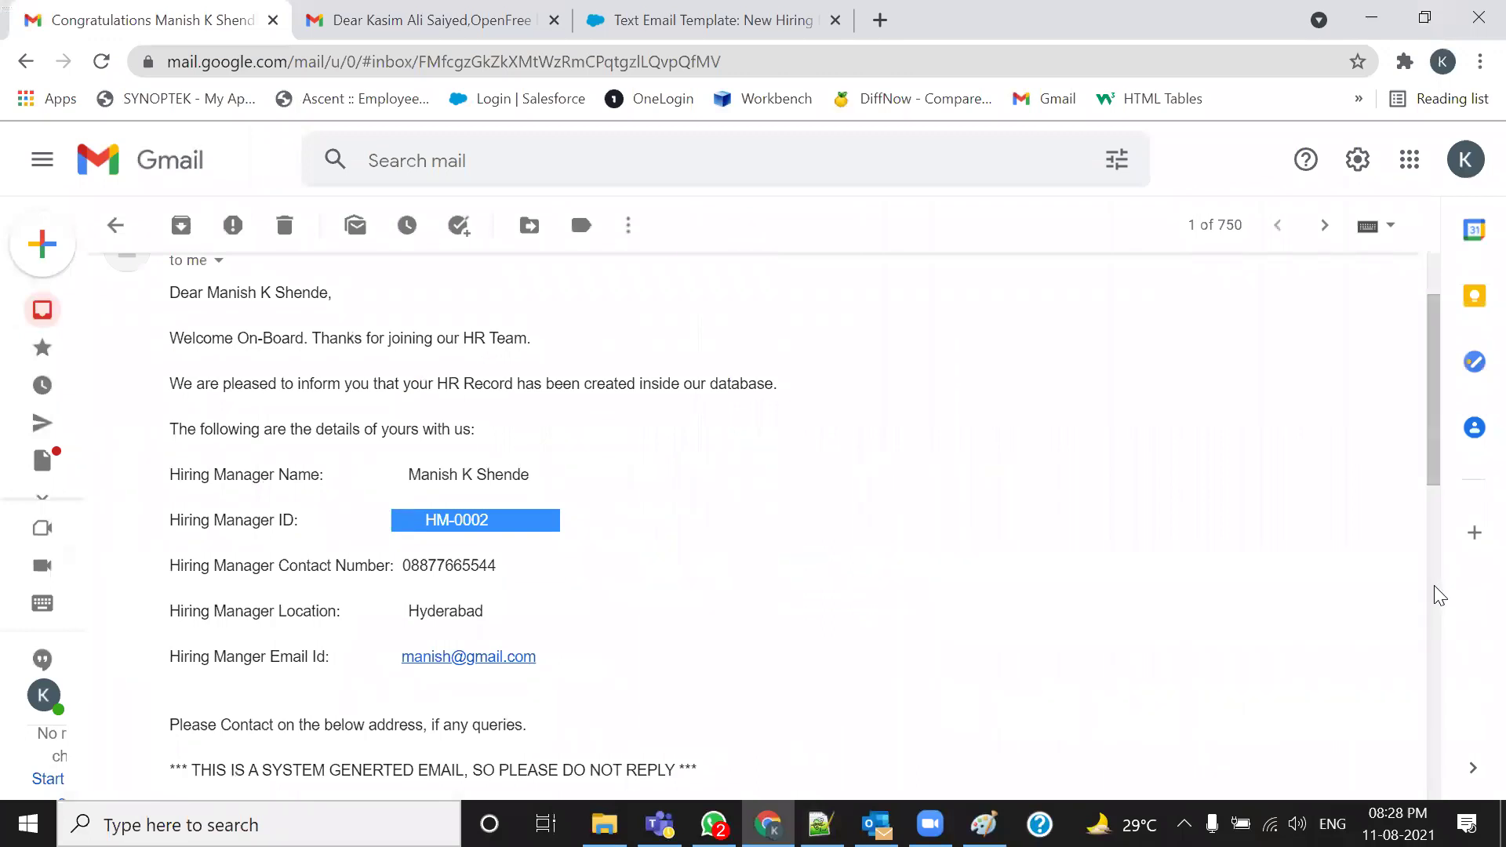
click(488, 18)
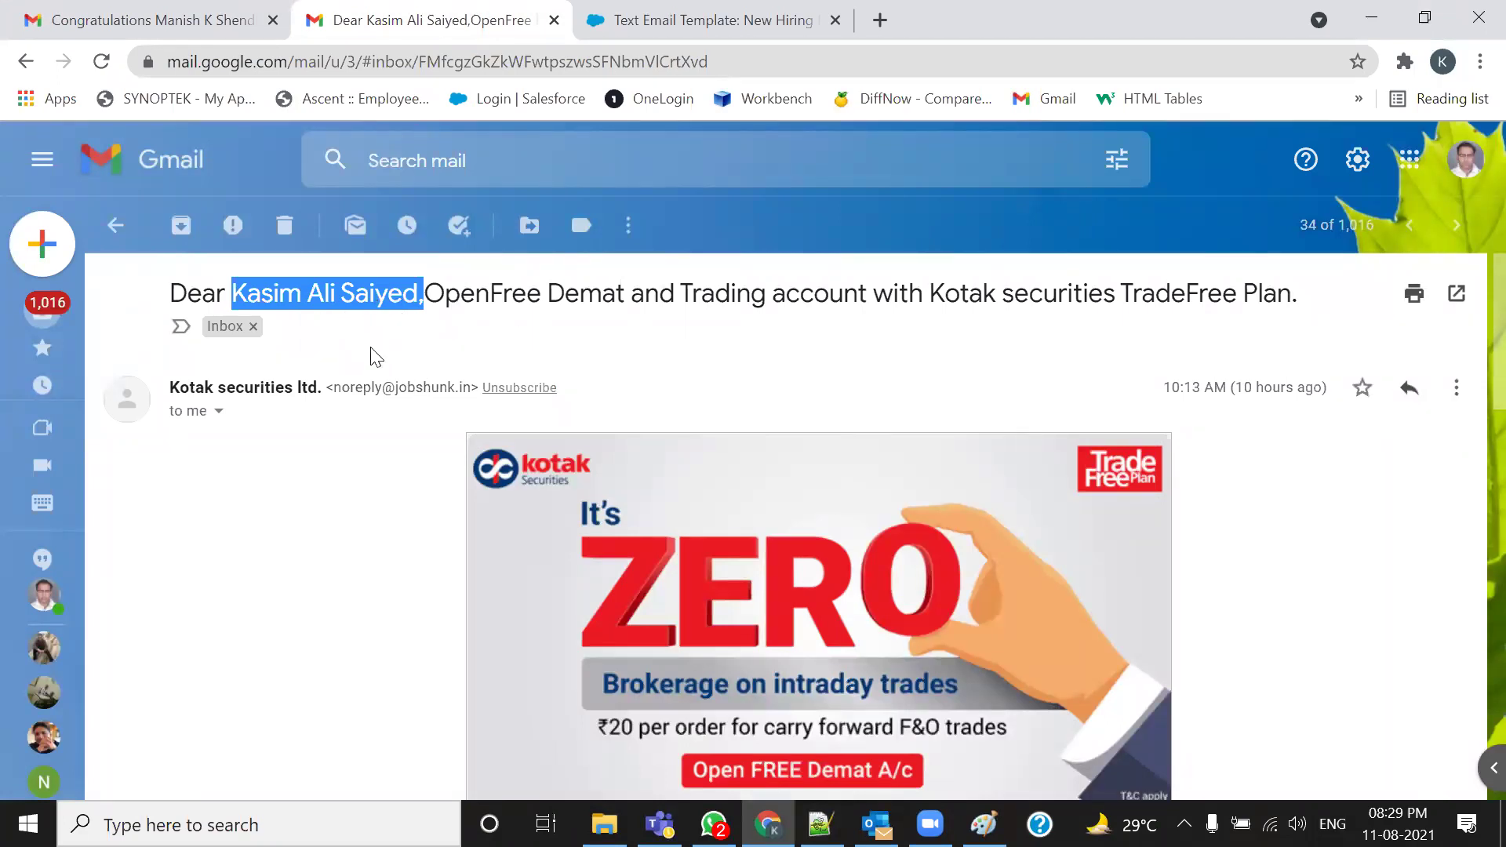
click(188, 4)
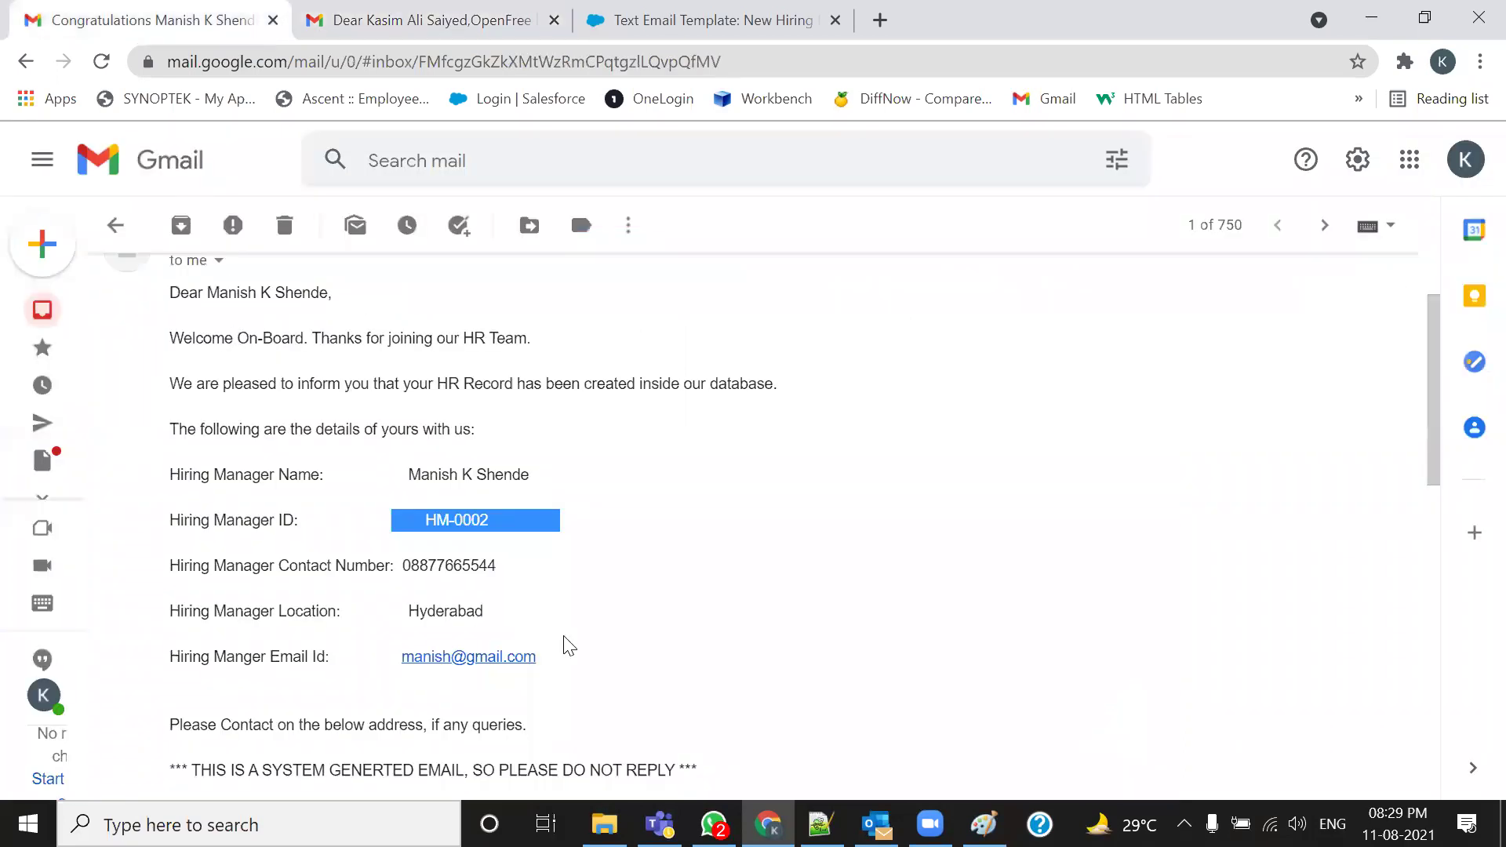
scroll(571, 641, up, 2)
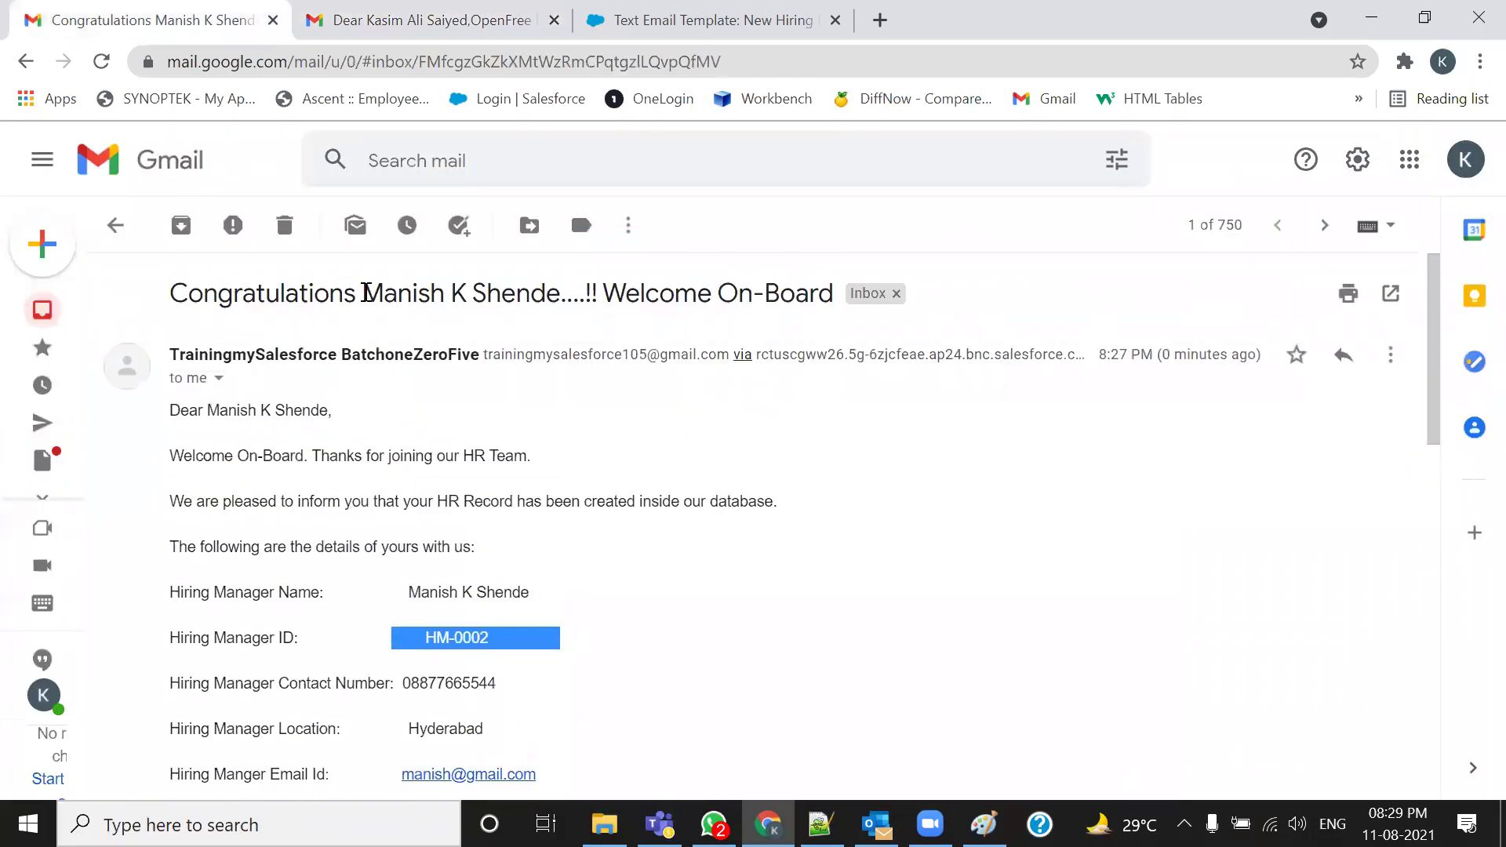
drag(362, 293, 516, 293)
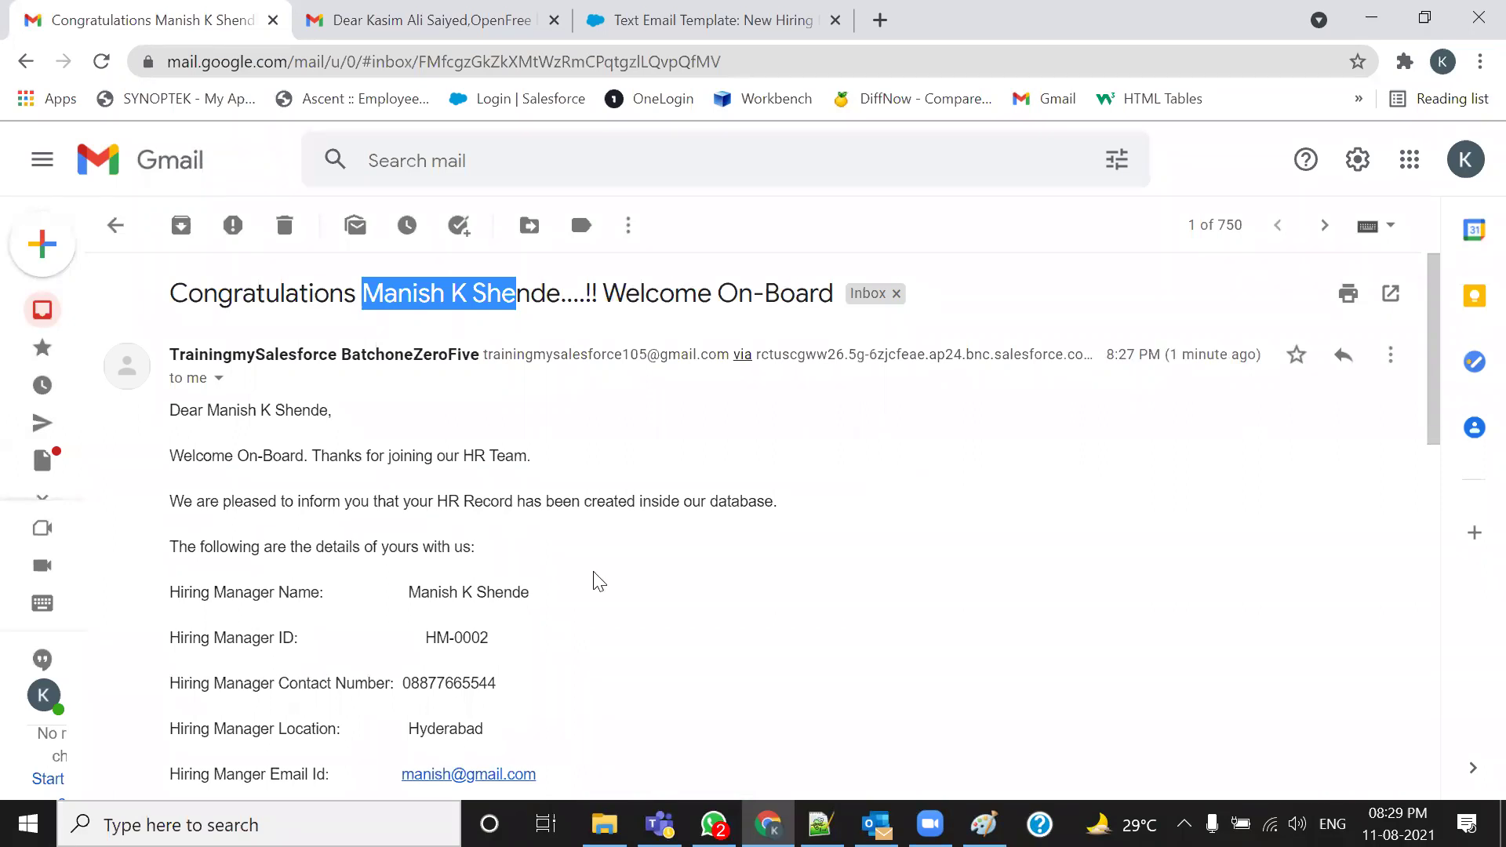
scroll(594, 570, down, 3)
drag(543, 433, 358, 224)
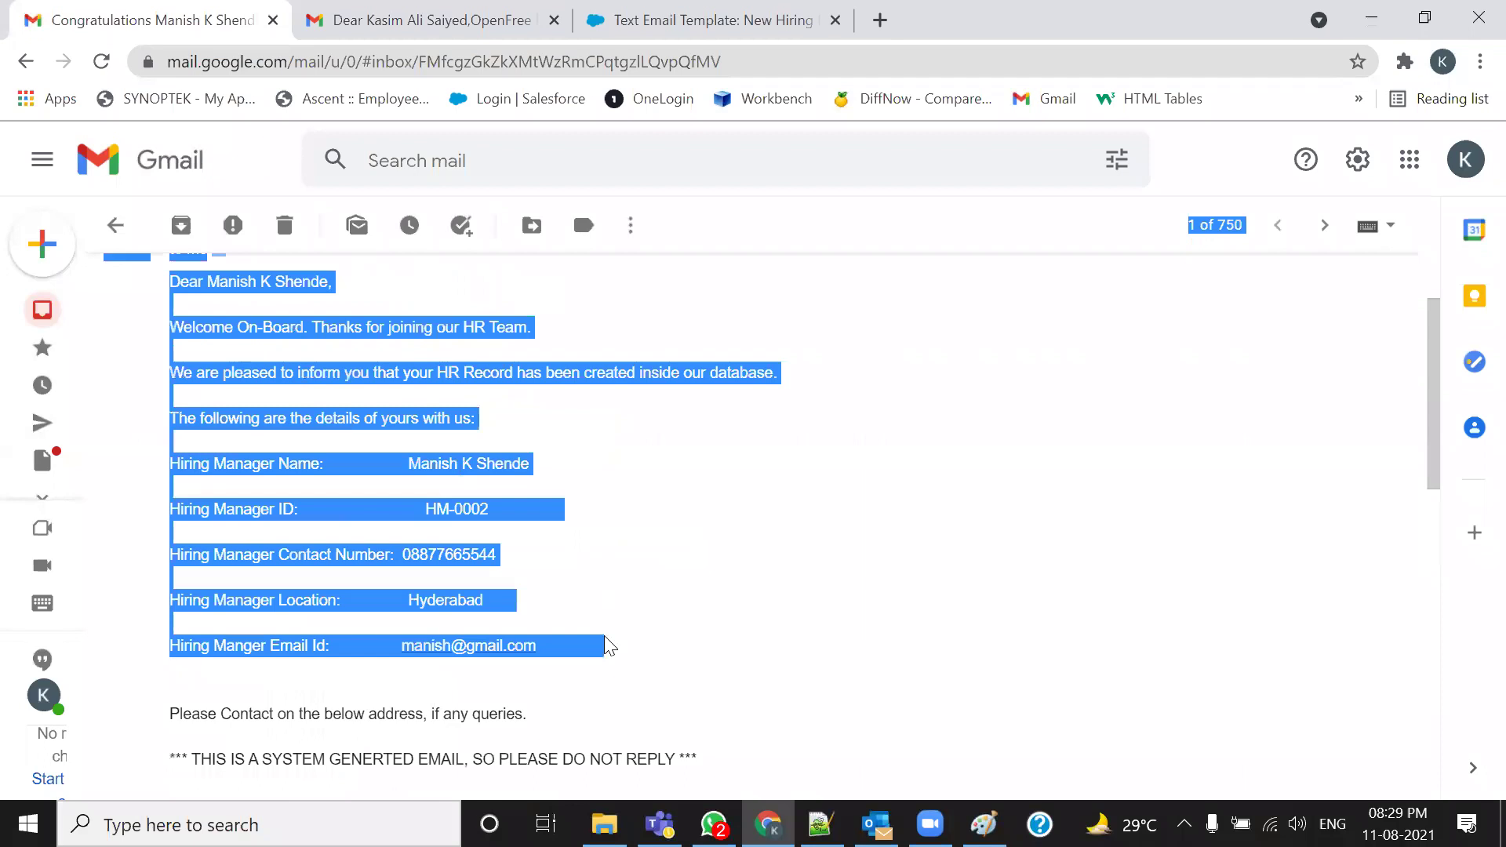
click(820, 824)
Select the hiring manager details block in the 105-Admin notes and scroll down to the Assignment section
click(936, 600)
drag(967, 548, 259, 350)
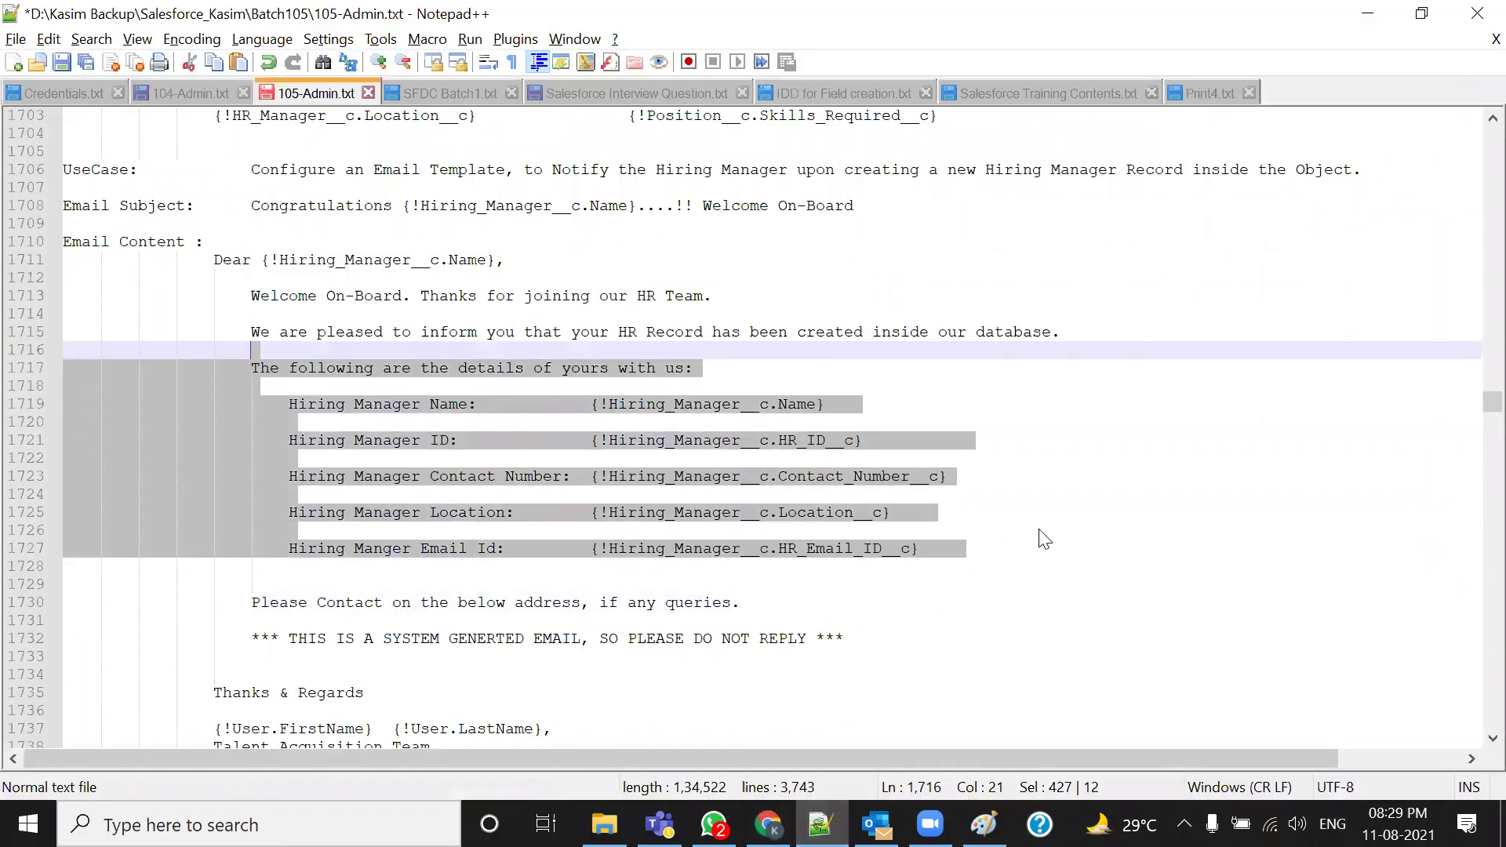
scroll(1056, 474, down, 5)
scroll(1056, 471, down, 7)
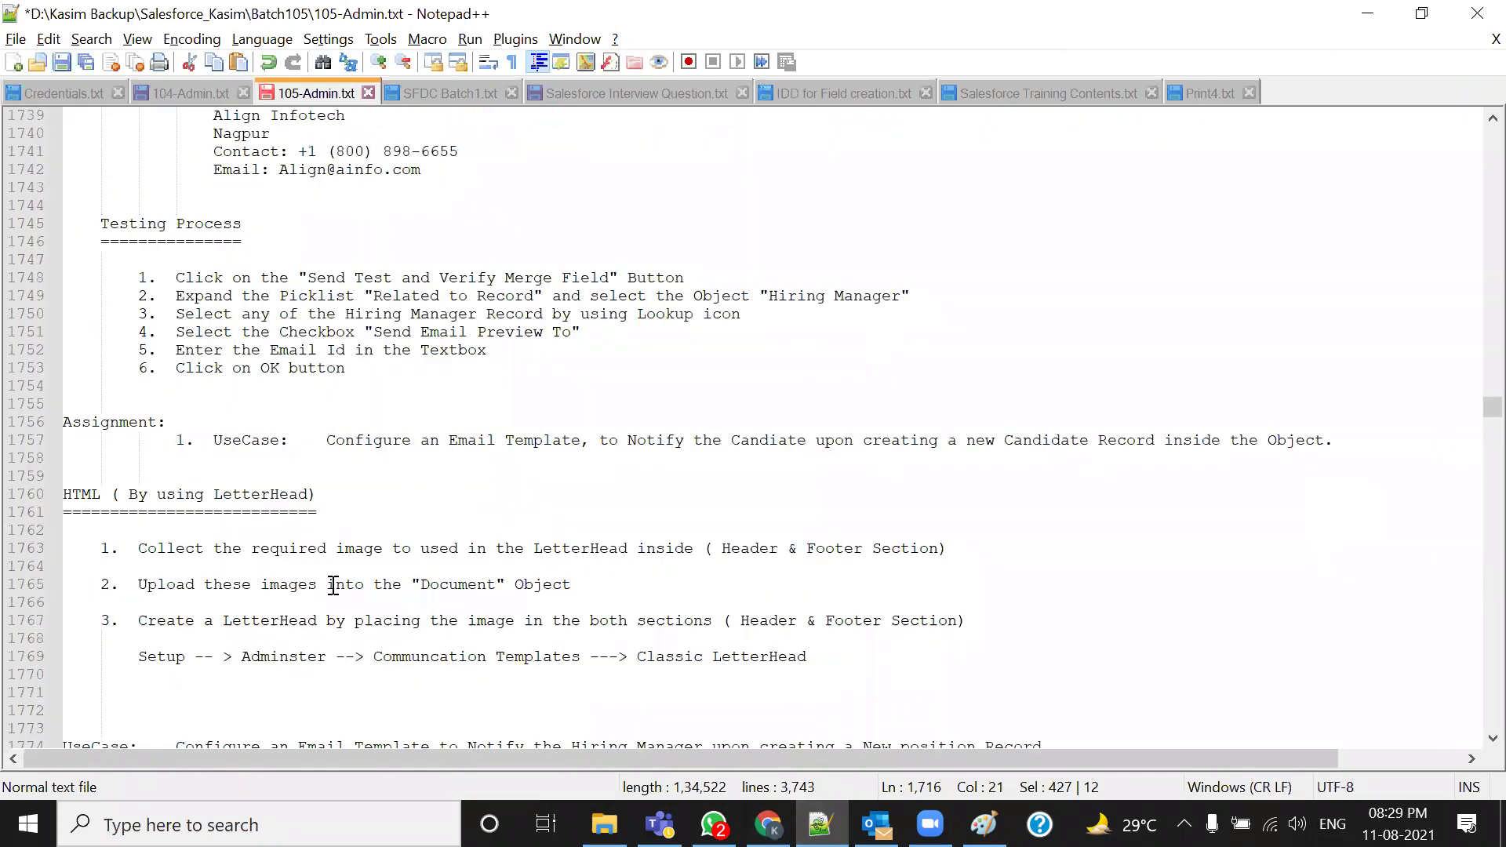
Add a '2. UseCase:' line below use case 1 and paste the copied use case sentence
click(1389, 437)
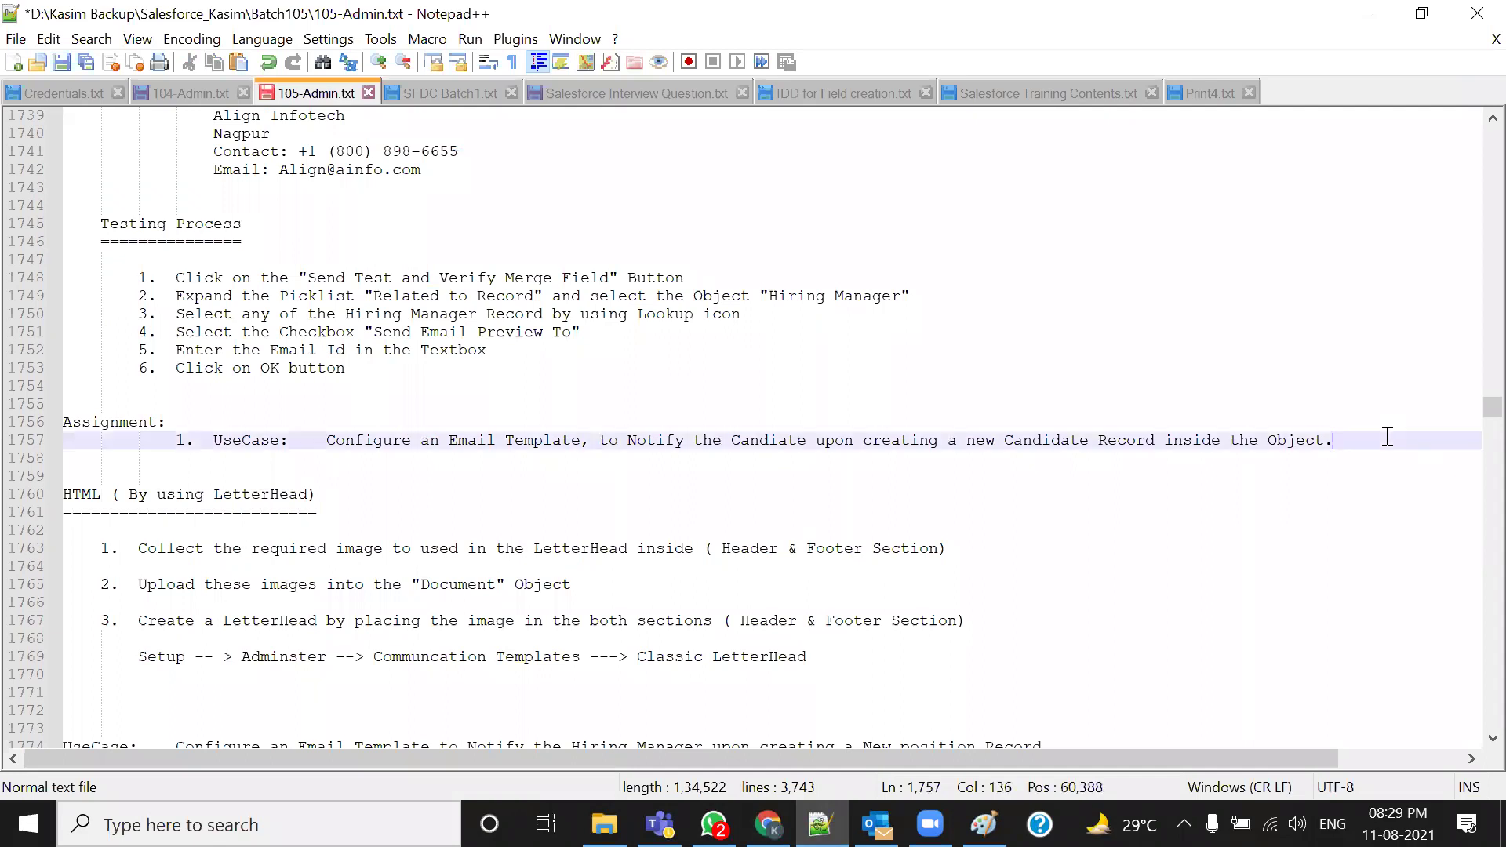
key(Return)
text(2.  )
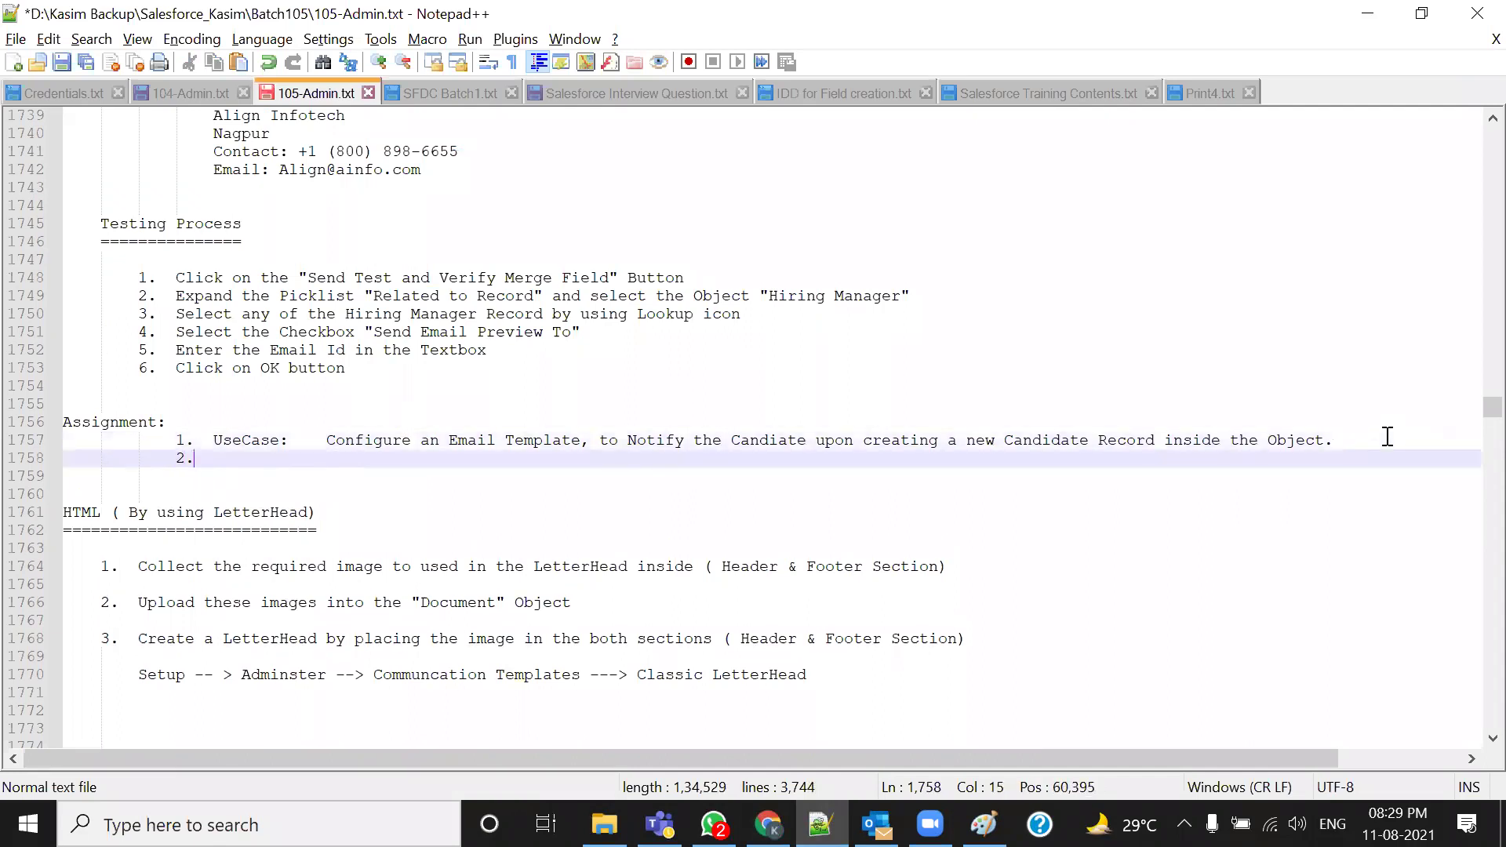
text(UseCase)
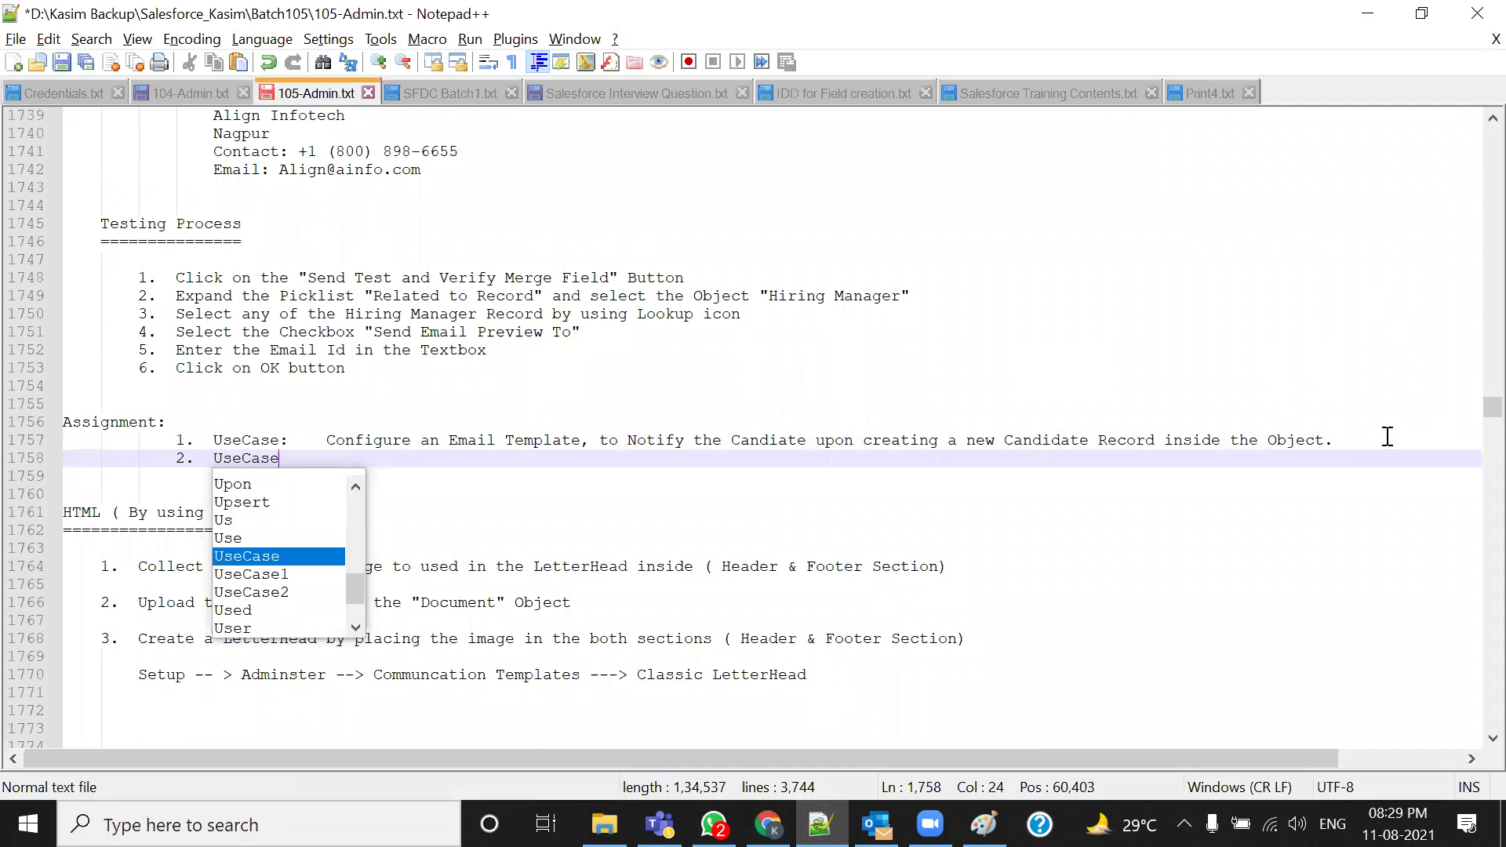
text(:)
key(Tab)
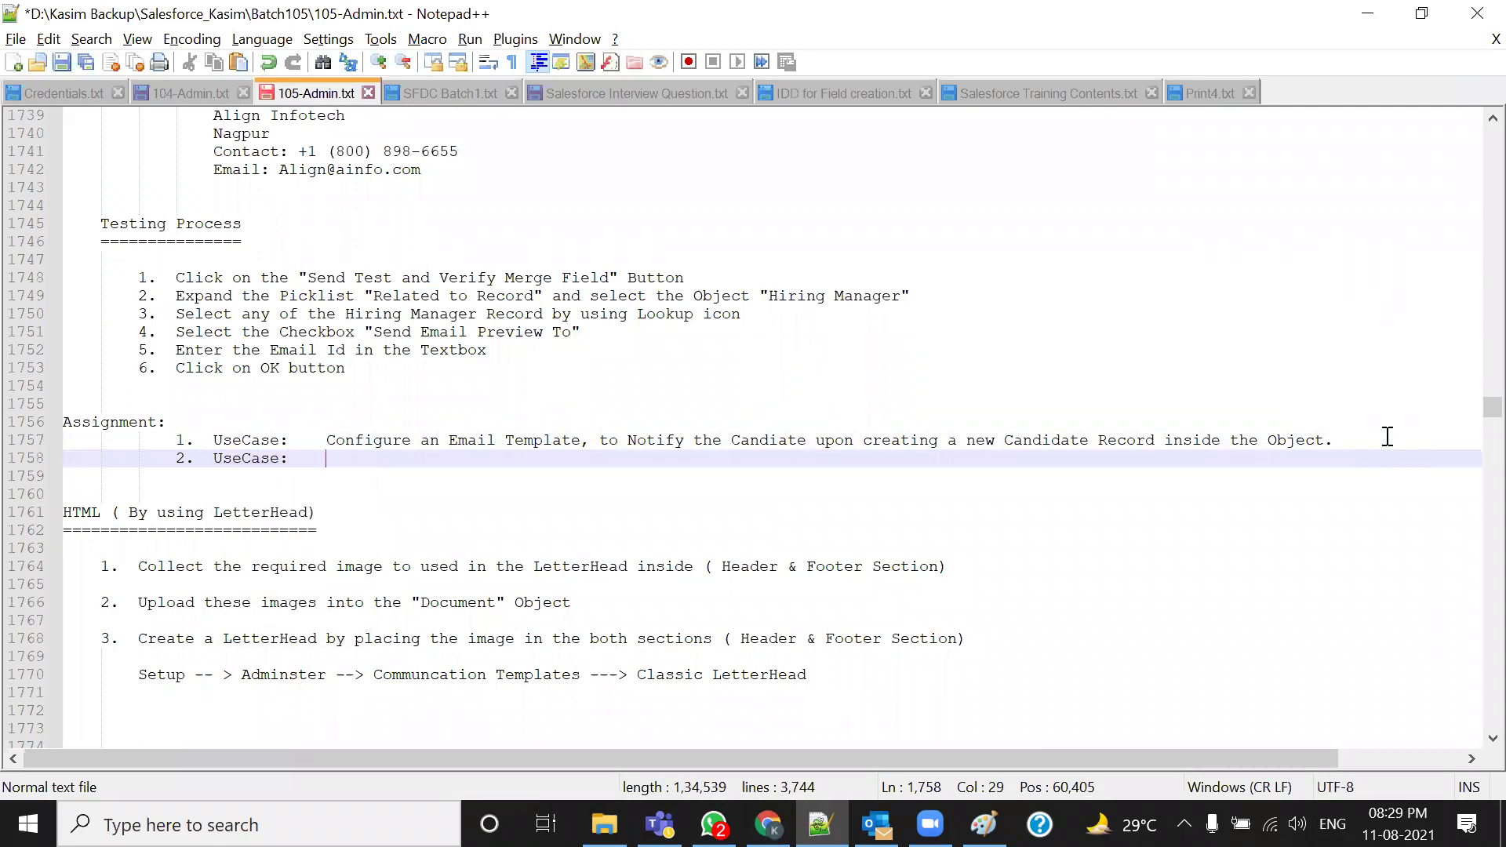
drag(326, 440, 1332, 452)
key(ctrl+c)
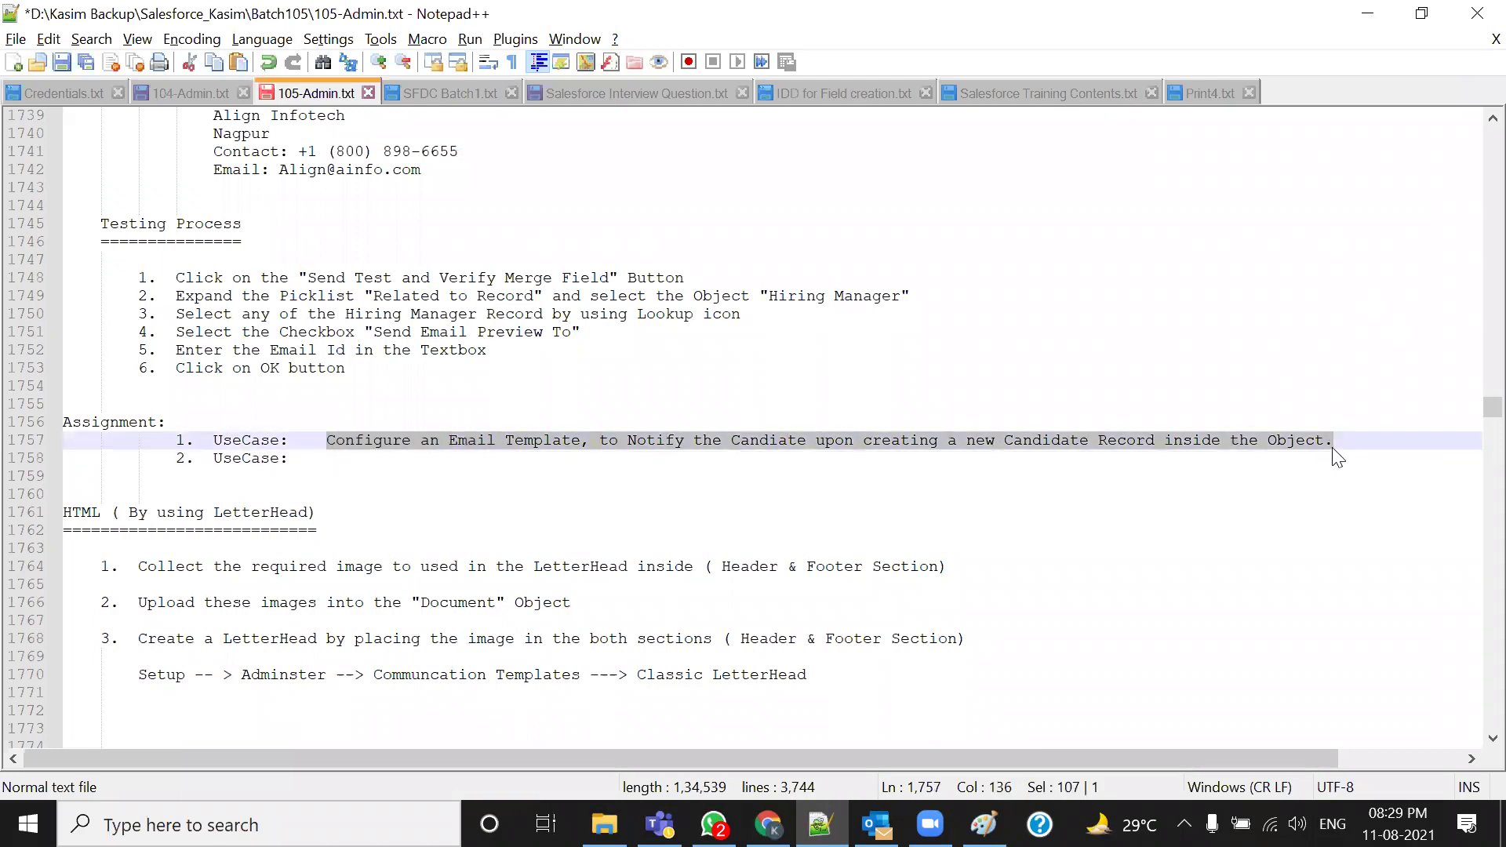
click(435, 475)
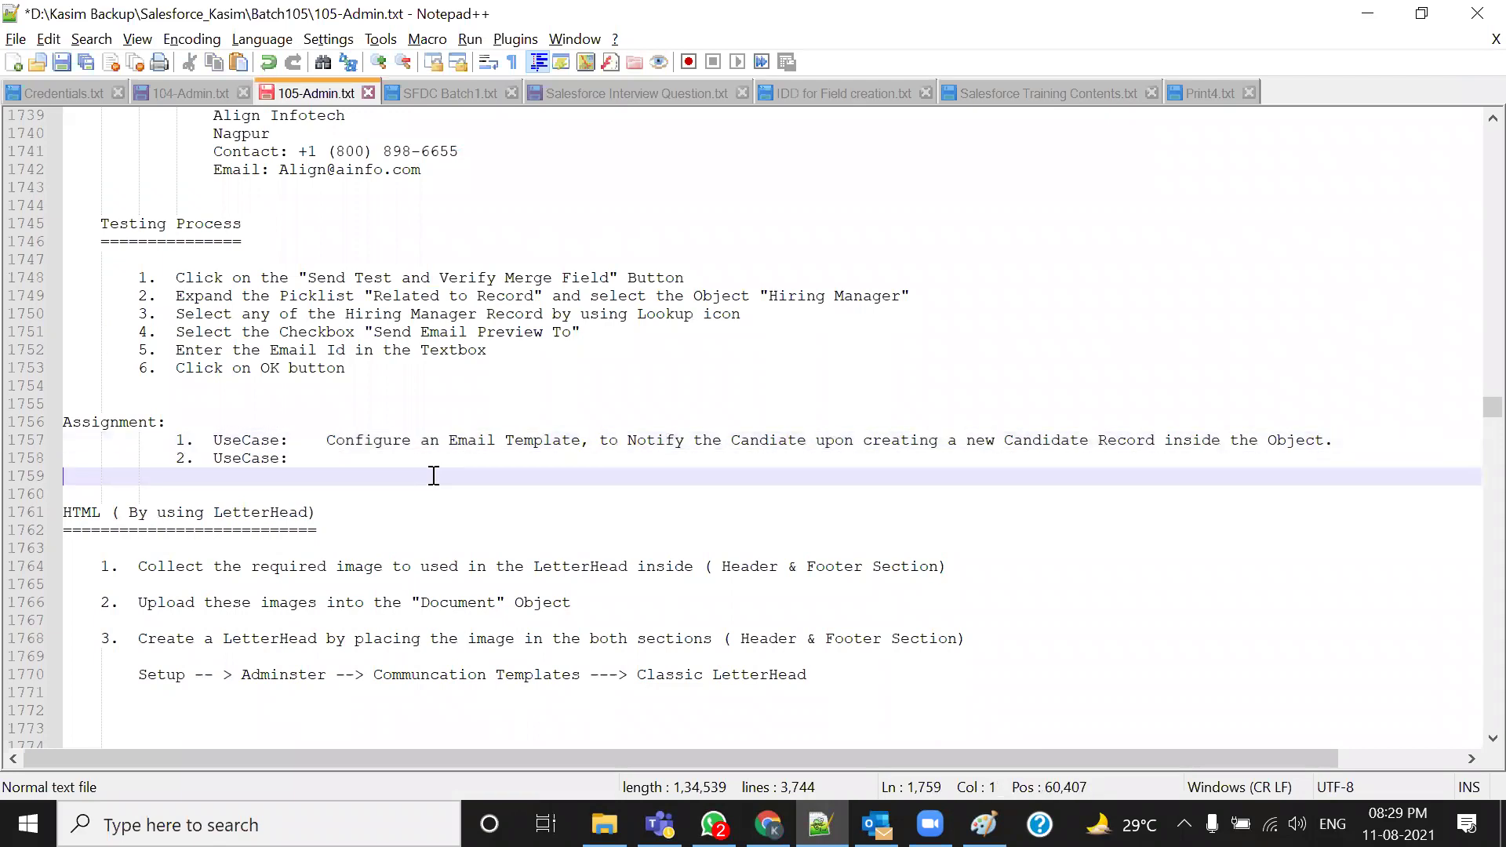
click(353, 462)
key(ctrl+v)
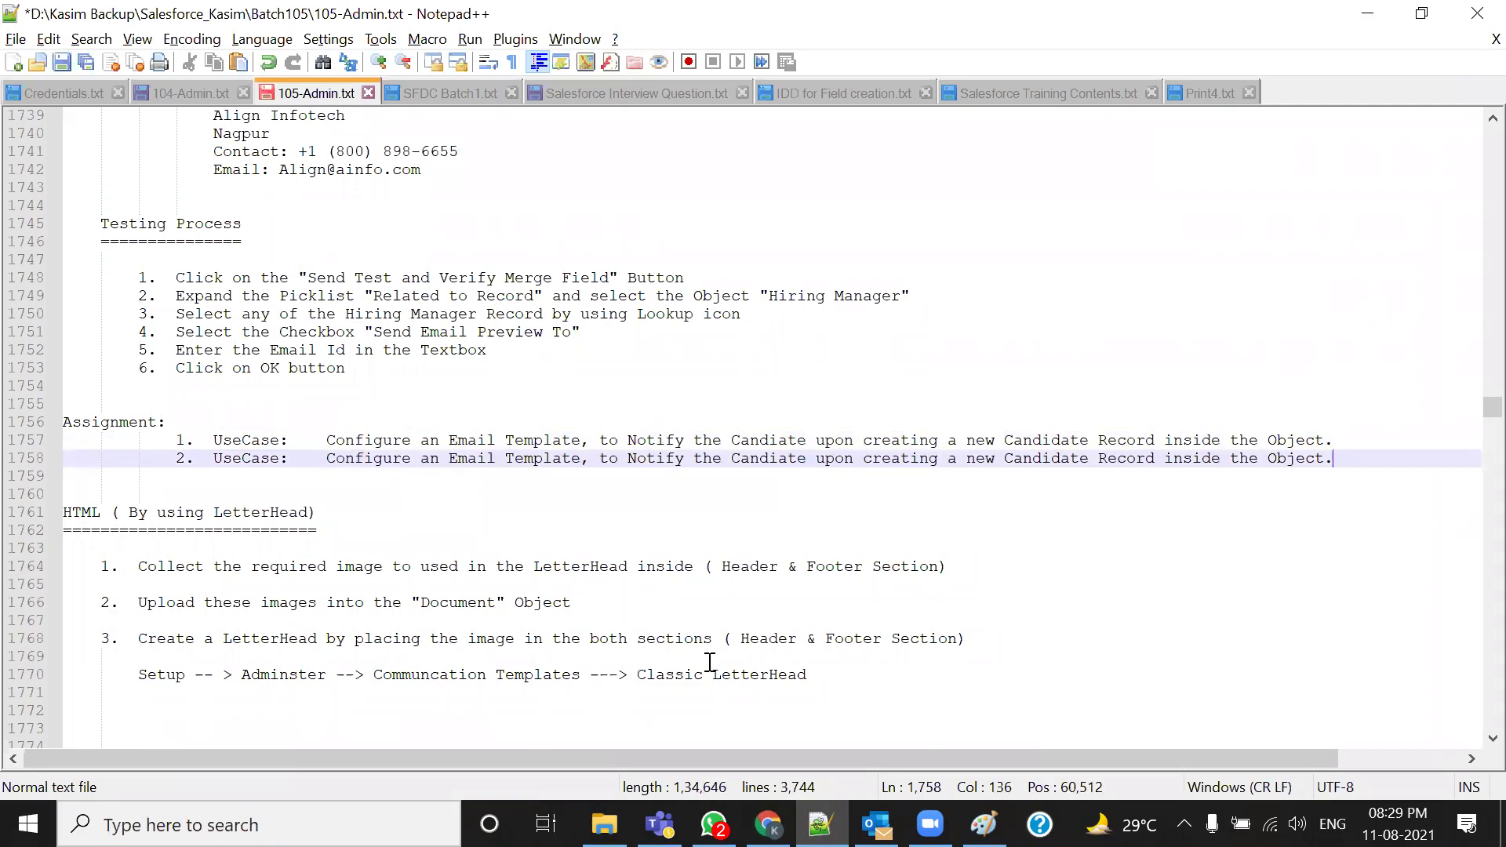
Replace 'Candiate' with 'Hiring Manger' and 'Candidate' with 'Position', then save the notes file
mouse_move(739, 457)
mouse_down()
mouse_move(783, 460)
mouse_move(729, 458)
mouse_up()
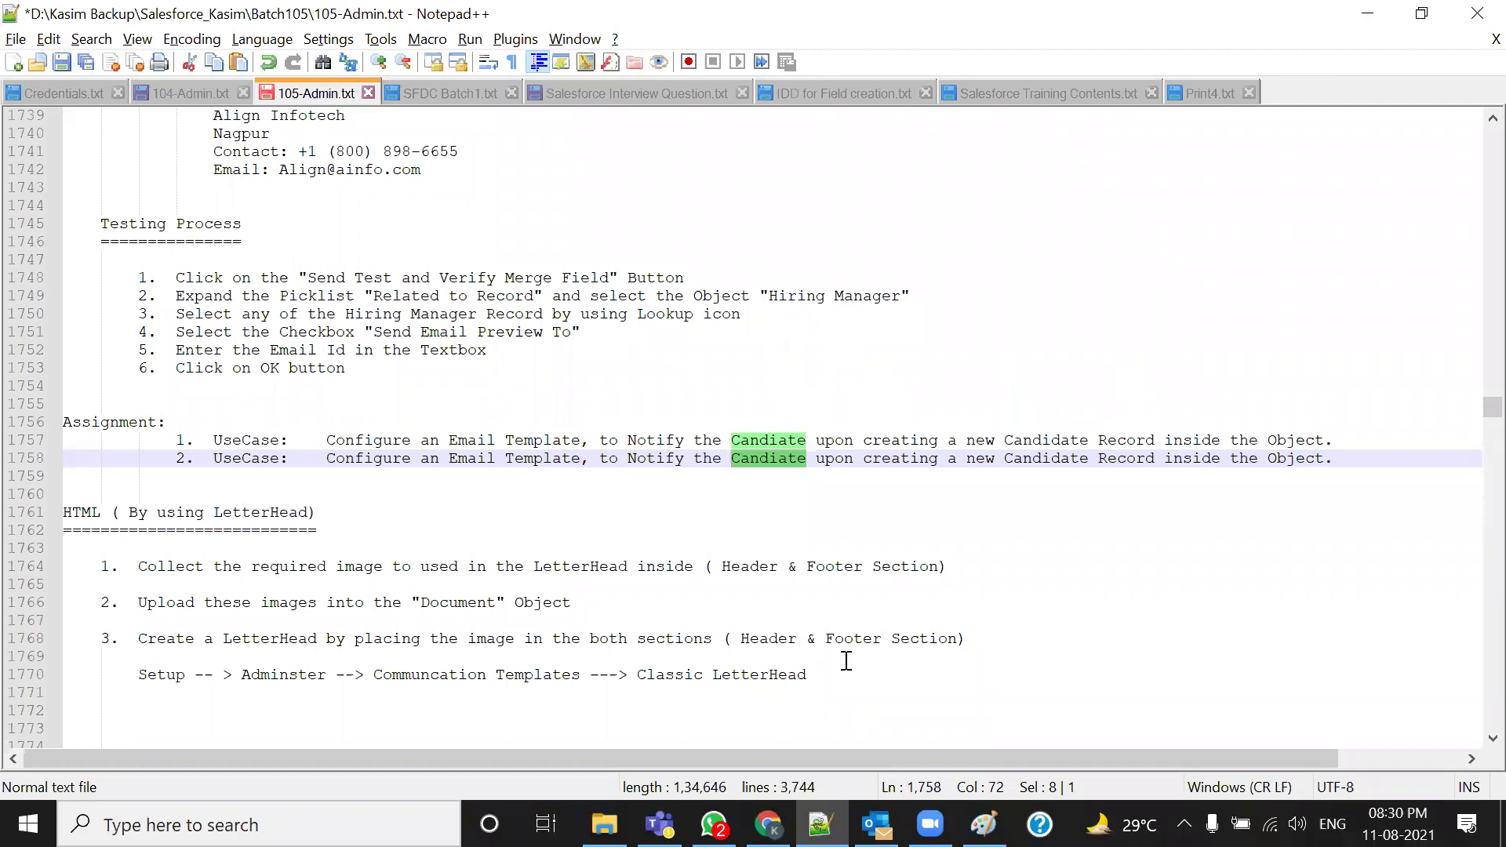
text(Hiring Ma)
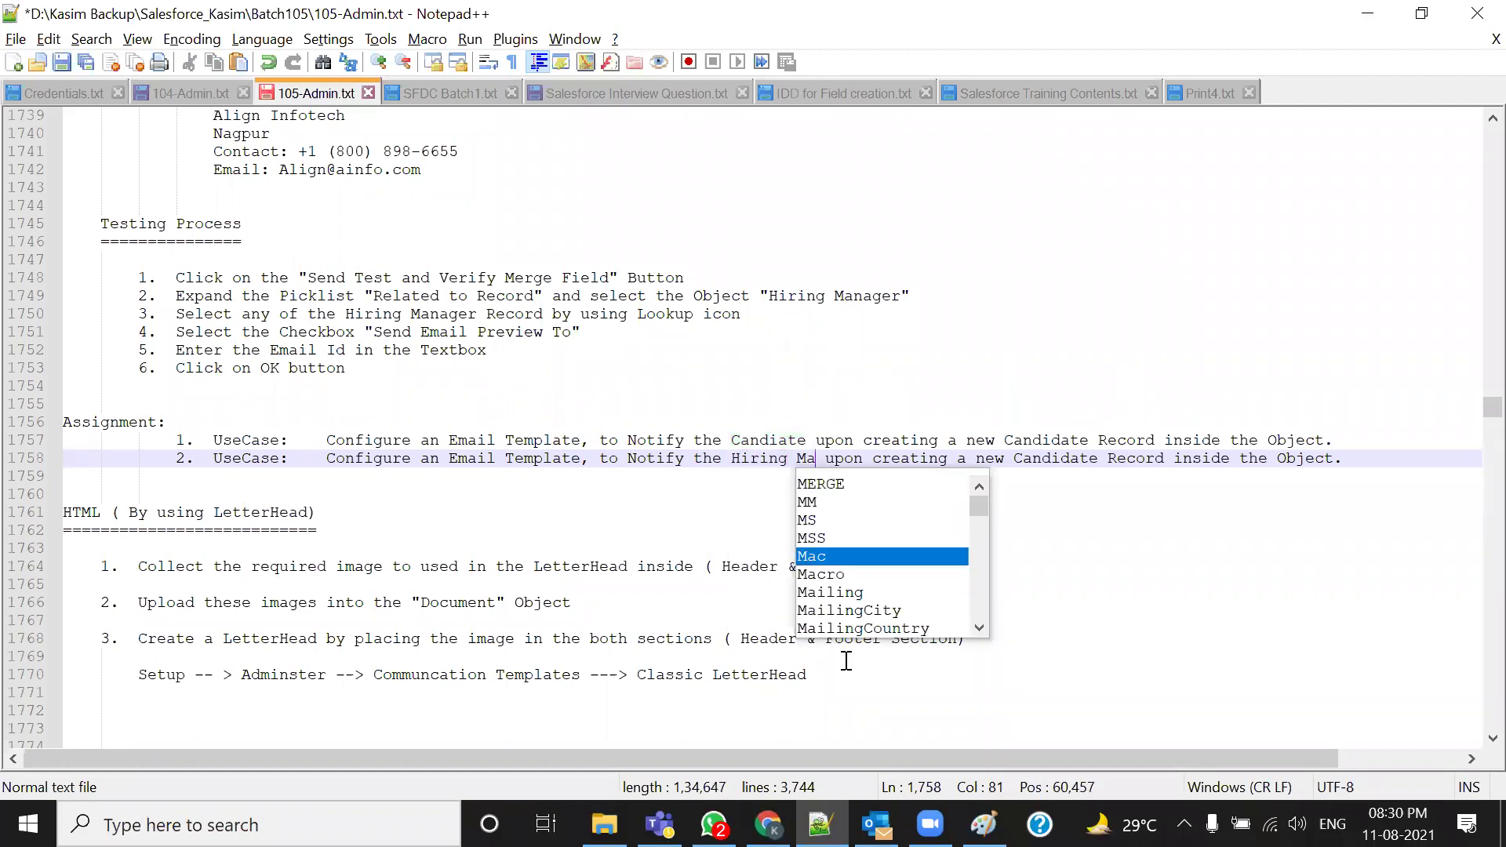
text(nger)
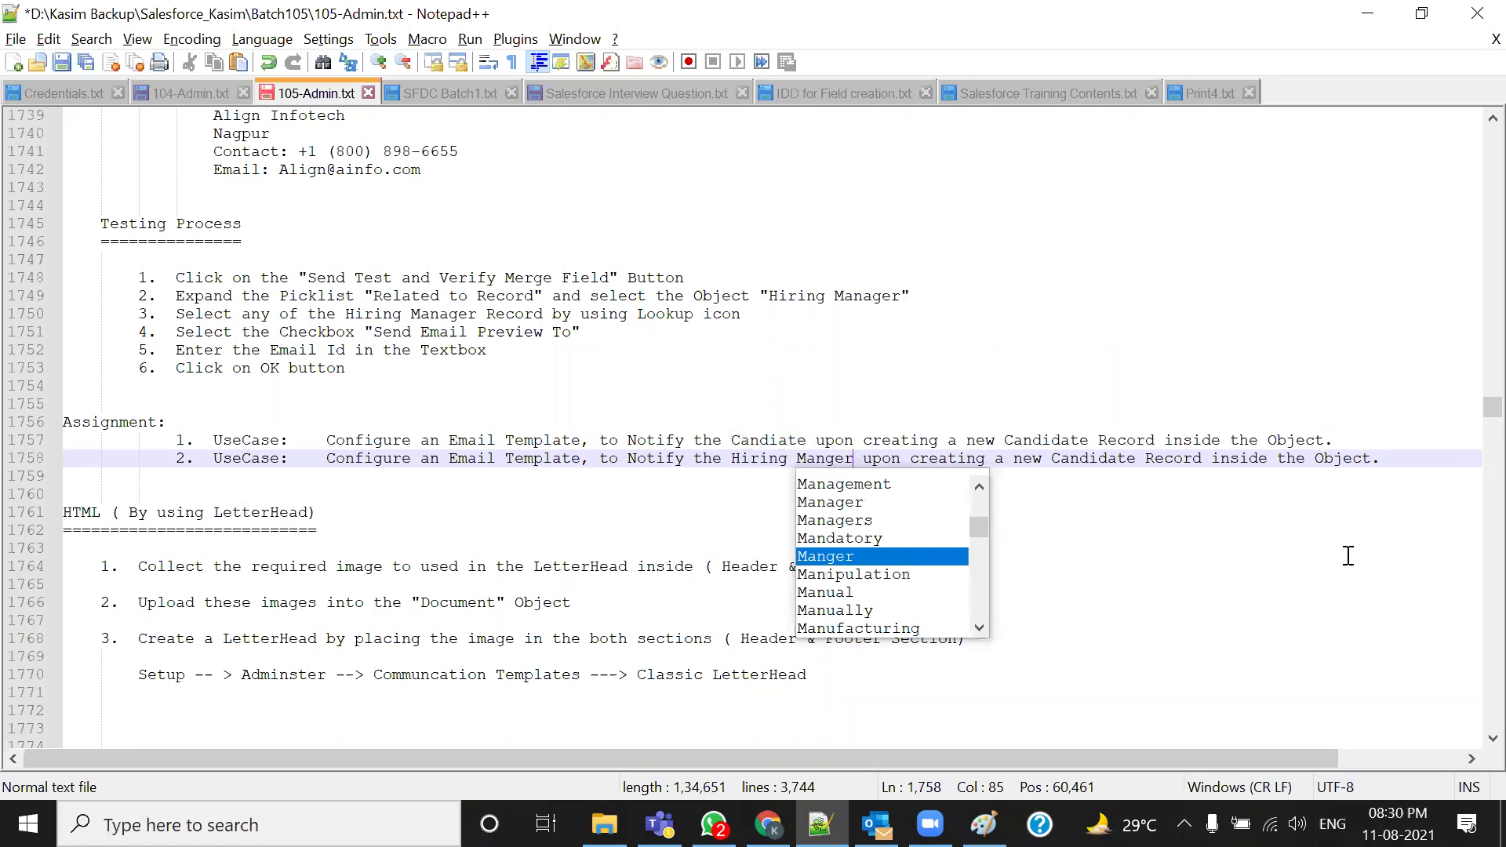
drag(1137, 463, 1054, 463)
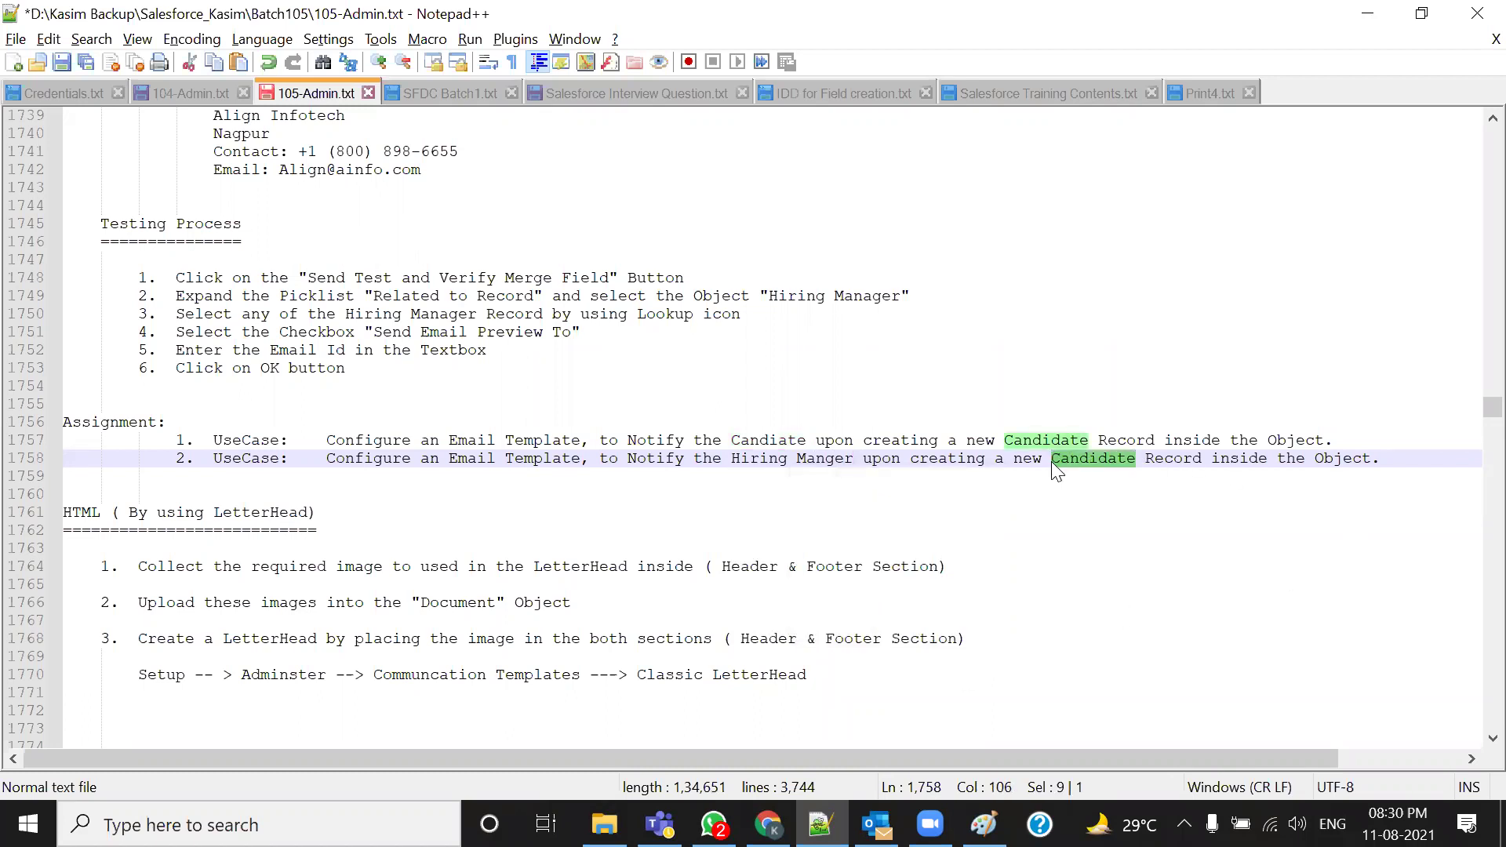
text(Position)
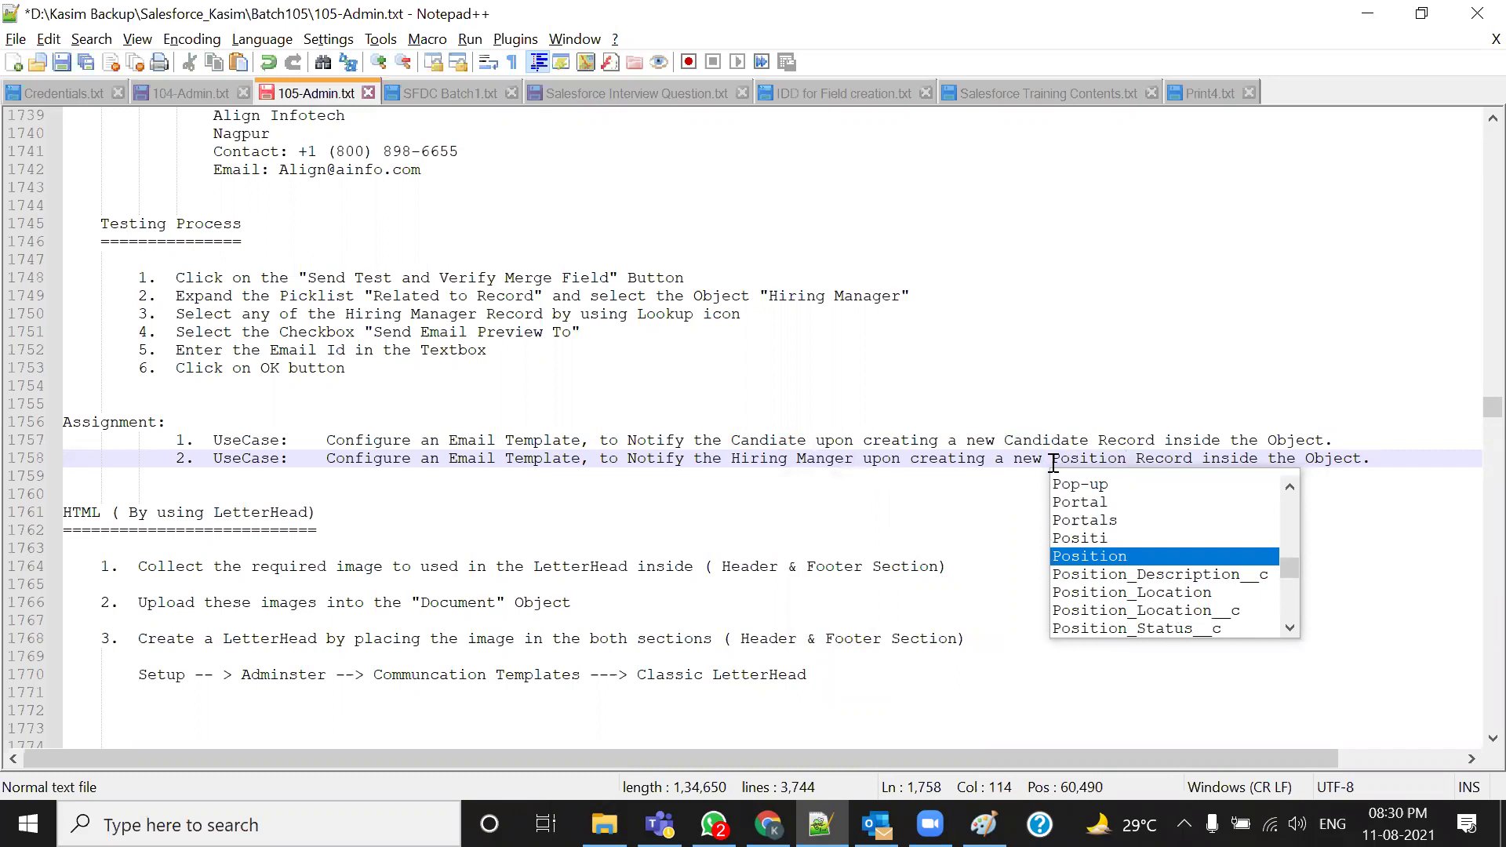
key(ctrl+s)
Return to Salesforce in the browser and bring up the Positions records
key(alt+Tab)
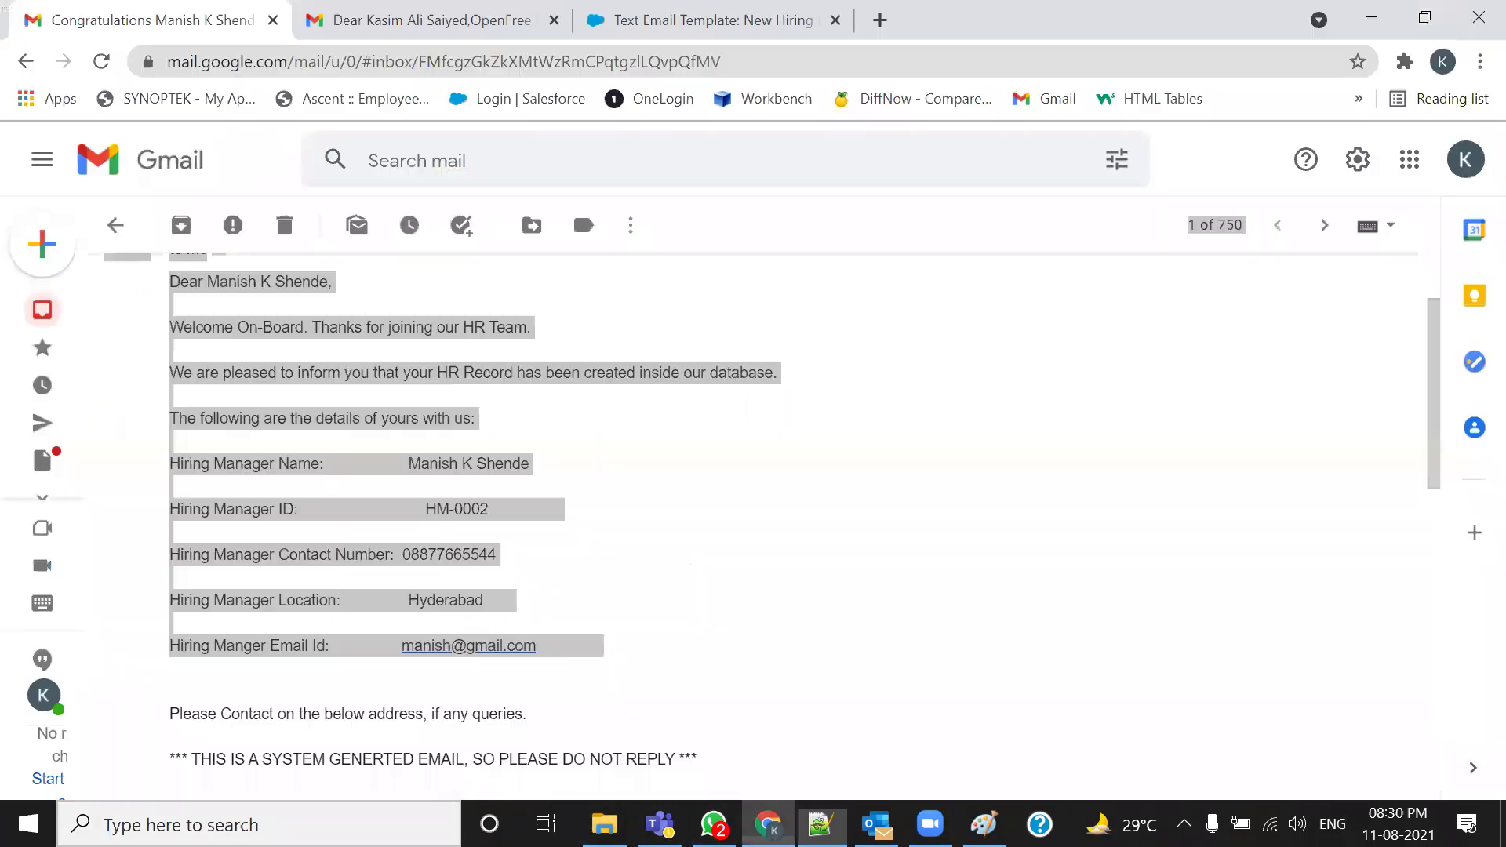
click(490, 15)
click(665, 10)
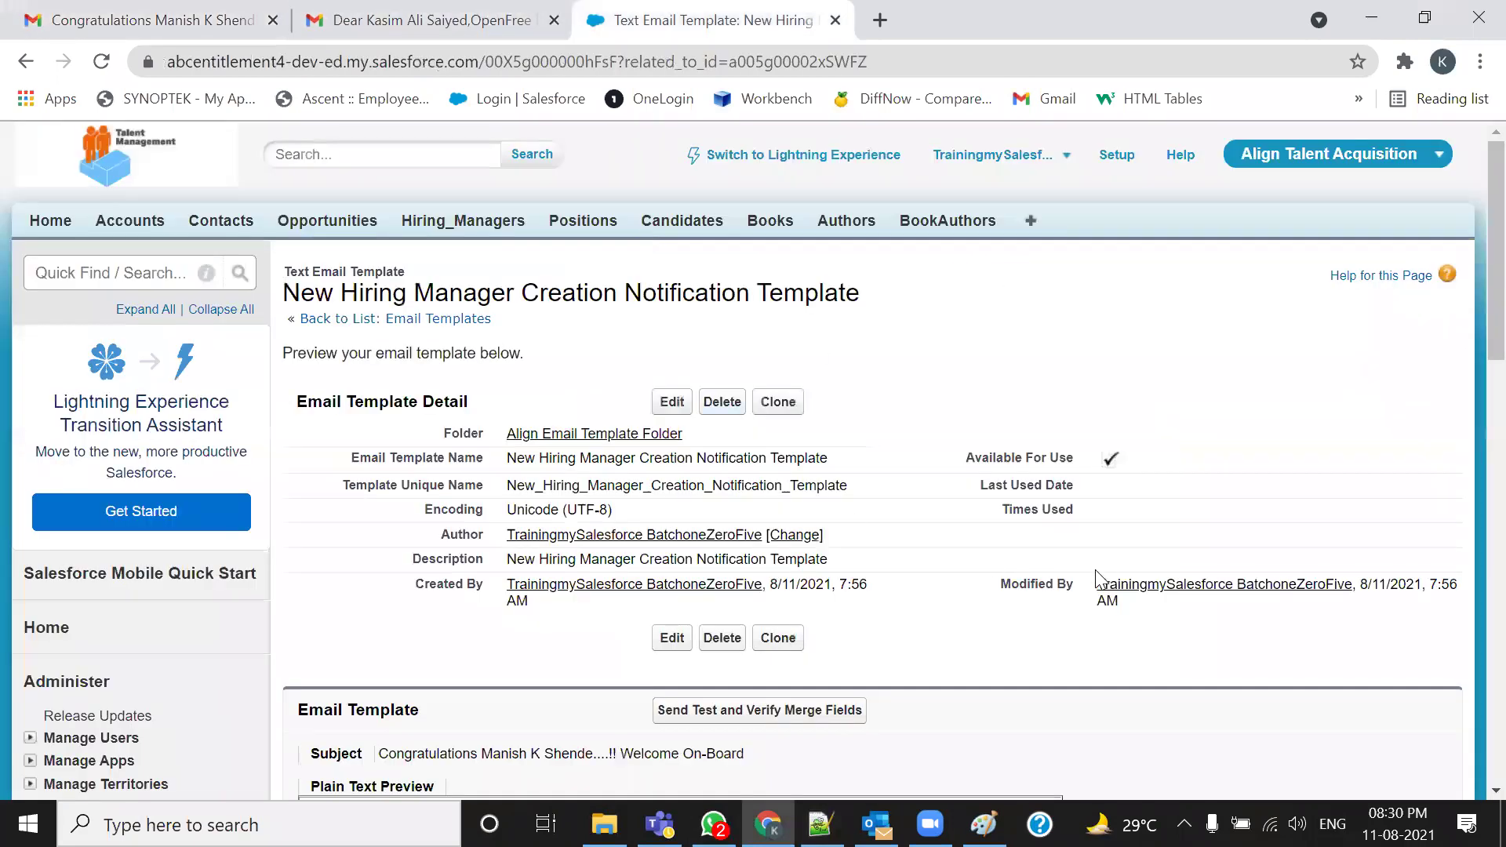
click(476, 230)
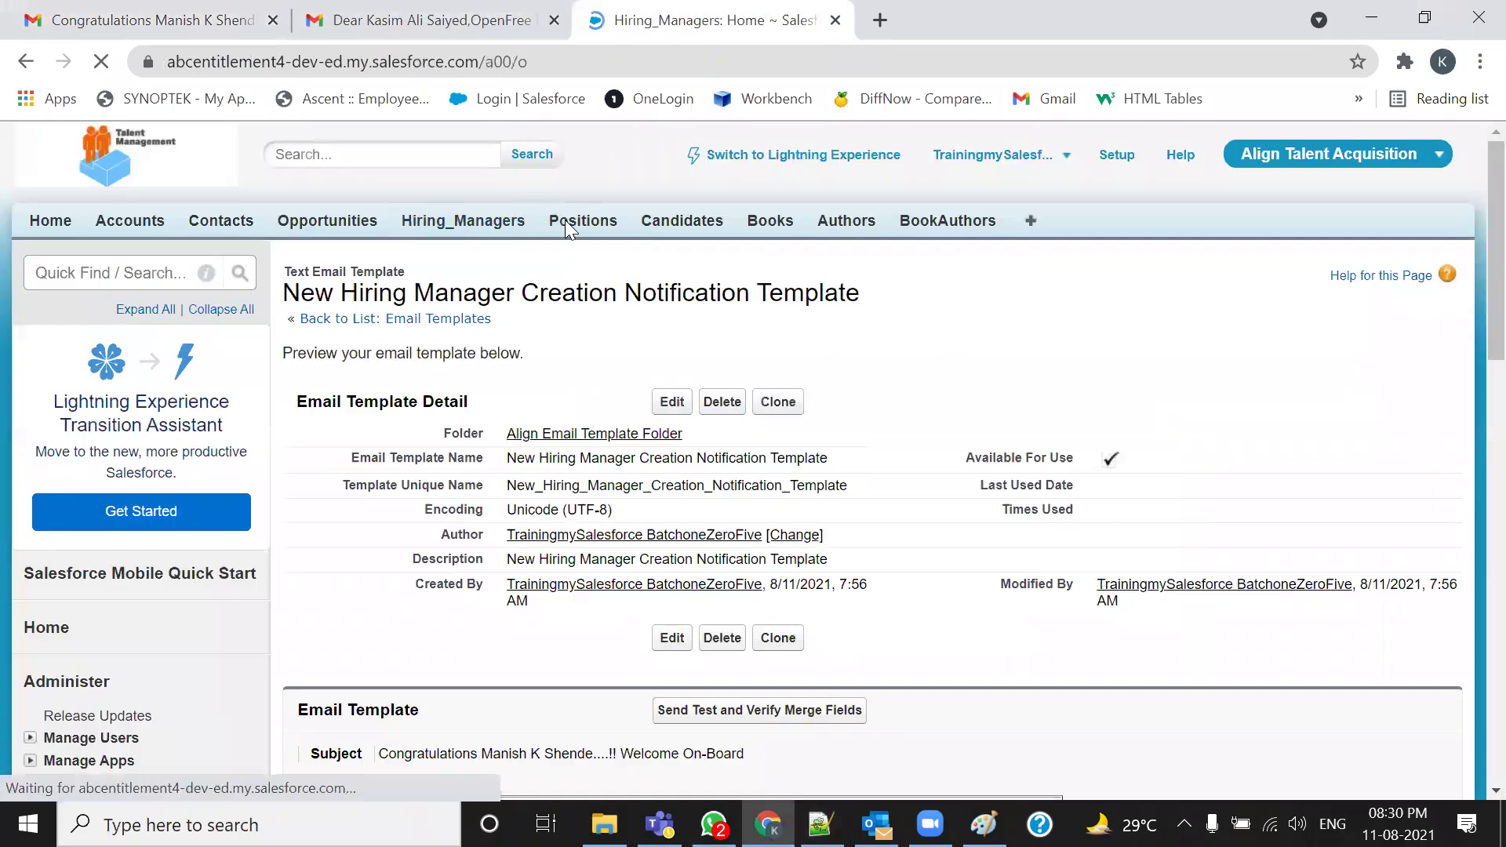
click(583, 220)
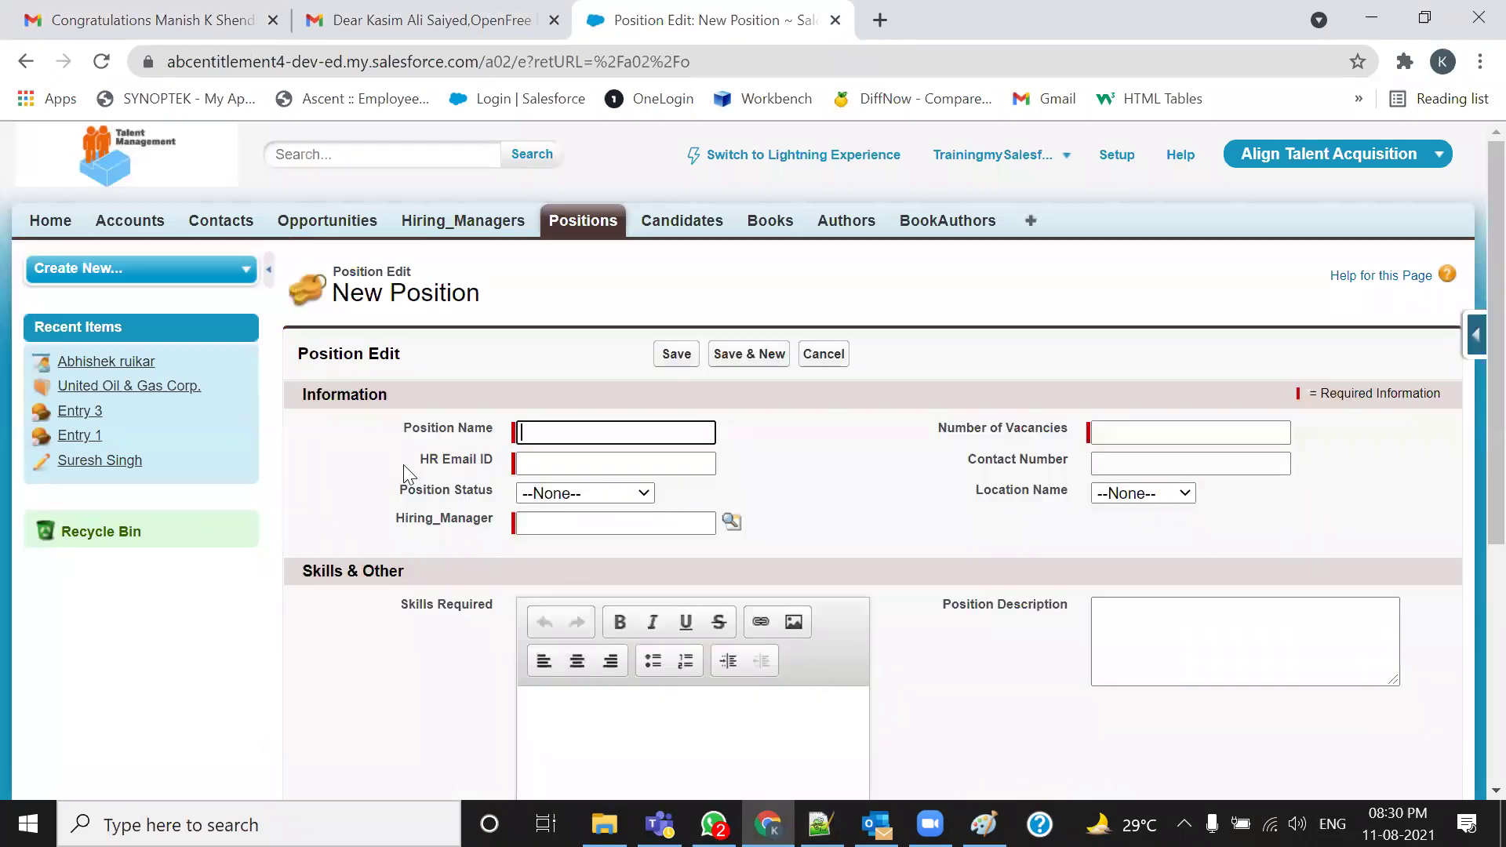
Point out the HR Email ID and Hiring_Manager fields on the New Position form, then go back to the Positions list
drag(415, 460, 518, 461)
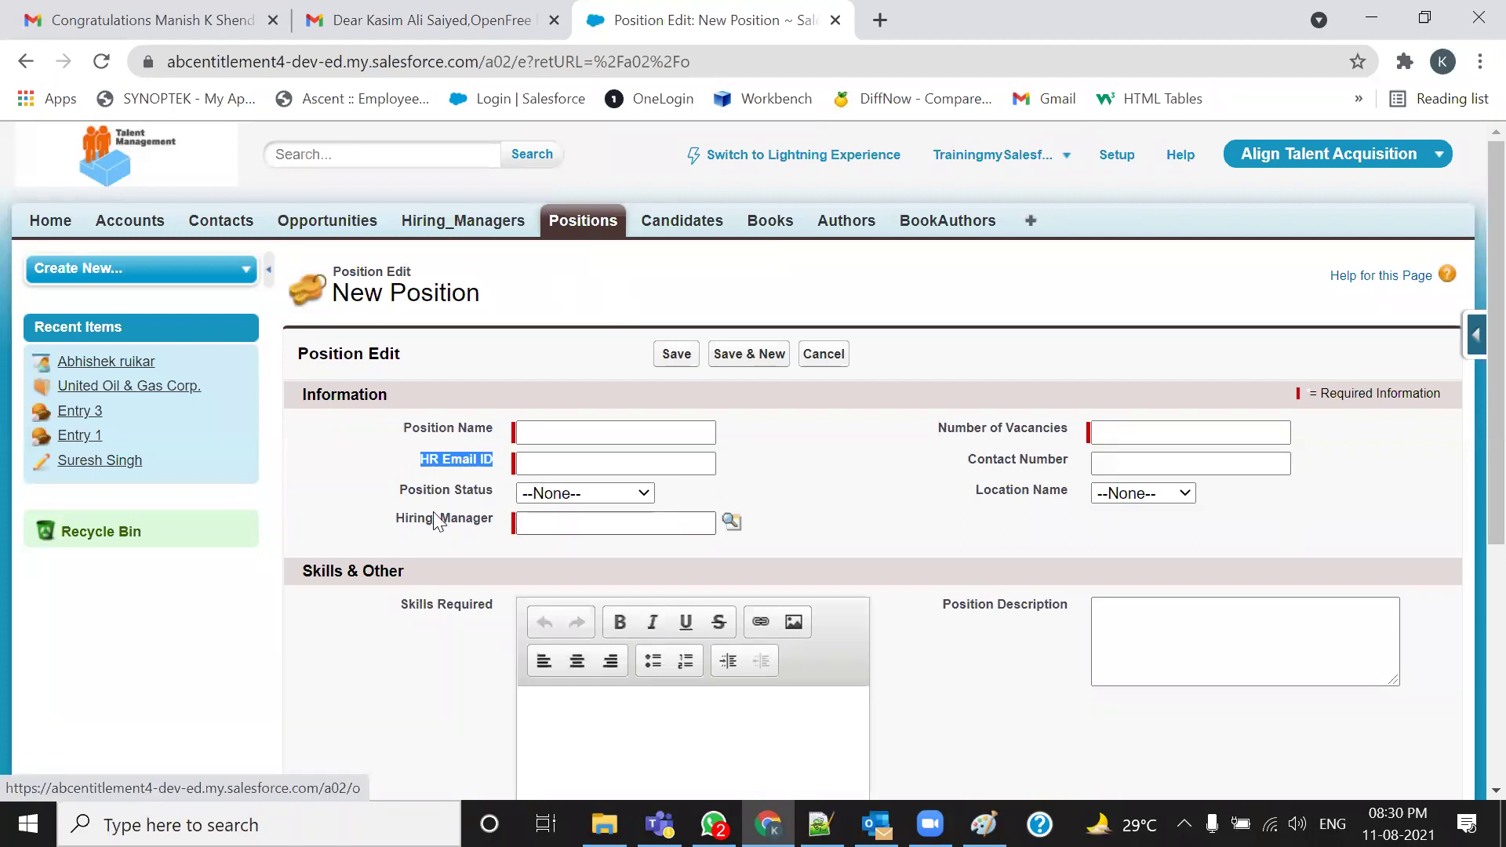
click(396, 523)
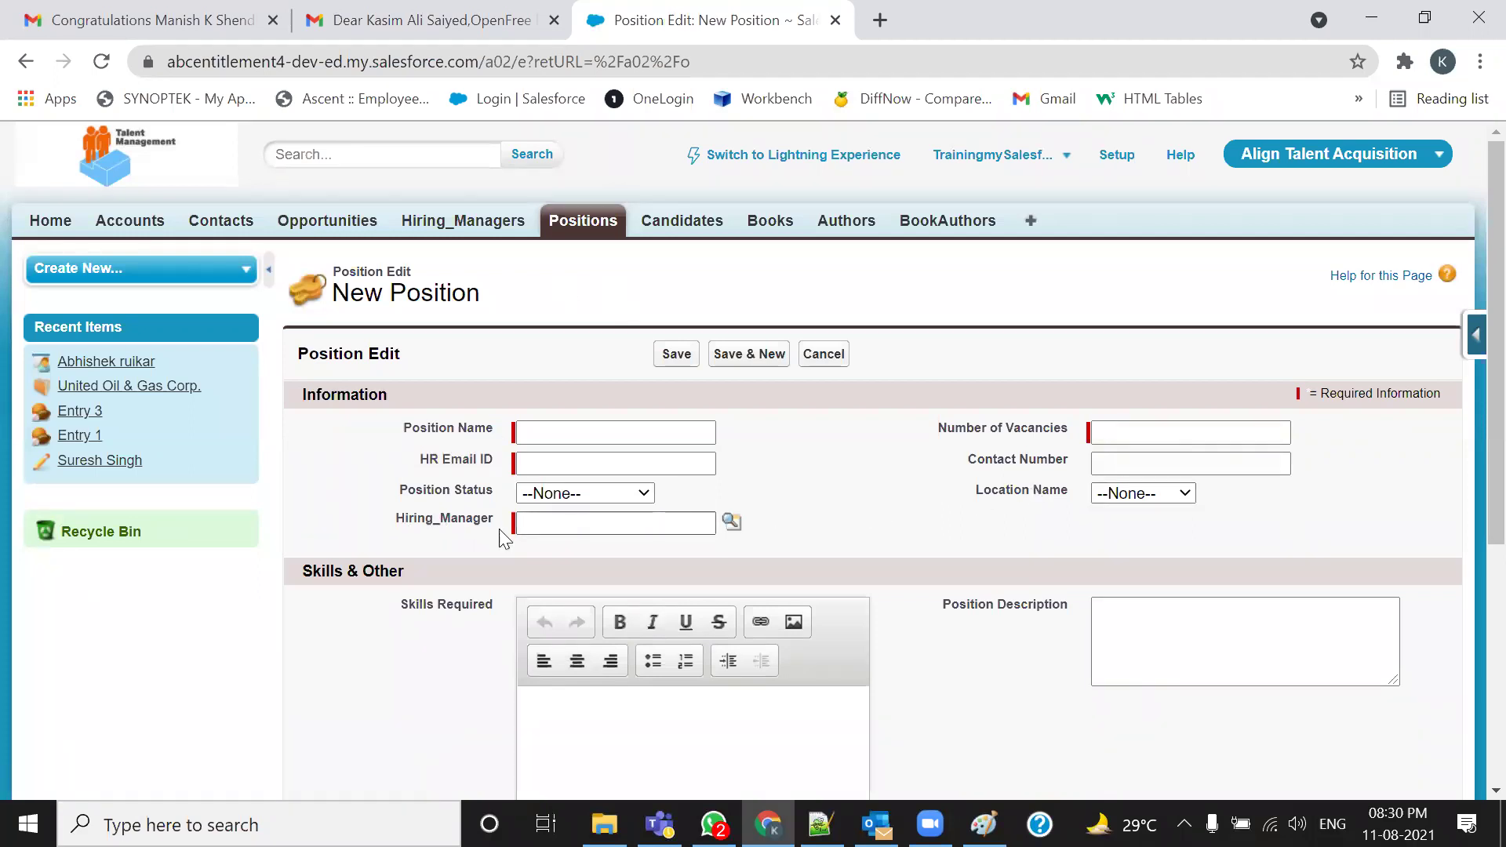
drag(423, 466, 552, 461)
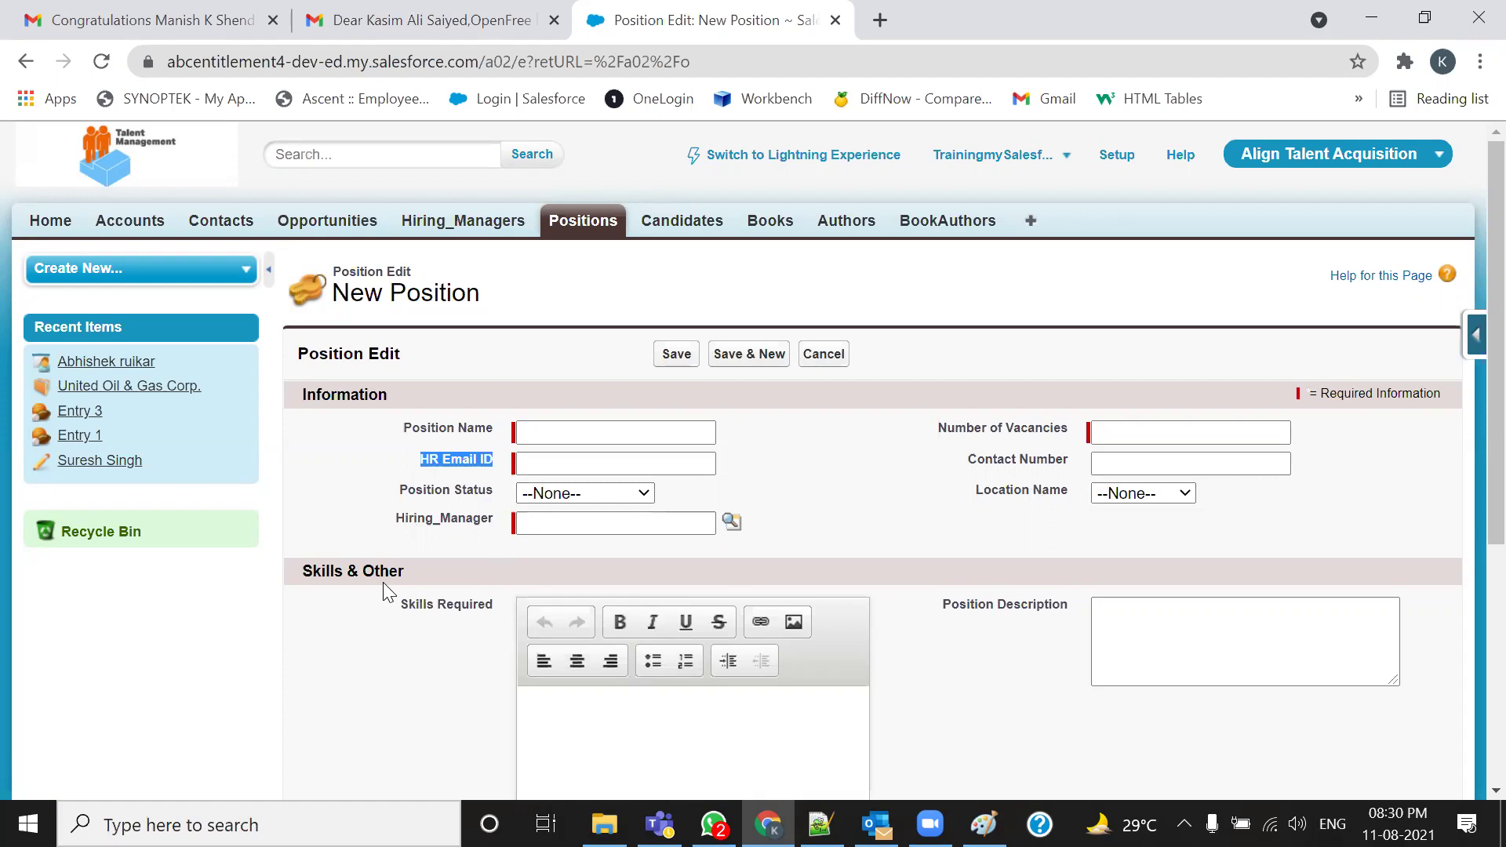
drag(397, 520, 603, 525)
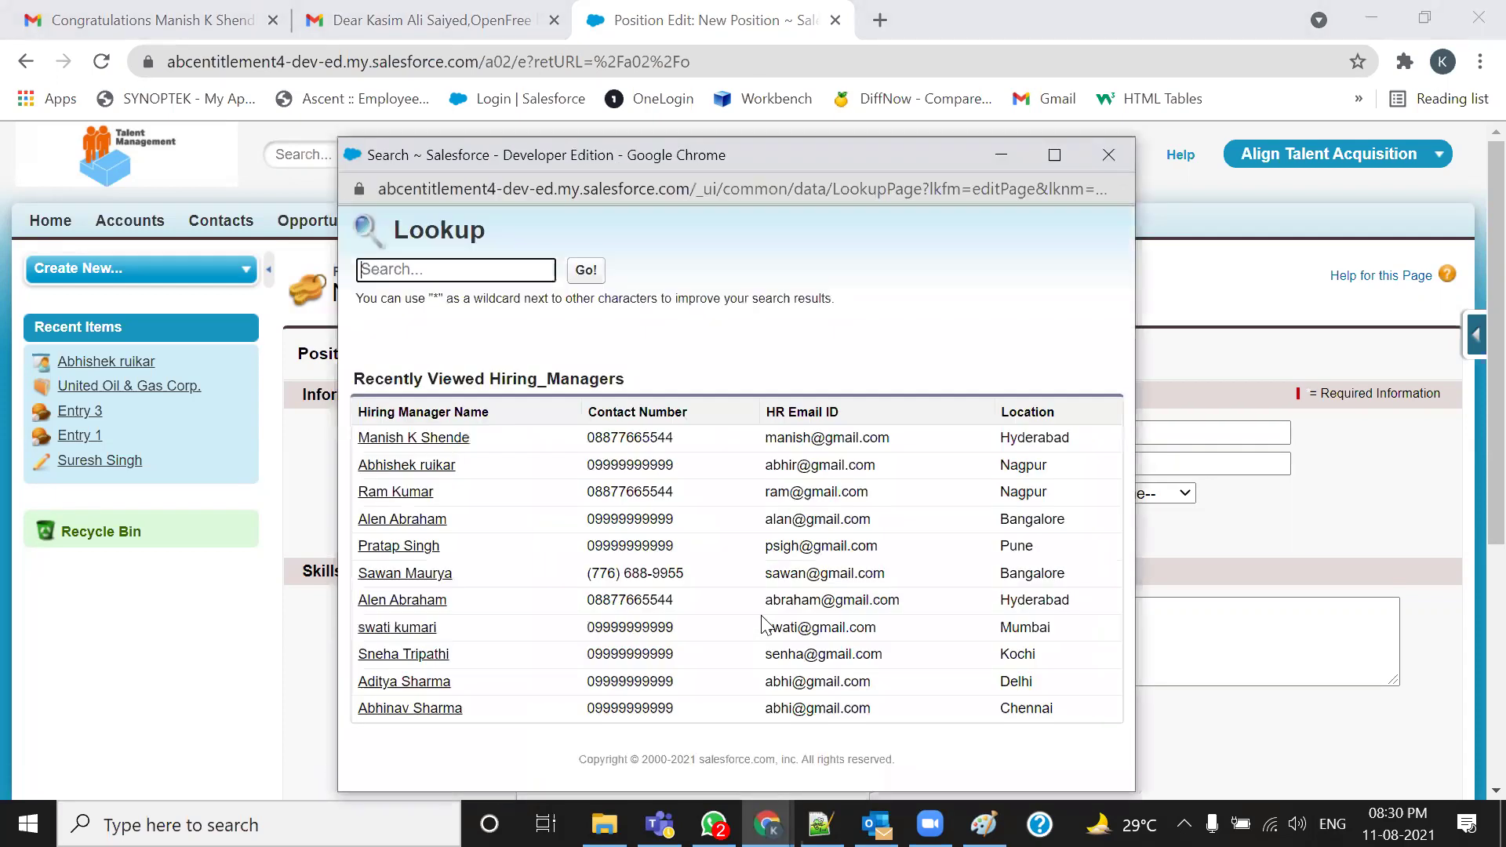
click(424, 467)
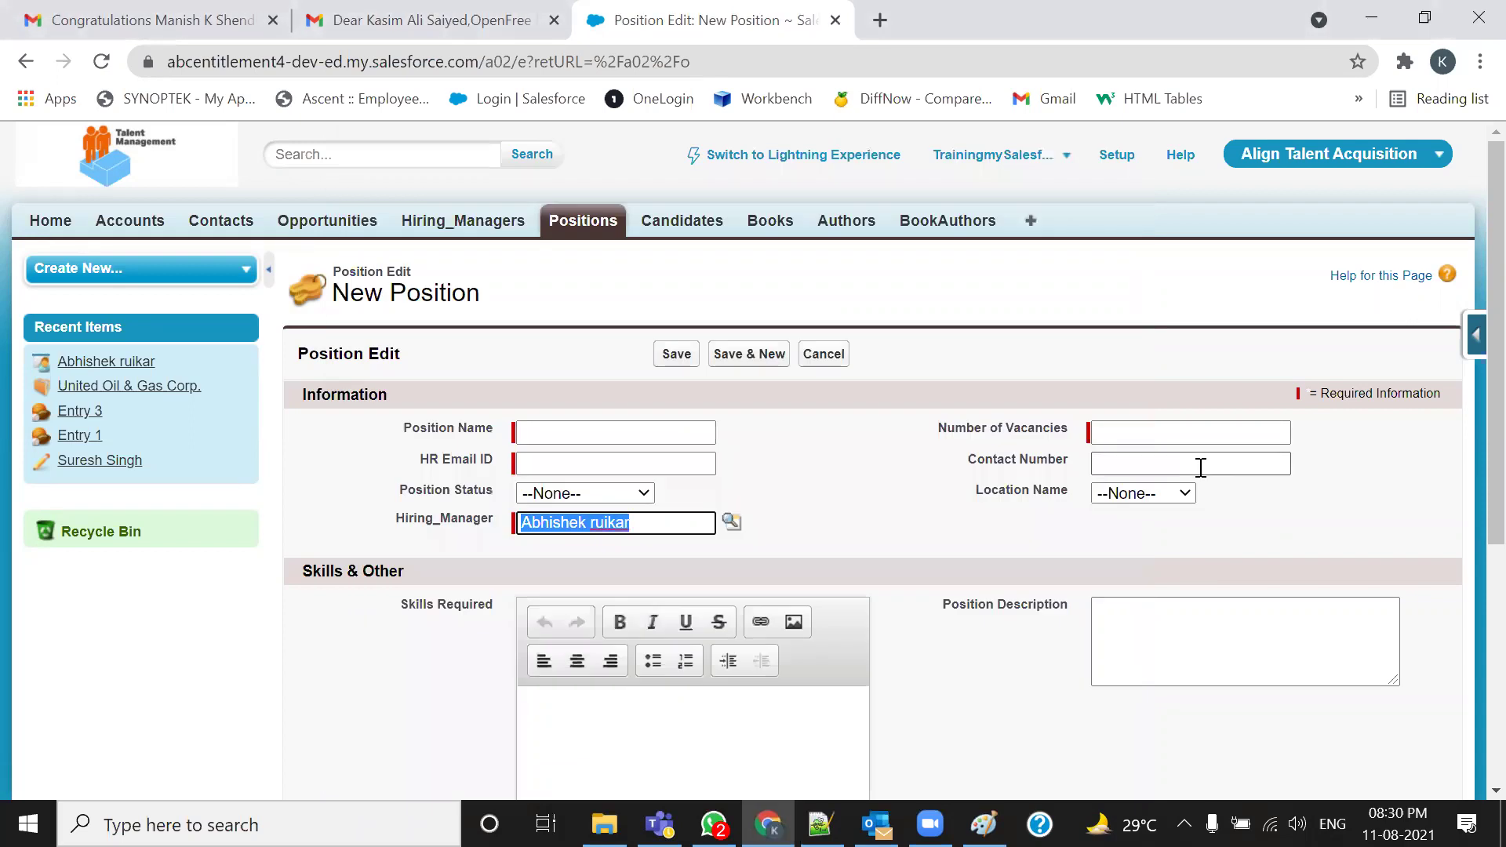
drag(422, 464, 510, 466)
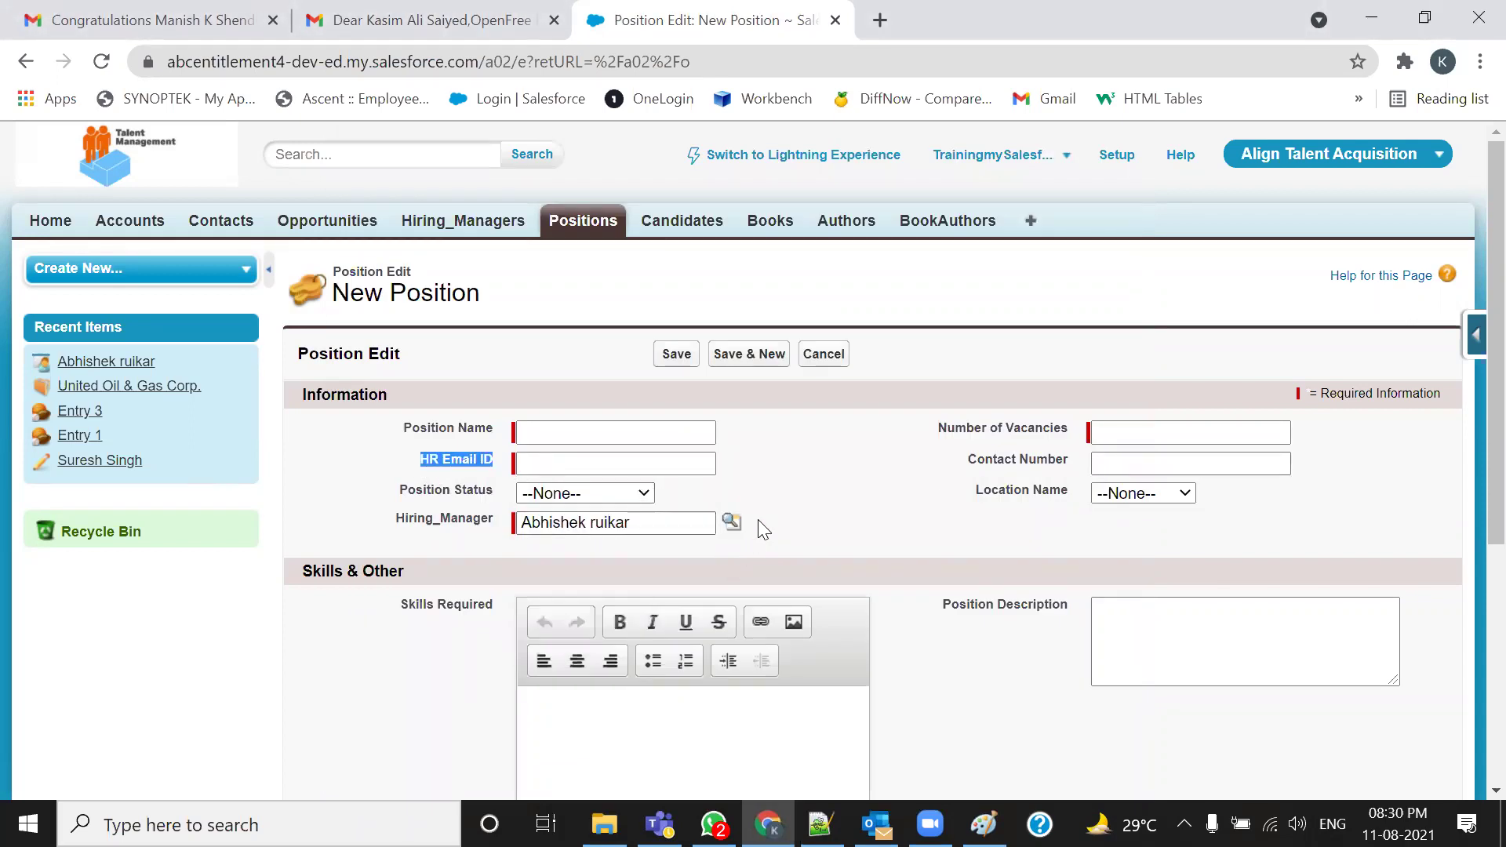
click(583, 221)
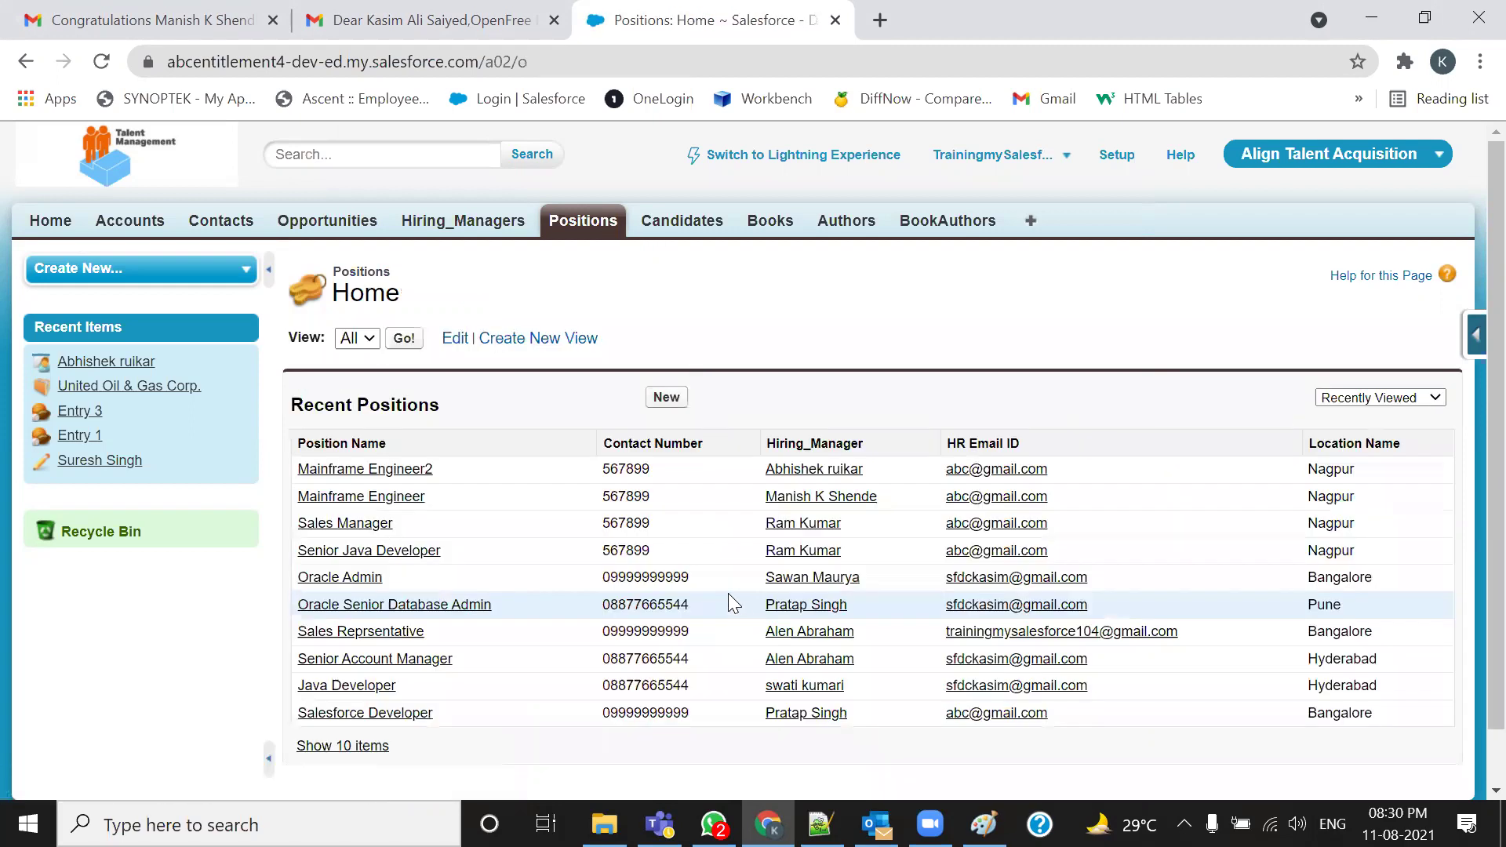
Highlight the hiring manager and Mainframe Engineer2 in Recent Positions, then open that position record
drag(897, 480, 766, 470)
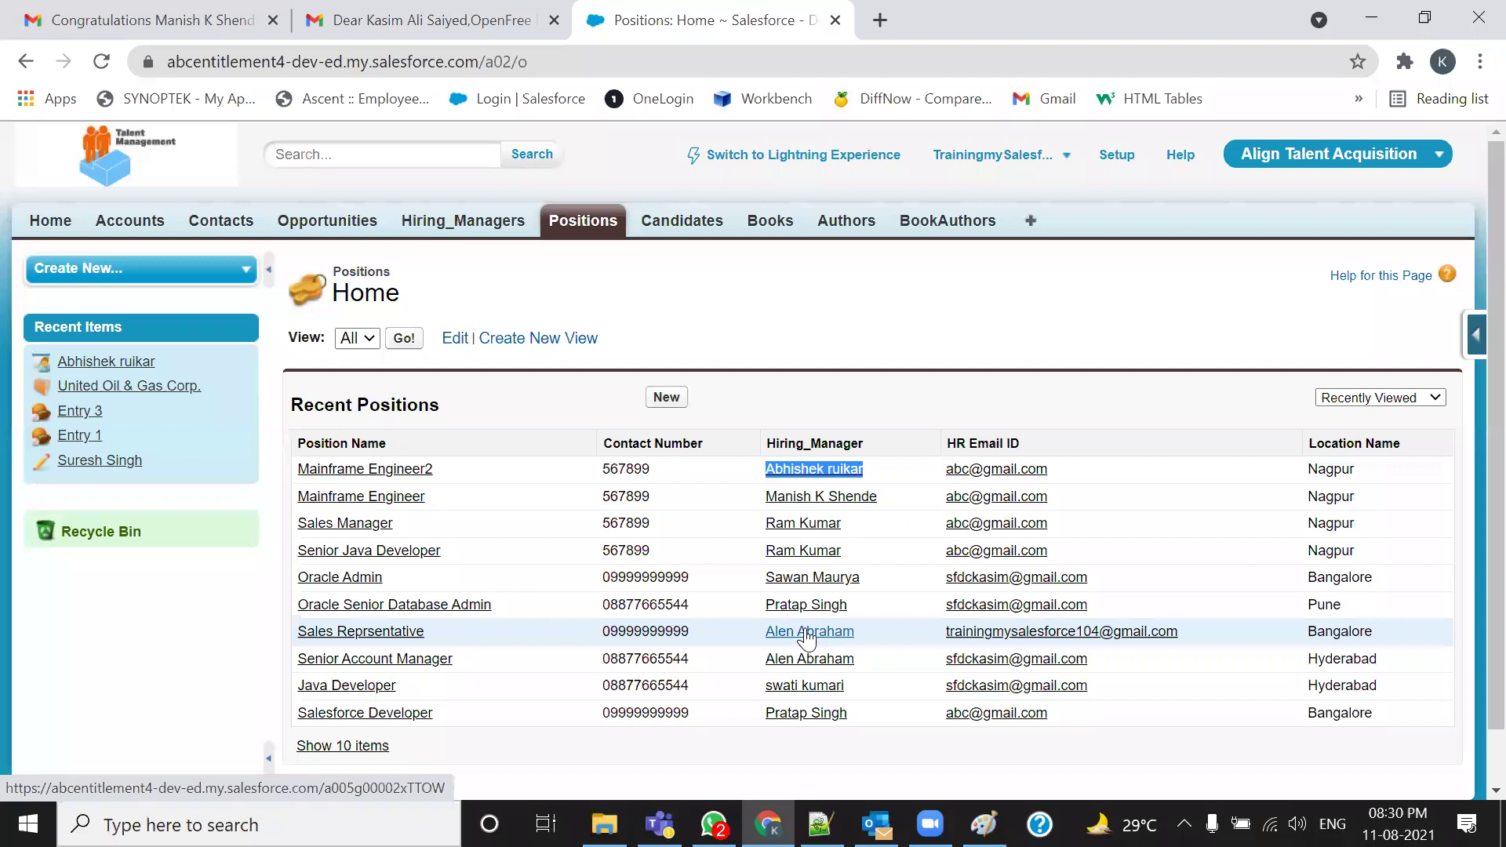
drag(457, 476, 297, 475)
click(377, 501)
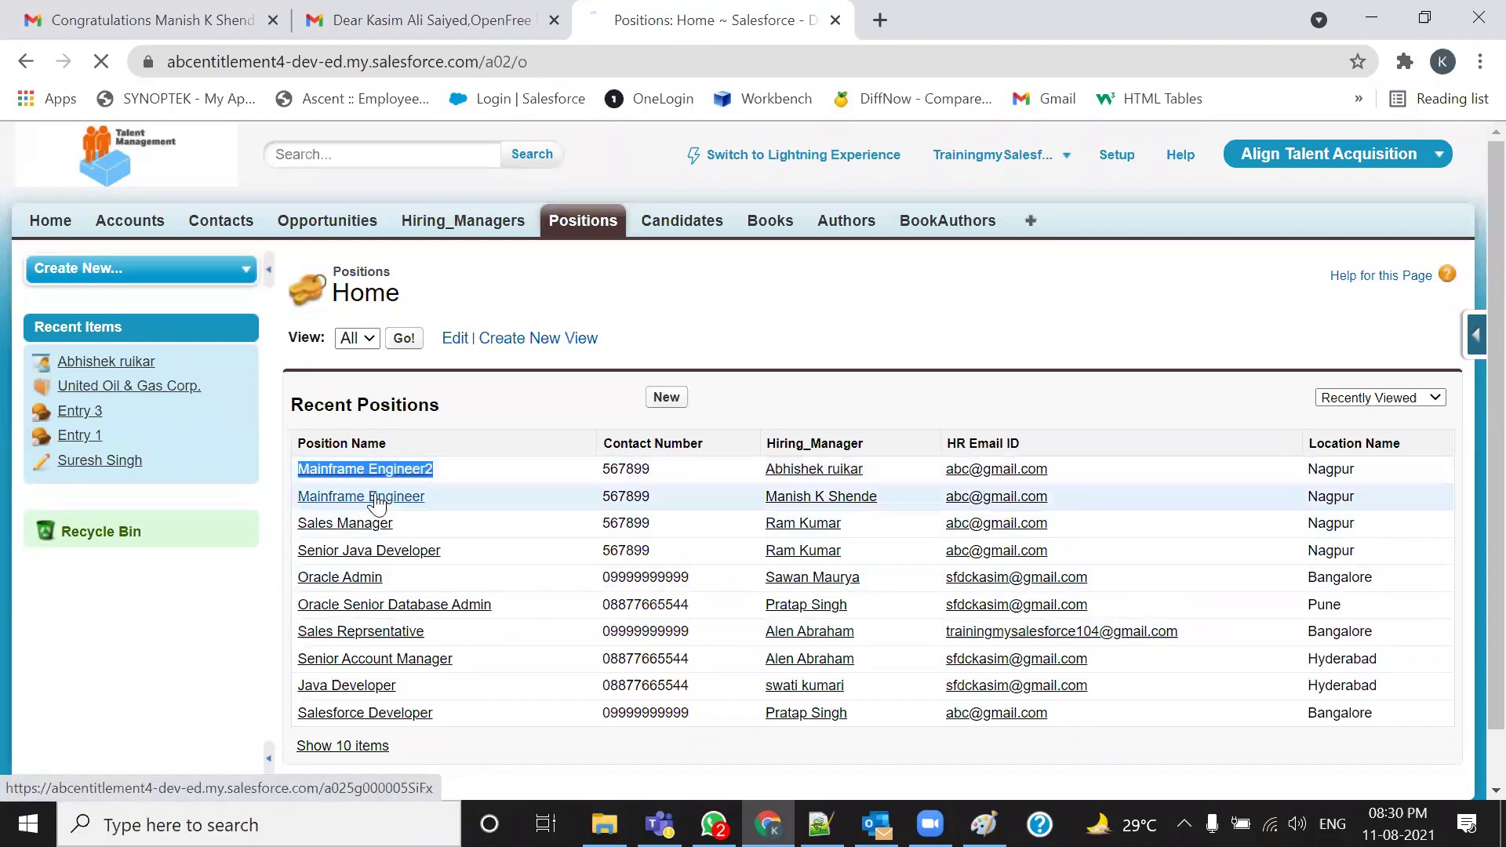
Review the Mainframe Engineer2 name, vacancies, email, status and reference fields, then return to Notepad++
scroll(504, 471, down, 3)
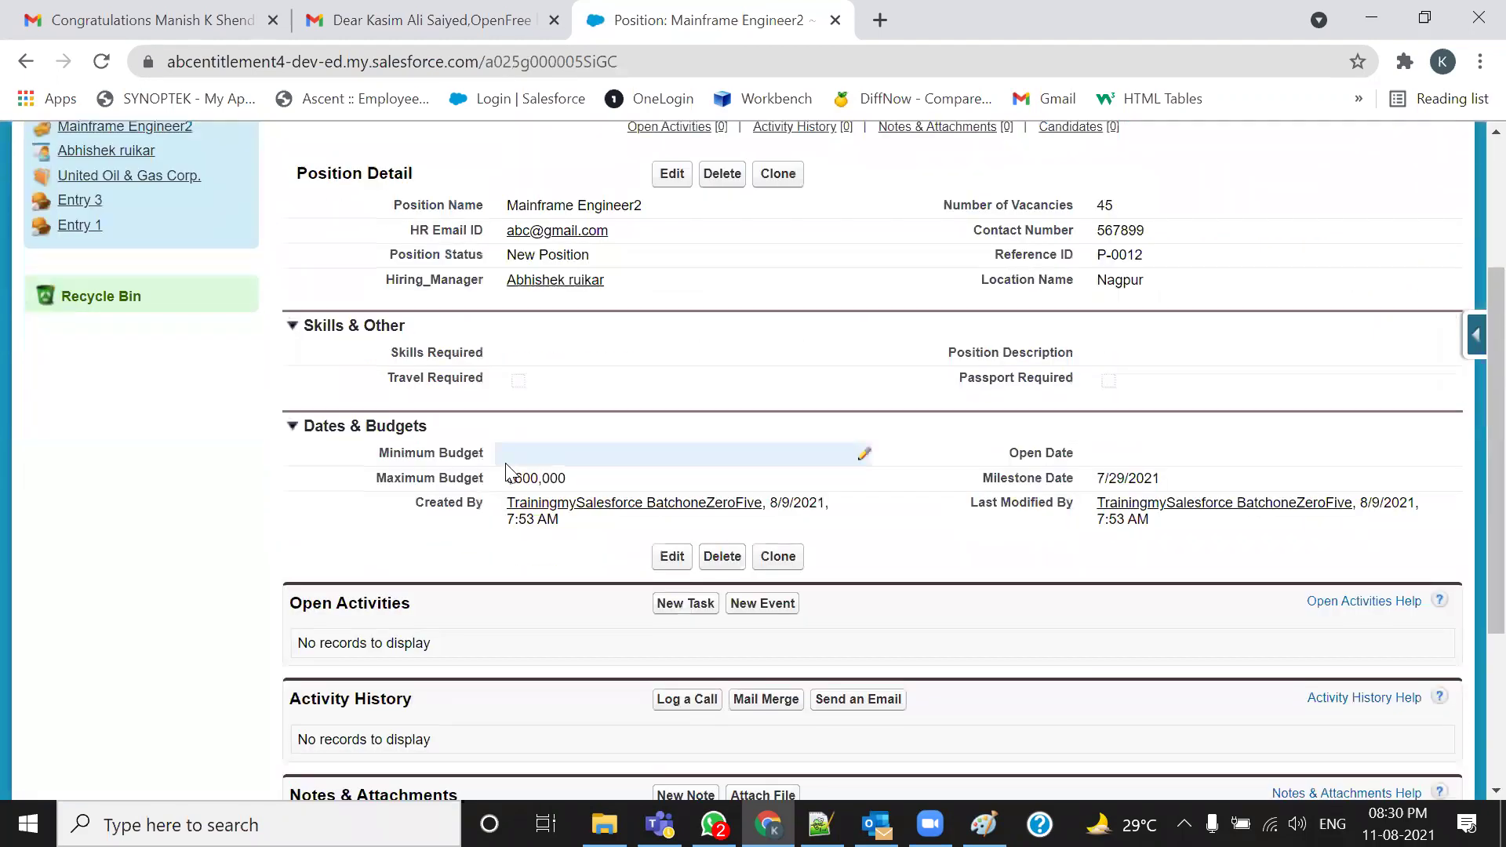
scroll(506, 471, up, 3)
mouse_move(509, 441)
mouse_down()
mouse_move(663, 444)
mouse_move(510, 468)
mouse_up()
click(734, 510)
drag(1457, 488, 474, 587)
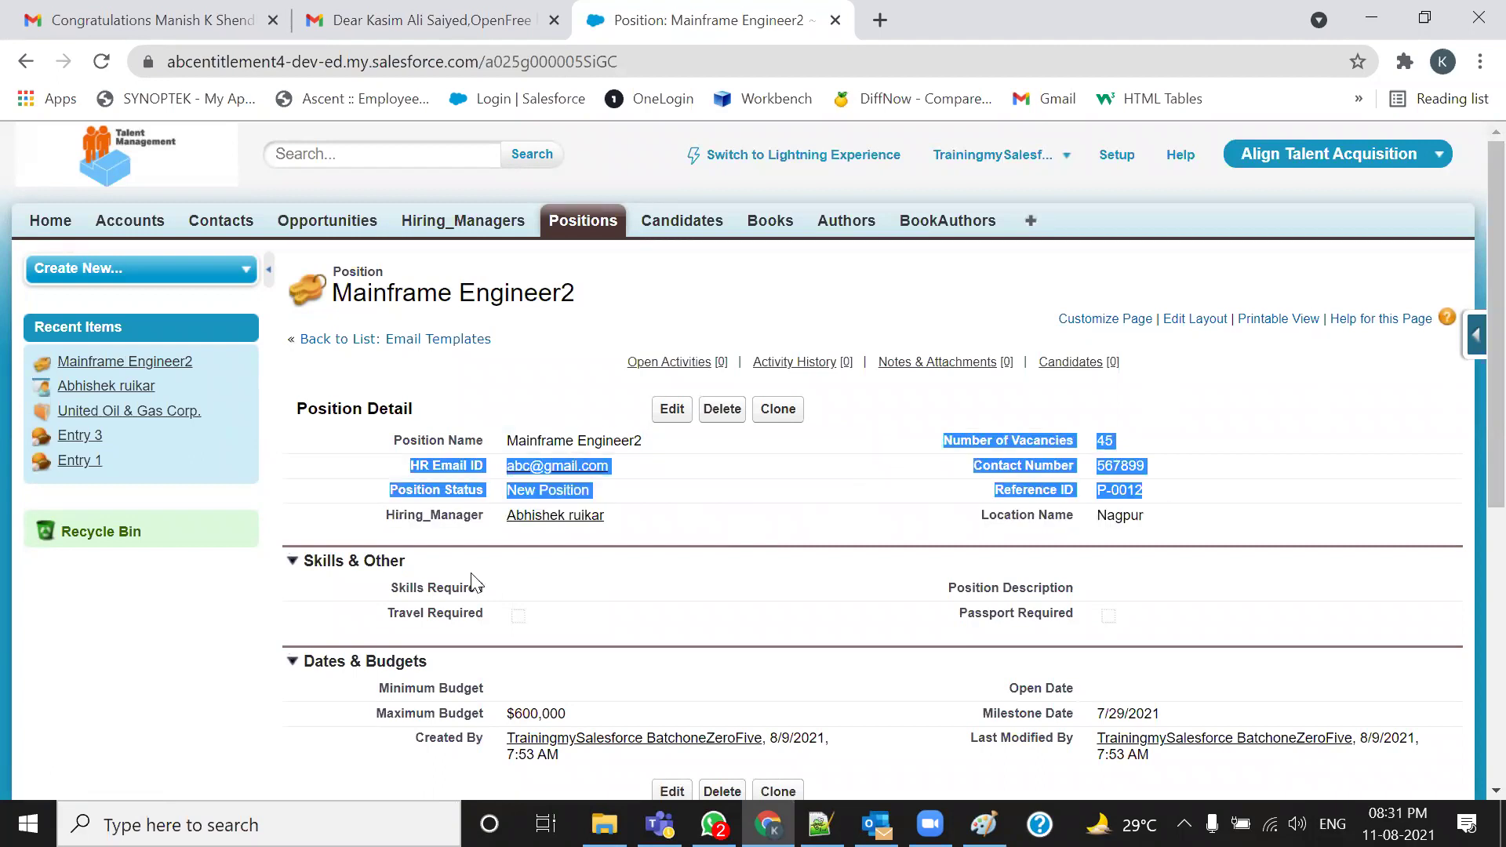
key(alt+Tab)
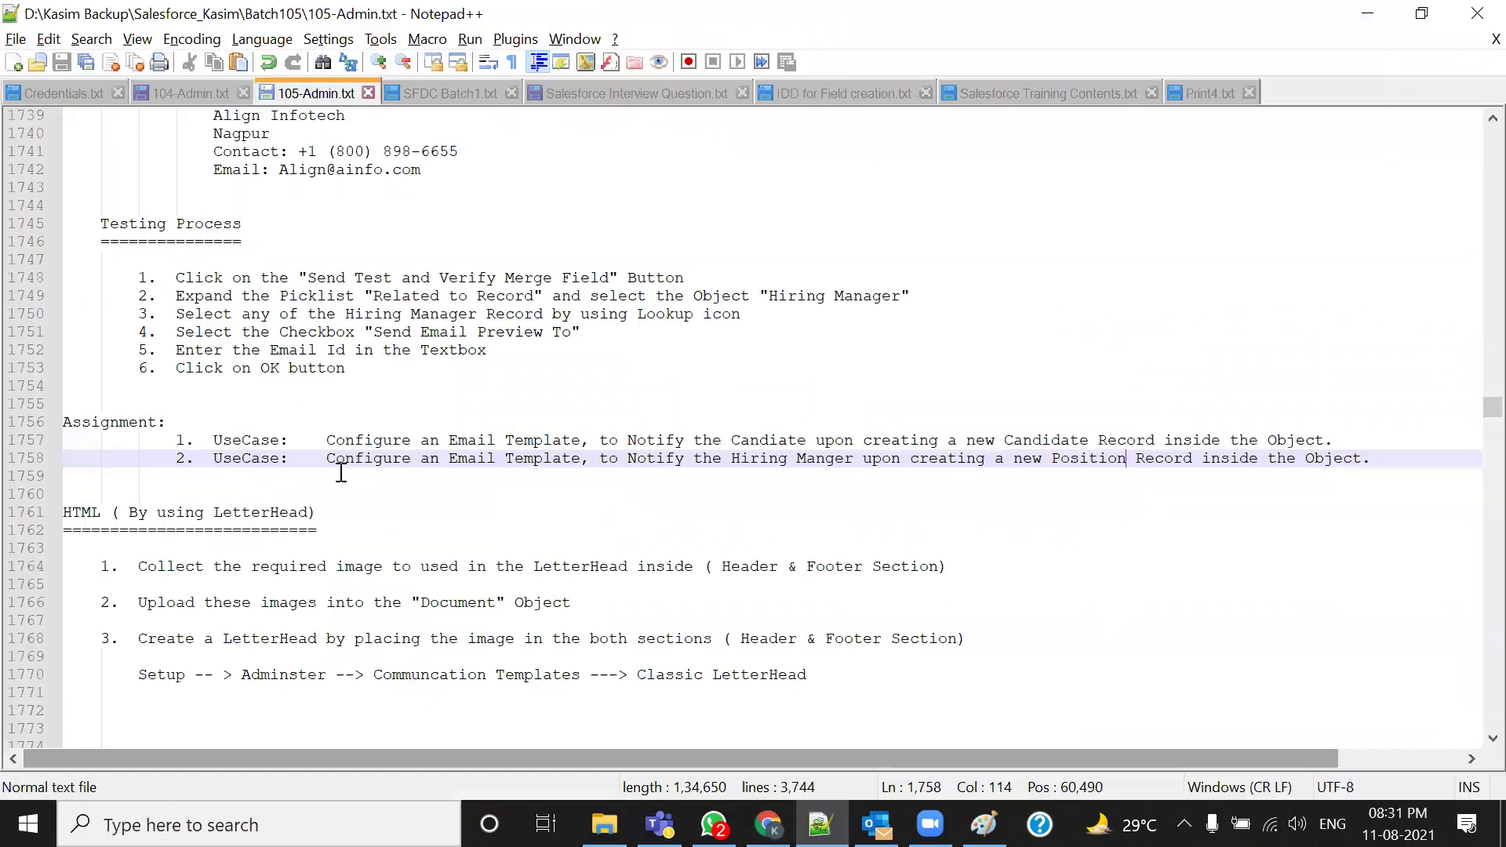
Highlight the first assignment use case and the candidate use case on line 1757, then return to Salesforce
drag(333, 441, 949, 440)
click(914, 531)
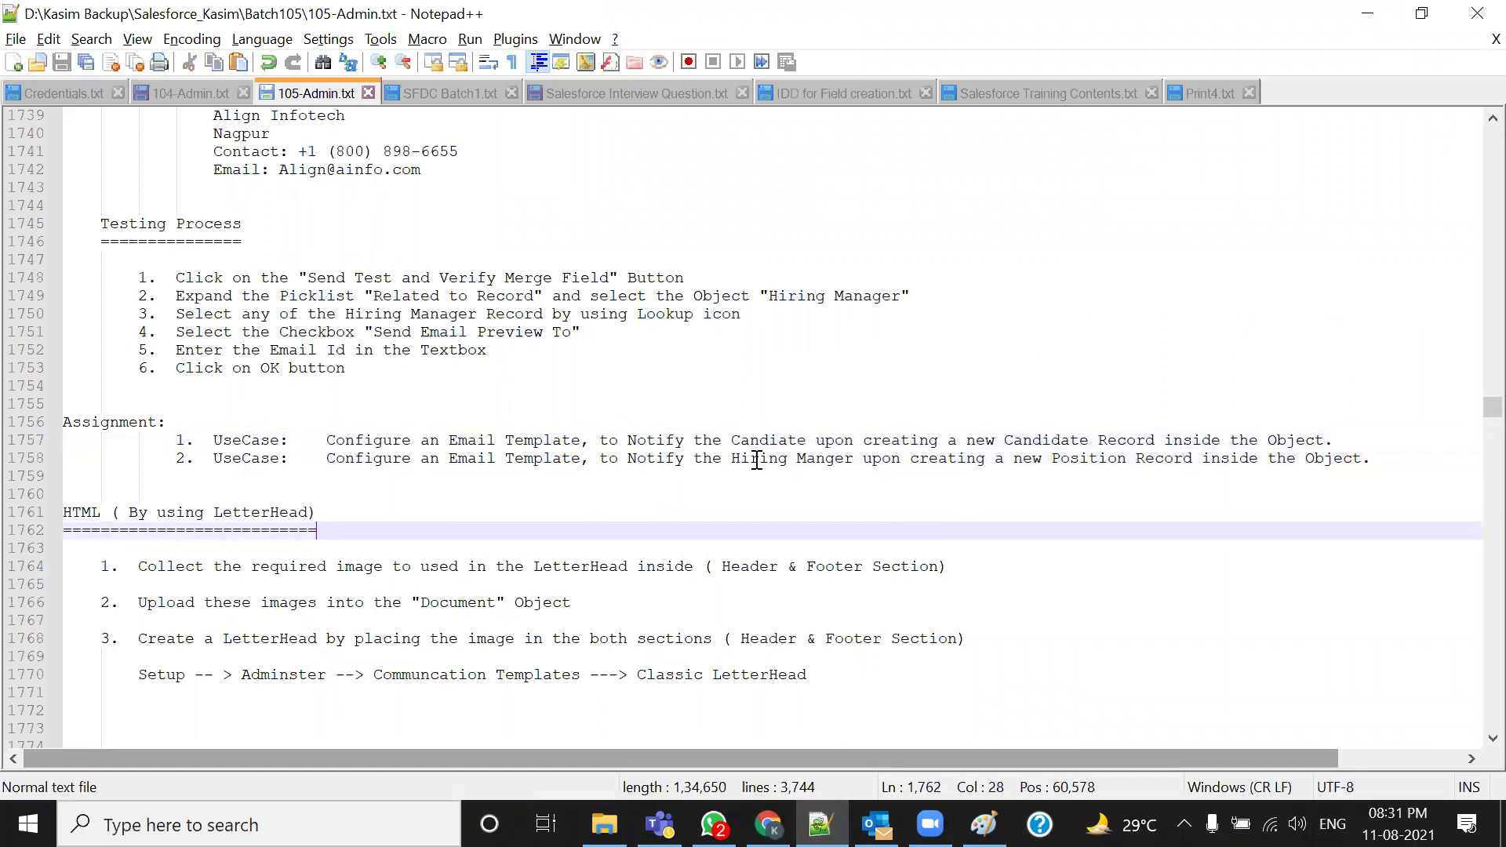
drag(732, 440, 1316, 440)
key(alt+Tab)
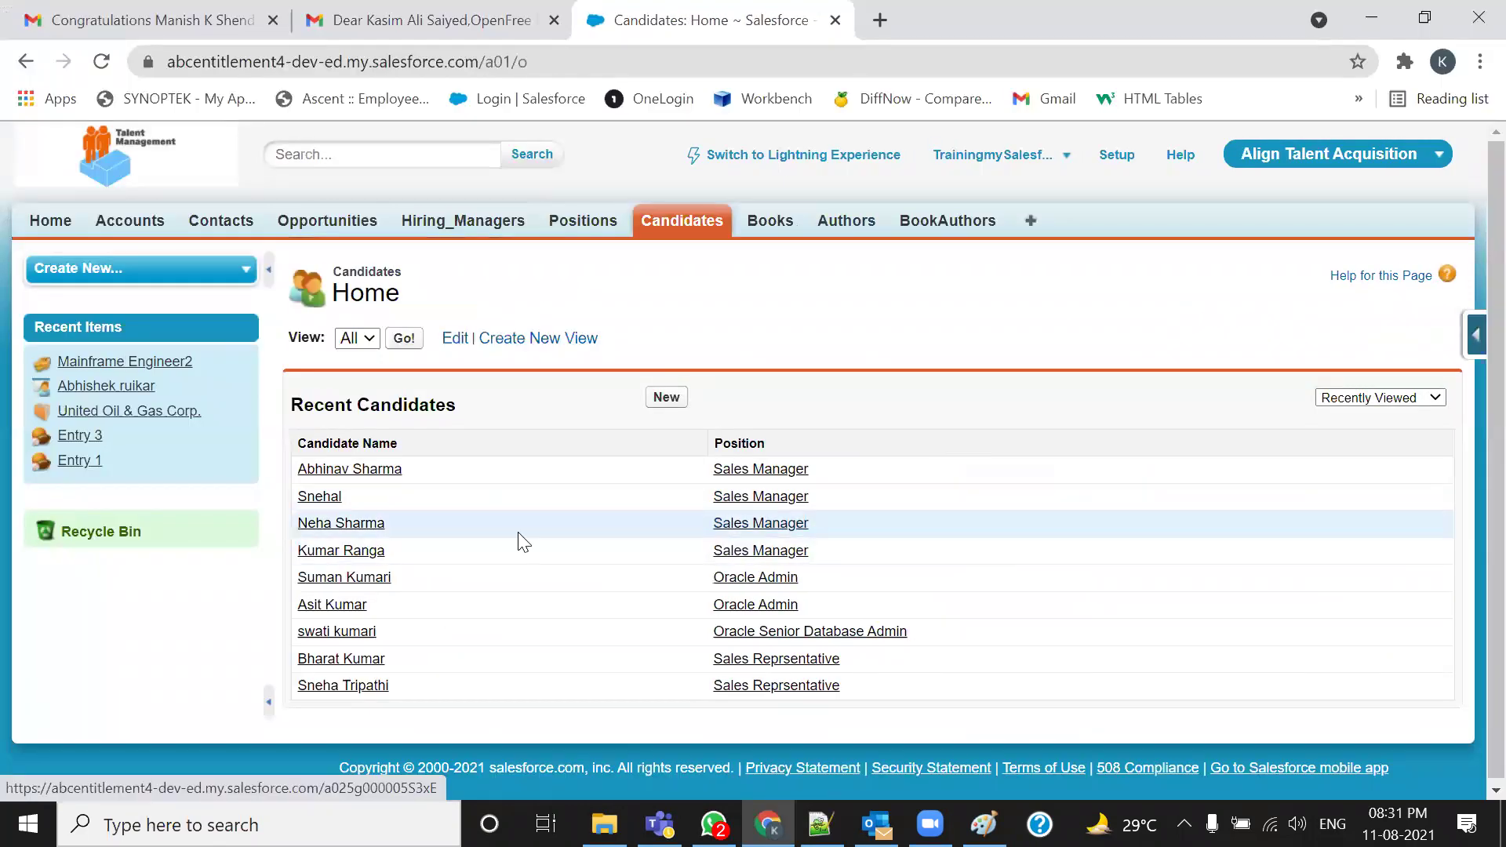
Open the first recent candidate's record and look over its Candidate Detail fields, then go to Notepad++
click(393, 472)
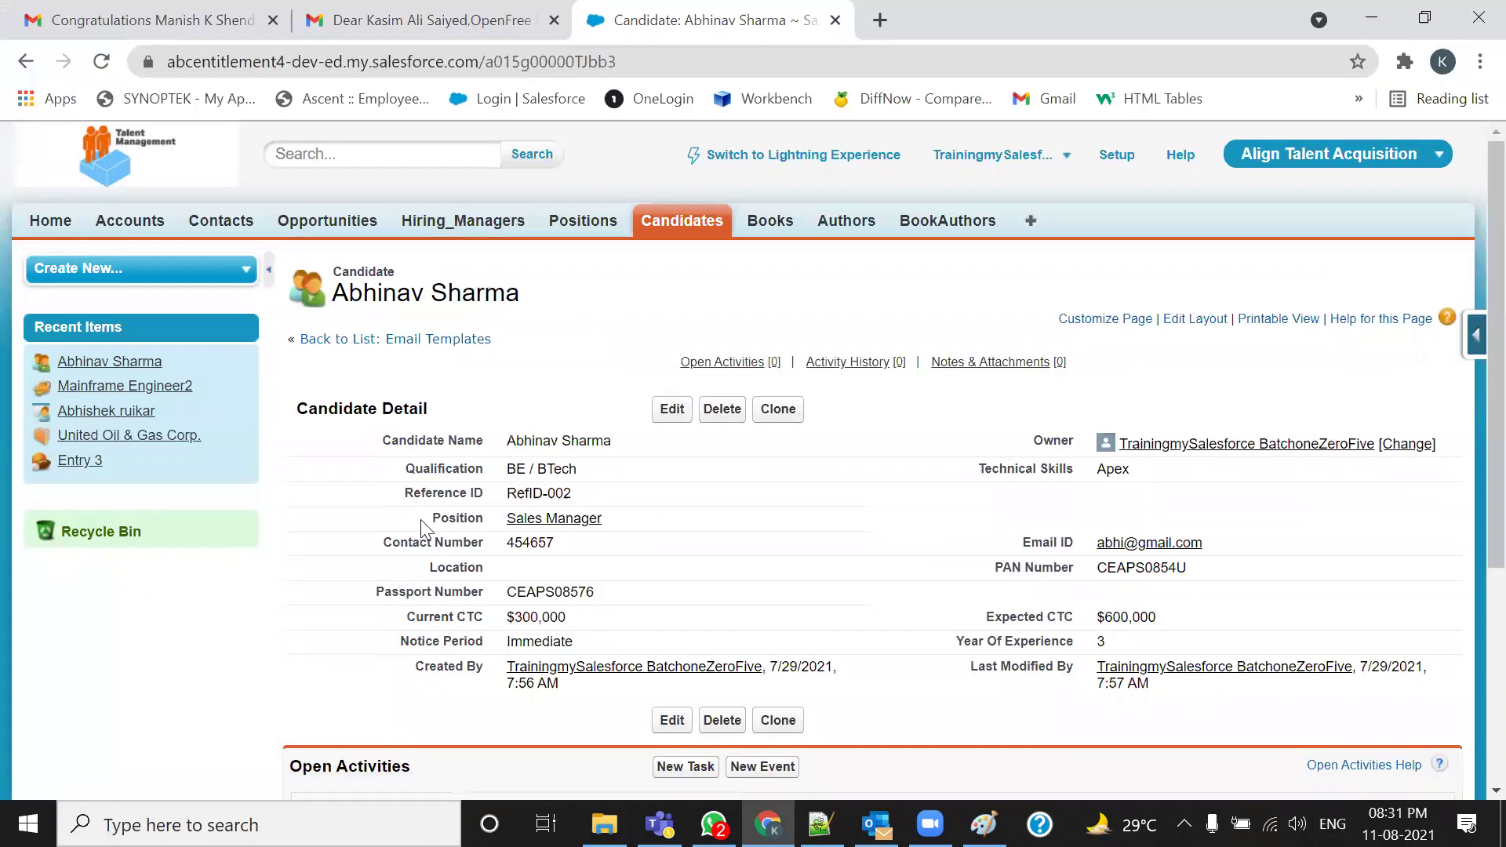
drag(369, 453, 1209, 689)
click(1209, 691)
scroll(860, 408, down, 3)
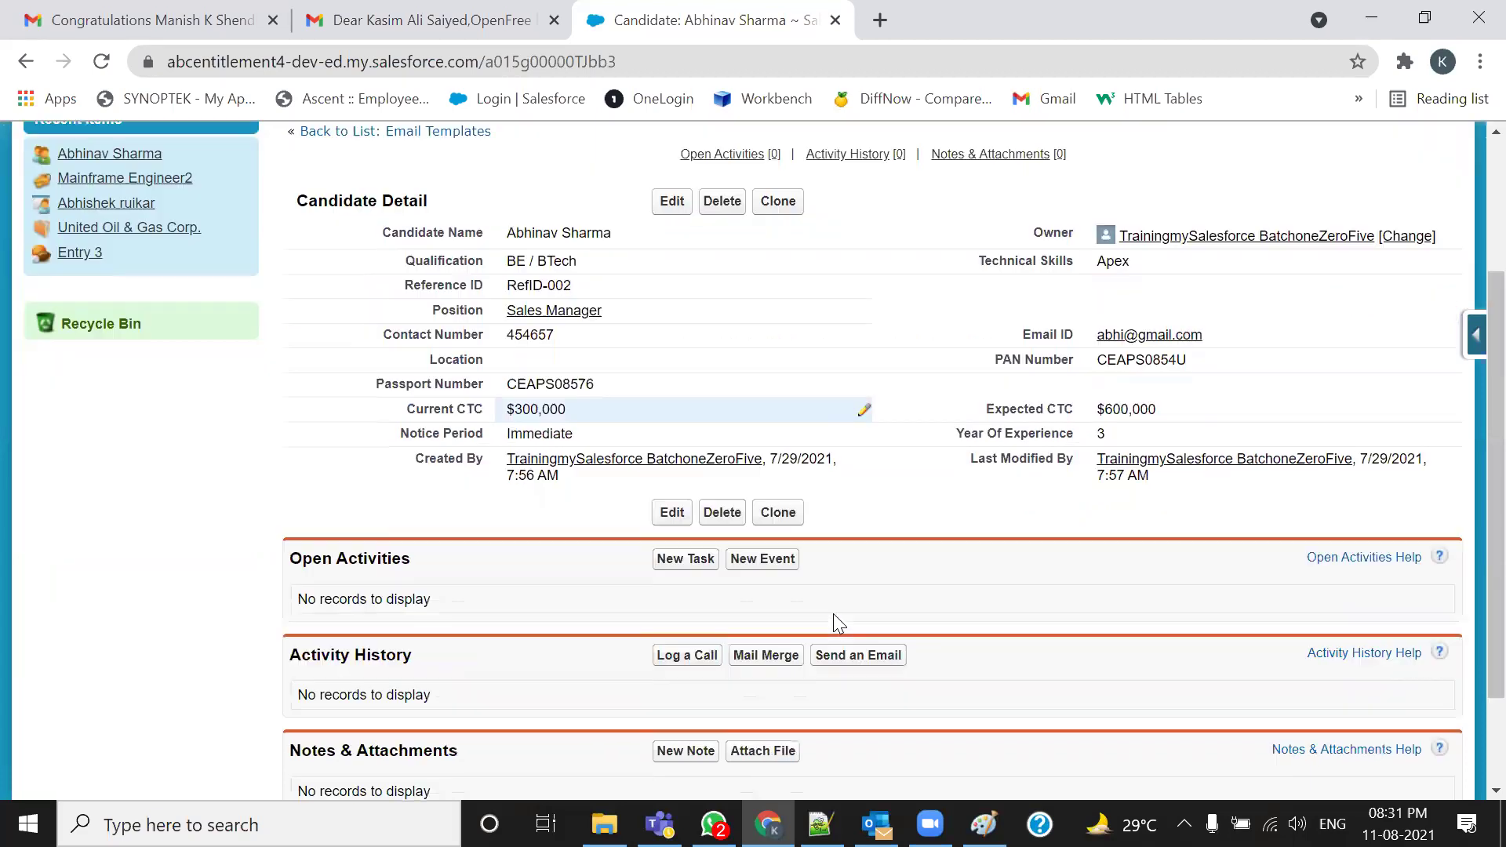
key(alt+Tab)
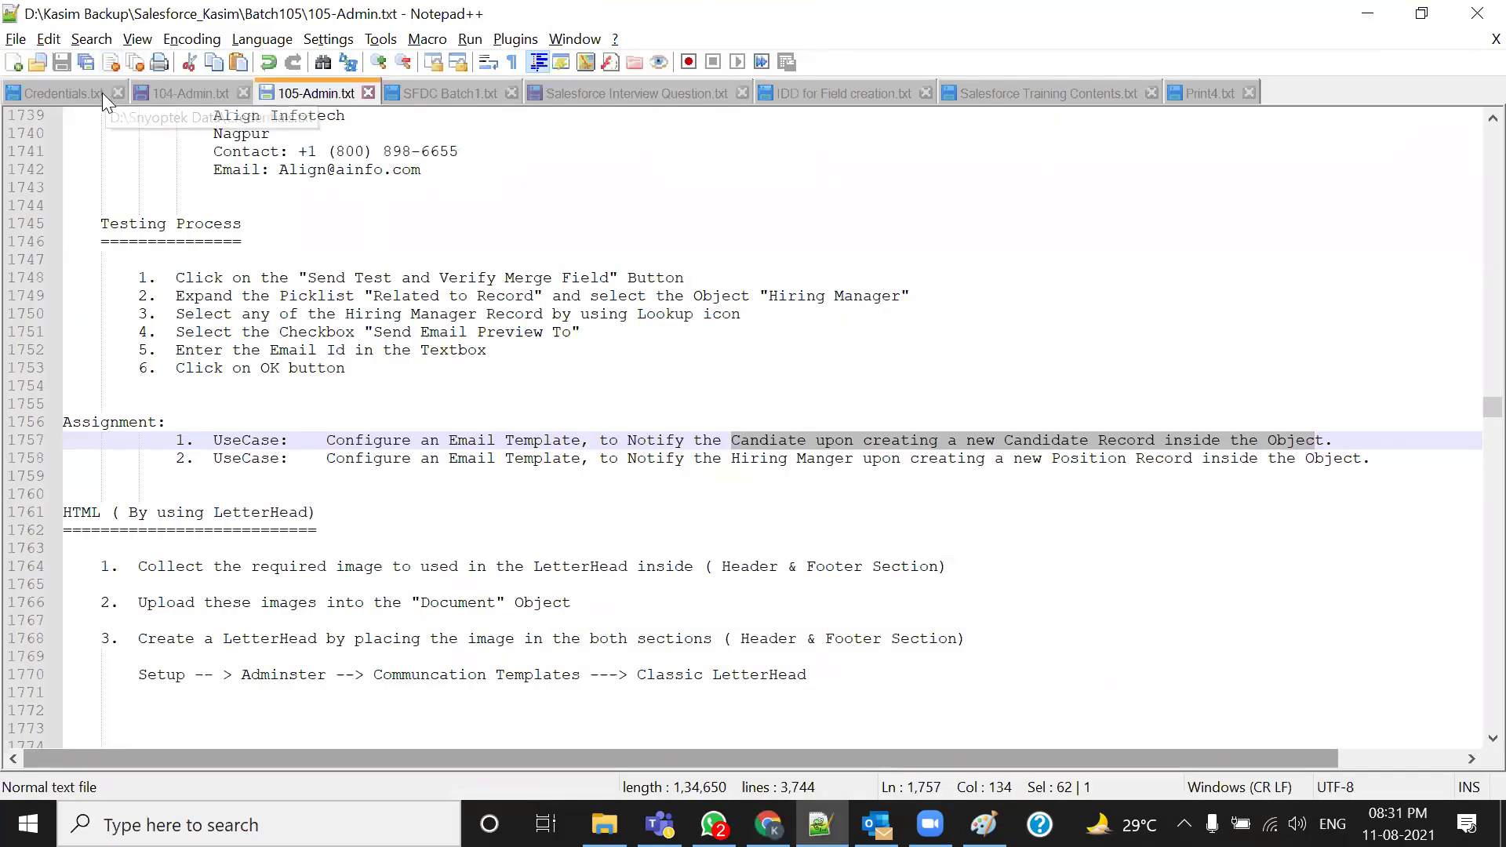
Check the signature block of the received Gmail test email, then go back to the Notepad++ notes
key(alt+Tab)
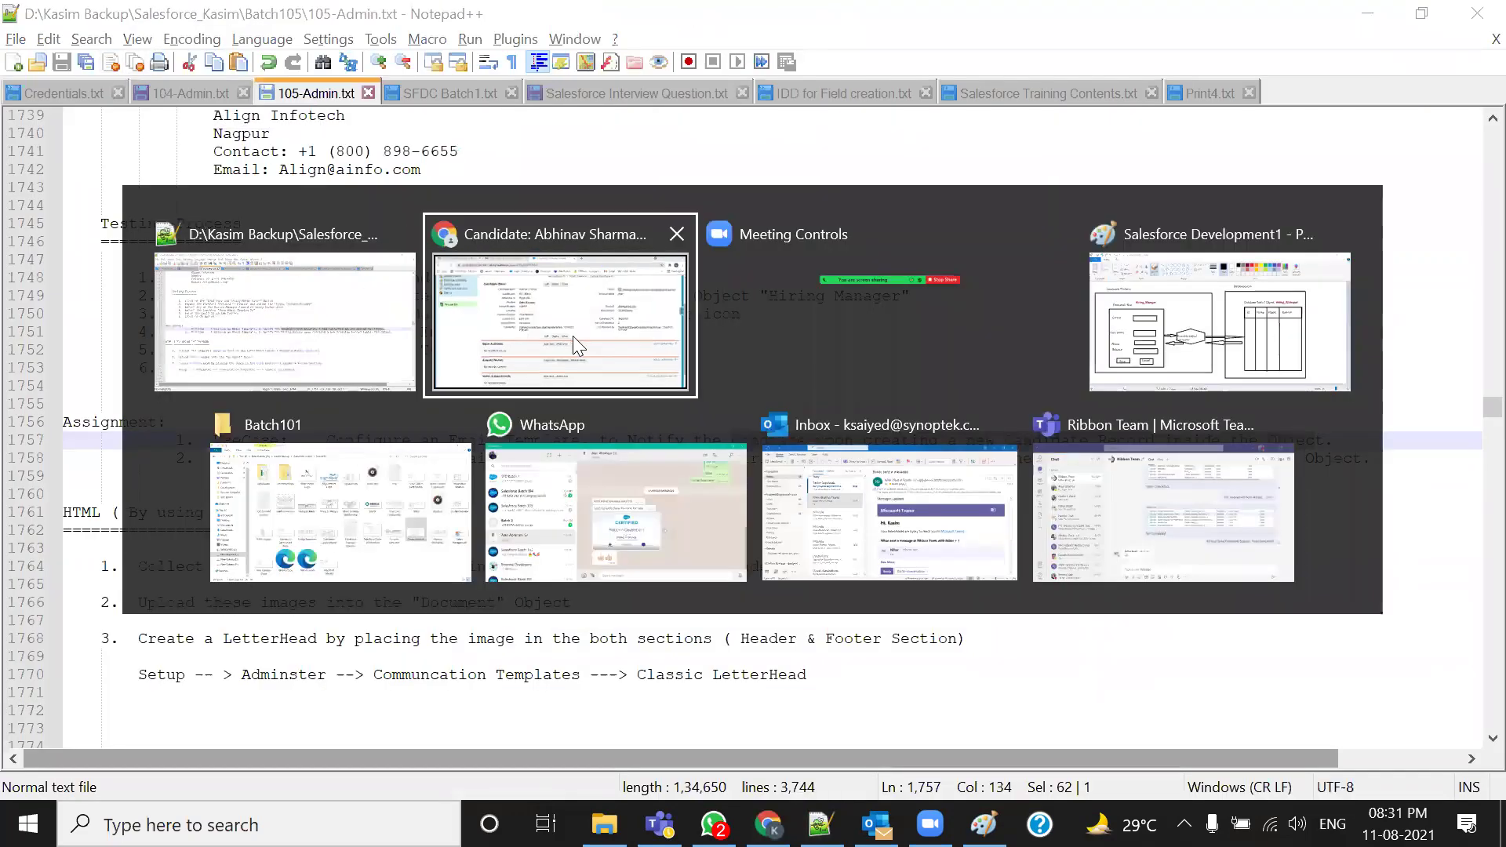
click(151, 26)
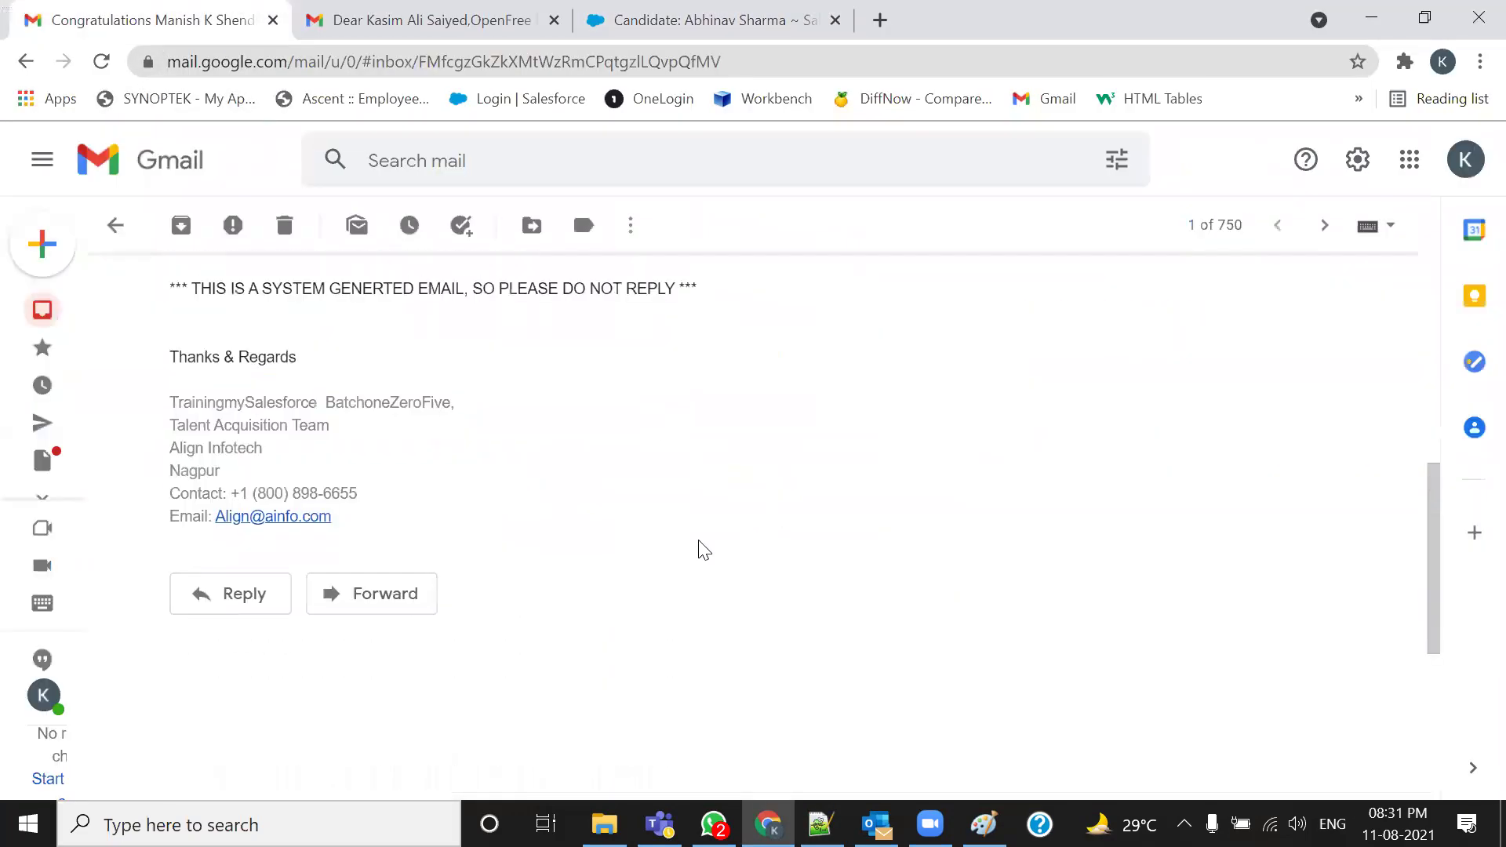
drag(171, 498, 523, 663)
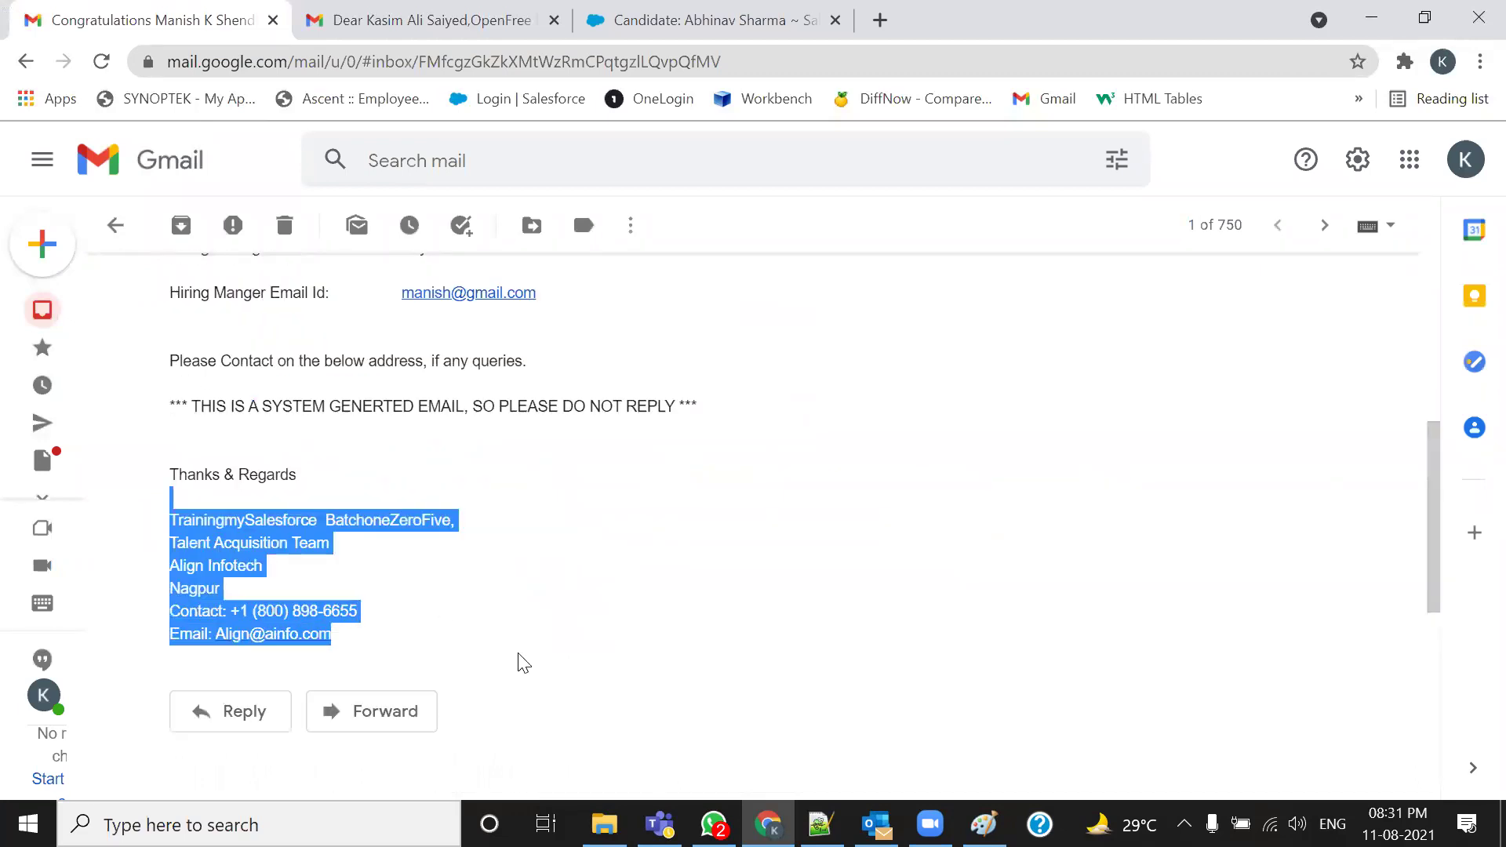
click(688, 641)
click(820, 823)
scroll(539, 551, down, 3)
scroll(539, 551, up, 3)
scroll(539, 551, up, 5)
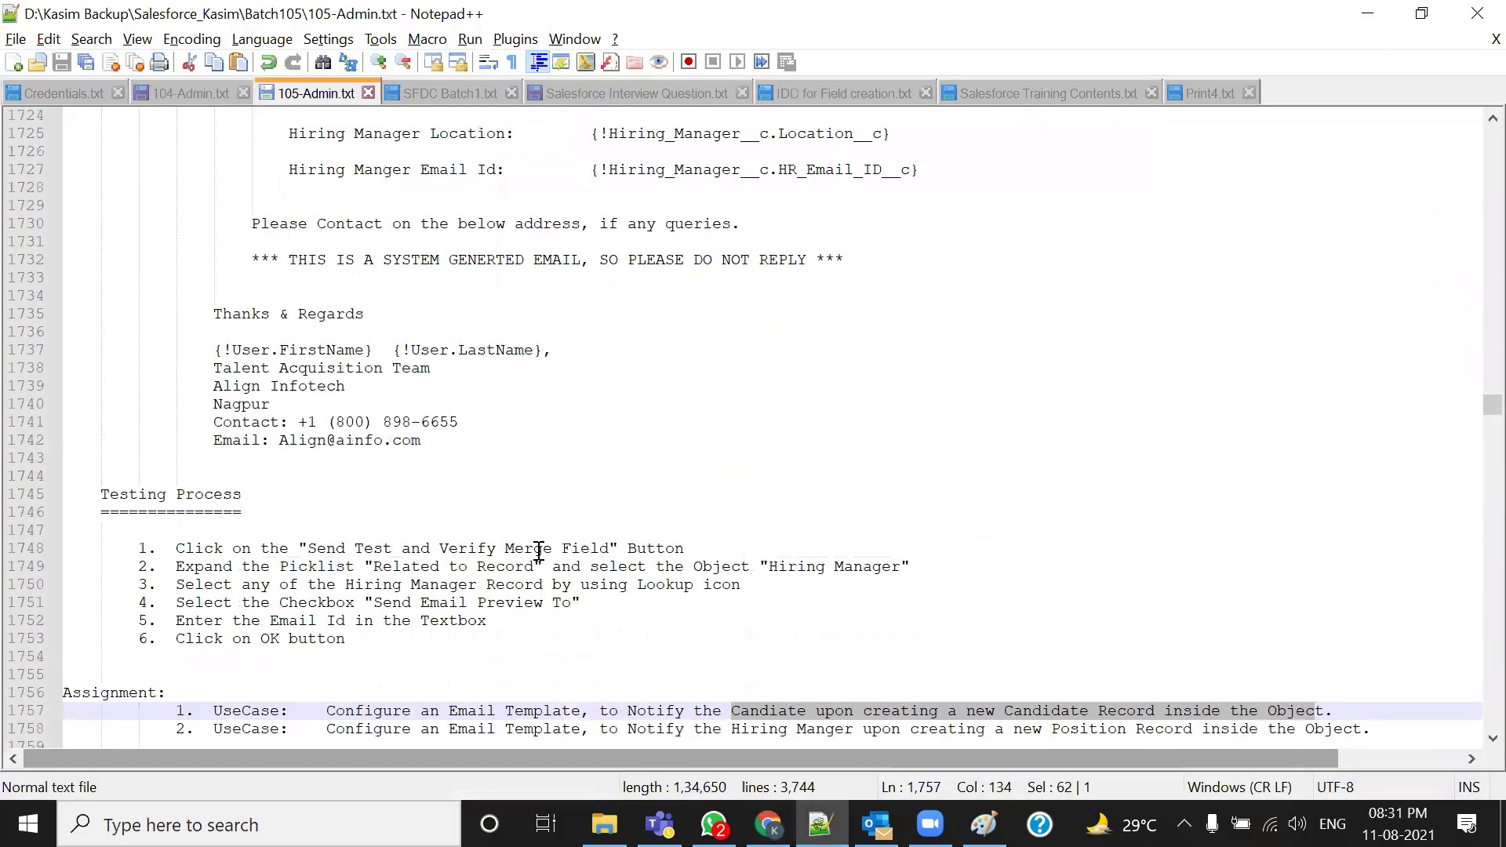
Highlight the {!User.FirstName} {!User.LastName} merge fields on line 1737, then return to the Gmail test message
drag(211, 403, 553, 405)
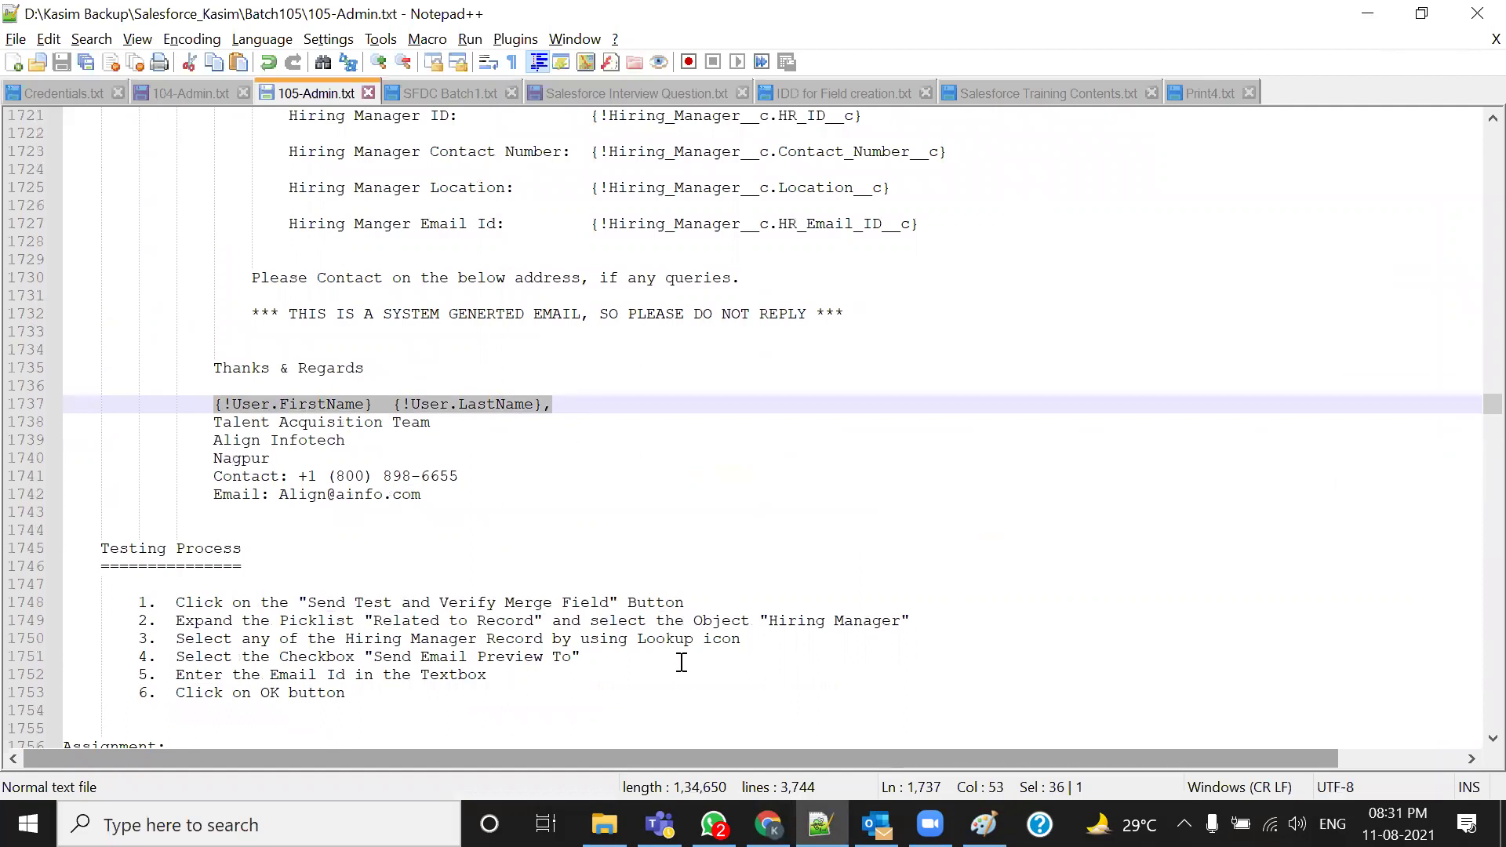
click(379, 408)
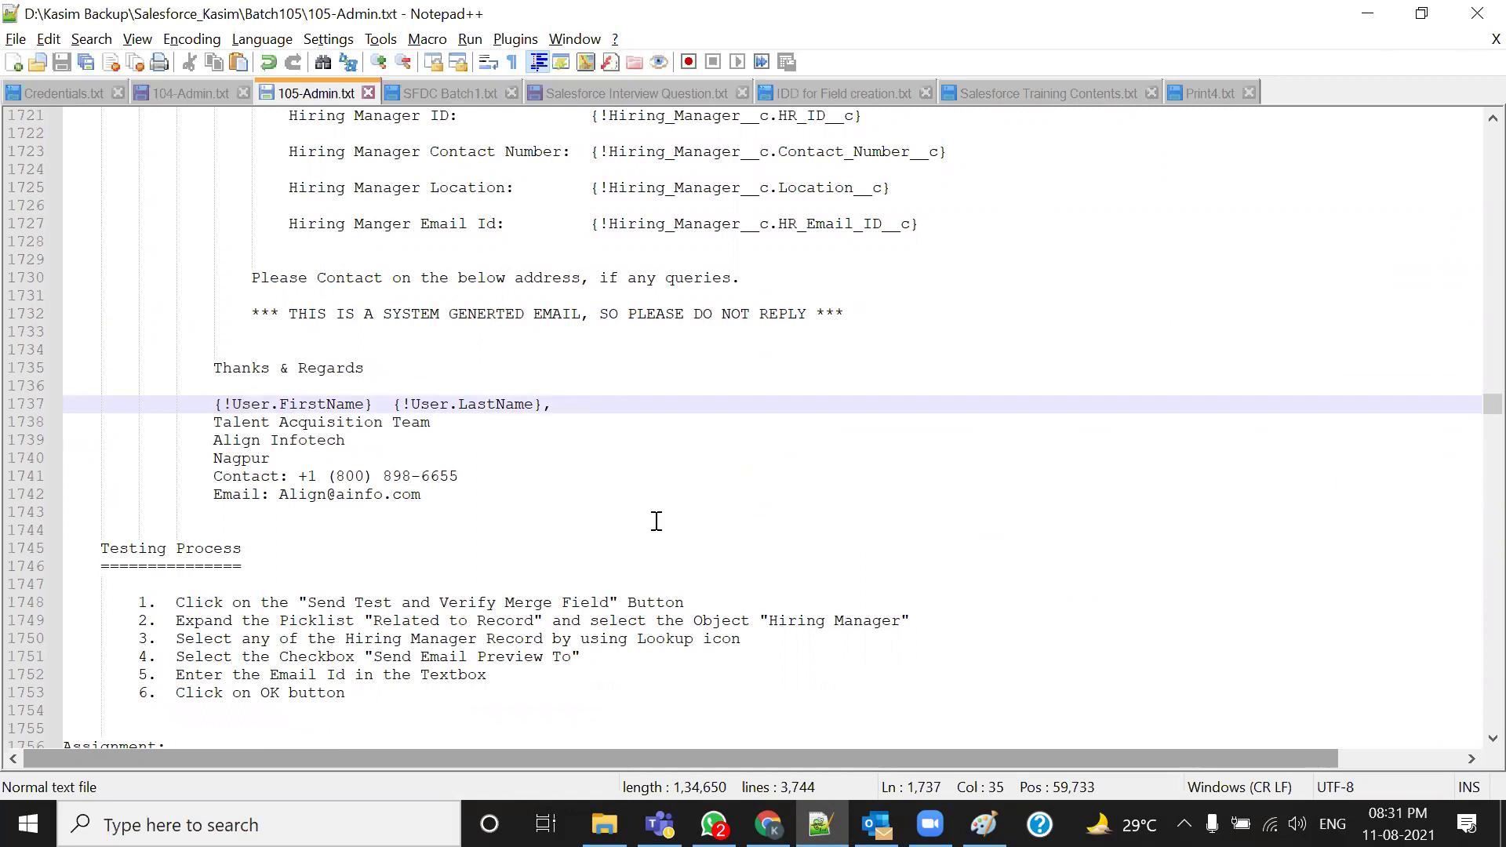
key(alt+Tab)
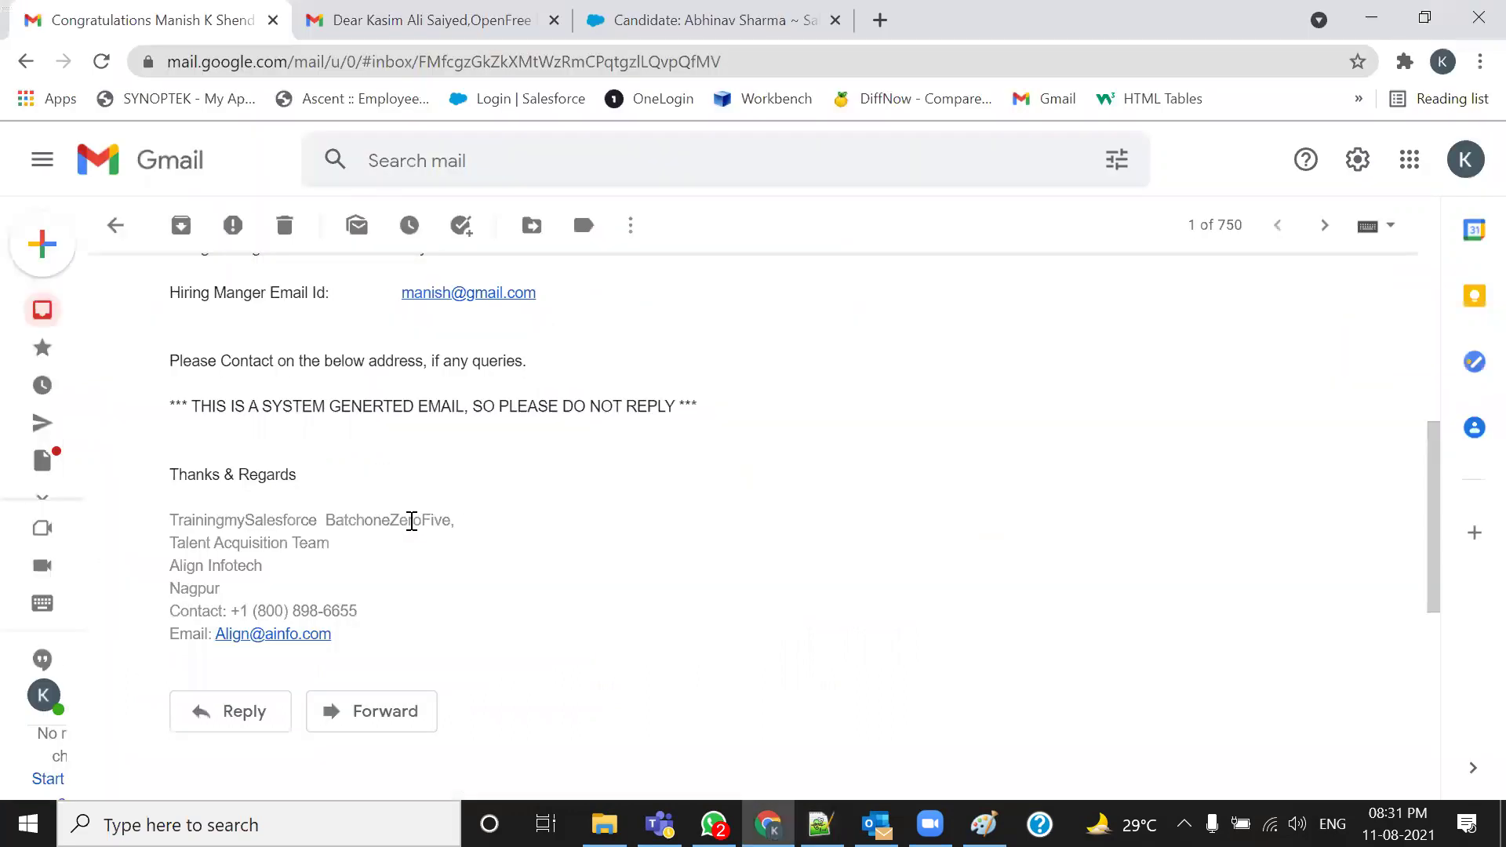
Compare the sender name in the Gmail signature with line 1737's {!User.FirstName} {!User.LastName} merge fields
drag(160, 522, 480, 523)
click(383, 575)
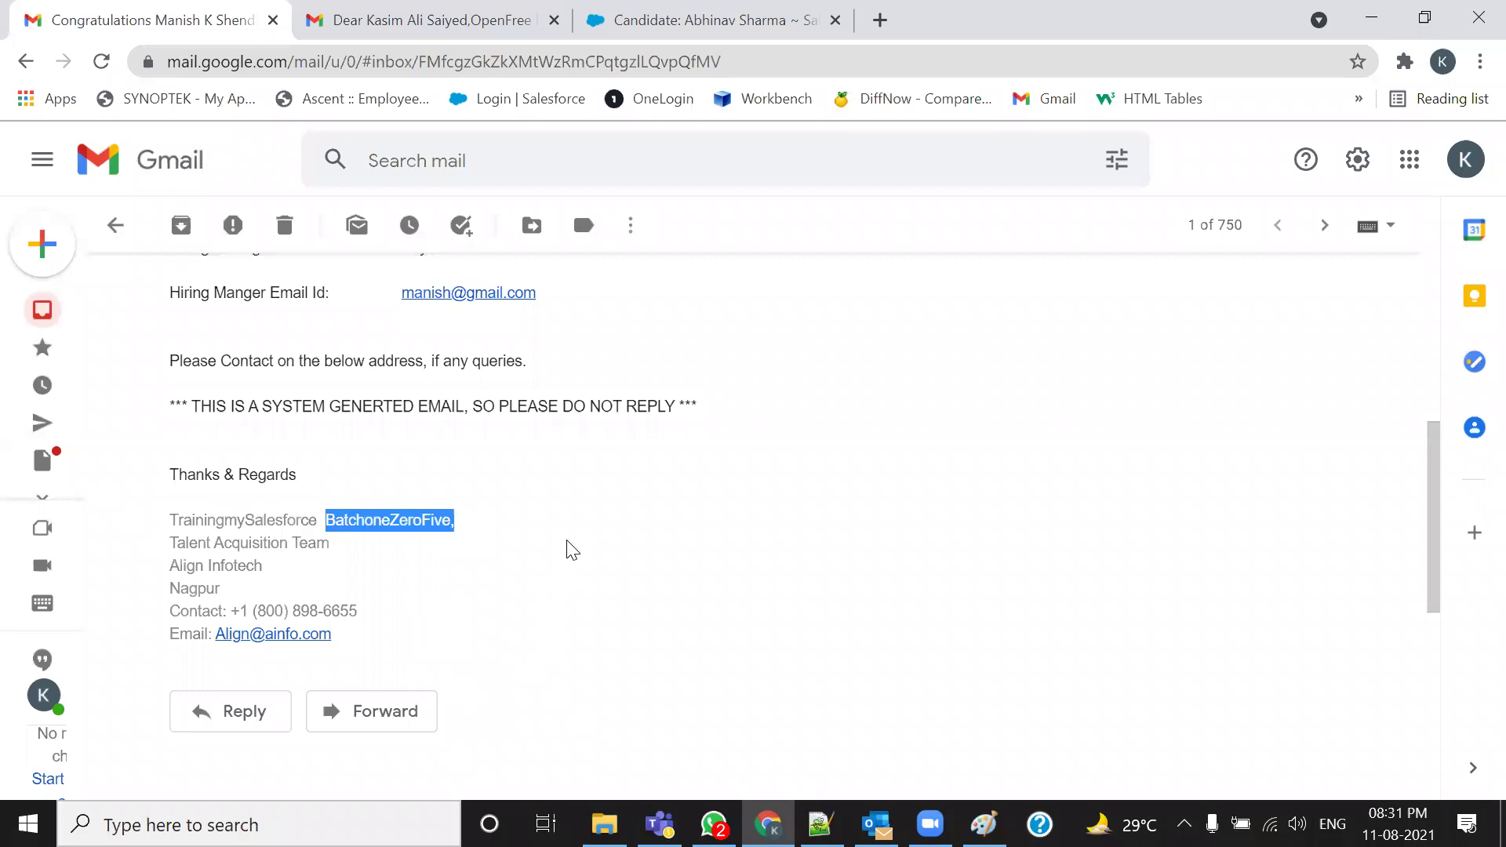
key(alt+Tab)
drag(181, 404, 564, 405)
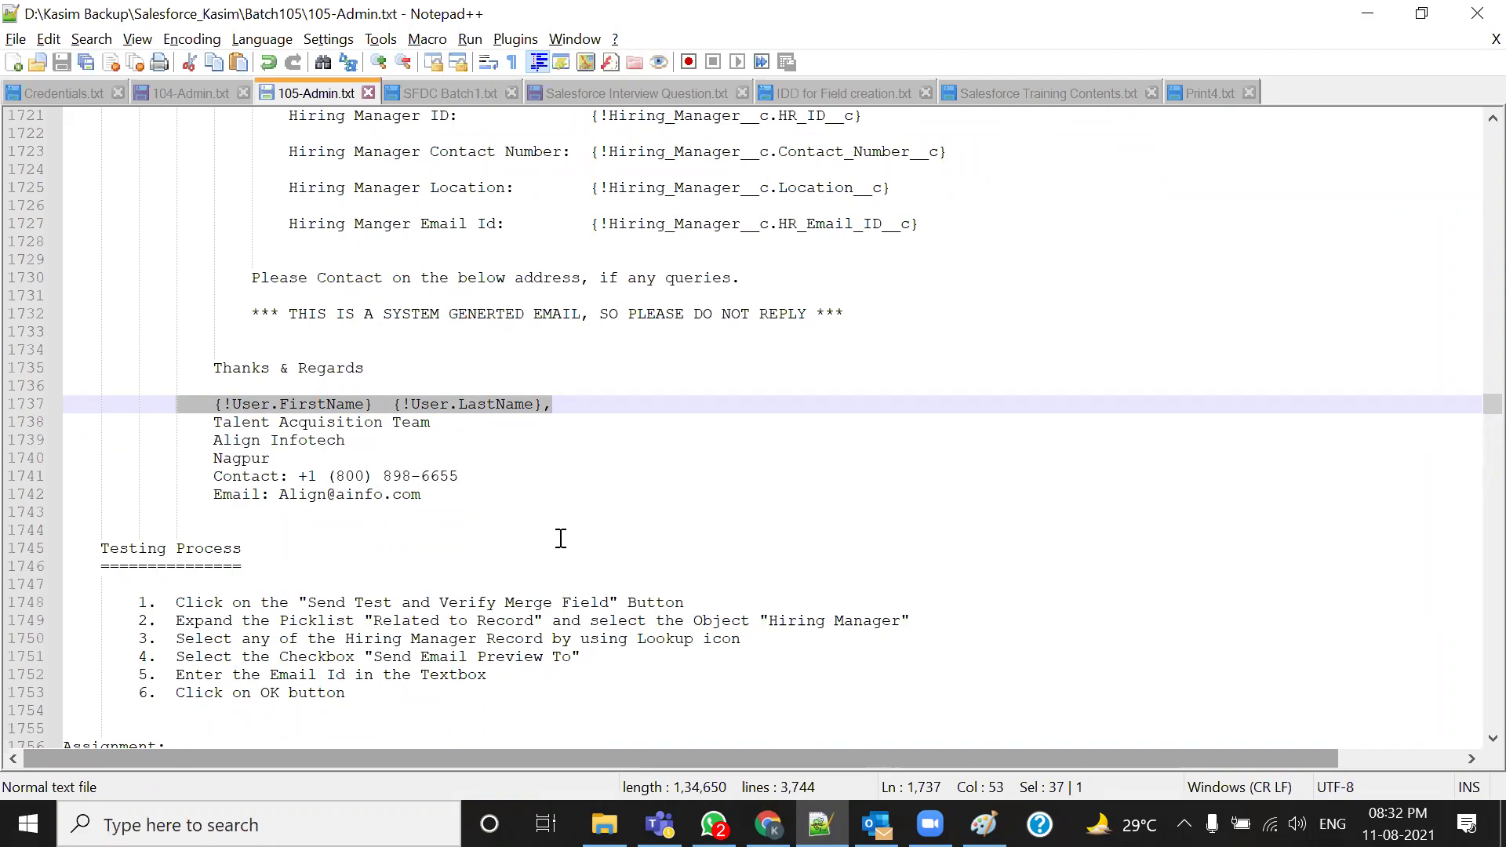
Mark the candidate use case on line 1757, the word Position on line 1758, and the HTML ( By using LetterHead) heading
scroll(561, 538, up, 4)
scroll(561, 538, down, 6)
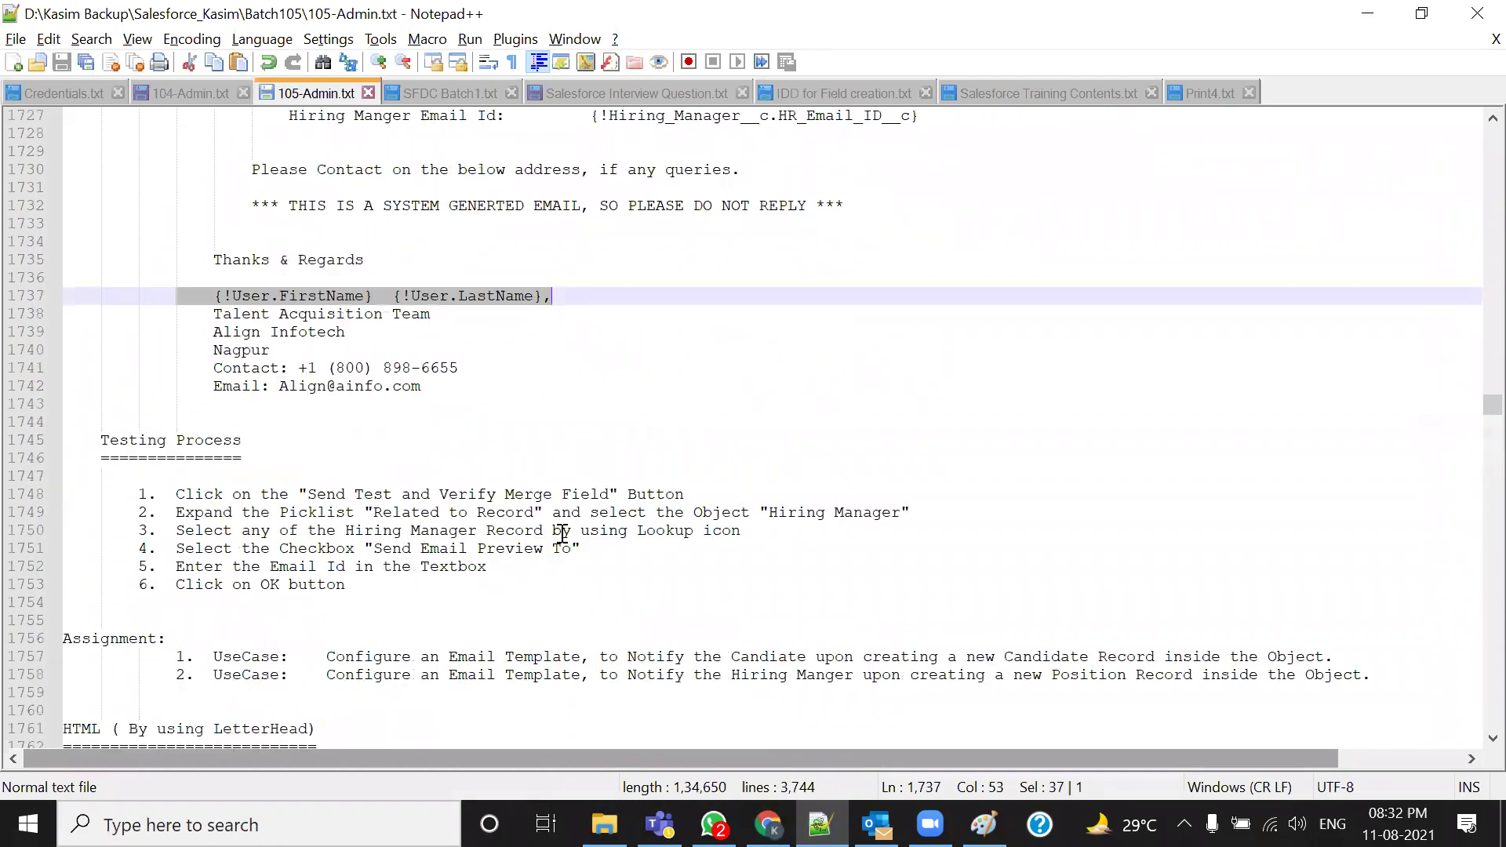
scroll(510, 533, up, 10)
drag(269, 389, 528, 527)
scroll(536, 534, down, 5)
scroll(536, 534, down, 8)
click(715, 489)
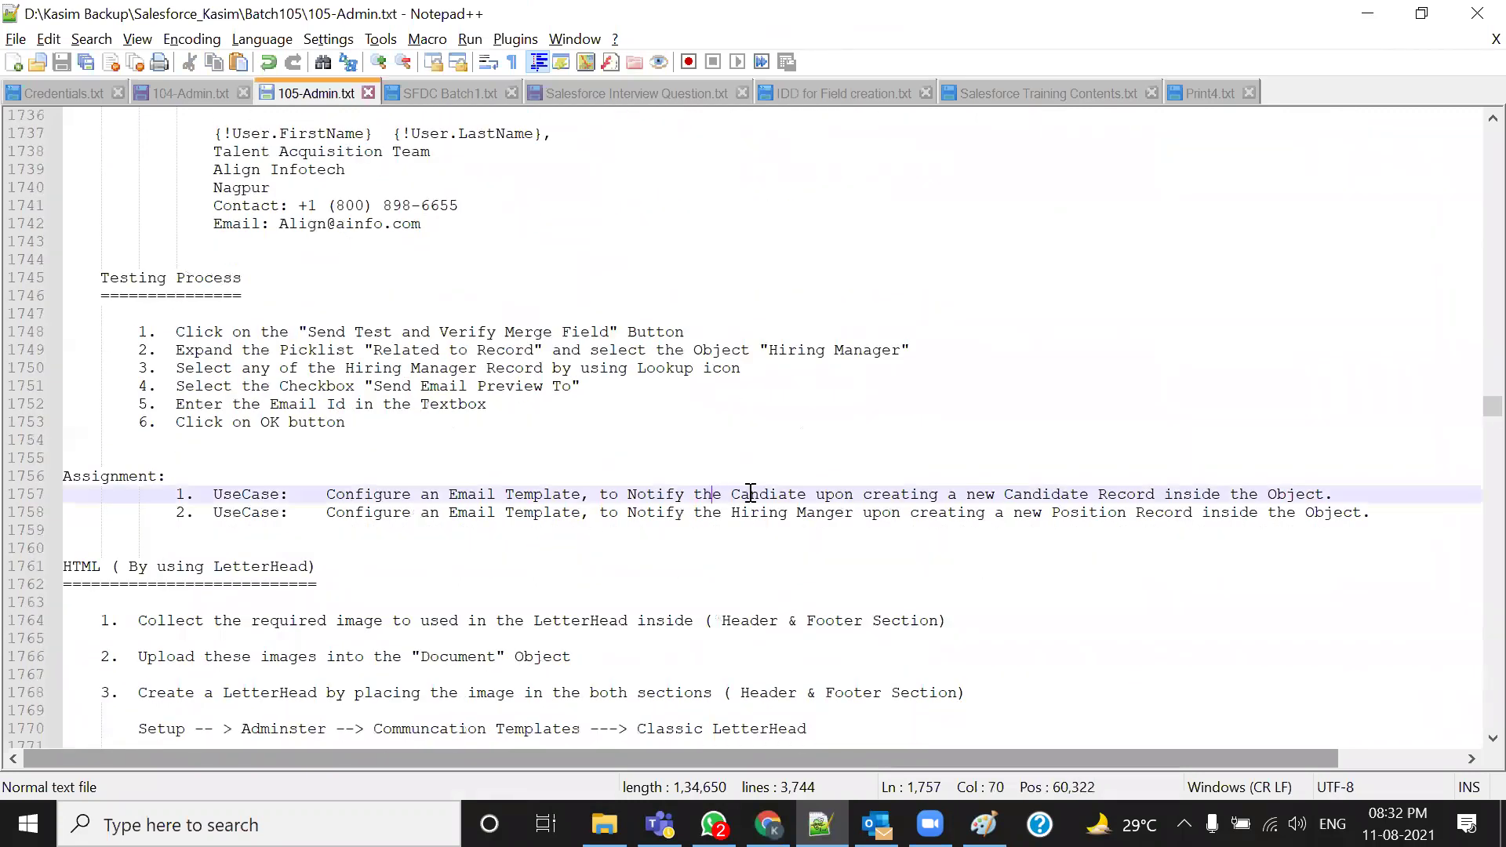
double_click(1087, 512)
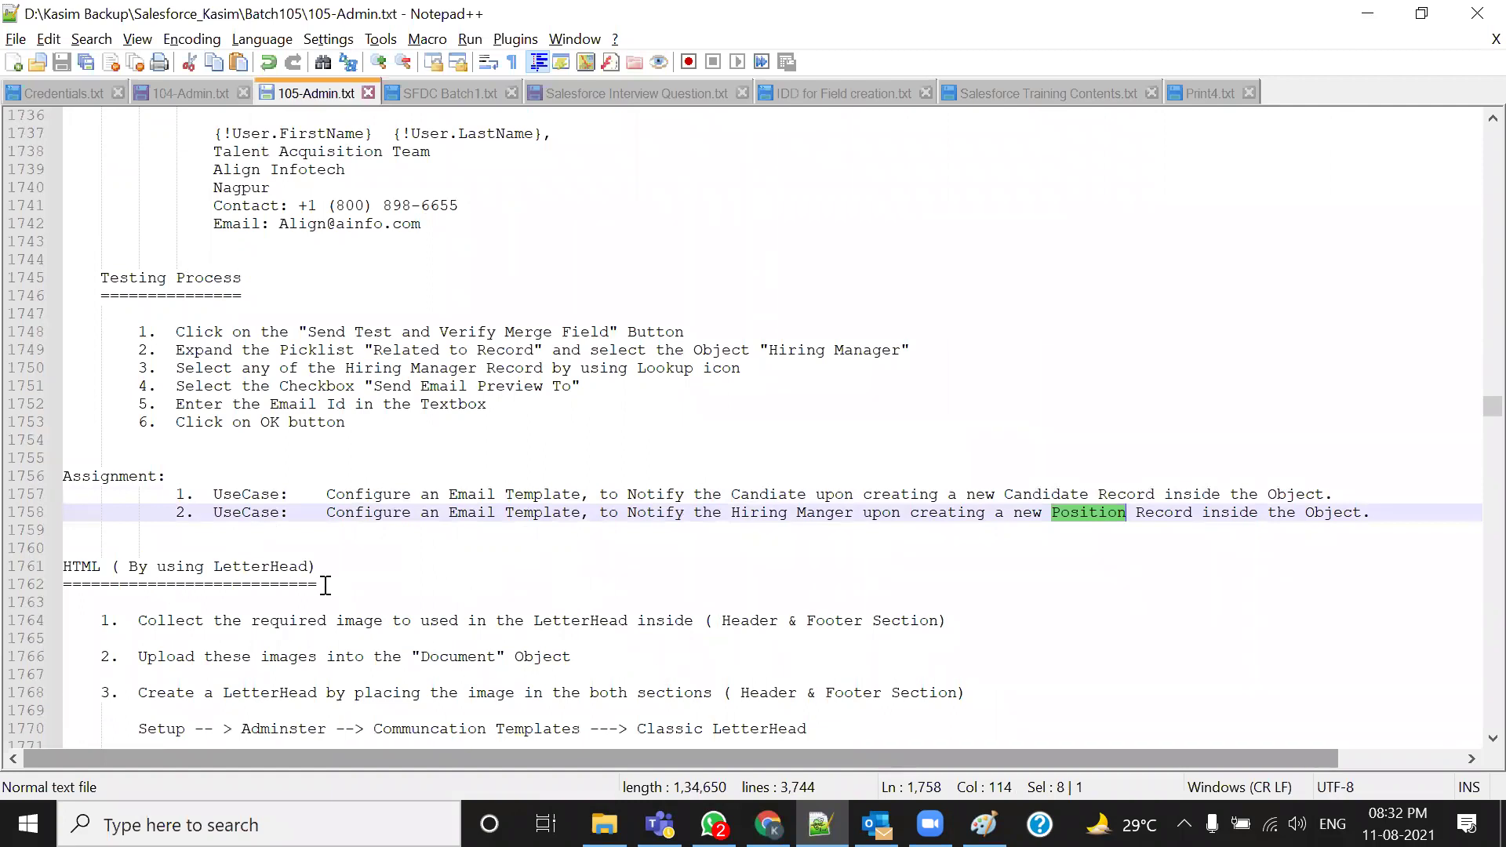
drag(317, 585, 8, 568)
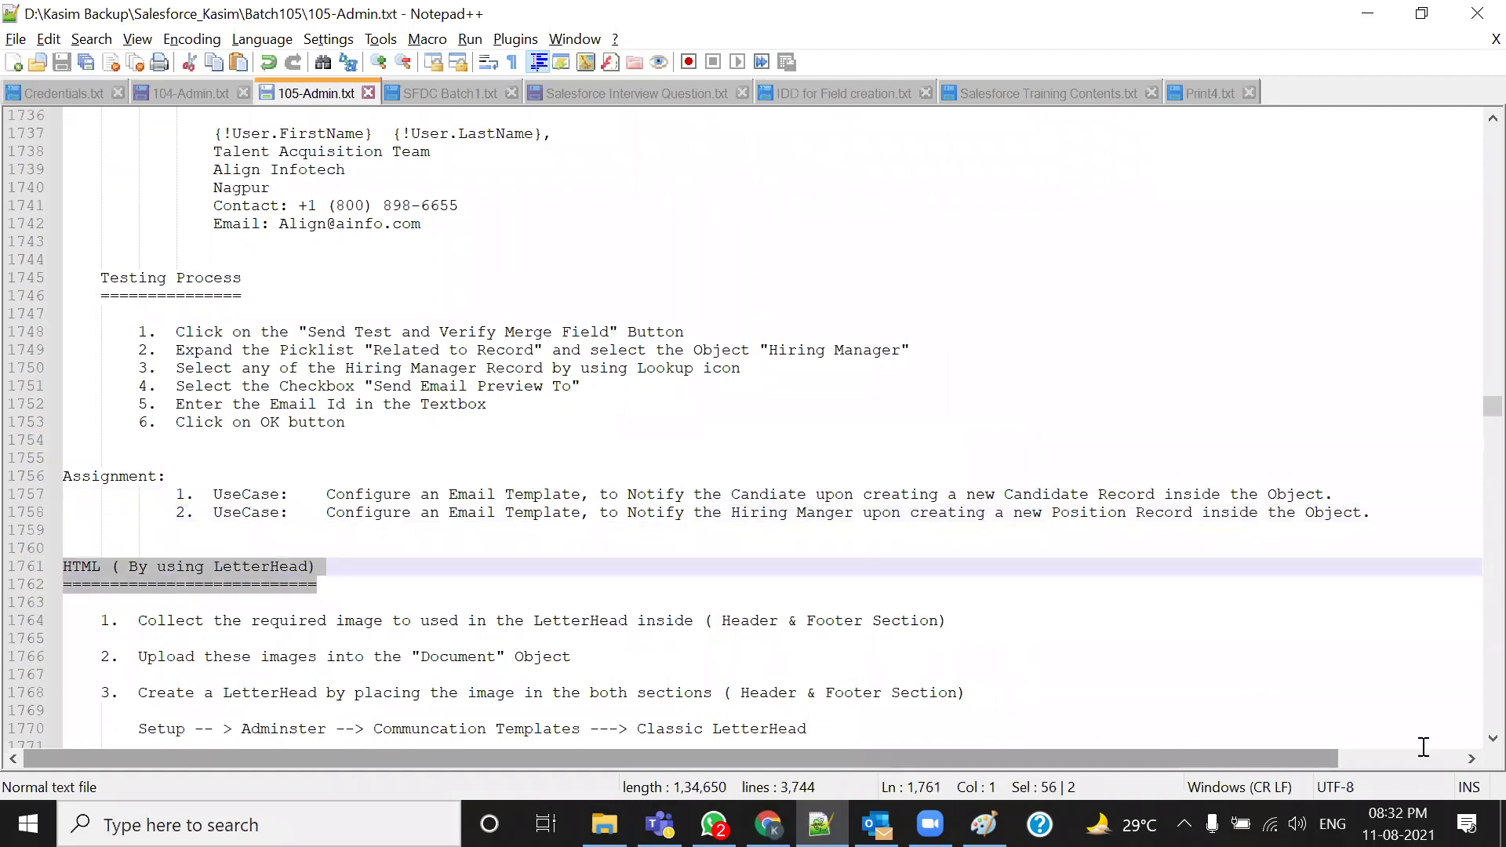